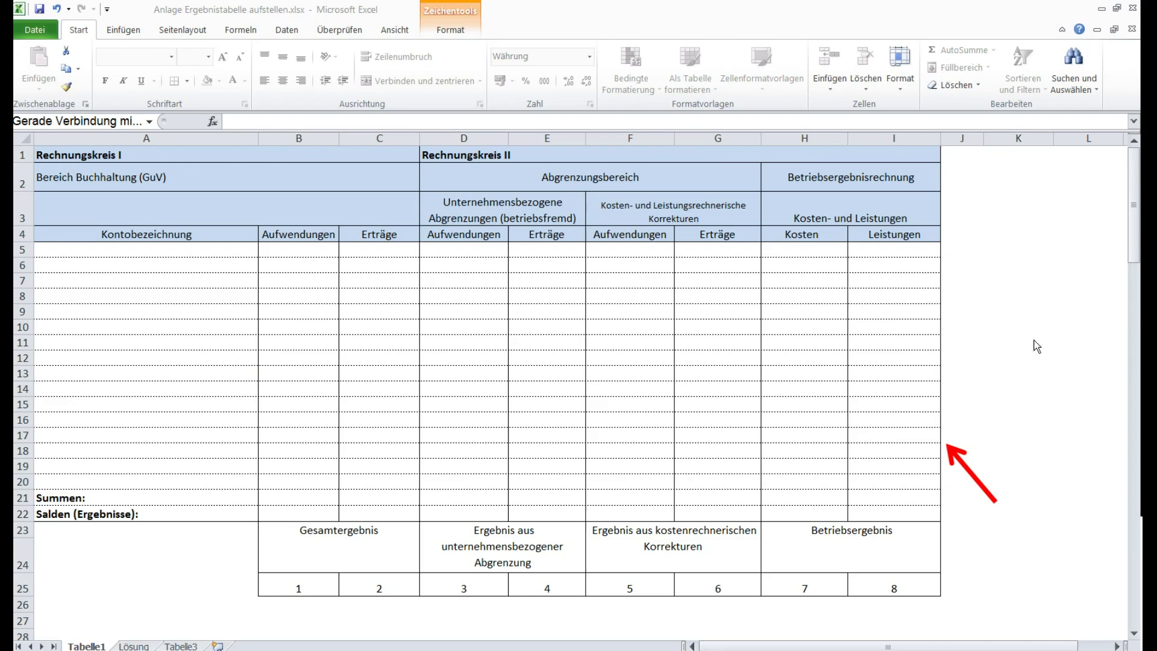
# Point the red arrow at the Gesamtergebnis and Betriebsergebnis cells and consult the task in the Word document.
pyautogui.click(966, 468)
pyautogui.moveTo(966, 468); pyautogui.dragTo(388, 563)
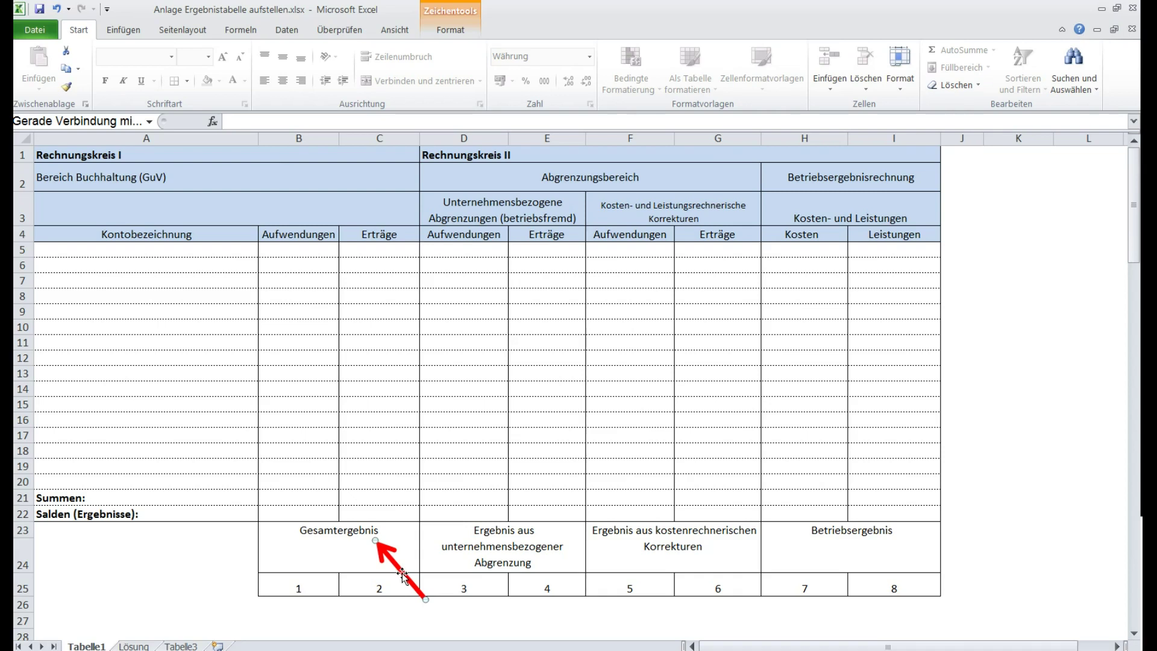
pyautogui.moveTo(403, 575); pyautogui.dragTo(922, 572)
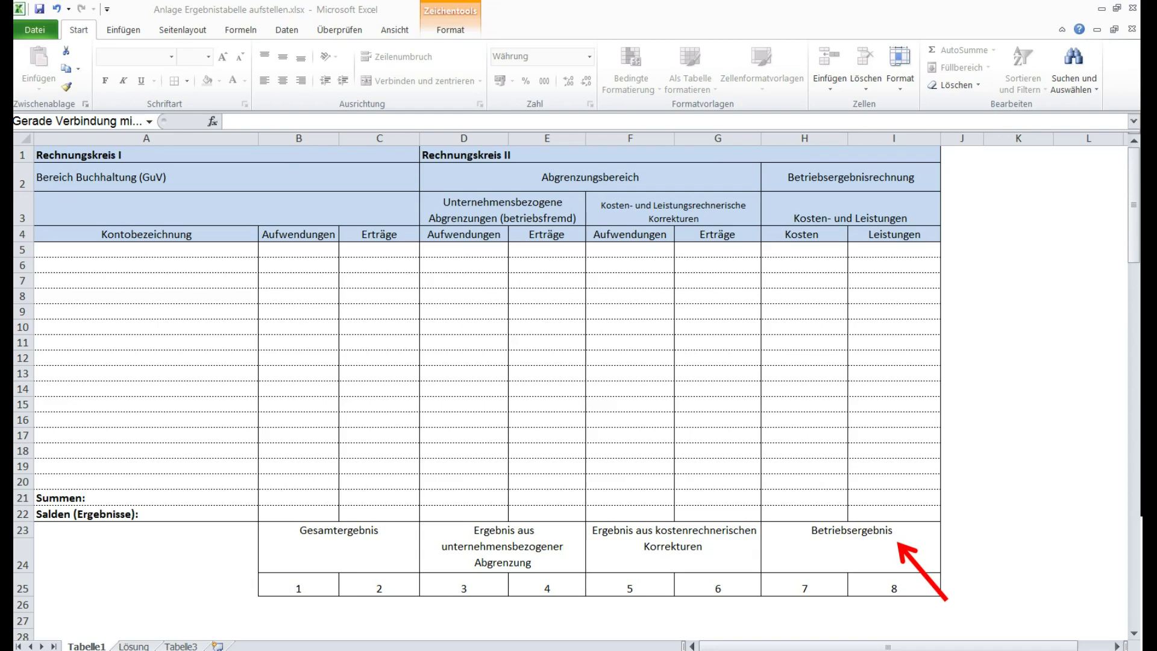
pyautogui.hotkey('alt', 'Tab')
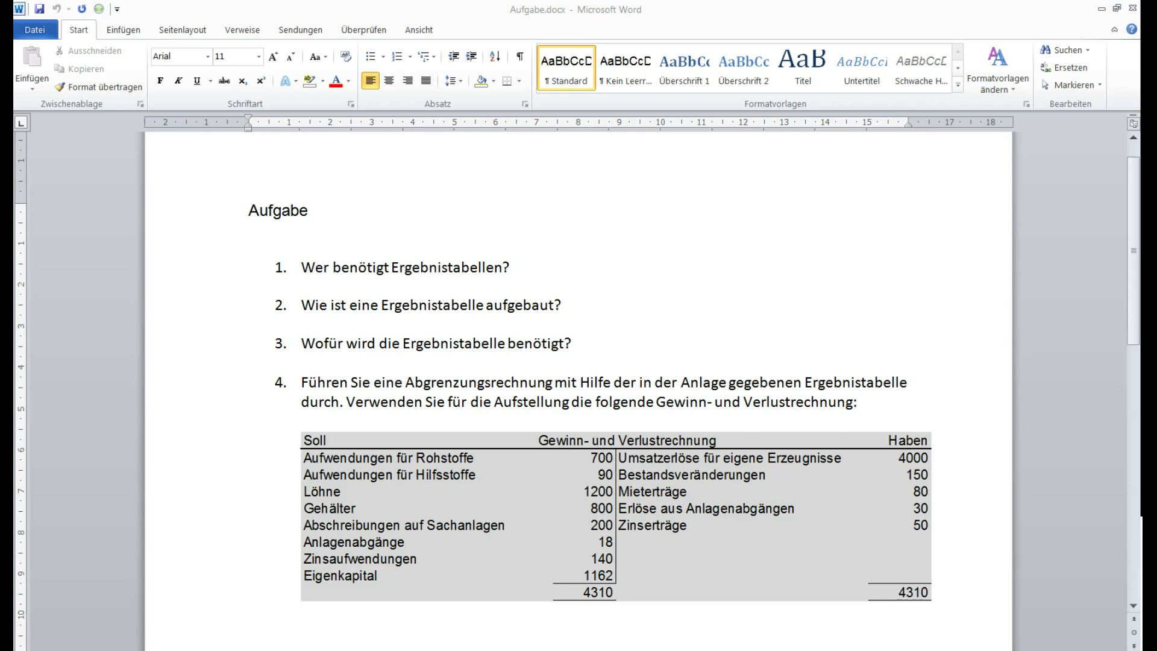
pyautogui.hotkey('alt', 'Tab')
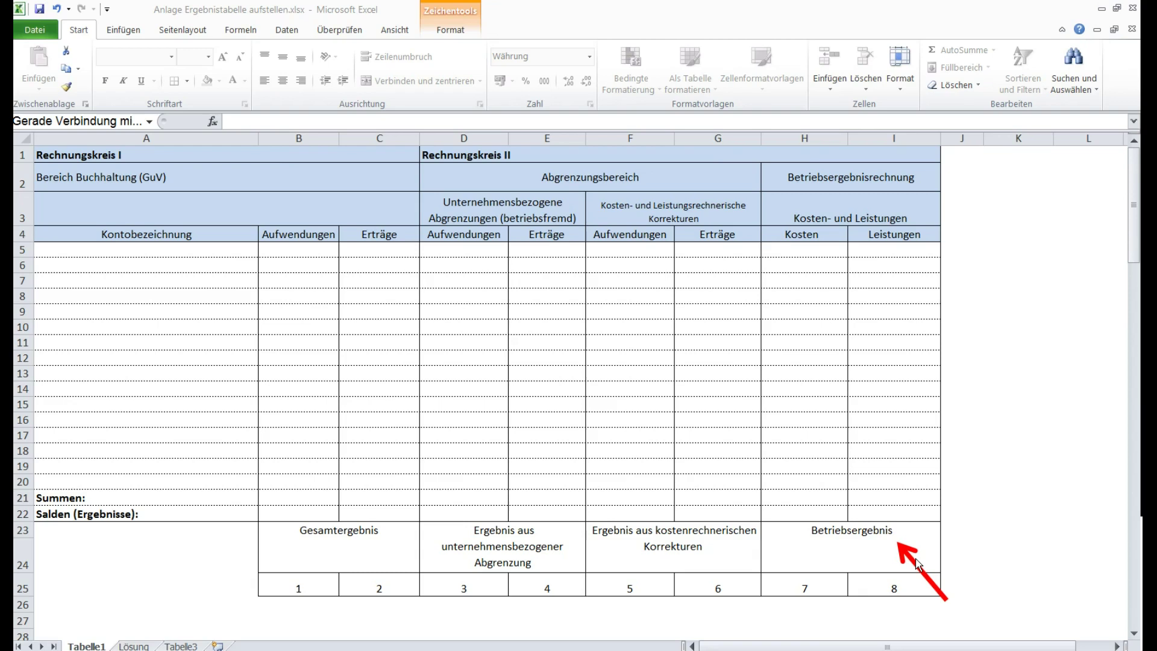
# Highlight the Rechnungskreis I, Abgrenzungsbereich and Betriebsergebnisrechnung entry areas one after another, moving the red arrow beside each block.
pyautogui.moveTo(912, 559); pyautogui.dragTo(439, 410)
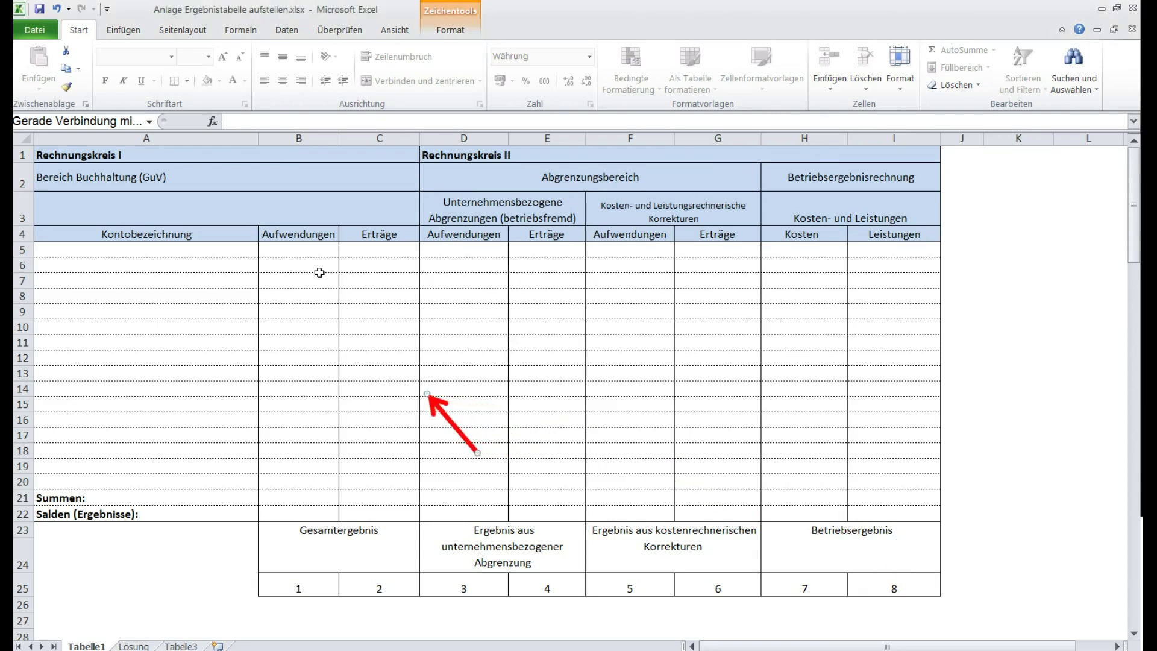
pyautogui.moveTo(302, 251); pyautogui.dragTo(375, 489)
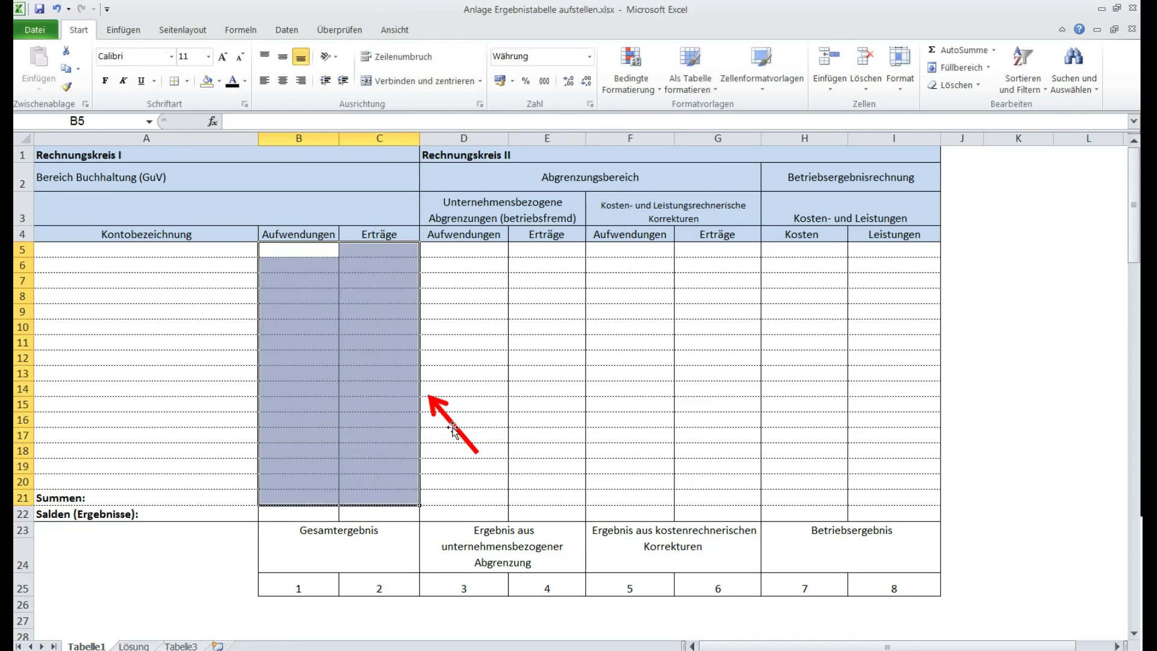
pyautogui.moveTo(453, 428); pyautogui.dragTo(794, 496)
pyautogui.moveTo(444, 247); pyautogui.dragTo(693, 483)
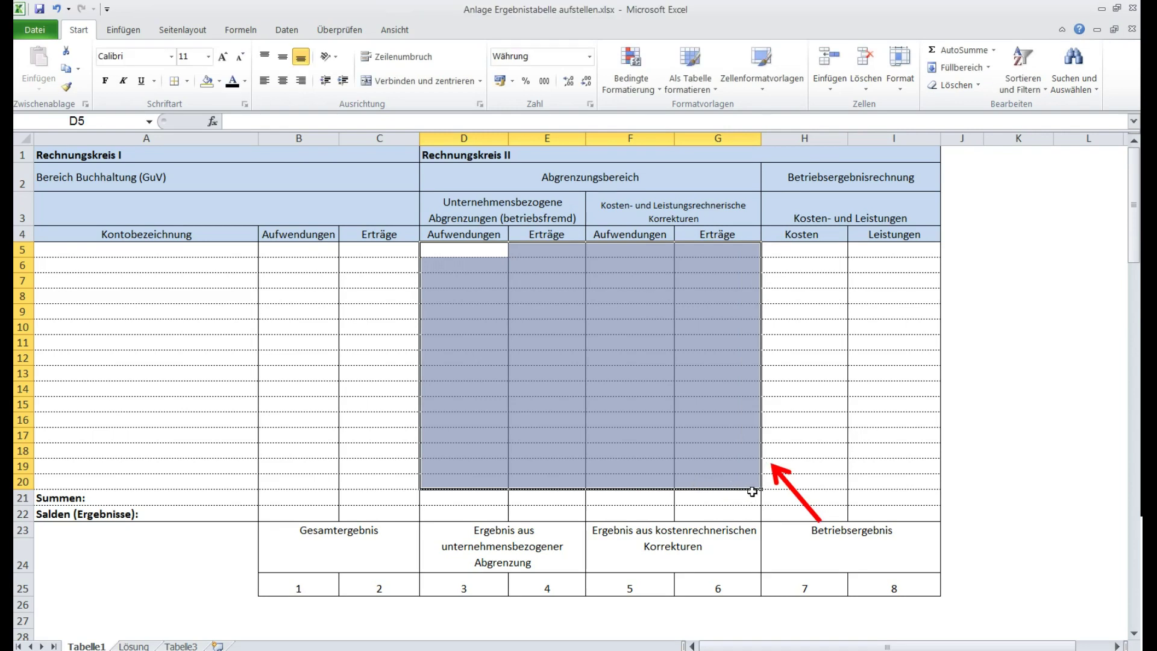
pyautogui.click(786, 482)
pyautogui.moveTo(786, 482); pyautogui.dragTo(960, 505)
pyautogui.moveTo(787, 247); pyautogui.dragTo(880, 487)
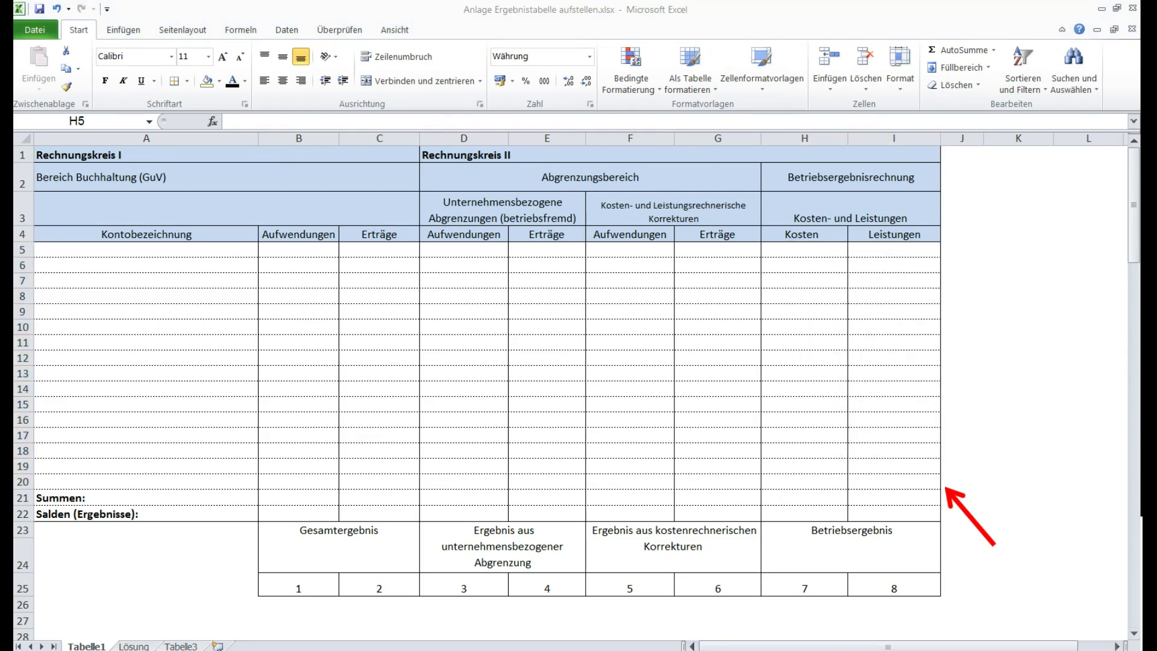
# Highlight the three entry areas again, from B5:C21 across the Abgrenzungsbereich to H5:I21, and end with the red arrow selected.
pyautogui.moveTo(328, 250); pyautogui.dragTo(392, 502)
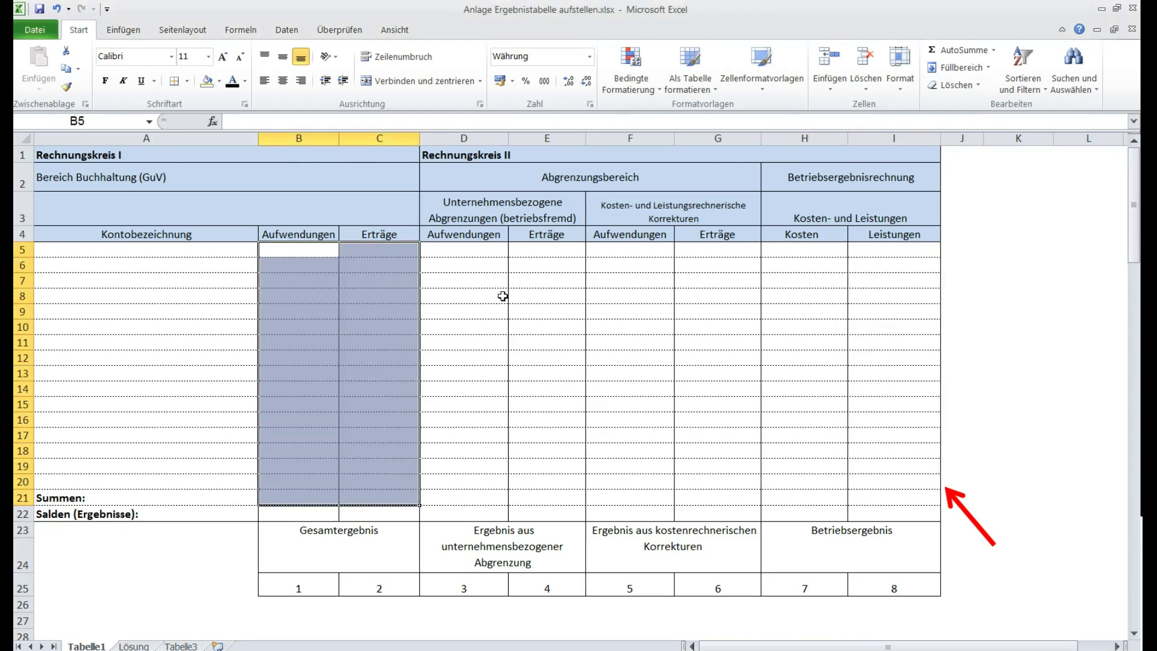
pyautogui.moveTo(468, 251); pyautogui.dragTo(704, 491)
pyautogui.click(788, 249)
pyautogui.moveTo(789, 250); pyautogui.dragTo(860, 492)
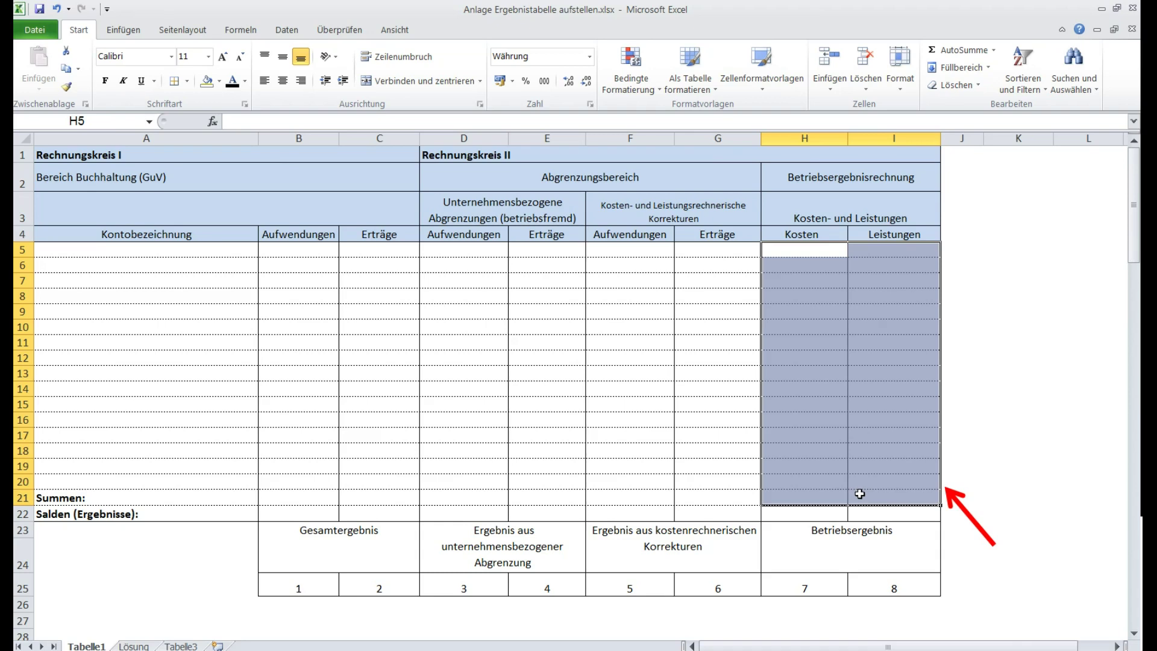
pyautogui.click(970, 517)
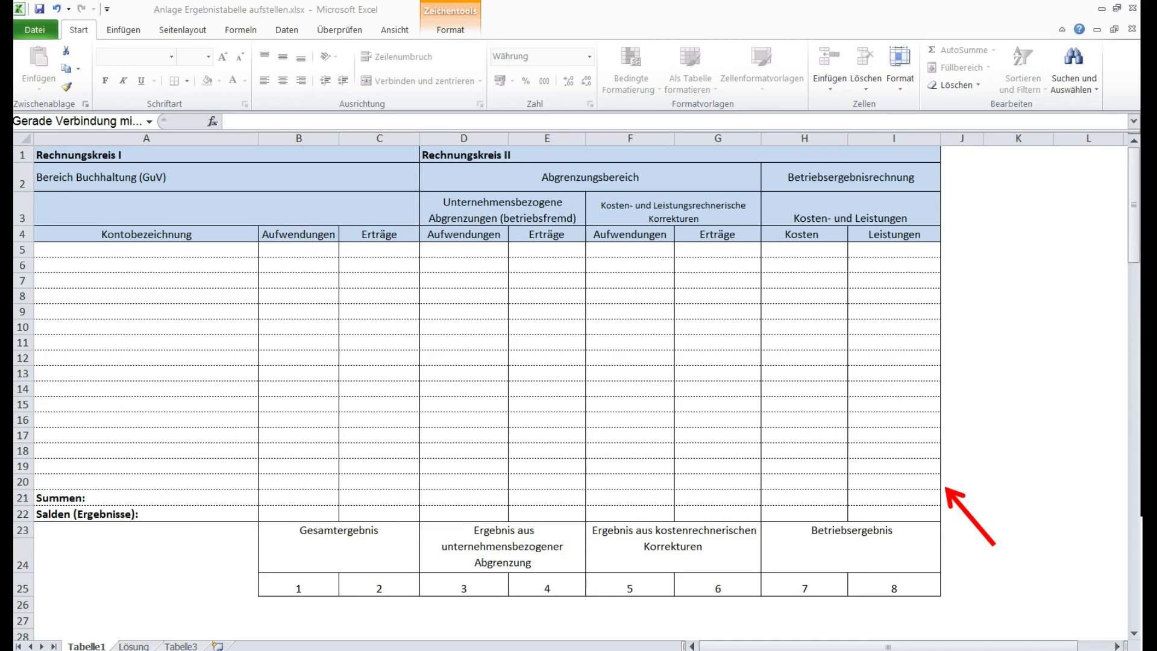
# Copy the Gewinn- und Verlustrechnung from the Word task and paste it as a picture into the Excel sheet.
pyautogui.hotkey('alt', 'Tab')
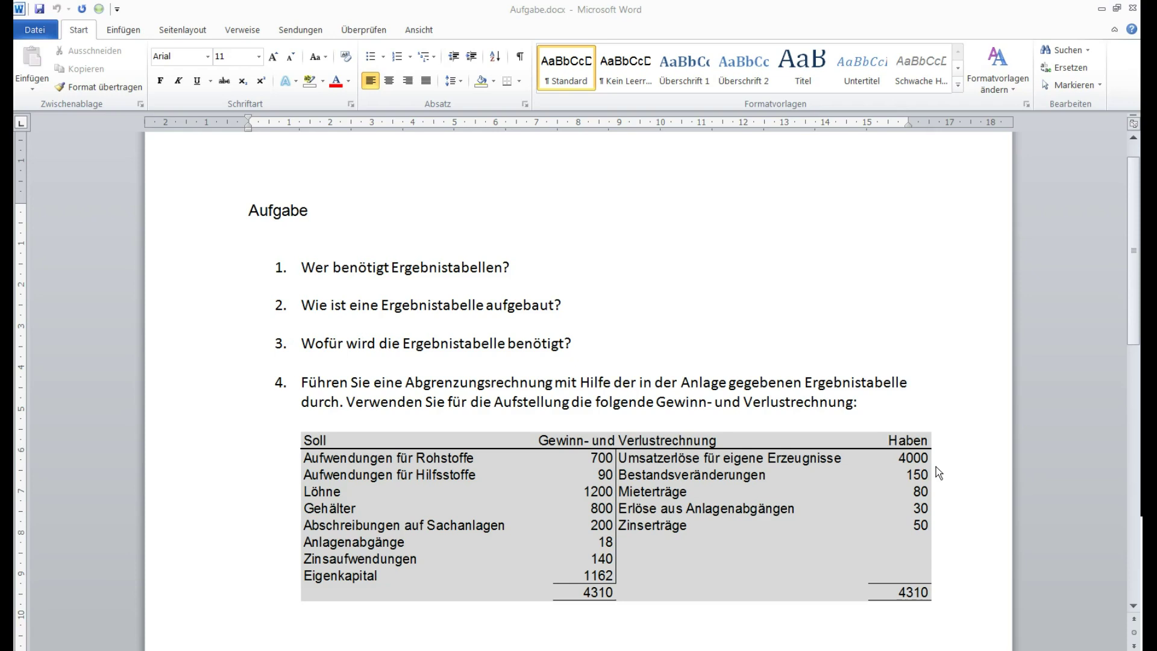
pyautogui.hotkey('alt', 'Tab')
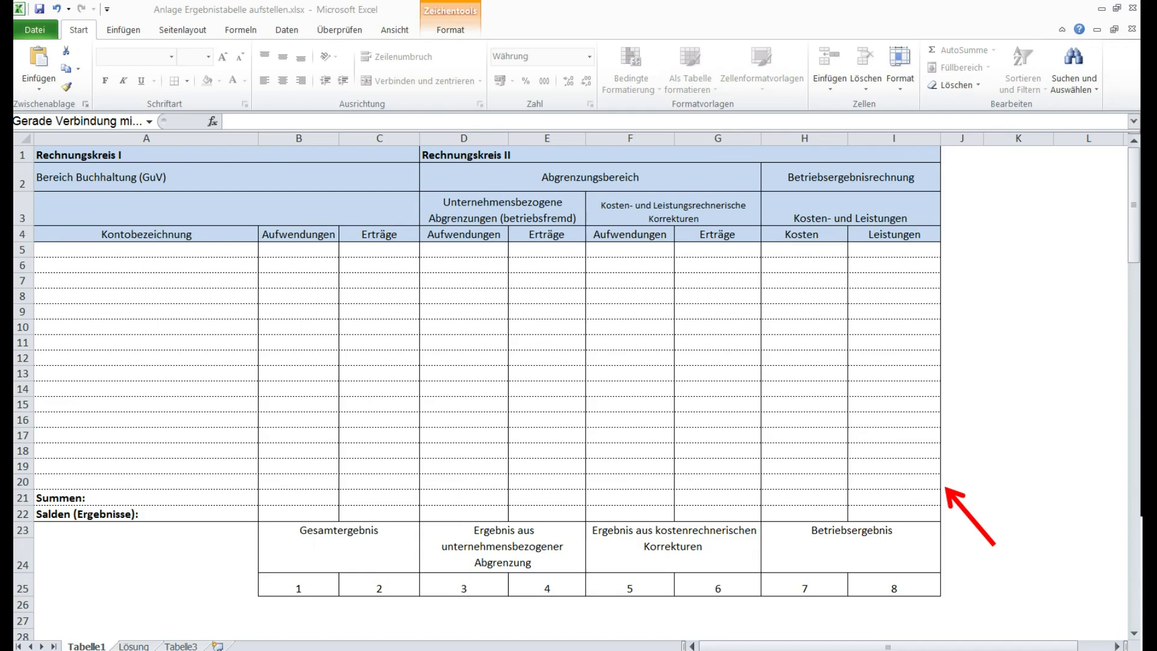
pyautogui.hotkey('ctrl', 'v')
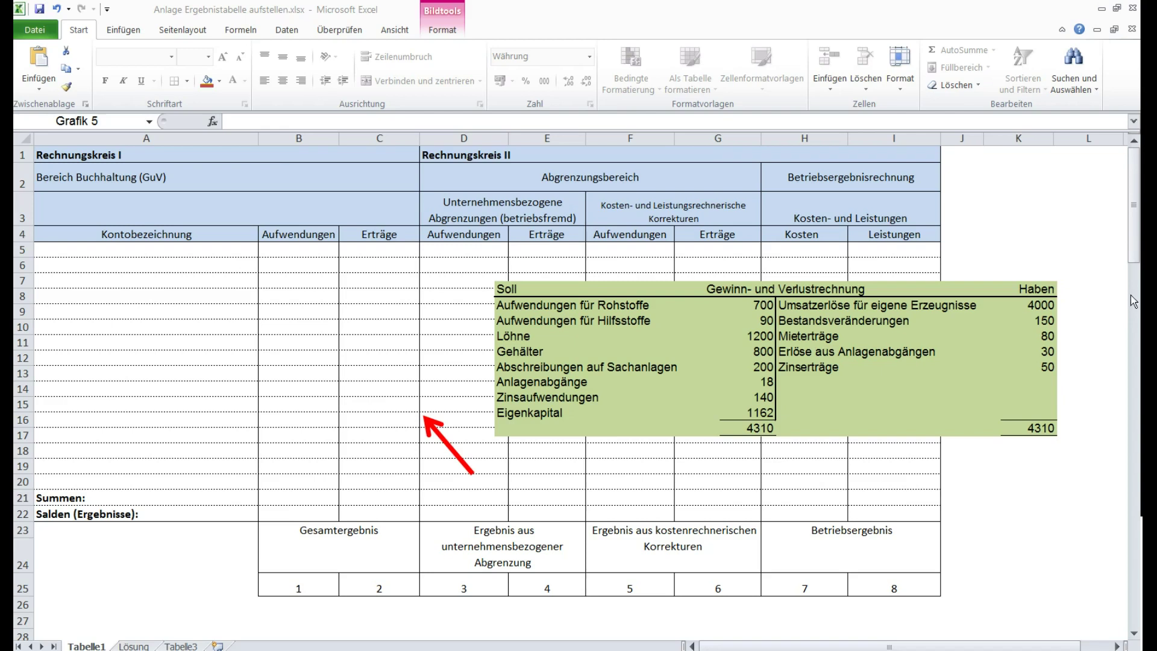
# Enter the five Haben accounts in A5:A9 with their Erträge of 4000, 150, 80, 30 and 50 € in column C.
pyautogui.moveTo(440, 439); pyautogui.dragTo(265, 276)
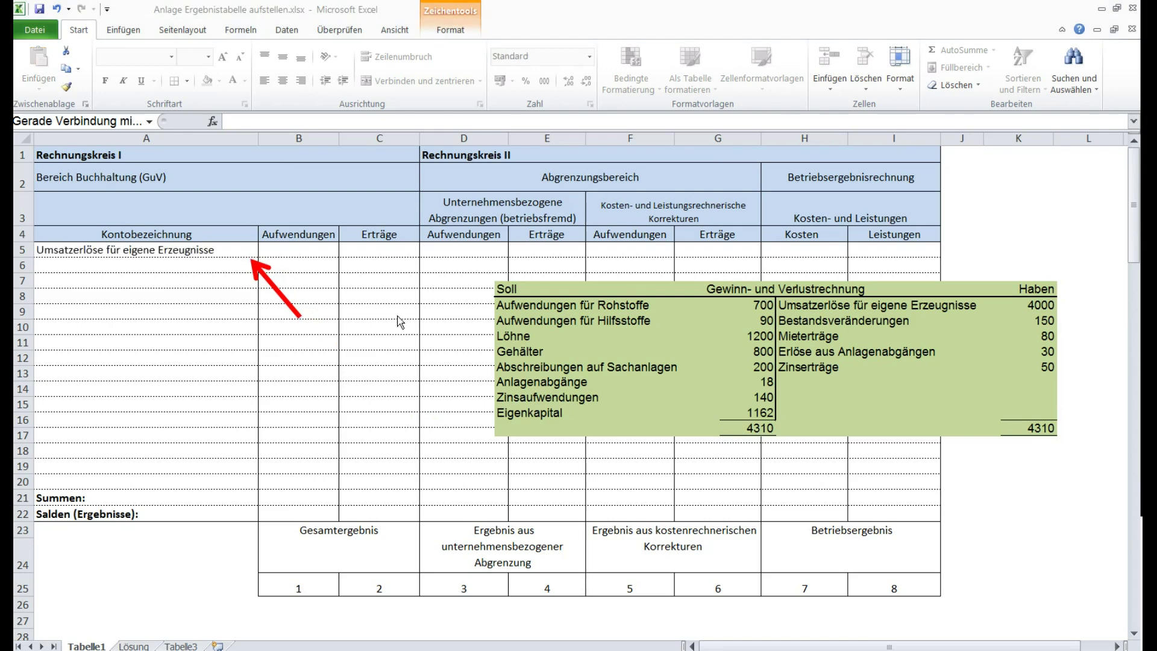
pyautogui.click(282, 297)
pyautogui.moveTo(282, 297); pyautogui.dragTo(435, 294)
pyautogui.click(381, 249)
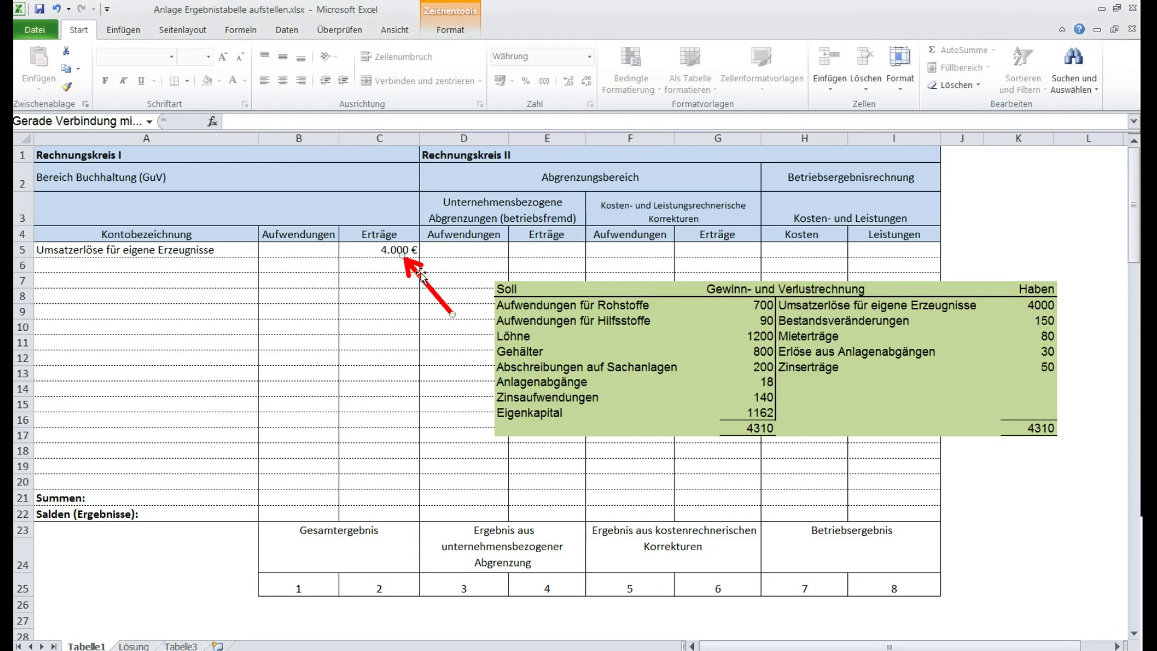
pyautogui.moveTo(416, 273); pyautogui.dragTo(241, 341)
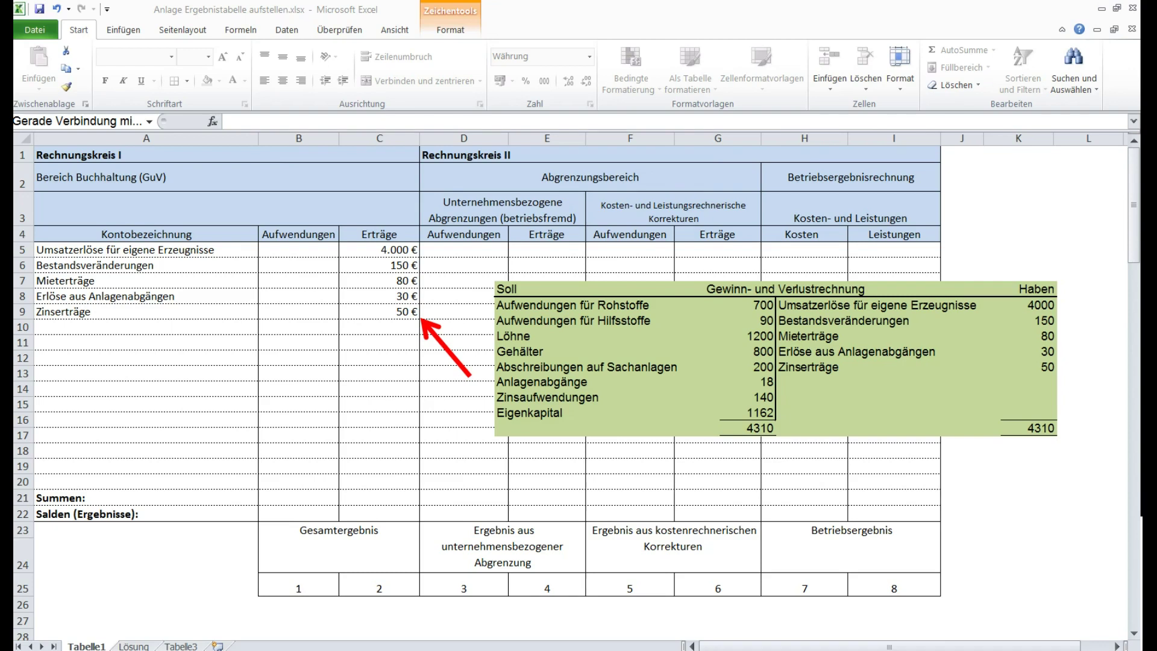
# Enter the Soll accounts except Eigenkapital in A10:A16 with Aufwendungen of 700, 90, 1200, 800, 200, 18 and 140 € in column B.
pyautogui.click(438, 337)
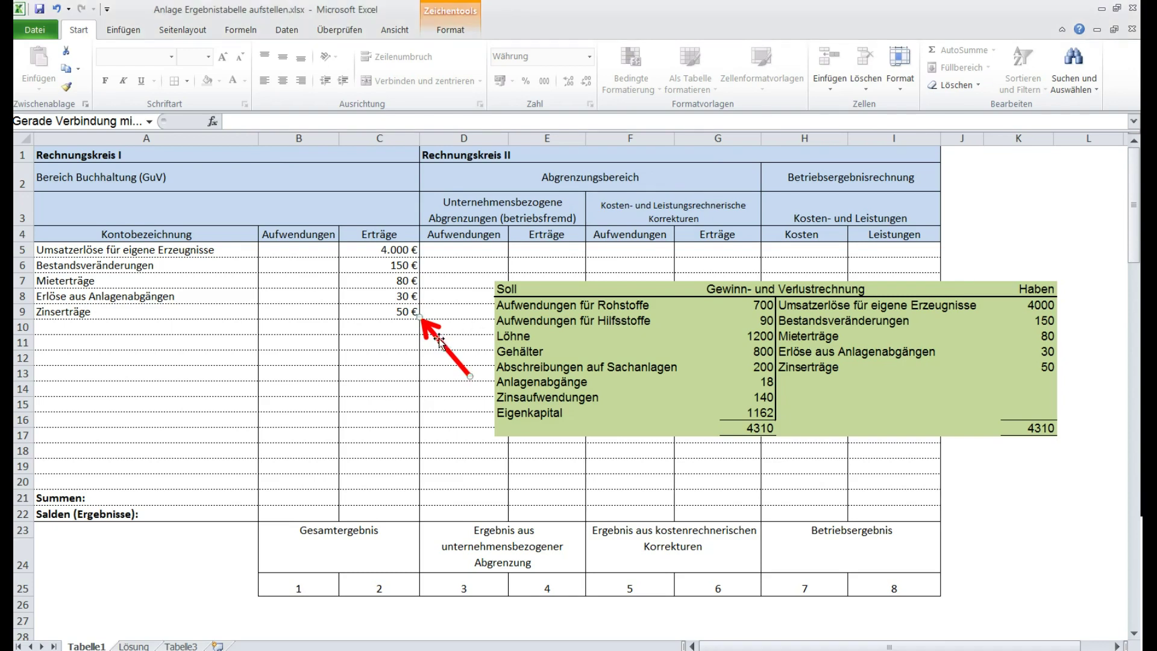
pyautogui.moveTo(438, 337); pyautogui.dragTo(273, 481)
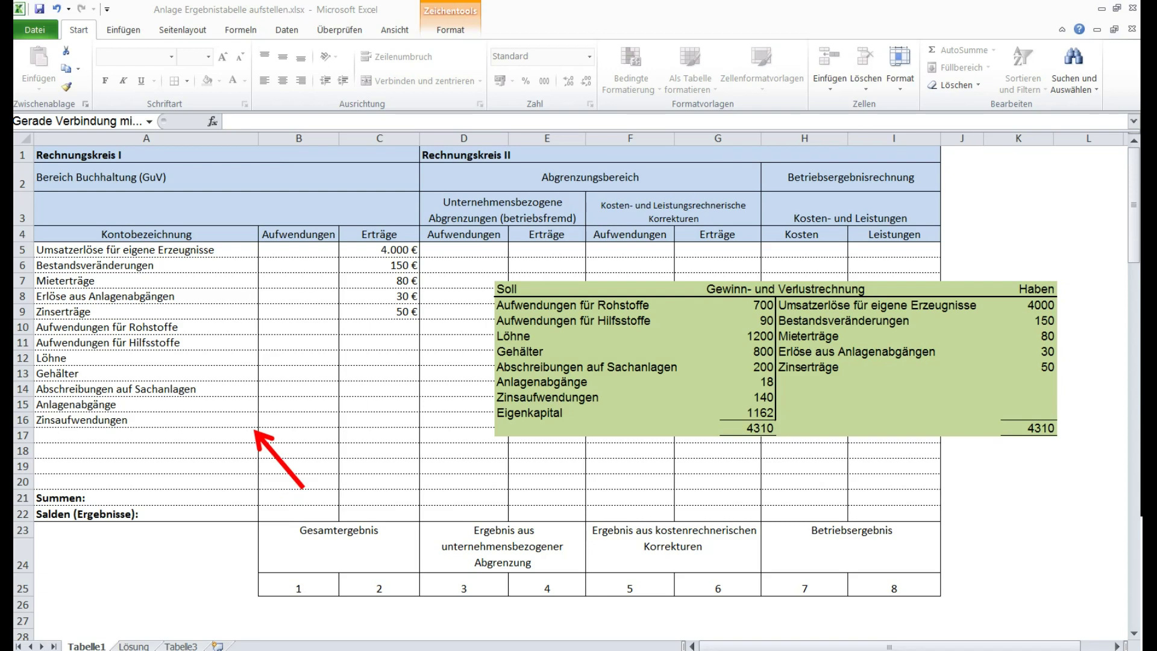
pyautogui.doubleClick(290, 473)
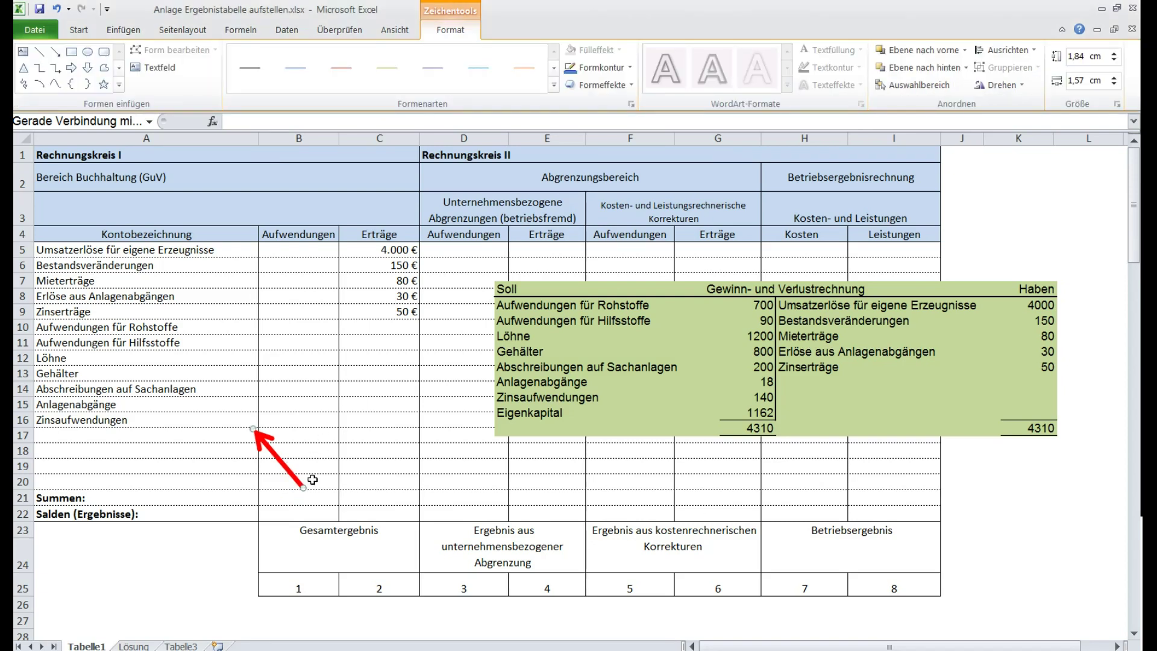
pyautogui.moveTo(293, 477); pyautogui.dragTo(816, 478)
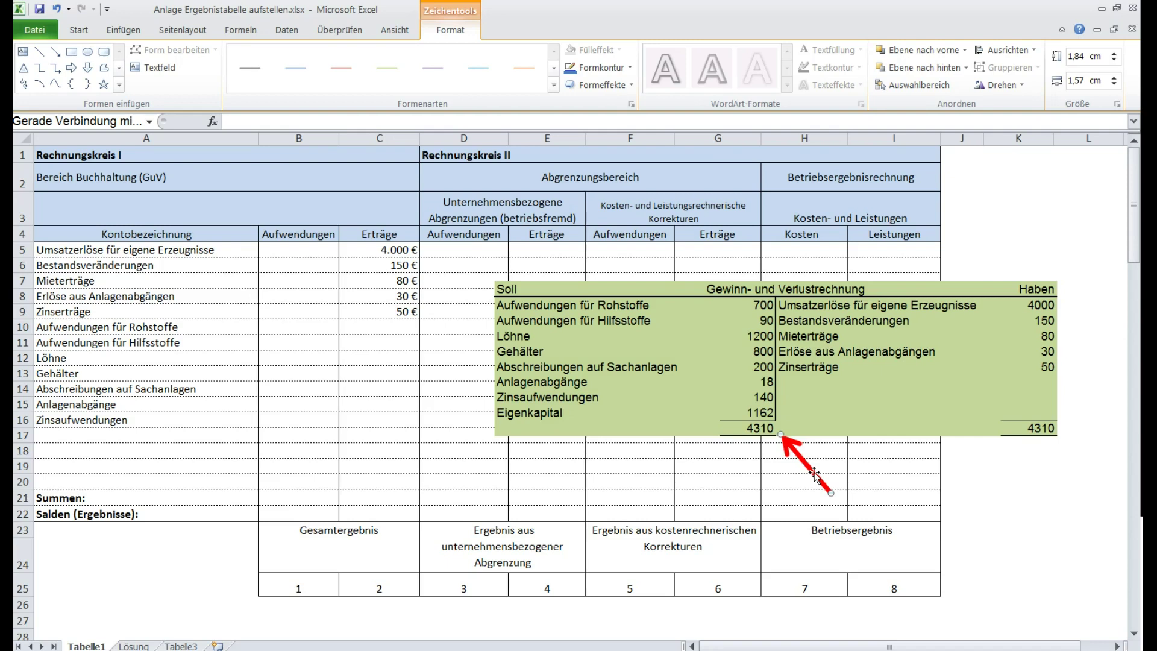
pyautogui.moveTo(815, 475); pyautogui.dragTo(428, 582)
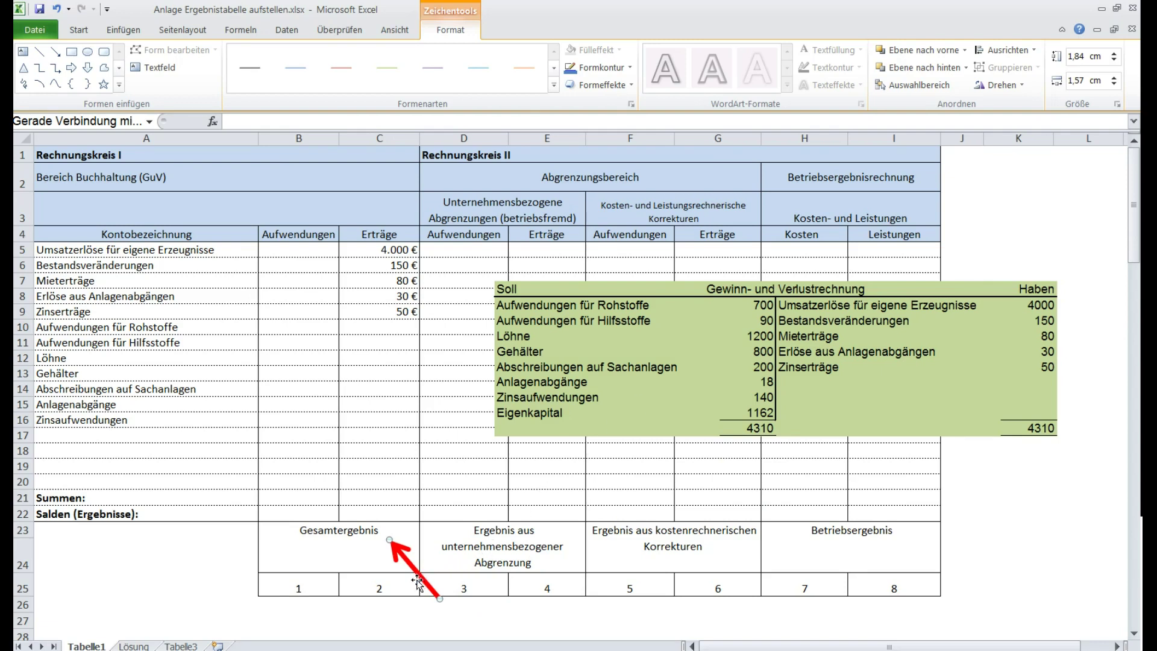
pyautogui.moveTo(417, 581); pyautogui.dragTo(355, 472)
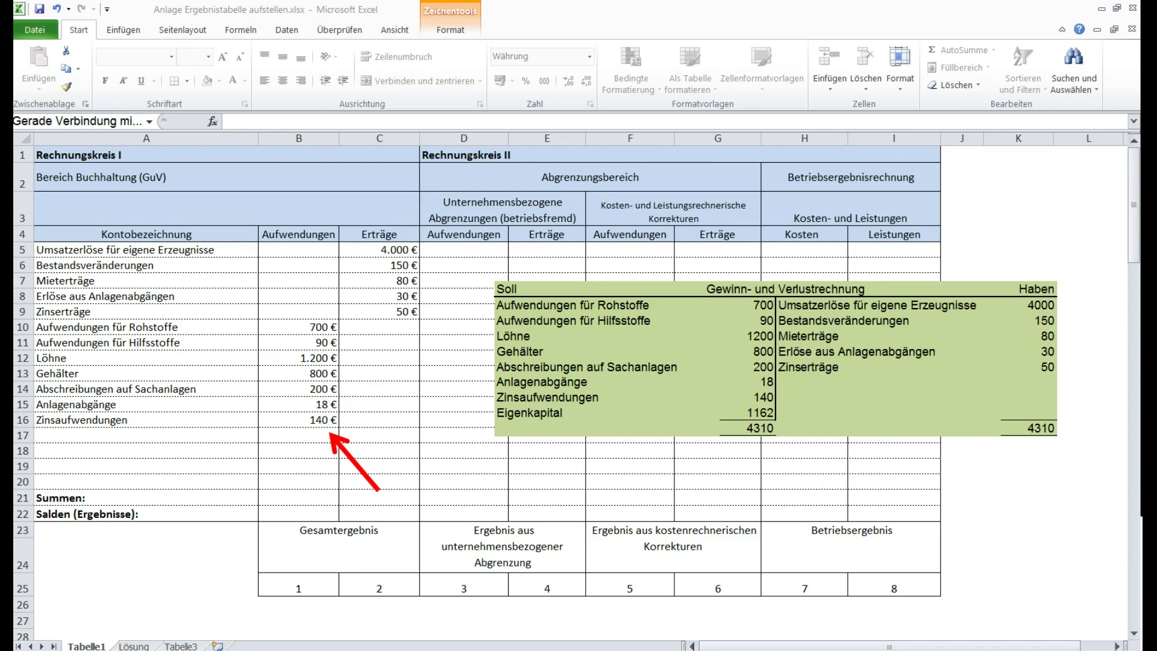
# Delete the pasted Gewinn- und Verlustrechnung picture from the sheet.
pyautogui.click(736, 335)
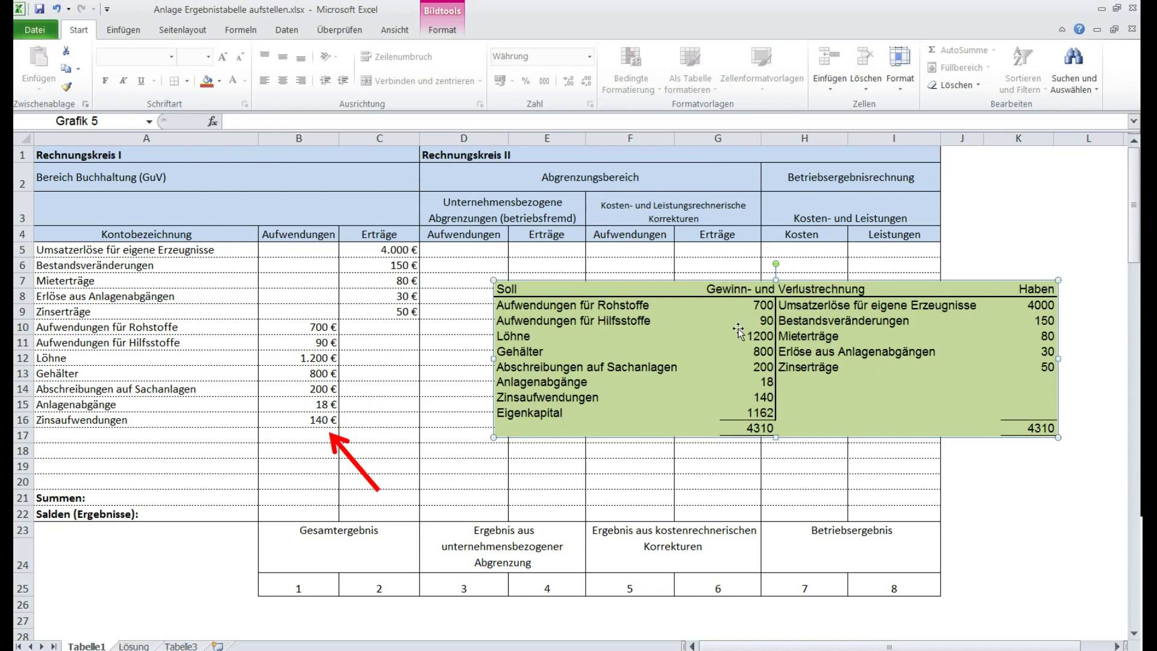
pyautogui.press('Delete')
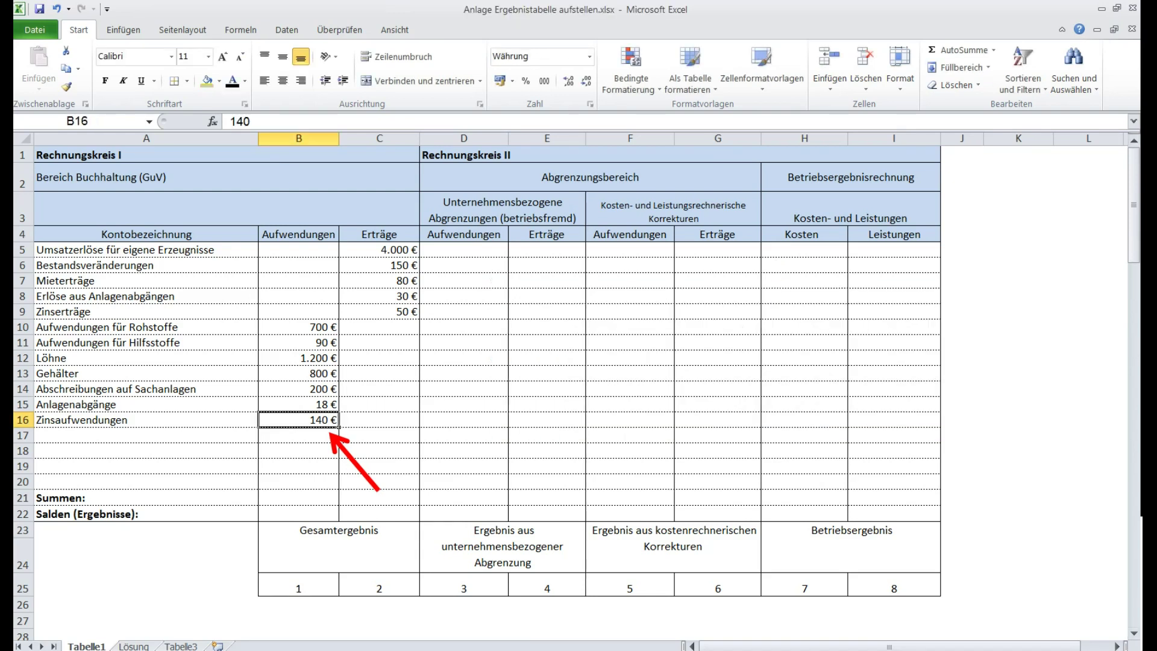
# Point the red arrow at the Umsatzerlöse amount in C5, at its account name in A5, and back at the amount.
pyautogui.click(355, 463)
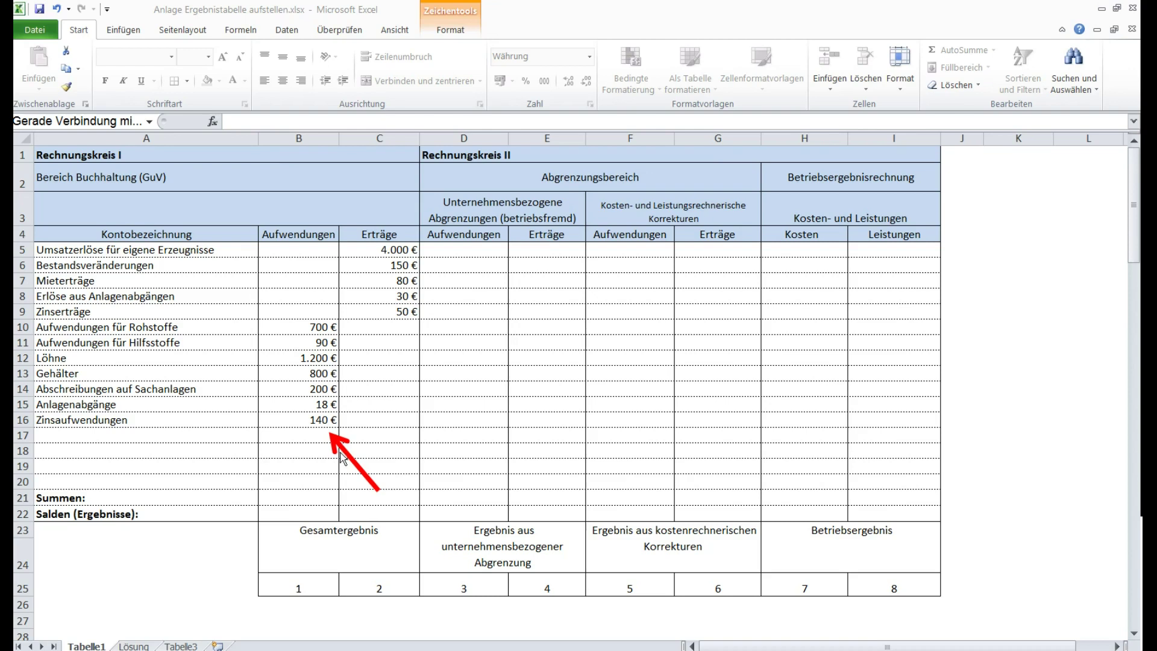
pyautogui.moveTo(344, 456); pyautogui.dragTo(441, 276)
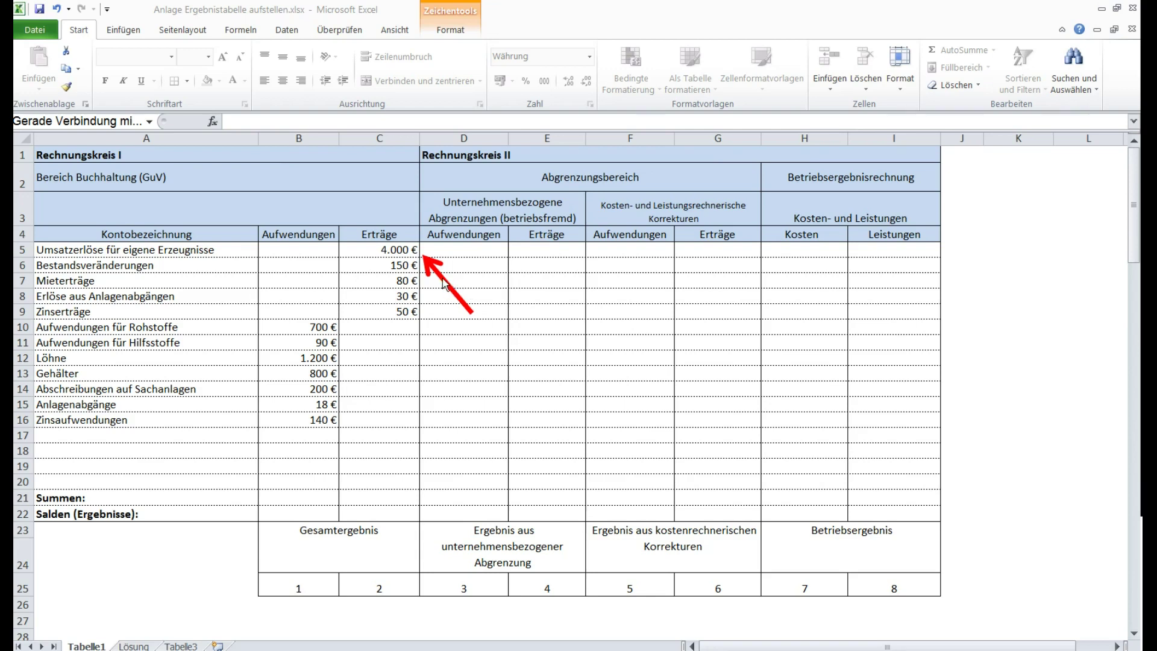
pyautogui.moveTo(442, 281); pyautogui.dragTo(240, 282)
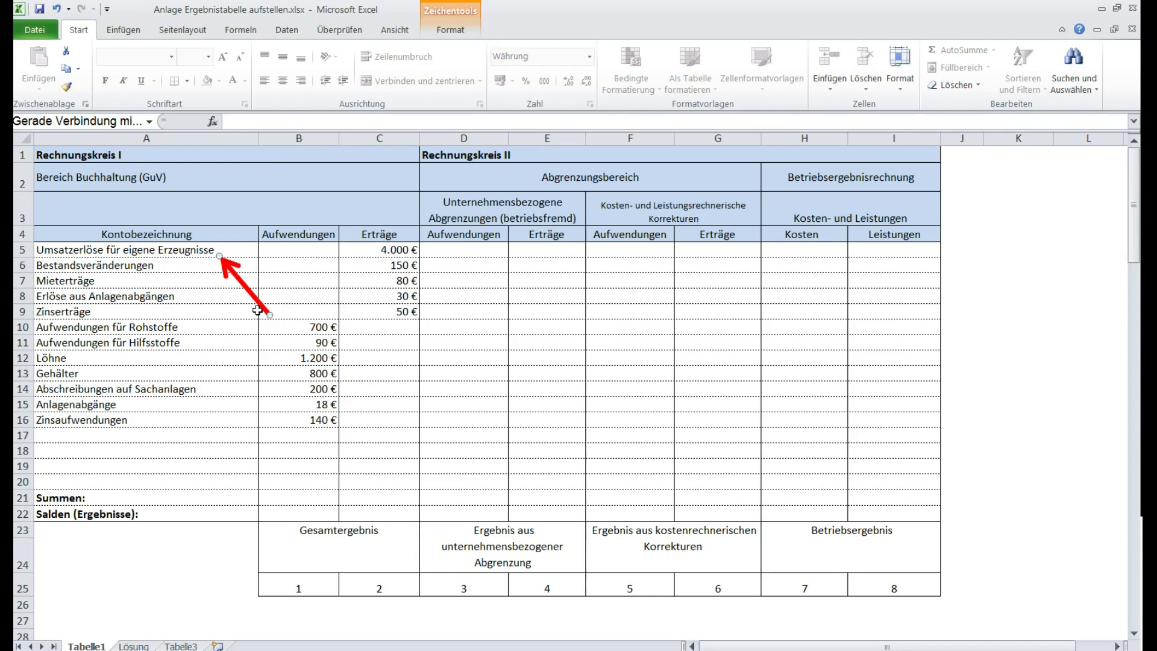
pyautogui.moveTo(247, 293); pyautogui.dragTo(446, 293)
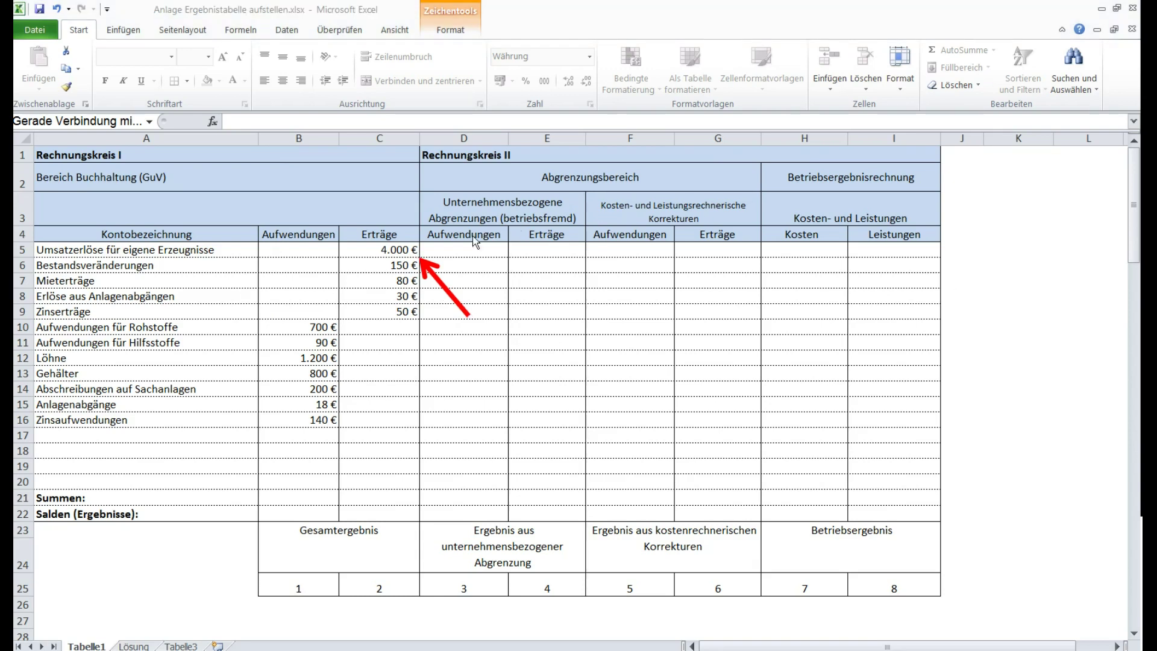
# Try entering 4000 for the Umsatzerlöse under Leistungen in I5, and clear the entry again.
pyautogui.click(442, 286)
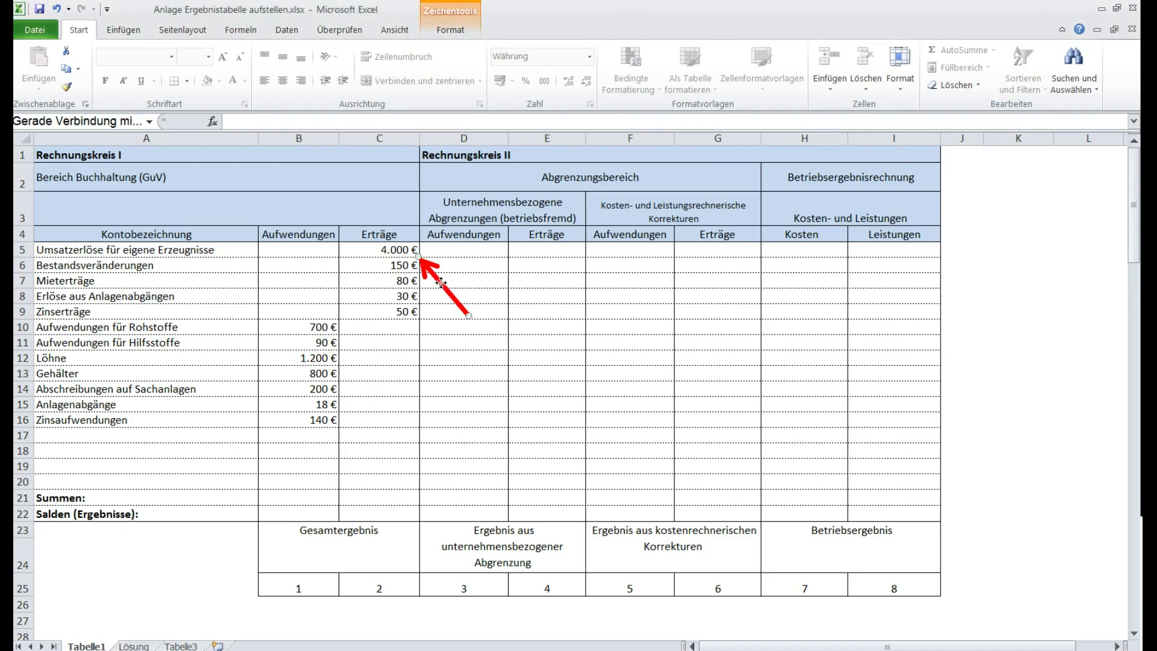
pyautogui.moveTo(442, 283); pyautogui.dragTo(956, 280)
pyautogui.click(910, 252)
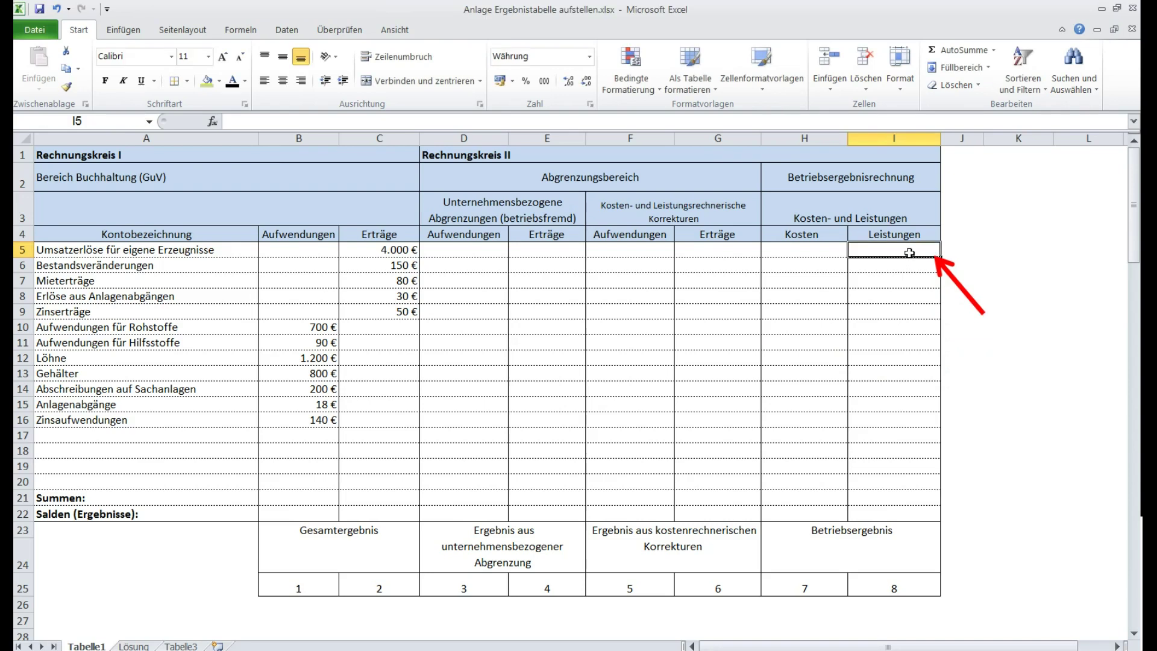
pyautogui.write('4000')
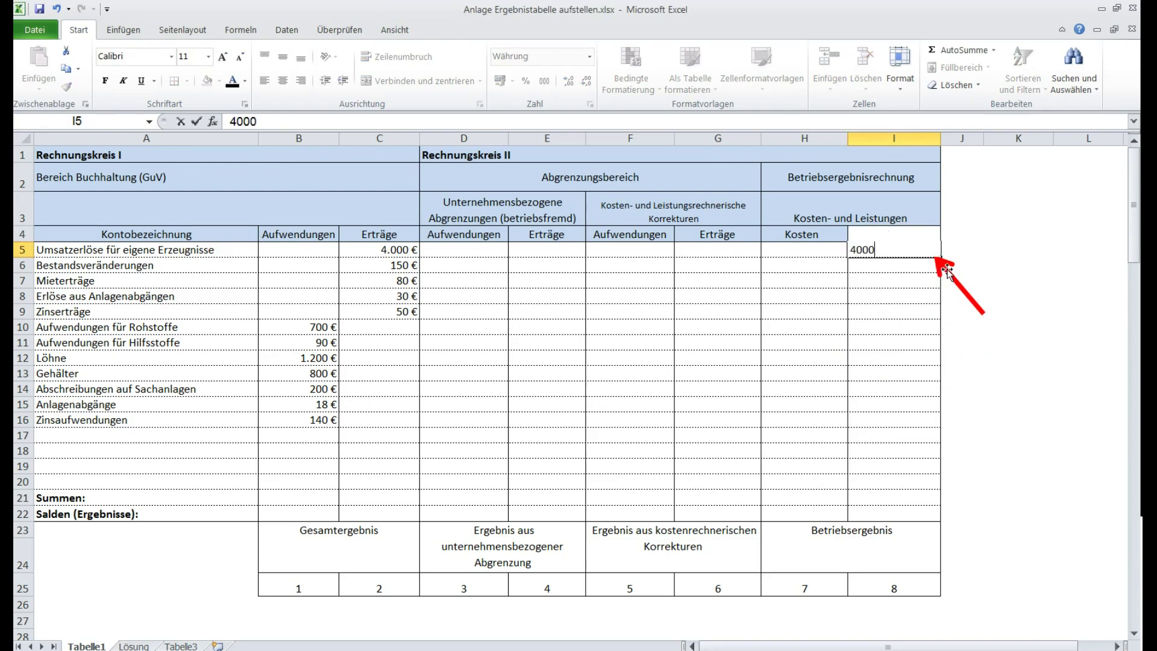
pyautogui.press('BackSpace')
pyautogui.press('BackSpace')
pyautogui.press('BackSpace')
pyautogui.press('BackSpace')
# Try entering 4000 under the Erträge of the kostenrechnerische Korrekturen in G5, discard it and move the red arrow to E5.
pyautogui.moveTo(947, 270); pyautogui.dragTo(757, 282)
pyautogui.click(717, 254)
pyautogui.write('4000')
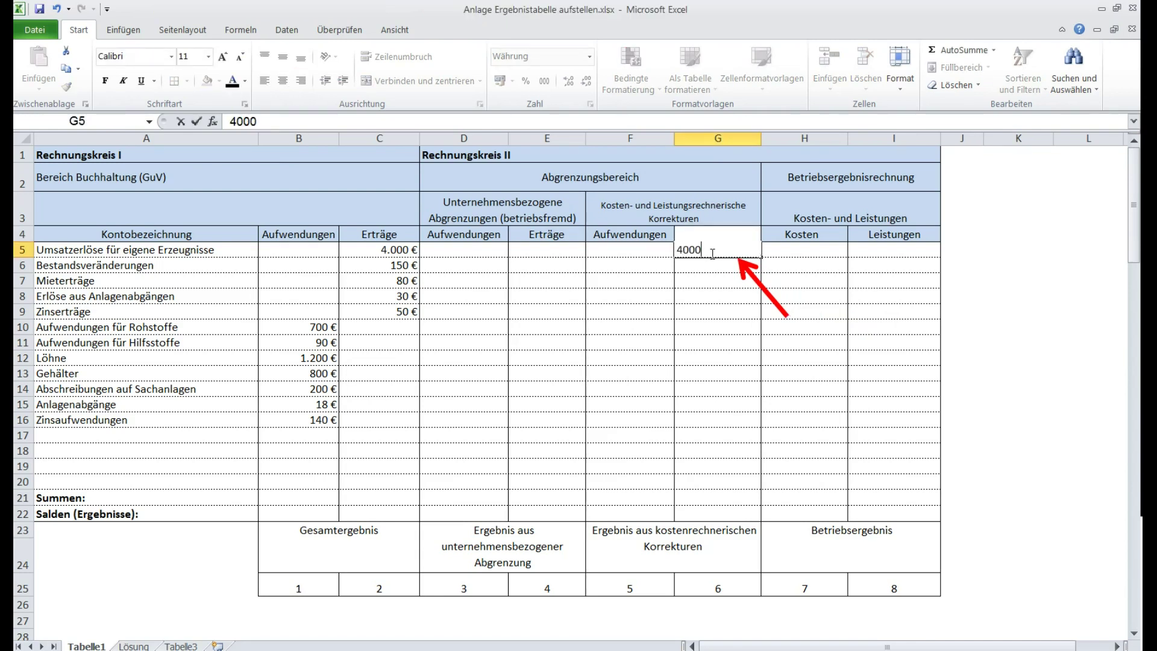
pyautogui.click(745, 271)
pyautogui.moveTo(747, 272); pyautogui.dragTo(580, 272)
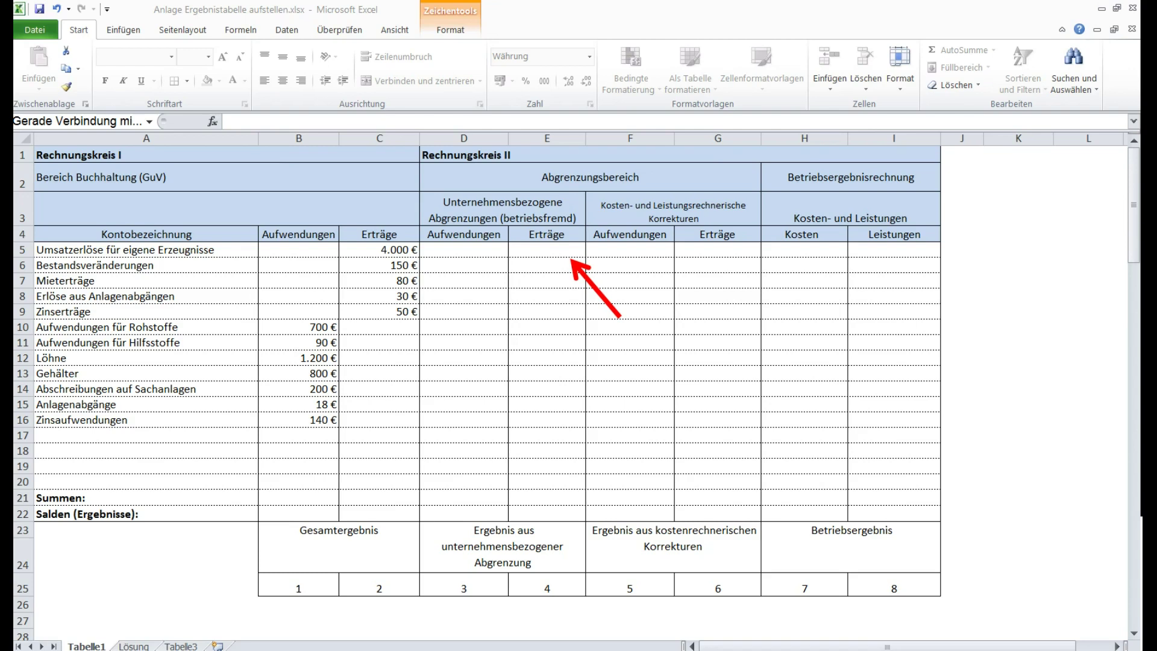
pyautogui.doubleClick(579, 271)
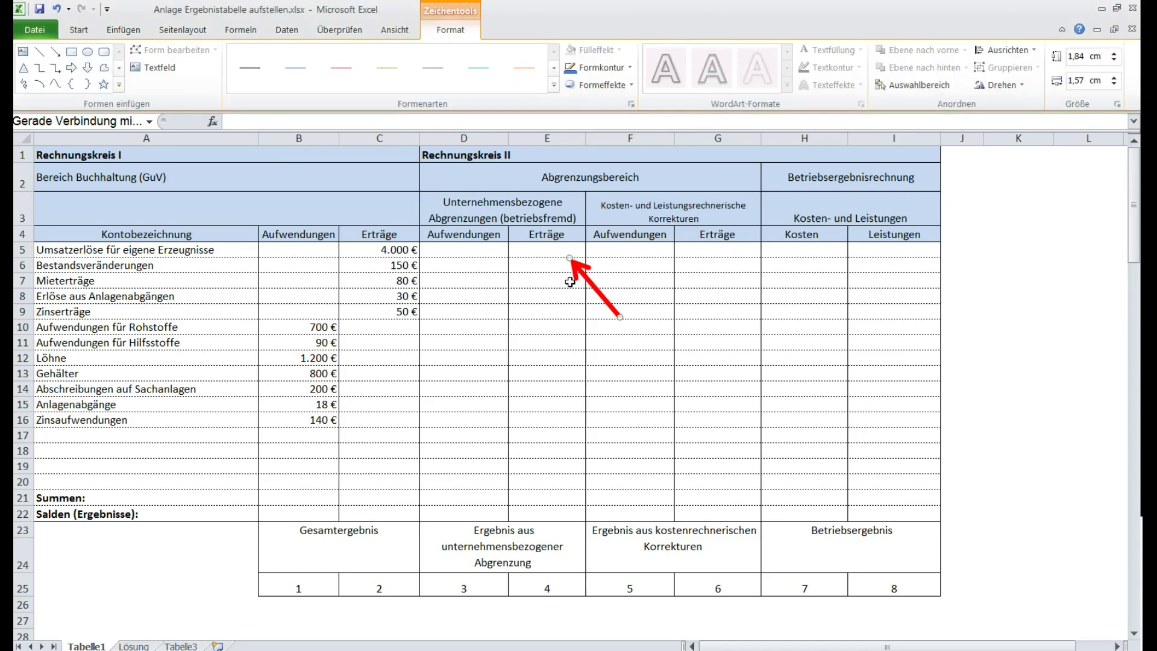
# Highlight the Kosten and Leistungen cells, move the red arrow between C5 and I5, and enter 4000 for the Umsatzerlöse in I5.
pyautogui.moveTo(570, 282); pyautogui.dragTo(419, 282)
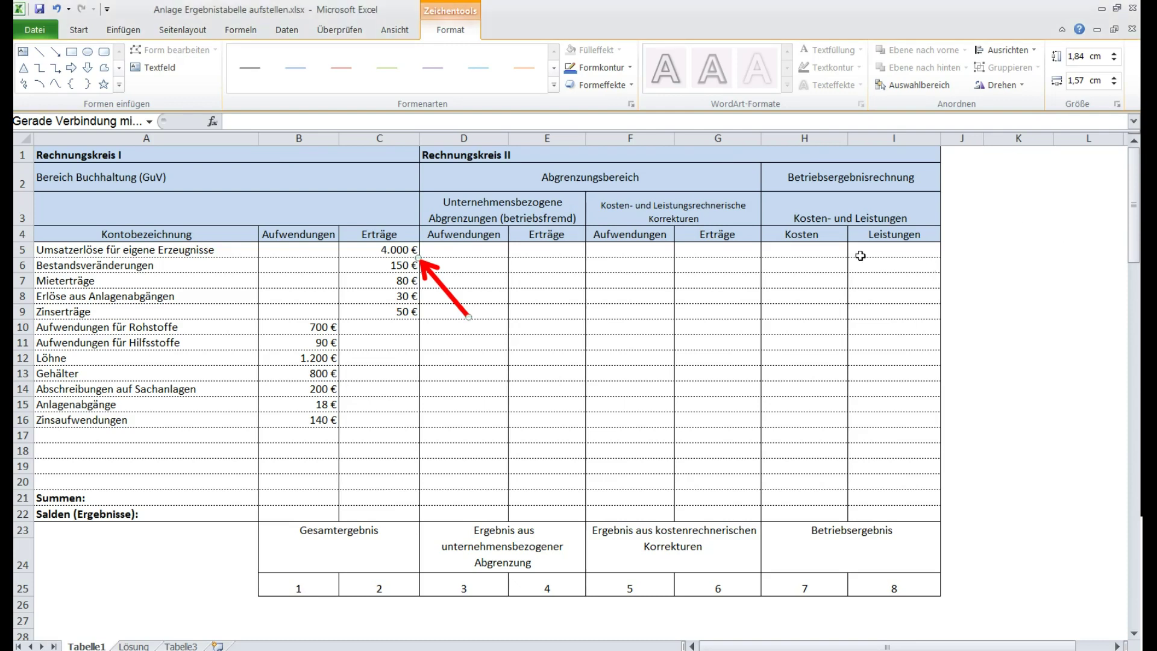
pyautogui.moveTo(831, 252); pyautogui.dragTo(916, 482)
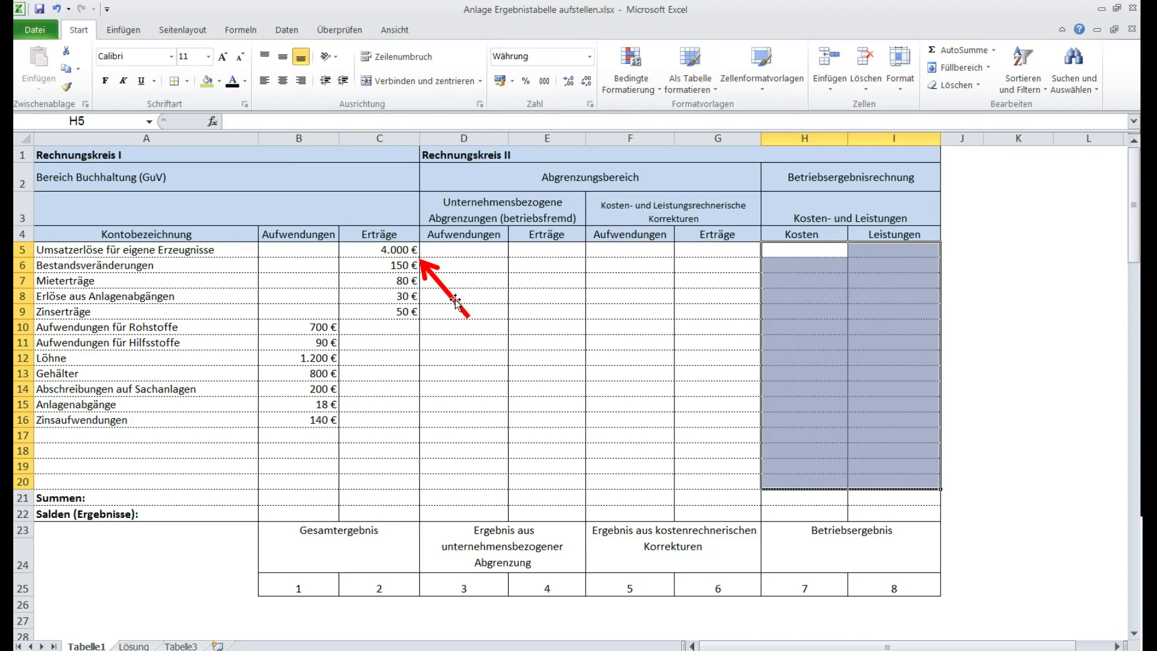
pyautogui.moveTo(455, 301); pyautogui.dragTo(958, 304)
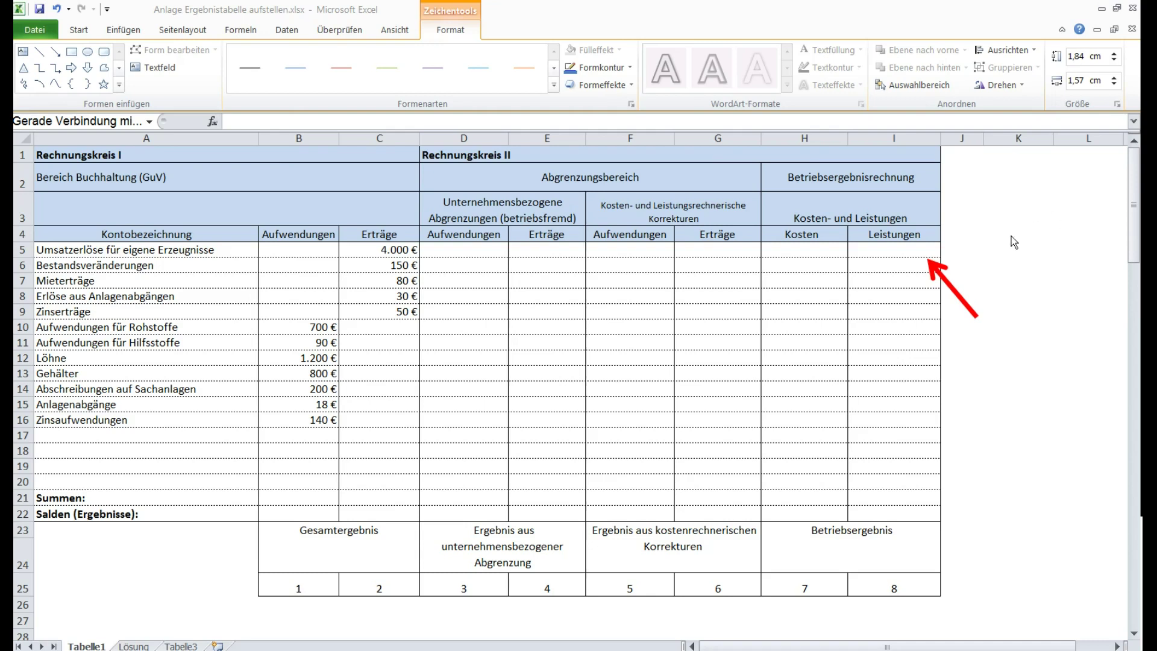
pyautogui.moveTo(944, 280); pyautogui.dragTo(433, 276)
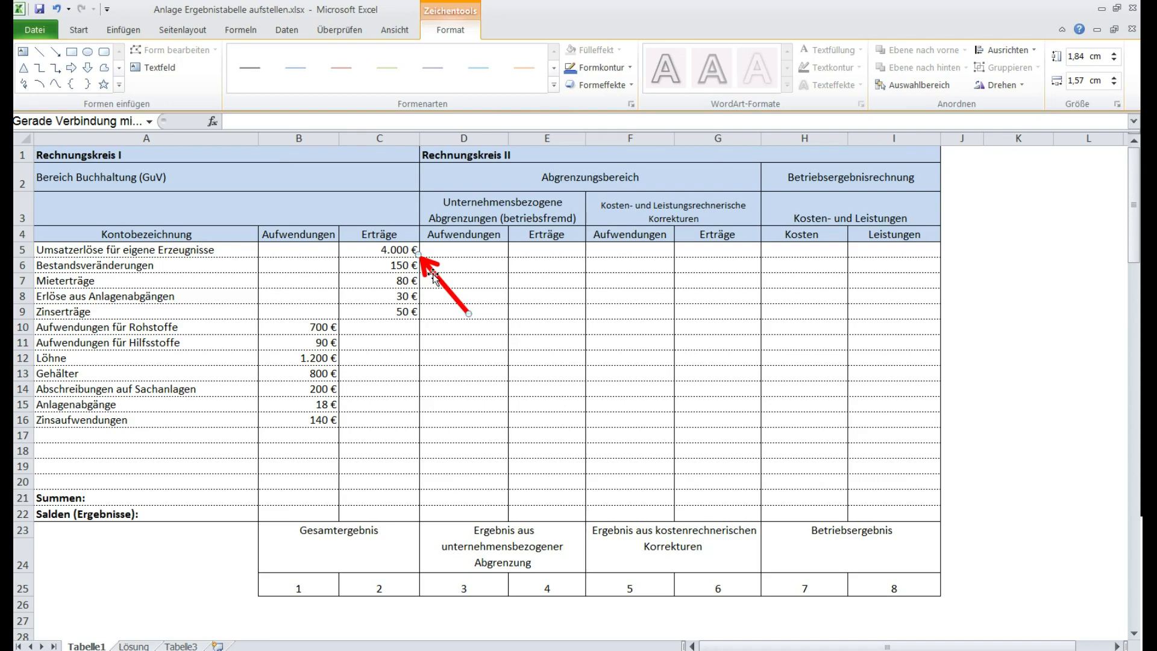
pyautogui.moveTo(433, 276); pyautogui.dragTo(958, 281)
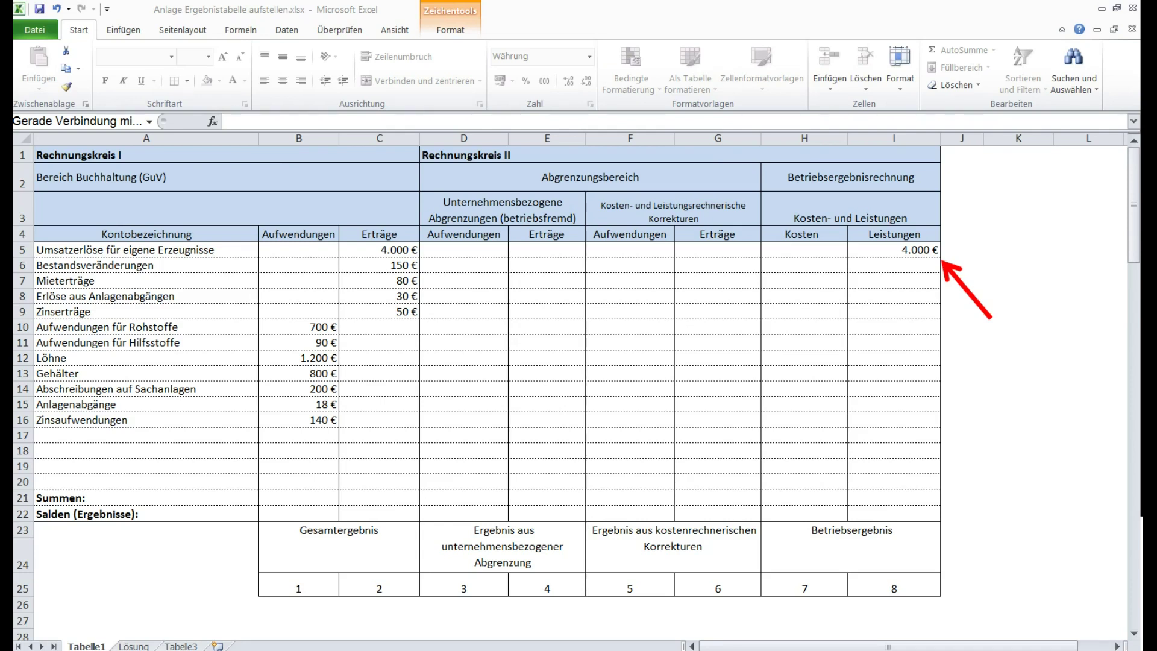
# Point the red arrow at the Mieterträge in C7, move it to I7, and try entering 80 there under Leistungen.
pyautogui.moveTo(944, 264); pyautogui.dragTo(431, 291)
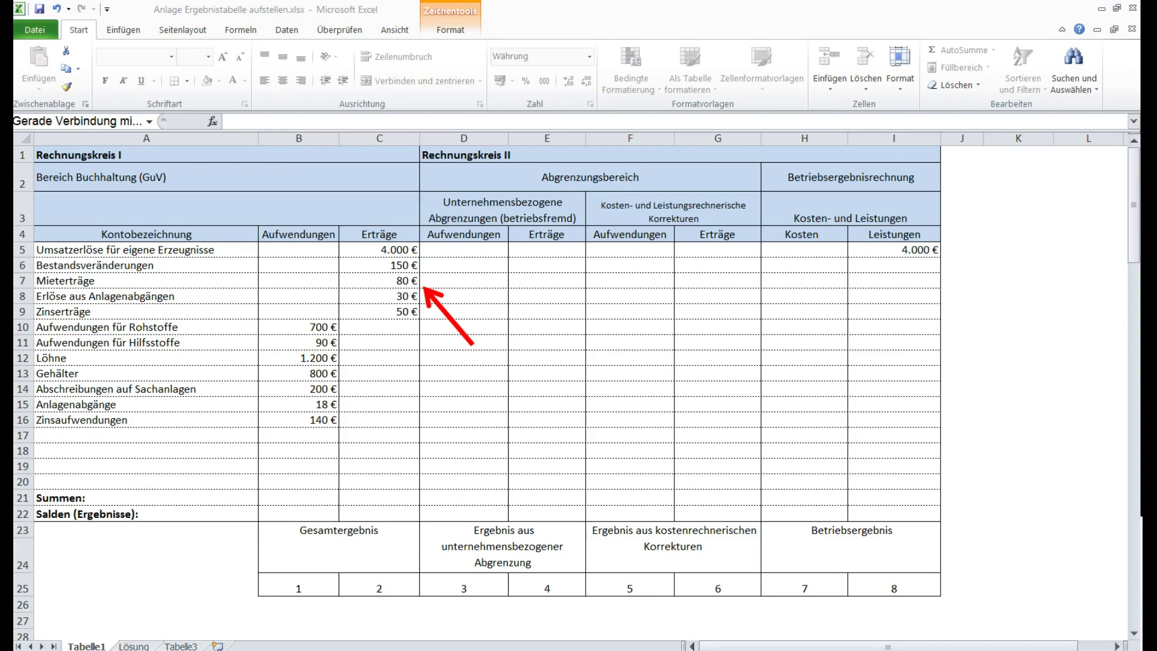
pyautogui.click(442, 307)
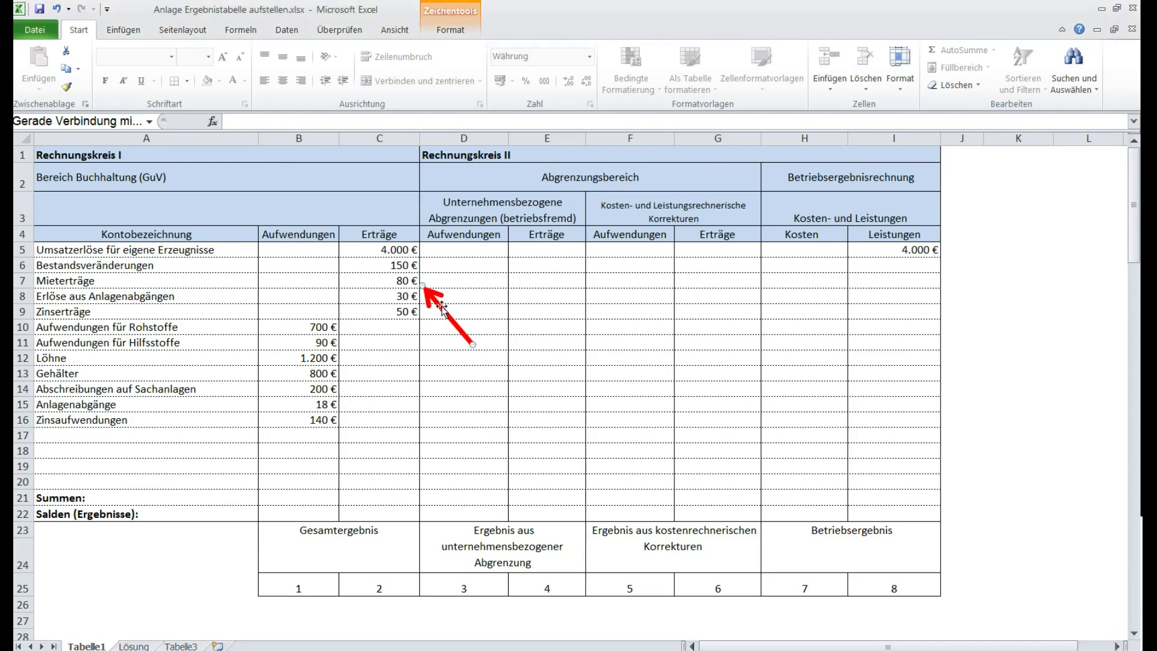
pyautogui.moveTo(442, 307); pyautogui.dragTo(939, 307)
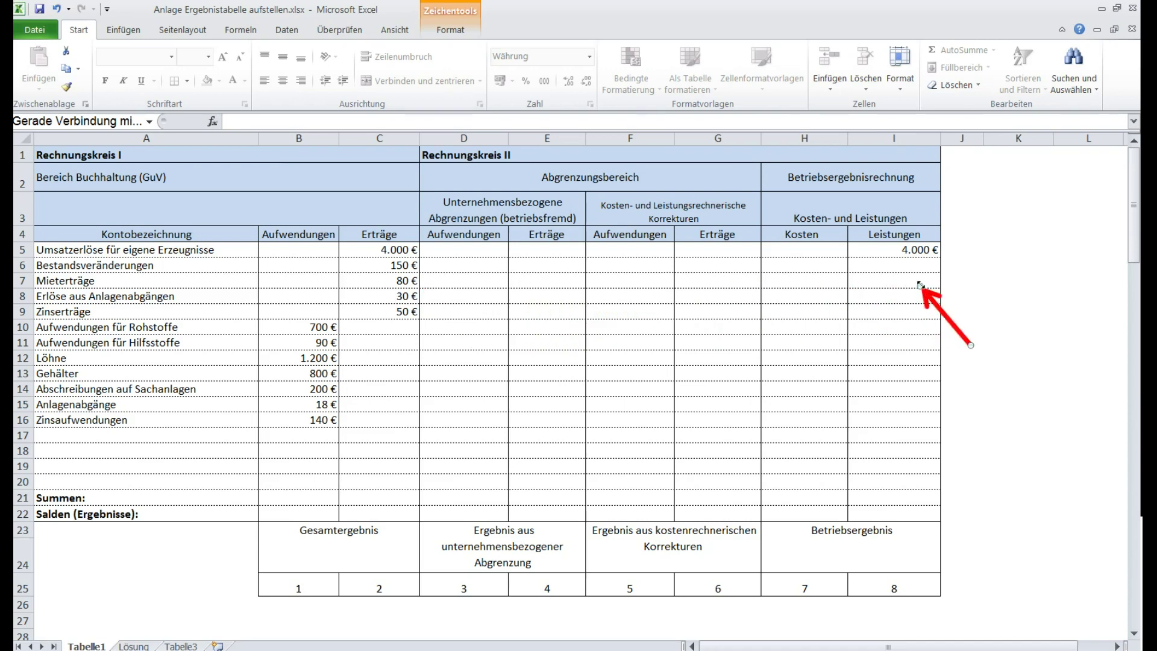
pyautogui.click(910, 281)
pyautogui.write('80')
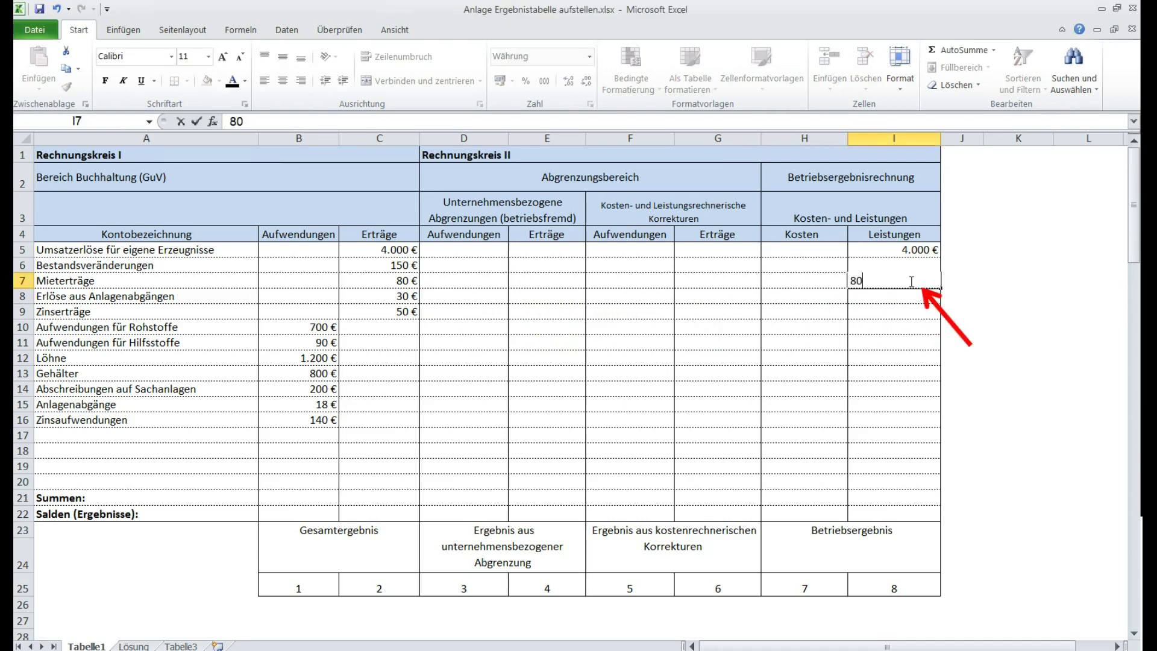
# Try totalling the Leistungen column with AutoSum in I21, with the red arrow beside it, and undo the total.
pyautogui.moveTo(943, 313); pyautogui.dragTo(950, 523)
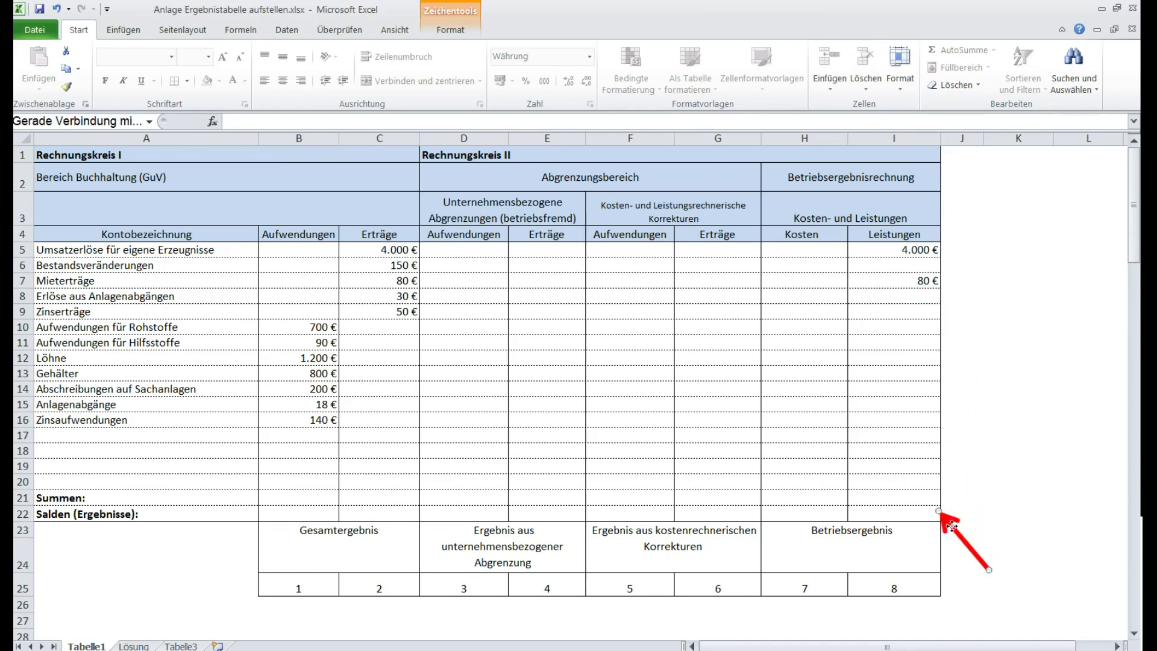
pyautogui.moveTo(903, 256); pyautogui.dragTo(883, 499)
pyautogui.click(958, 50)
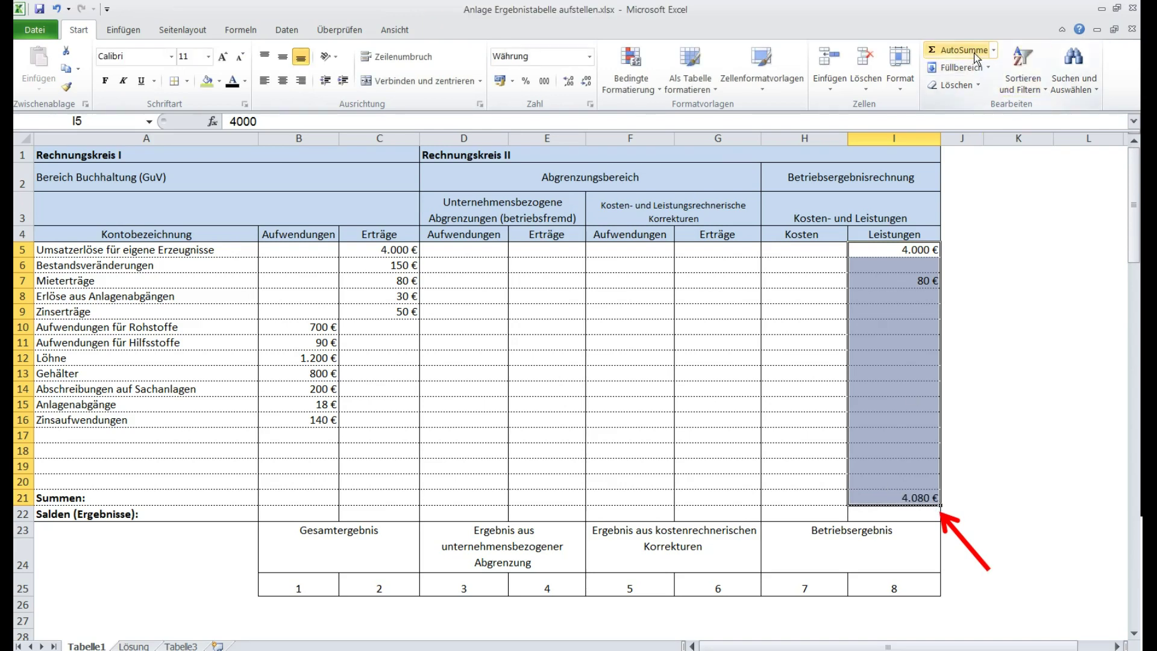
pyautogui.click(981, 543)
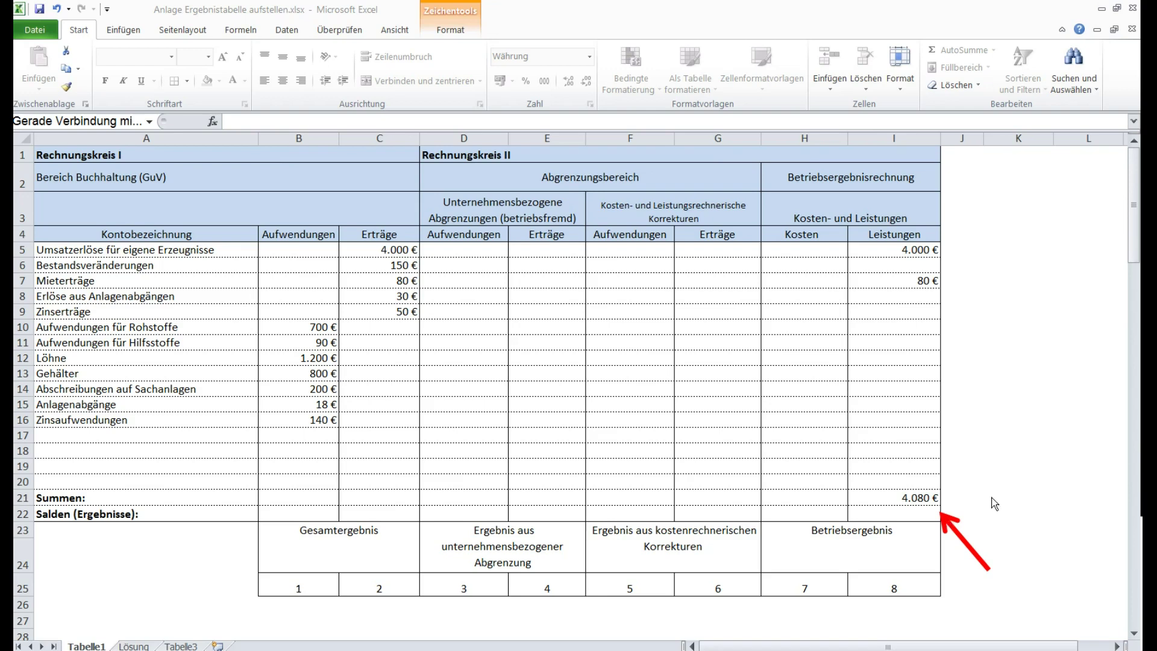
pyautogui.hotkey('ctrl', 'z')
pyautogui.click(948, 522)
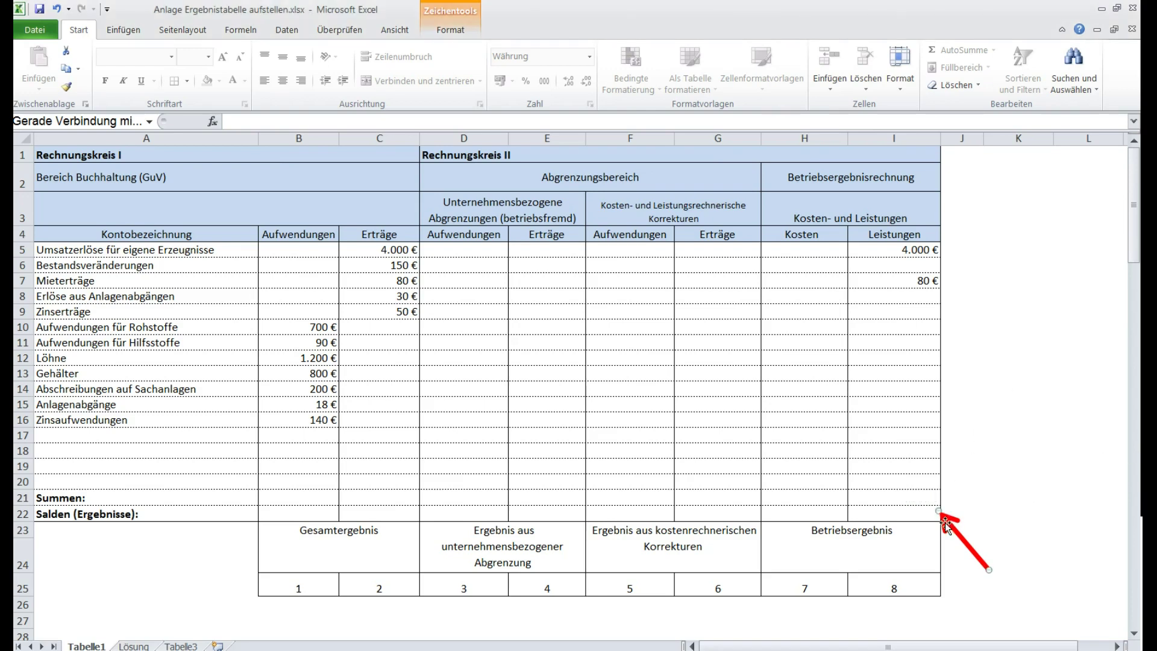
# Clear the Mieterträge entry from I7 and enter 80 in E7, under Erträge of the Unternehmensbezogene Abgrenzungen, with the red arrow beside it.
pyautogui.moveTo(948, 524); pyautogui.dragTo(941, 307)
pyautogui.click(913, 282)
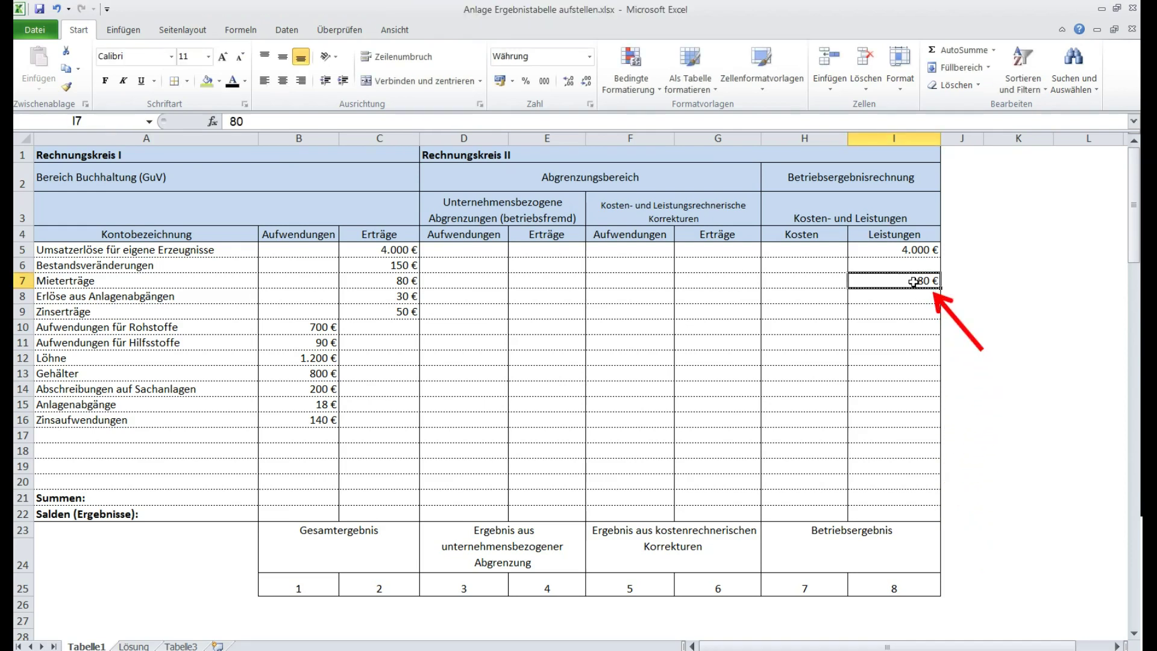
pyautogui.press('Delete')
pyautogui.click(939, 305)
pyautogui.moveTo(940, 304); pyautogui.dragTo(587, 307)
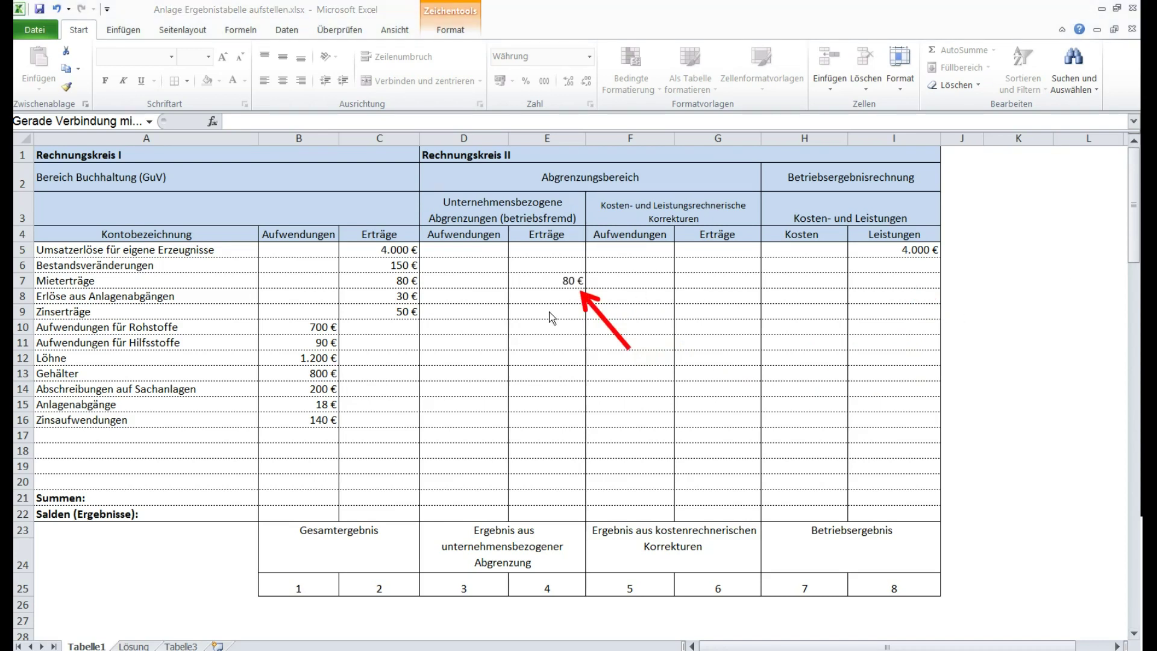
# Point the red arrow at the Unternehmensbezogene Abgrenzungen header, at the Leistungen amount in I5, and back at the Mieterträge in E7.
pyautogui.click(588, 300)
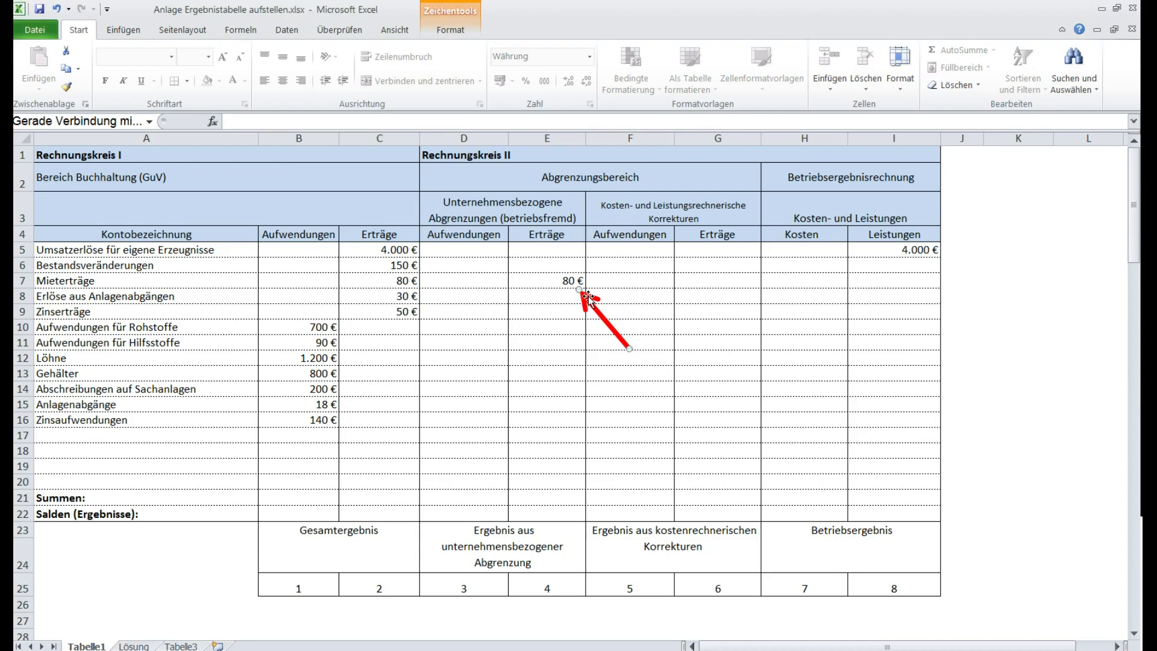
pyautogui.moveTo(588, 300); pyautogui.dragTo(588, 235)
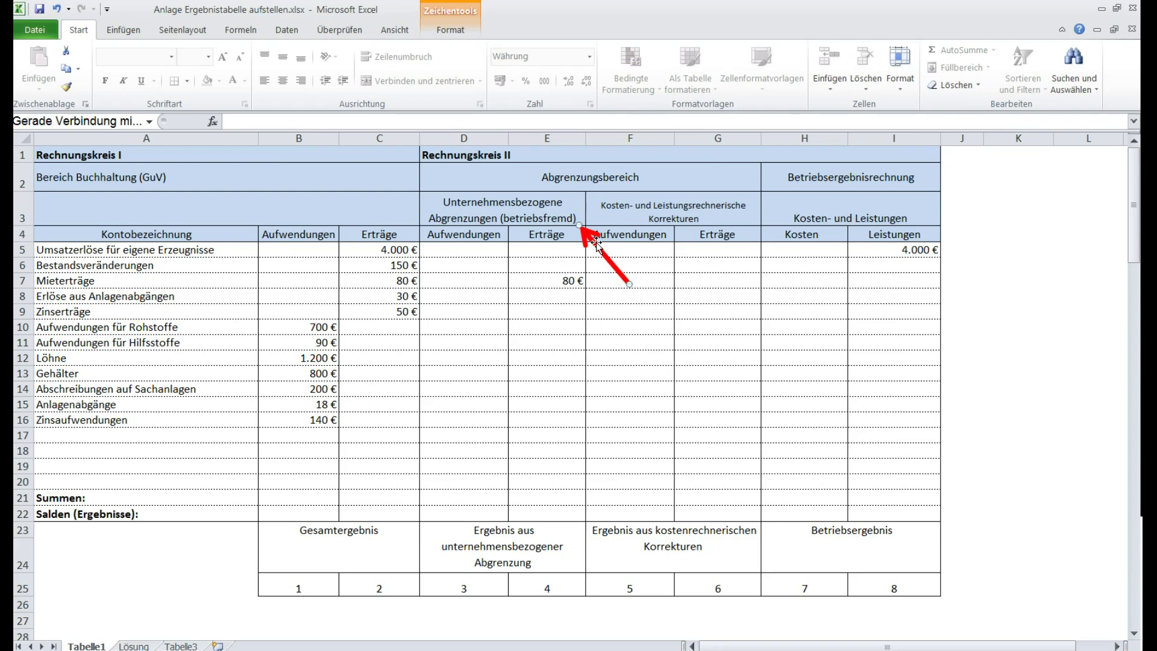
pyautogui.moveTo(596, 244); pyautogui.dragTo(940, 274)
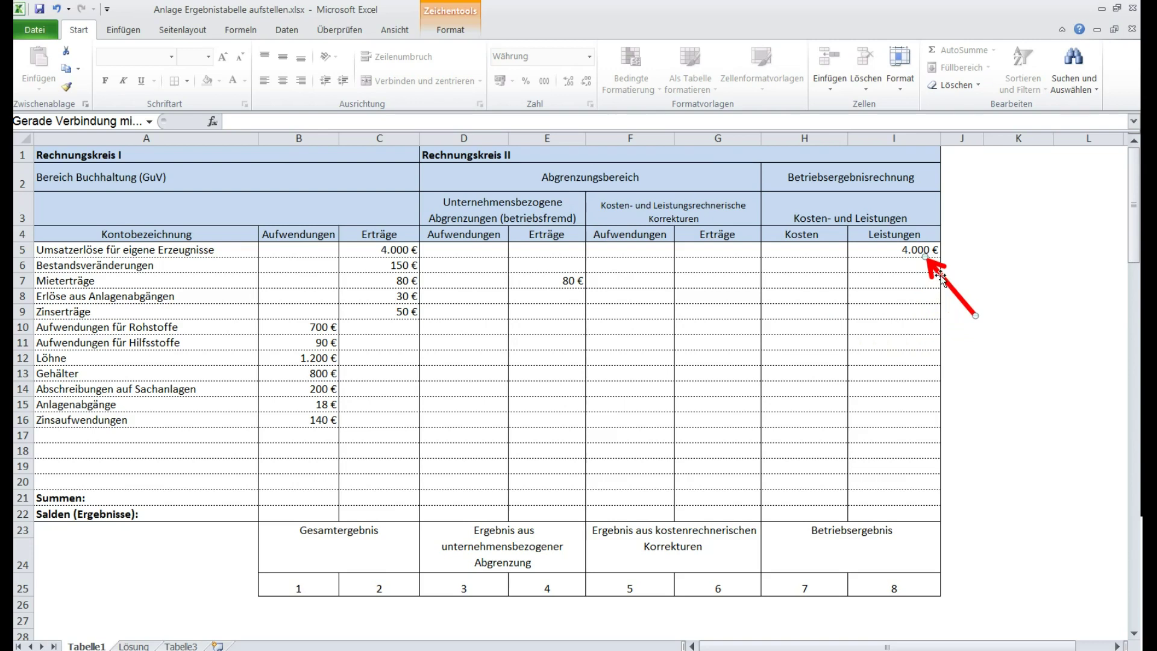
pyautogui.moveTo(941, 278); pyautogui.dragTo(593, 307)
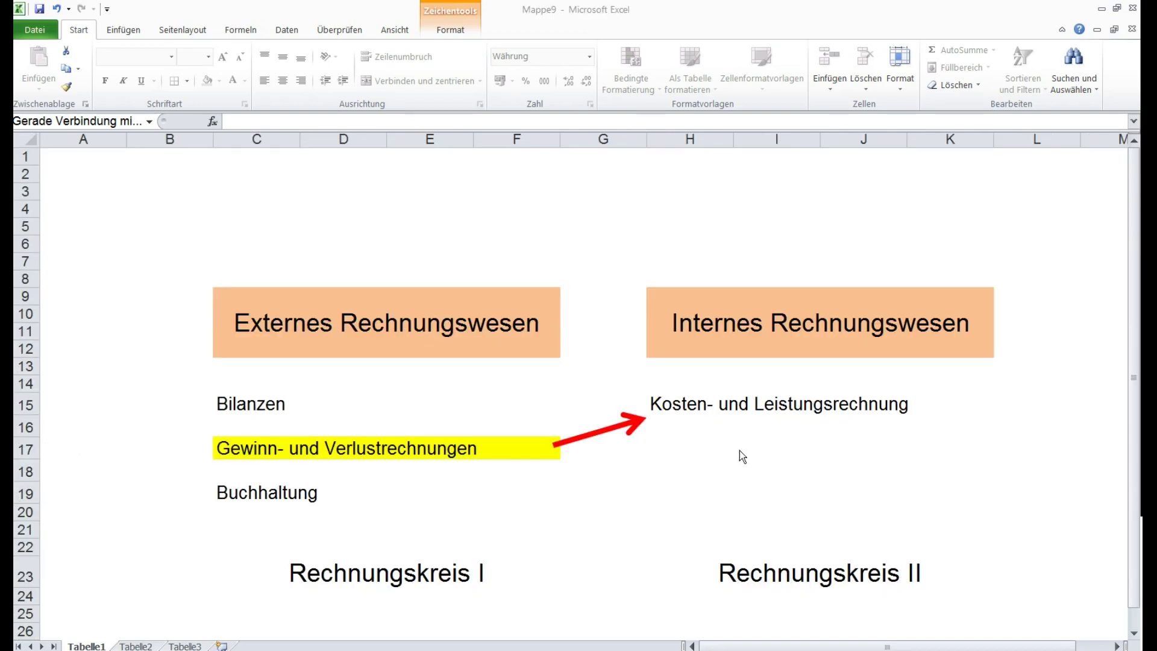
# In the Mappe9 overview workbook, highlight Rechnungskreis II and Kosten- und Leistungsrechnung, and add the text Unternehmensleitung.
pyautogui.moveTo(640, 267); pyautogui.dragTo(935, 562)
pyautogui.click(934, 562)
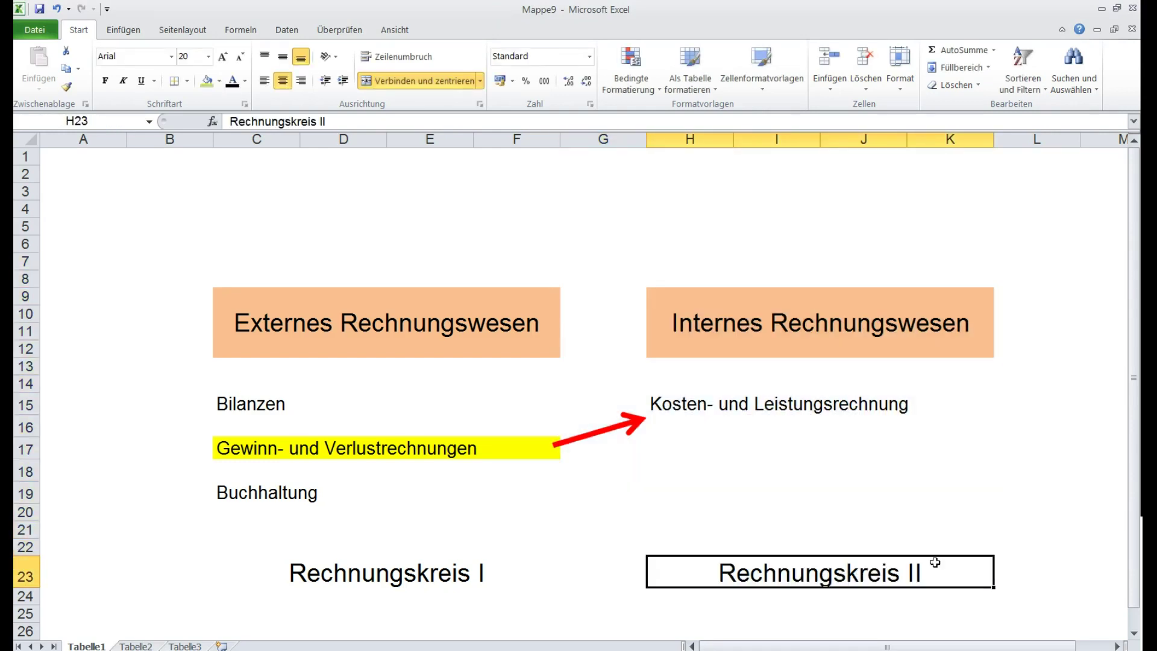
pyautogui.click(713, 413)
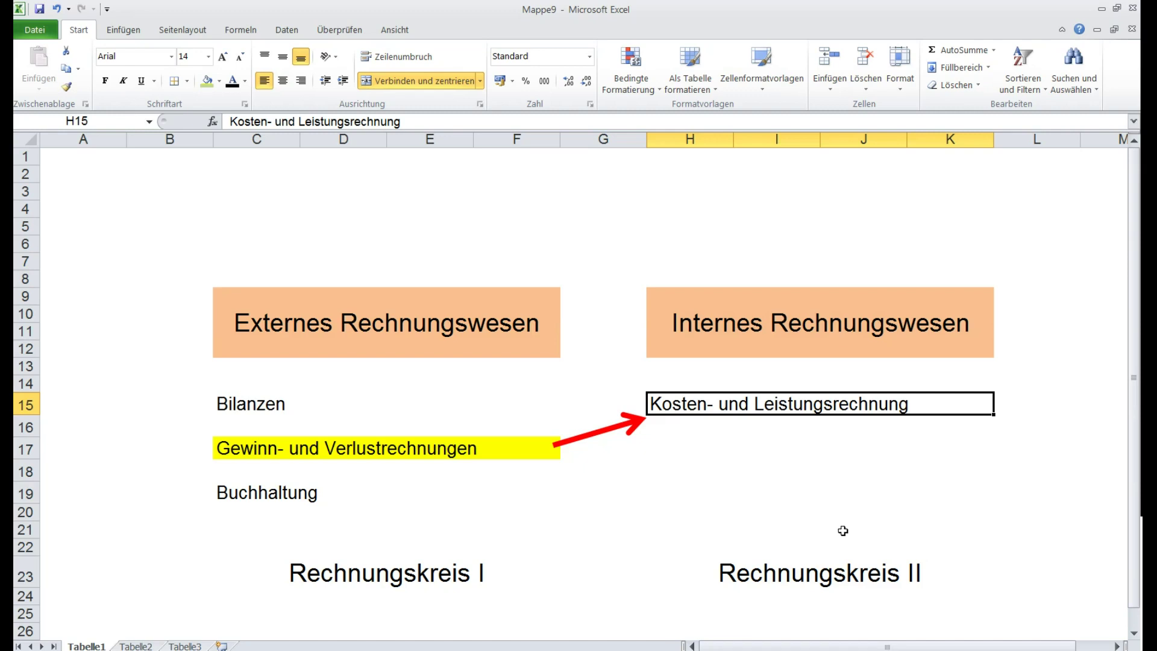
pyautogui.hotkey('alt', 'Tab')
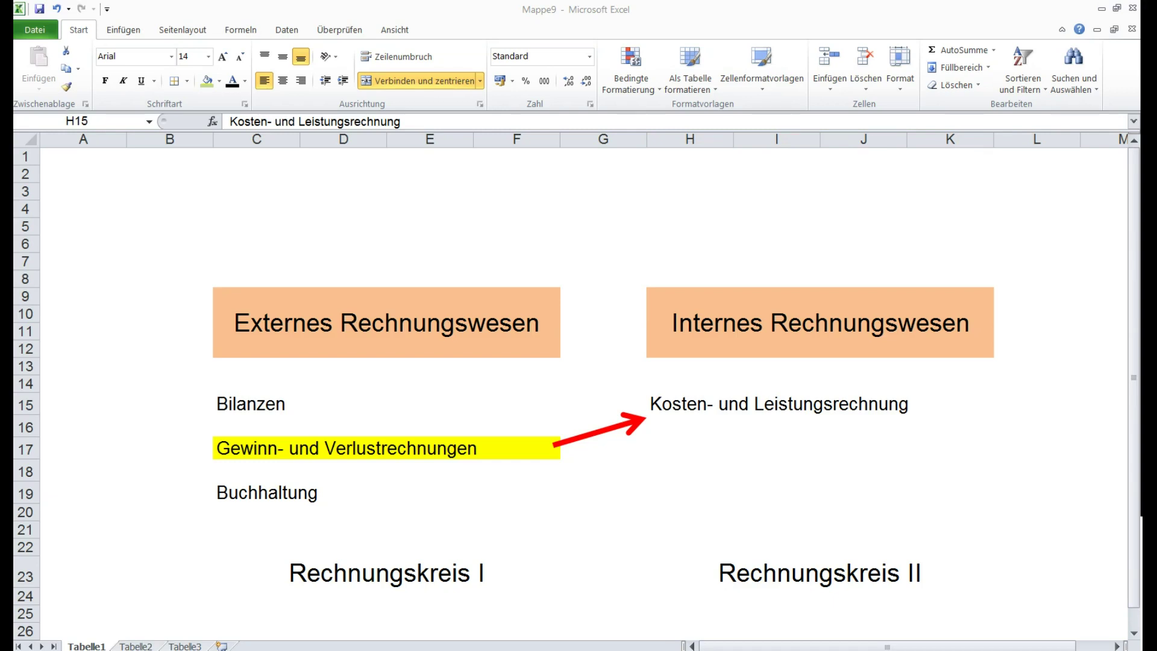
pyautogui.write('Unternehmensleitung')
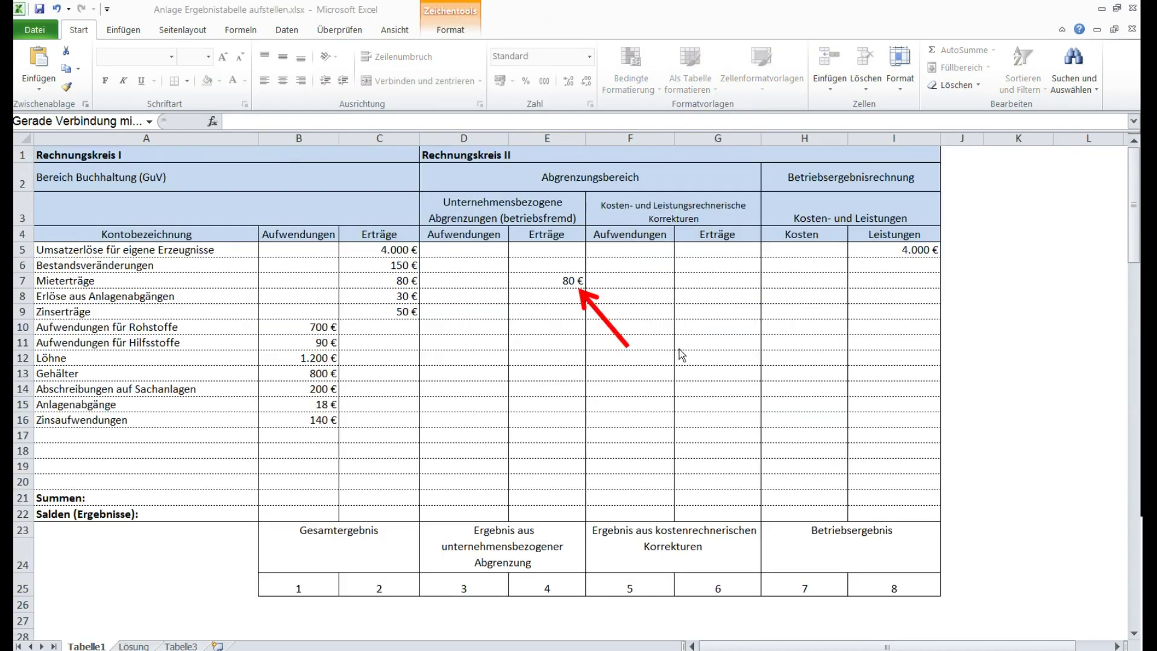
# Try entering 80 for the Mieterträge in I7 as well, clear it again, and return the red arrow to E7.
pyautogui.click(592, 305)
pyautogui.moveTo(591, 305); pyautogui.dragTo(913, 301)
pyautogui.click(898, 280)
pyautogui.write('80')
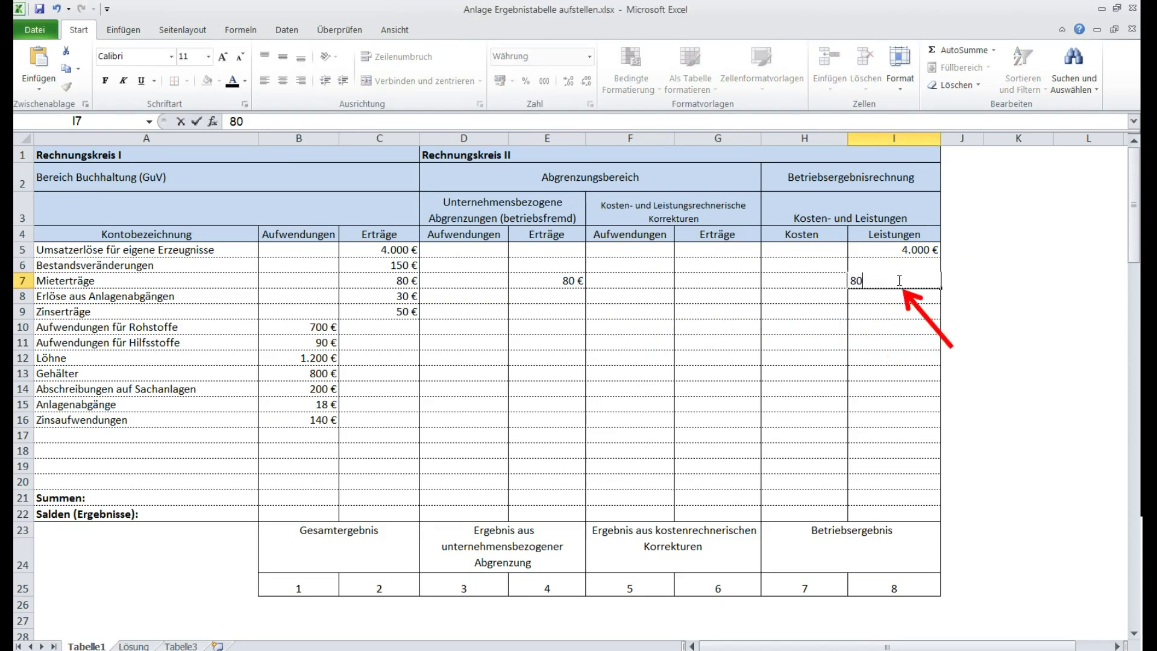
pyautogui.click(916, 318)
pyautogui.moveTo(916, 318); pyautogui.dragTo(962, 324)
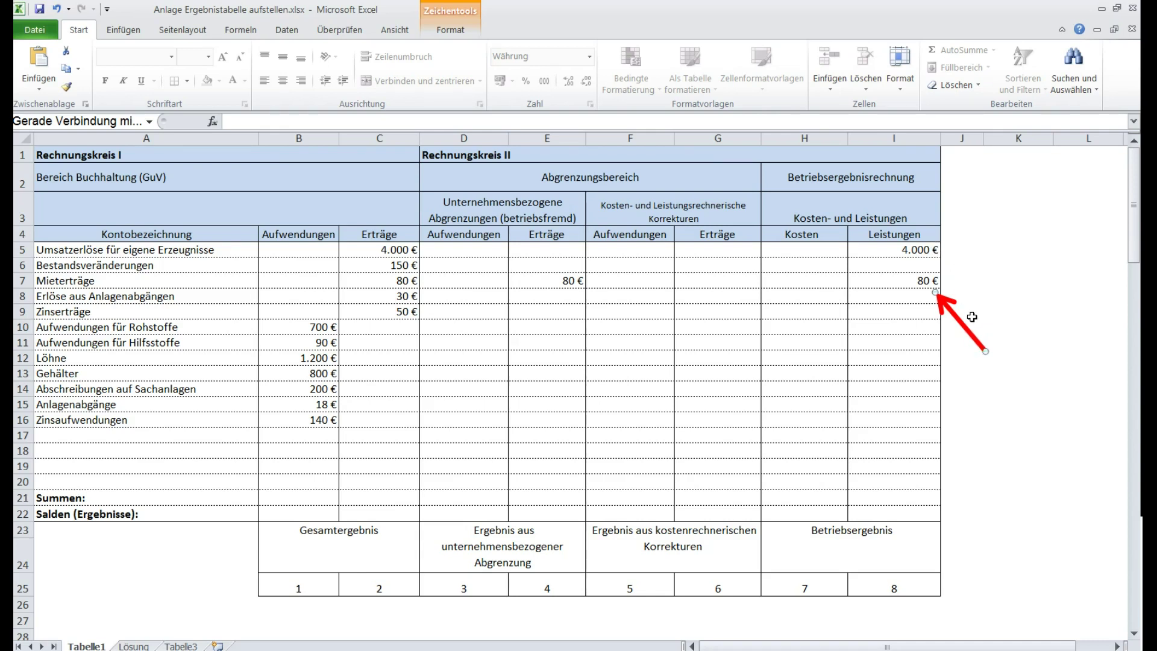
pyautogui.click(894, 284)
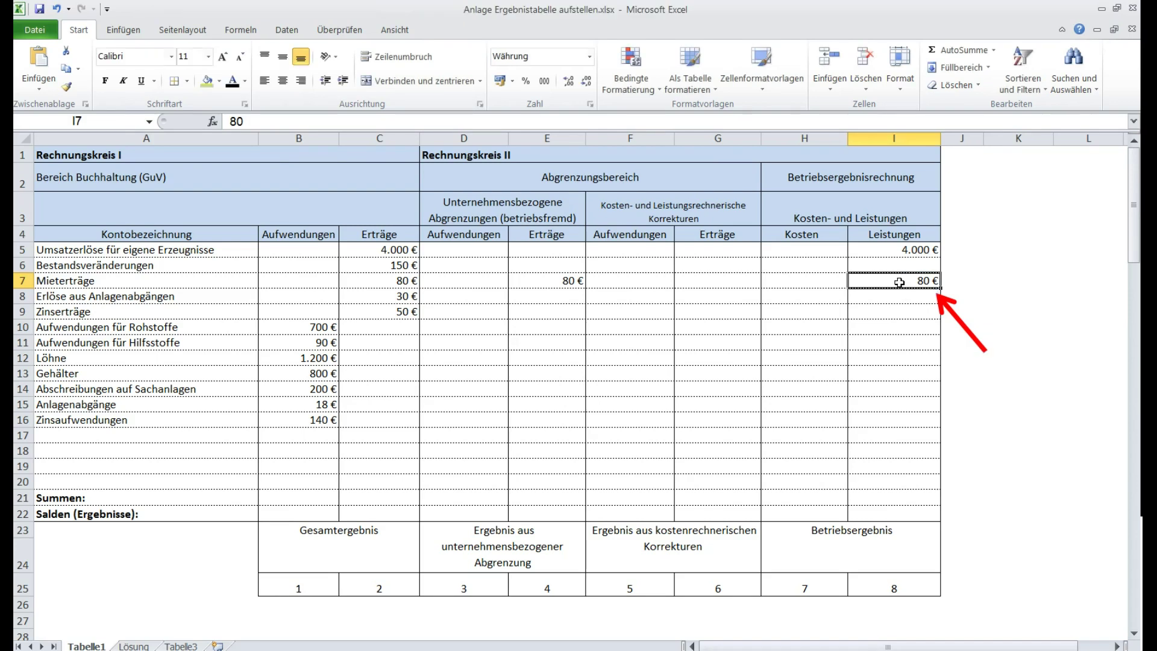
pyautogui.press('Delete')
pyautogui.moveTo(946, 307); pyautogui.dragTo(587, 306)
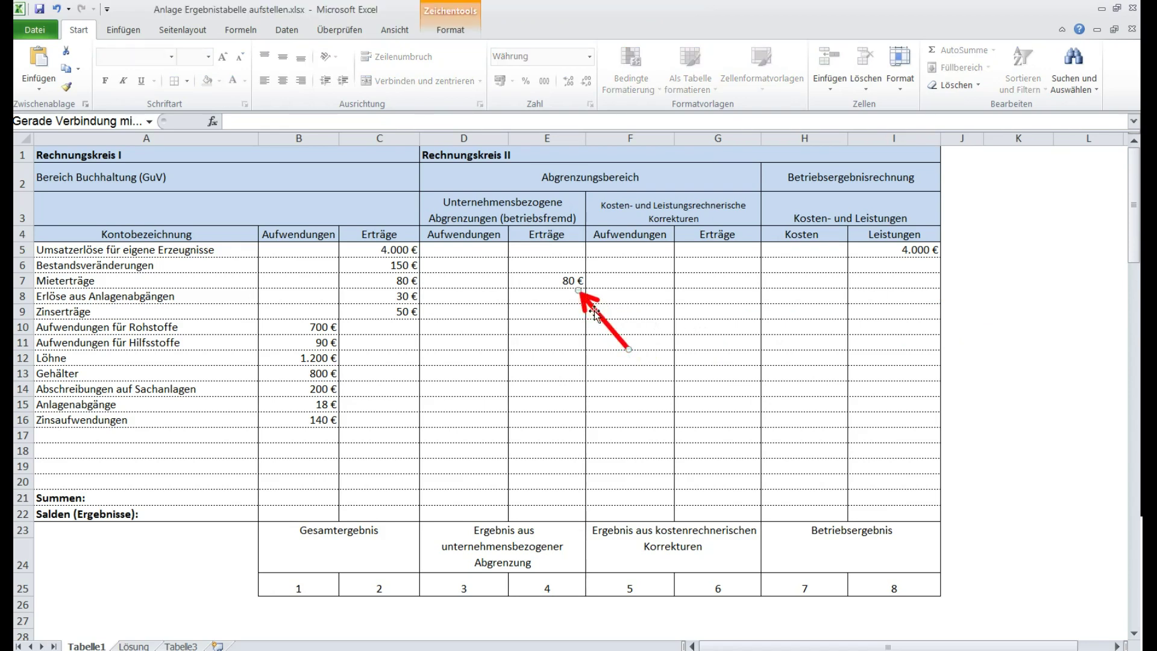
# Point the red arrow at the Zinserträge in C9, try entering 50 under Leistungen in I9, and clear the entry again.
pyautogui.moveTo(583, 317); pyautogui.dragTo(414, 347)
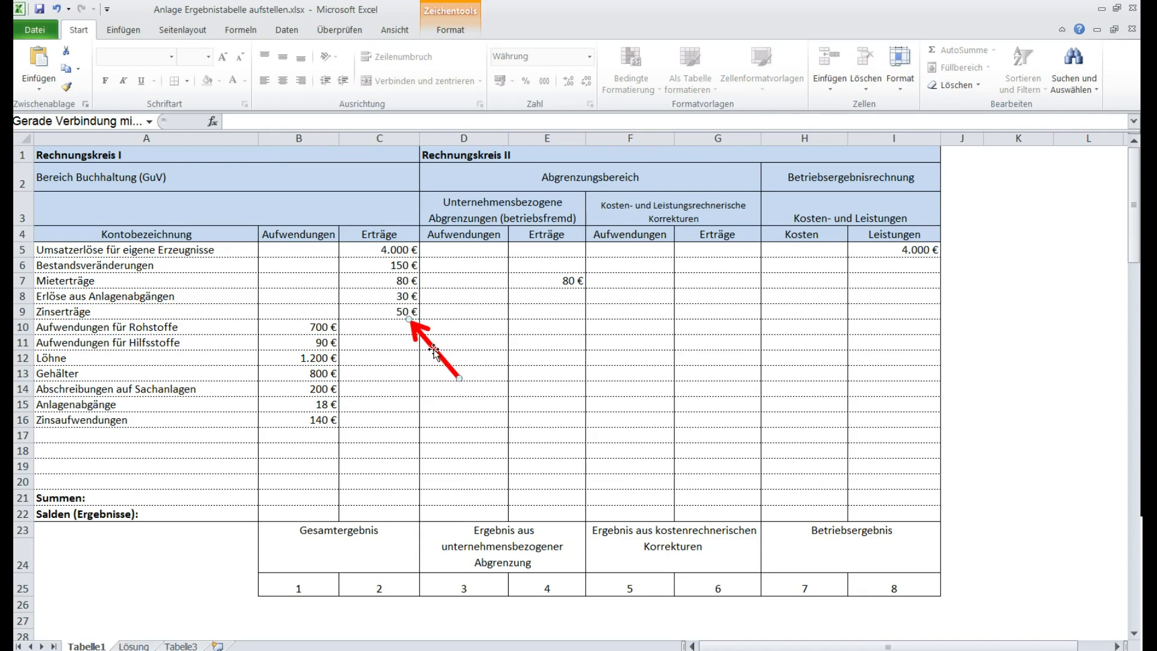
pyautogui.moveTo(434, 350); pyautogui.dragTo(939, 339)
pyautogui.click(907, 313)
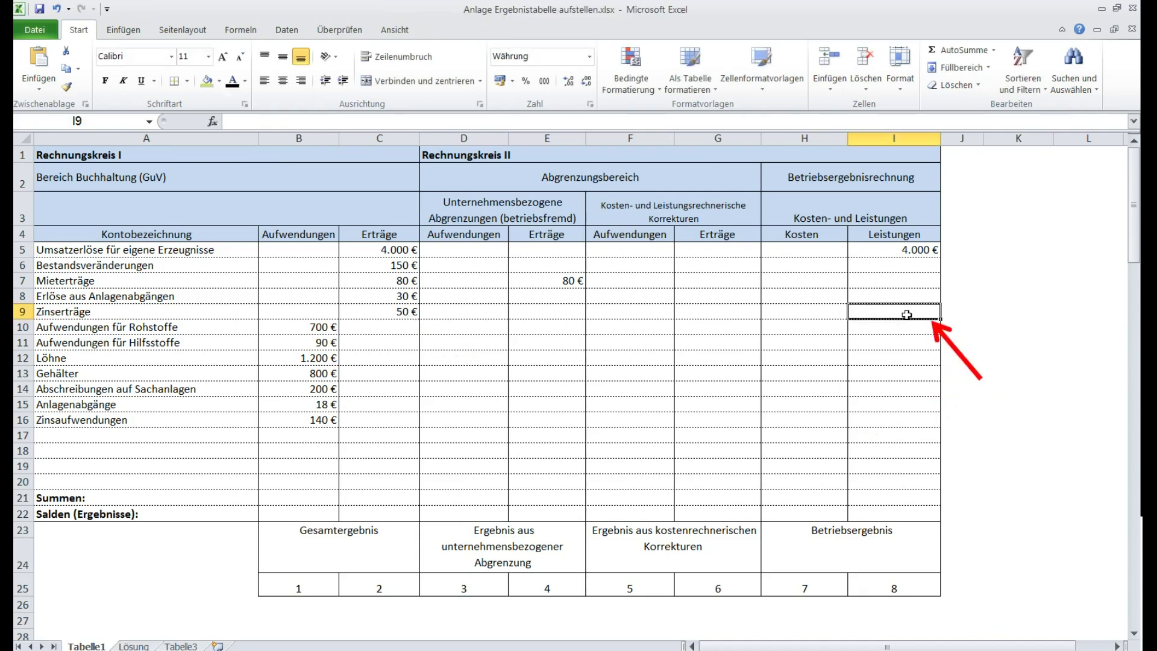
pyautogui.write('50')
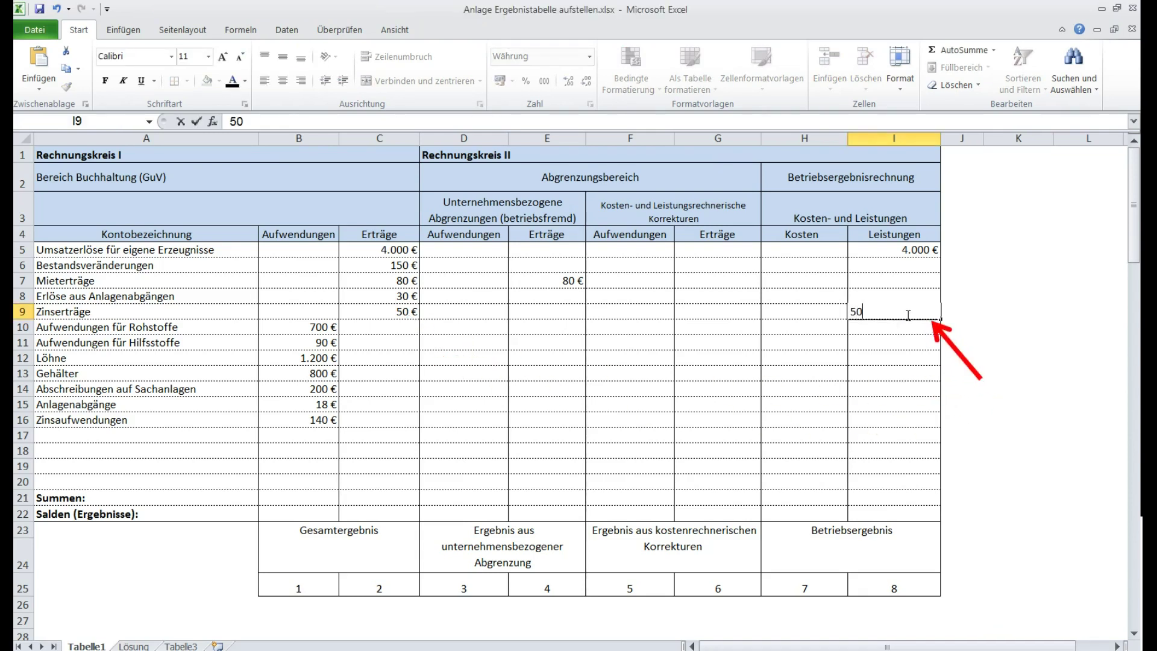
pyautogui.click(955, 348)
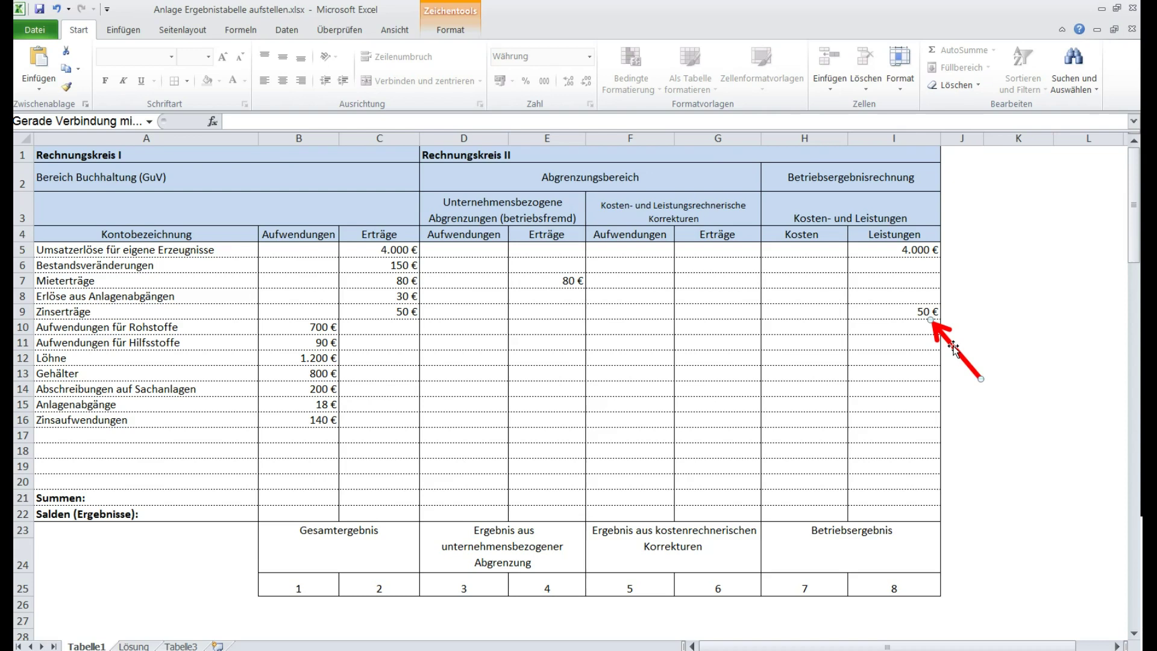
pyautogui.click(917, 311)
pyautogui.press('Delete')
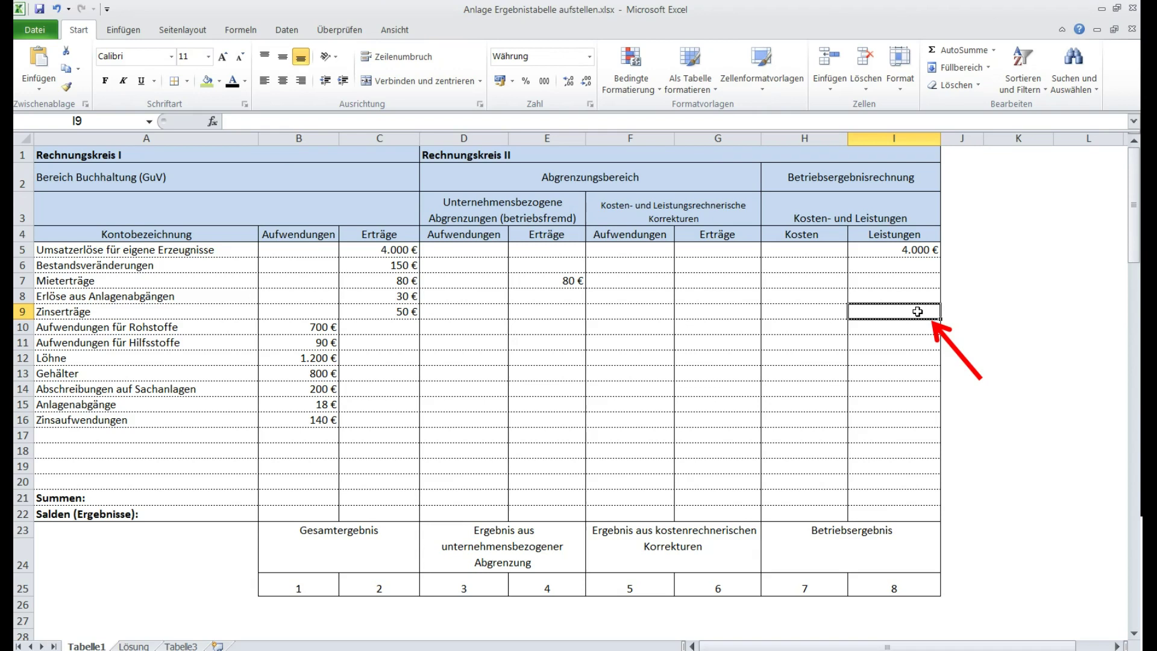
# Move the red arrow to E9 and enter 50 for the Zinserträge under Erträge of the Unternehmensbezogene Abgrenzungen.
pyautogui.moveTo(933, 325); pyautogui.dragTo(584, 327)
pyautogui.click(562, 308)
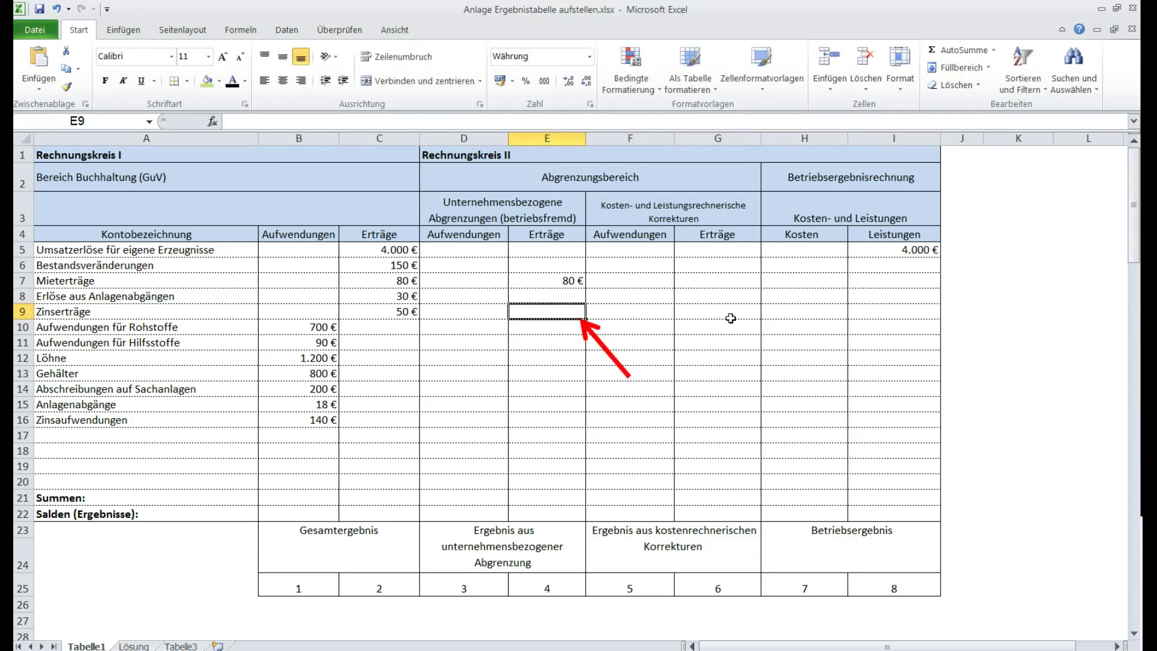
pyautogui.write('50')
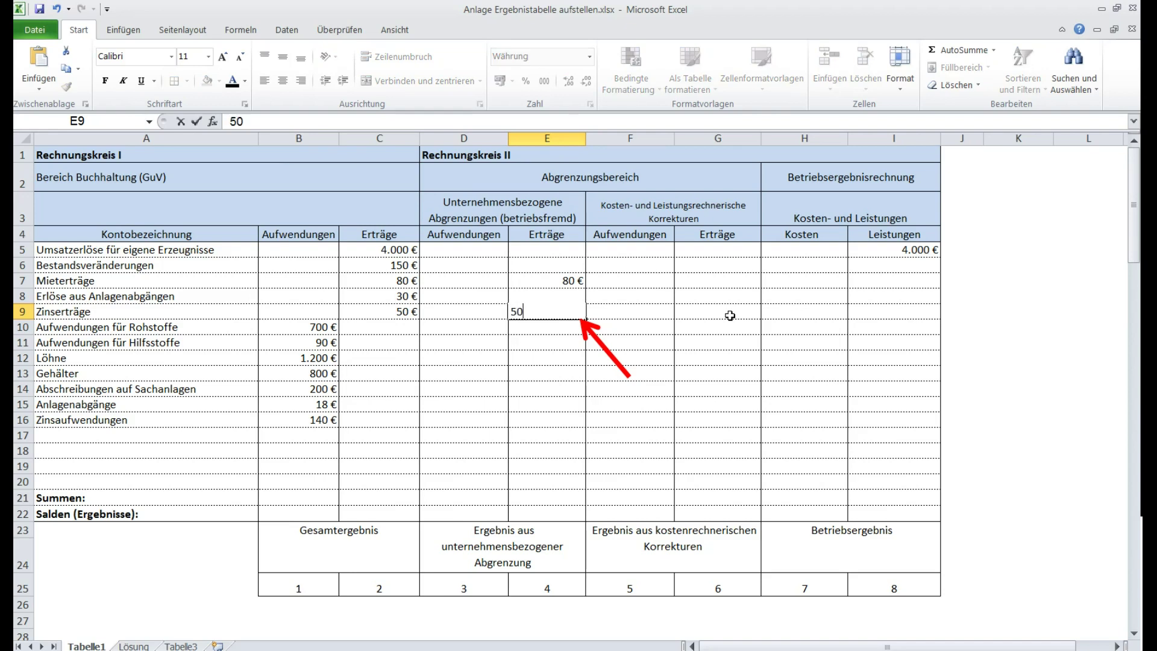
pyautogui.click(599, 342)
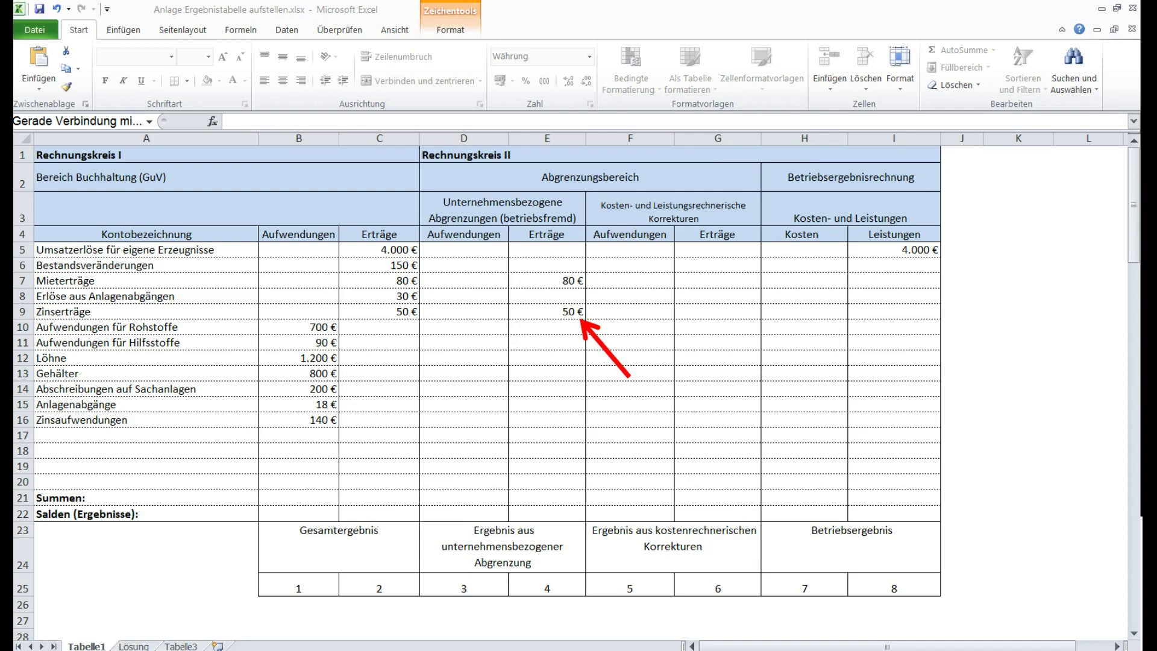
# Point the red arrow at the Bestandsveränderungen amount in C6, move it briefly to the empty Aufwendungen cell B6, and return it to C6.
pyautogui.moveTo(603, 345); pyautogui.dragTo(455, 311)
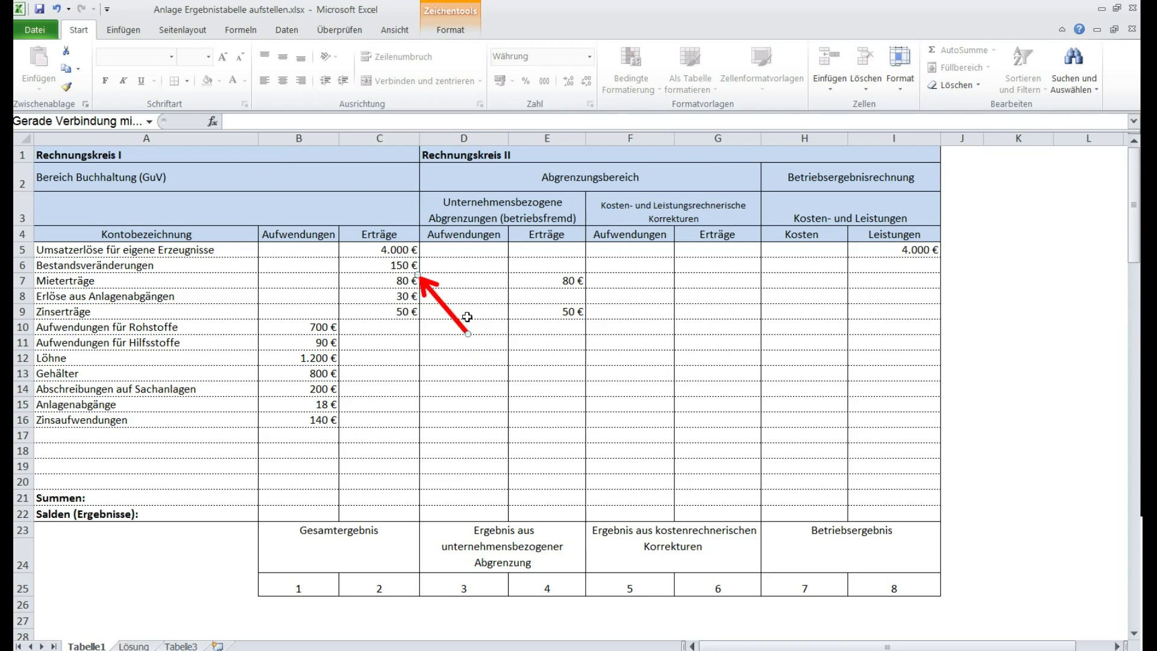
pyautogui.click(395, 269)
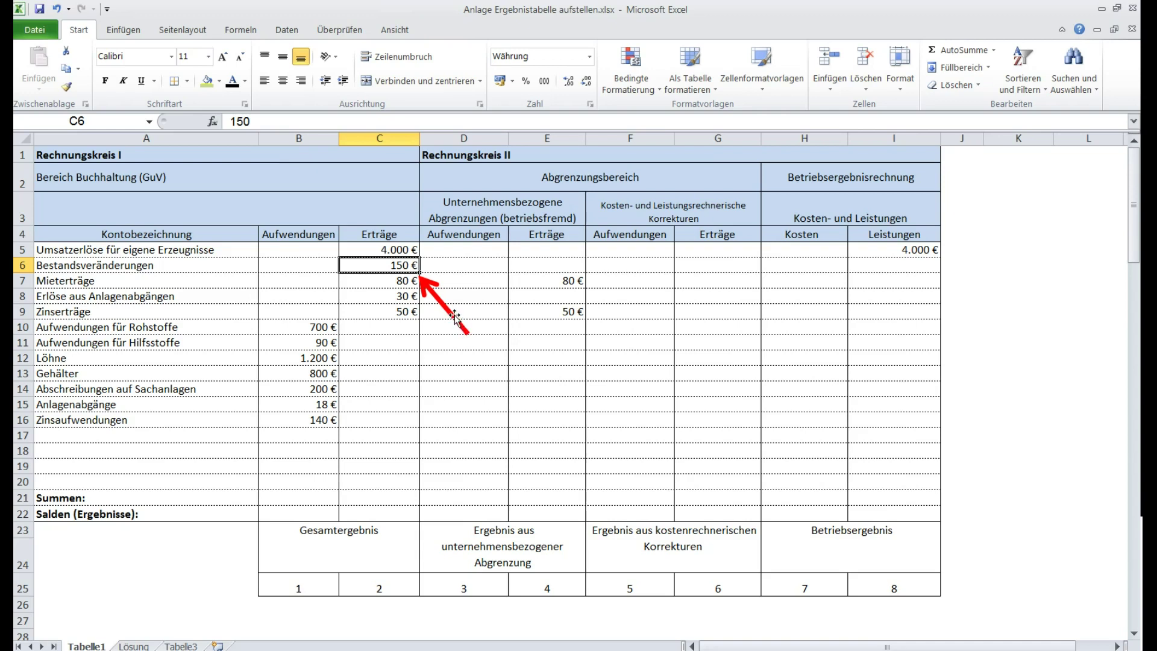
pyautogui.moveTo(449, 313); pyautogui.dragTo(355, 310)
pyautogui.press('Escape')
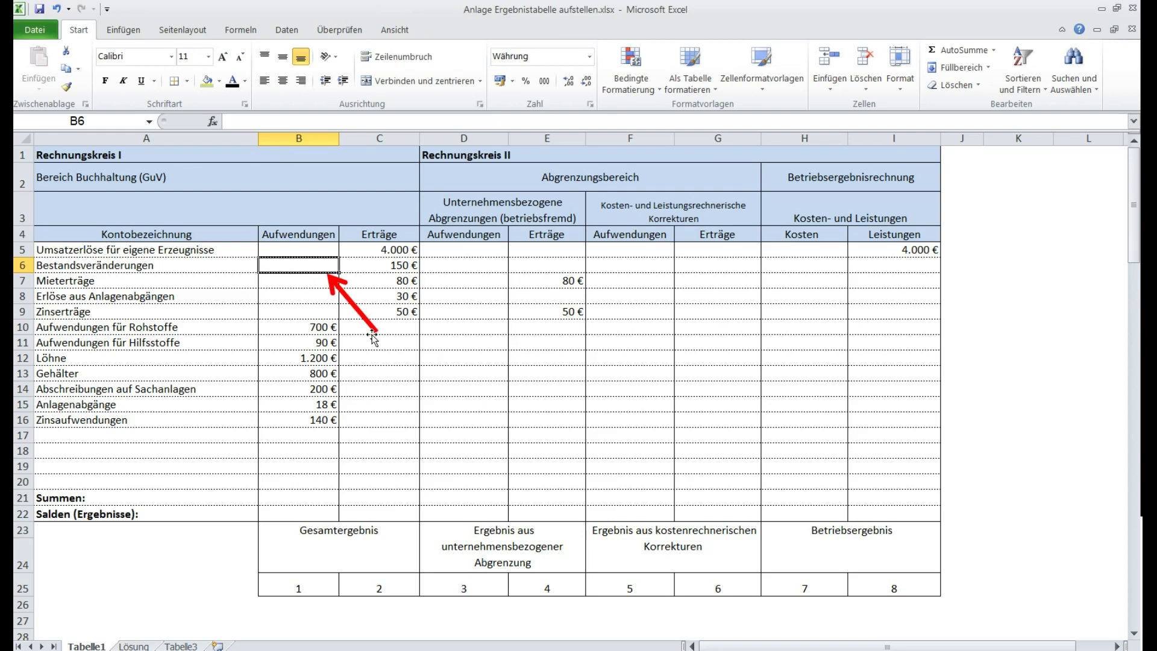
pyautogui.moveTo(353, 304); pyautogui.dragTo(445, 306)
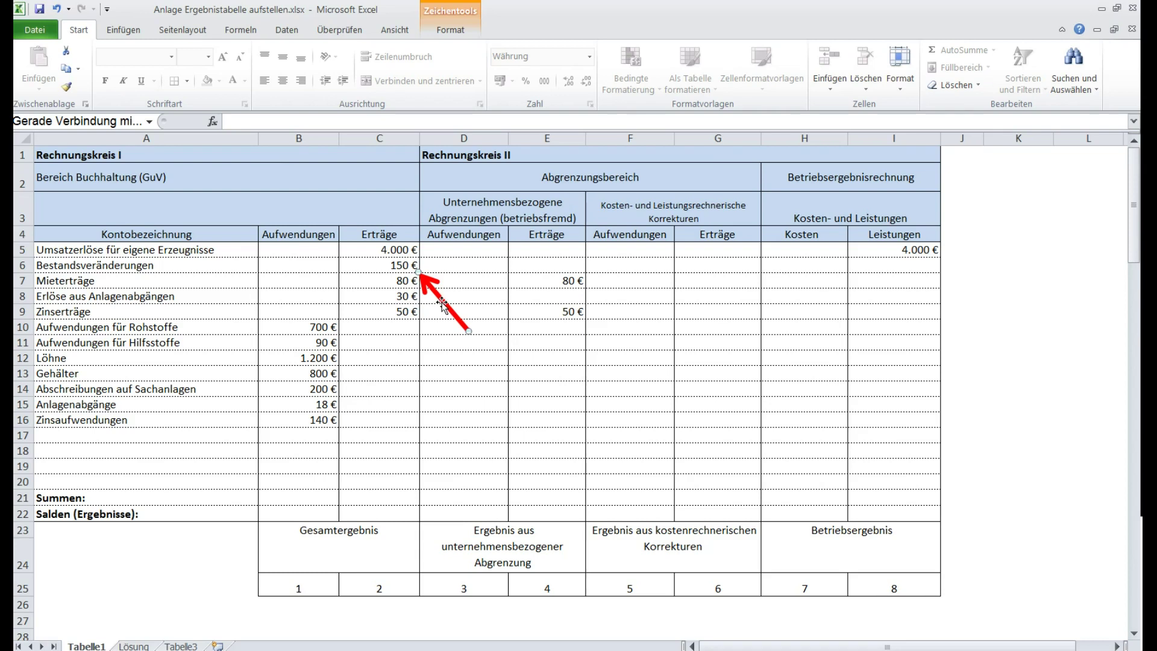
# Move the red arrow to I6 and enter 150 for the Bestandsveränderungen under Leistungen.
pyautogui.moveTo(443, 306); pyautogui.dragTo(957, 297)
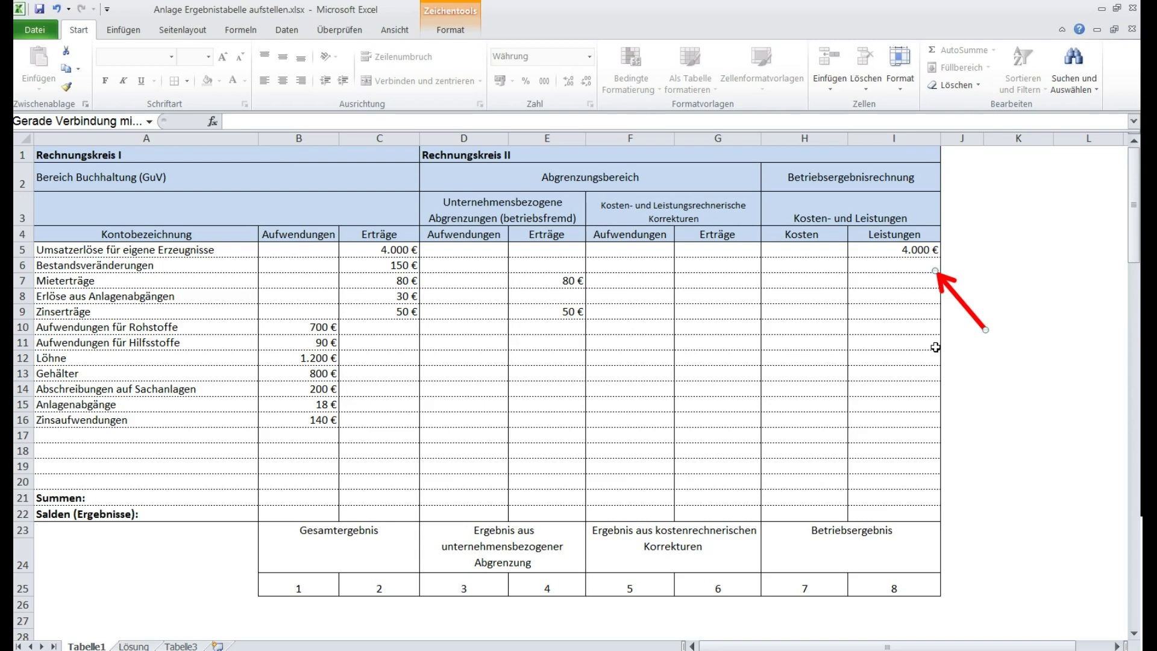
pyautogui.click(916, 269)
pyautogui.write('150')
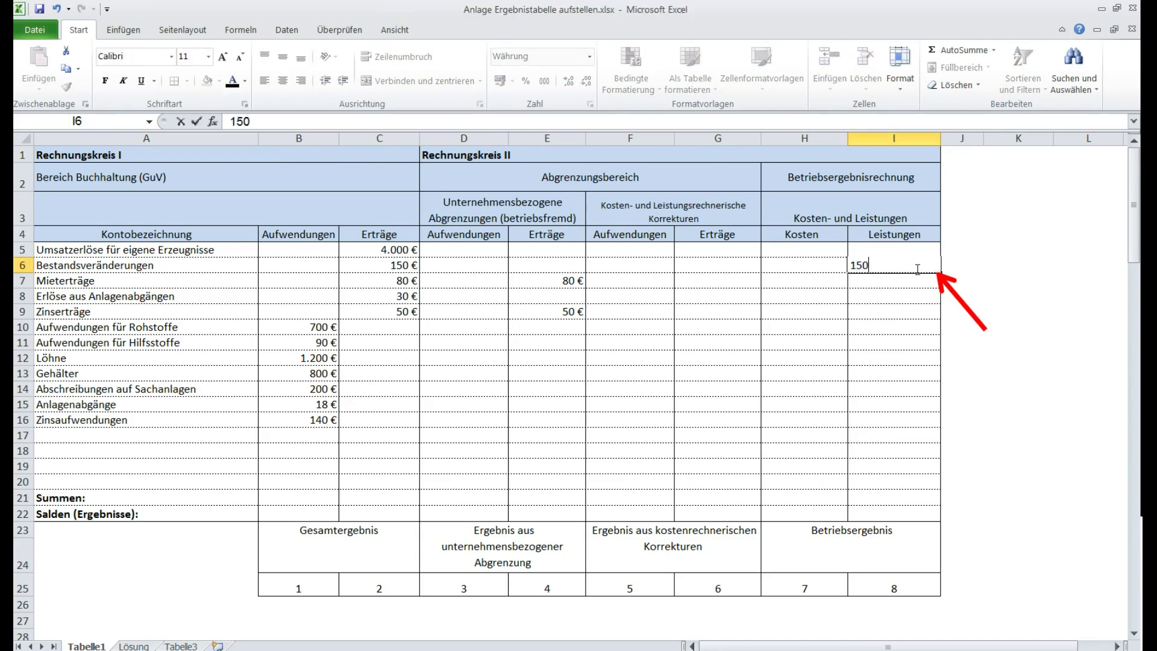
pyautogui.click(950, 290)
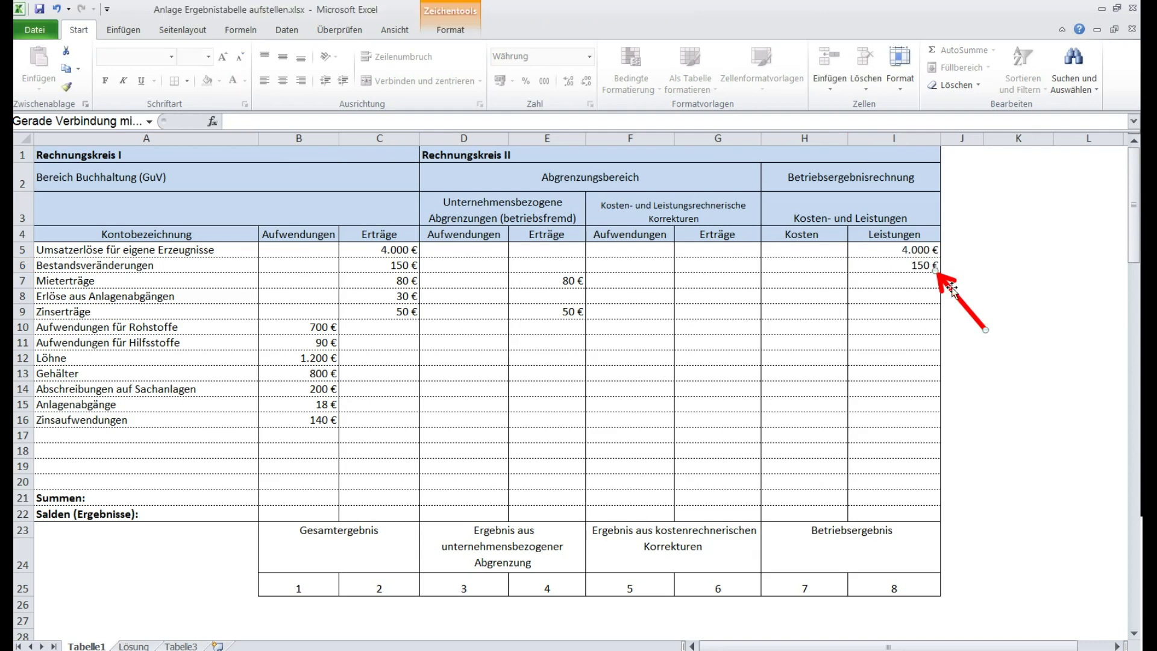
# Move the red arrow from C8 to G8 and enter 30 for the Erlöse aus Anlagenabgängen under Erträge of the Kosten- und Leistungsrechnerische Korrekturen.
pyautogui.moveTo(950, 290); pyautogui.dragTo(432, 317)
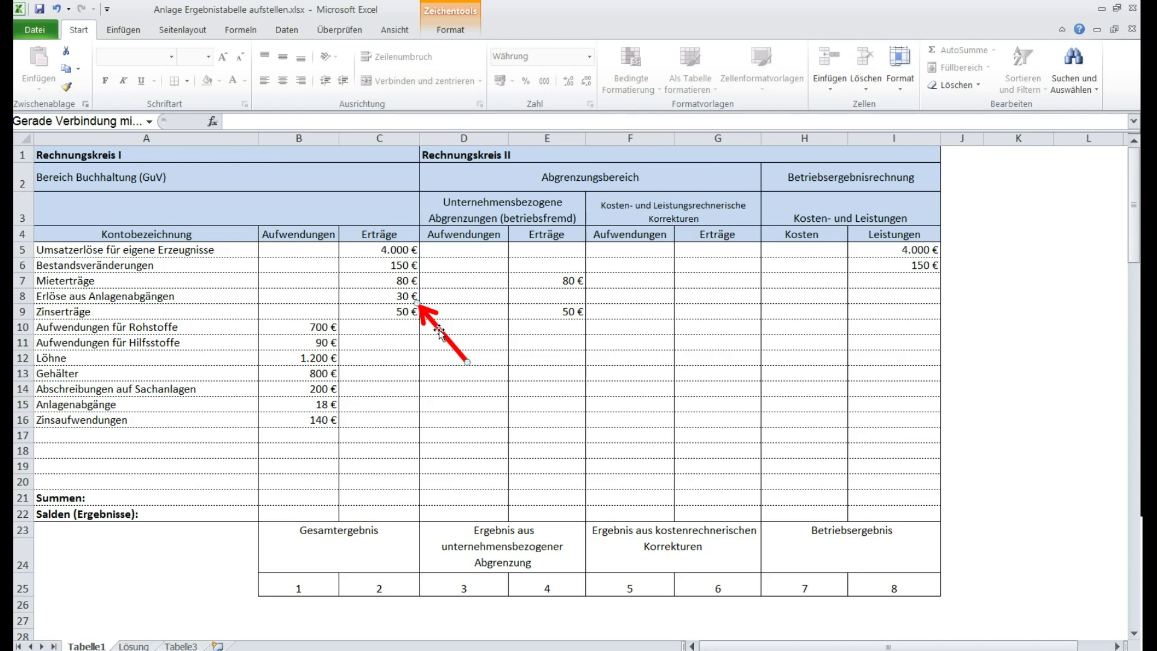
pyautogui.moveTo(439, 330); pyautogui.dragTo(753, 329)
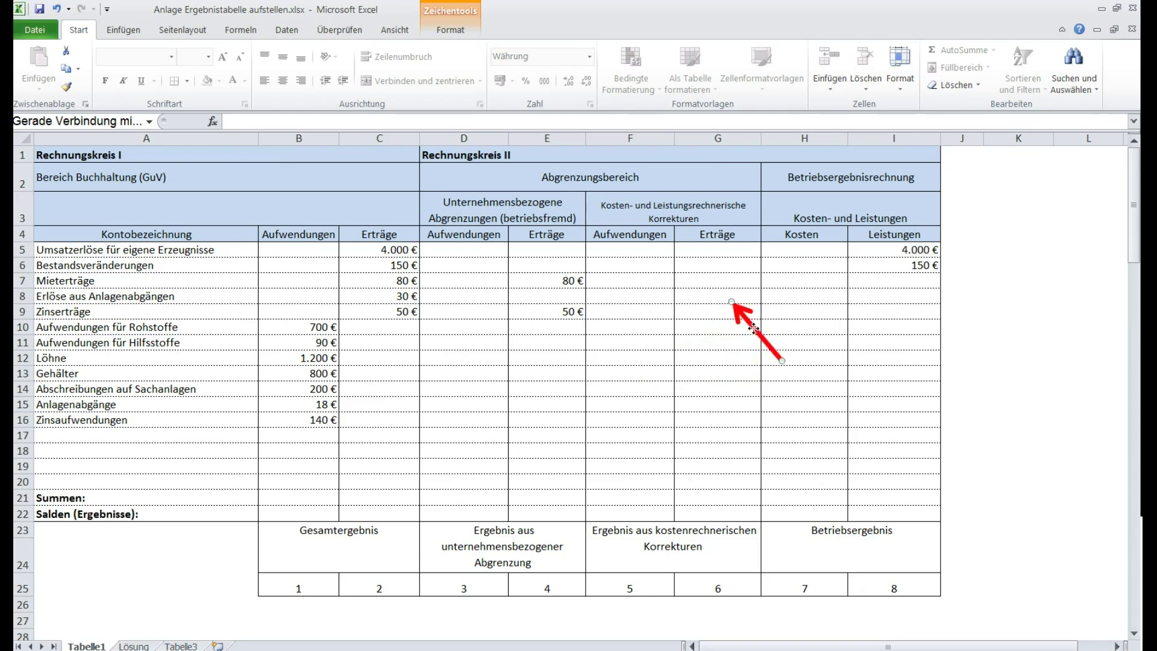
pyautogui.click(721, 299)
pyautogui.write('30')
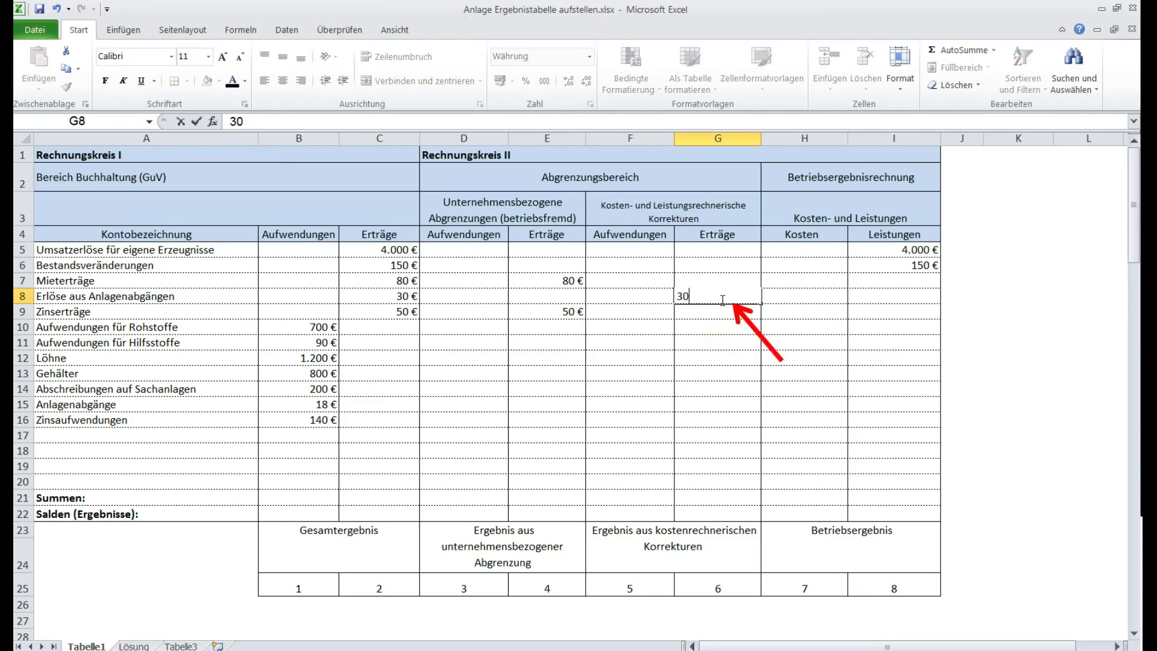
pyautogui.click(756, 331)
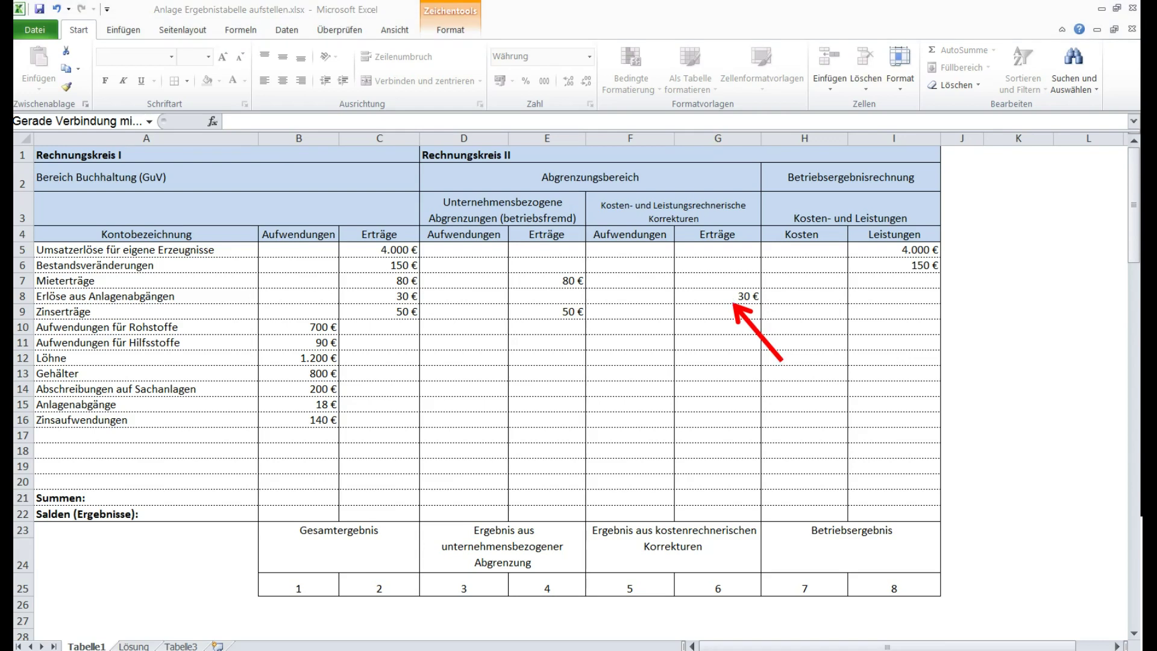
# Shift the red arrow aside and highlight the Kosten- und Leistungsrechnerische Korrekturen cells F5:G20, followed by the Unternehmensbezogene Abgrenzungen cells D5:E18.
pyautogui.click(759, 334)
pyautogui.moveTo(759, 334); pyautogui.dragTo(778, 340)
pyautogui.moveTo(627, 254); pyautogui.dragTo(716, 454)
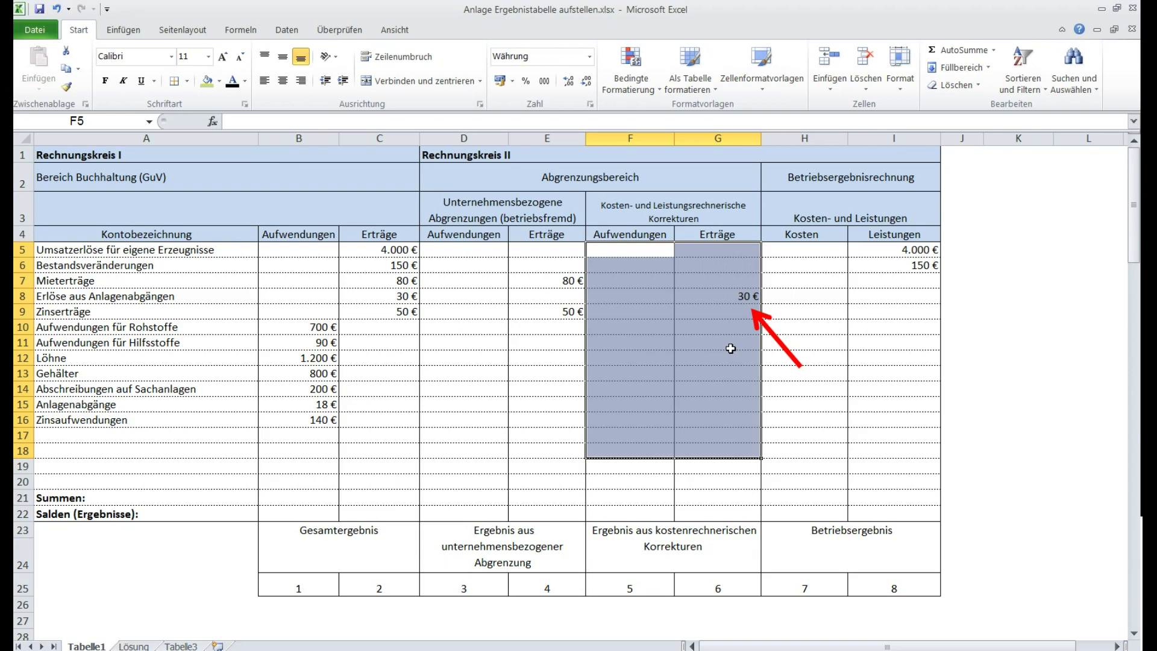
pyautogui.click(761, 327)
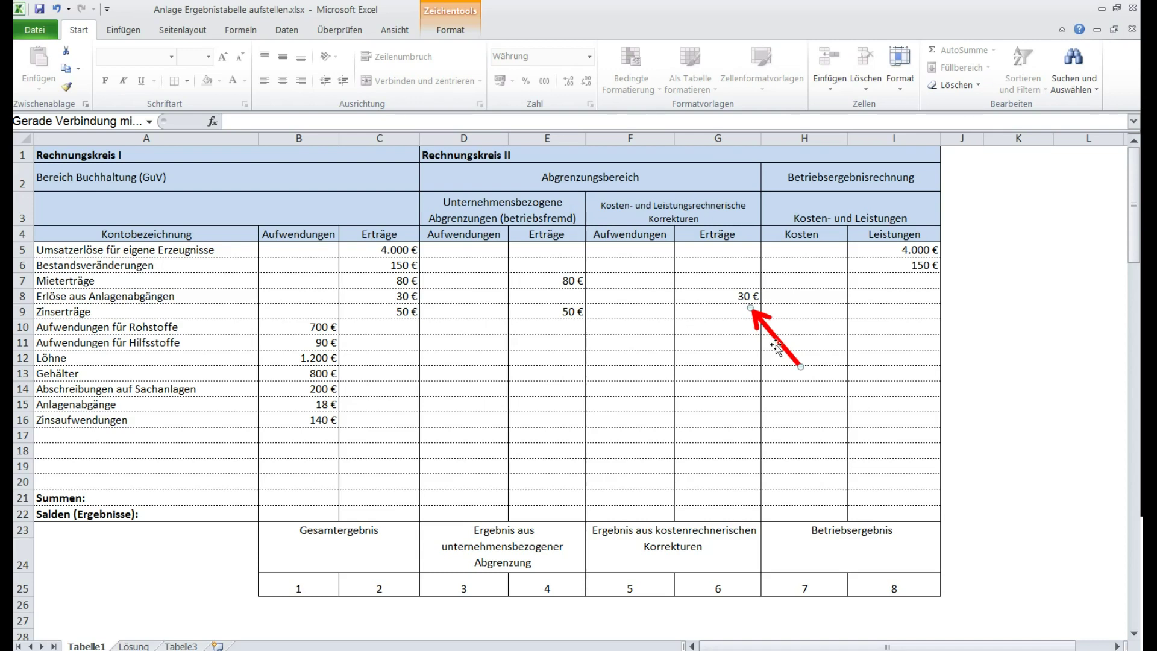
pyautogui.moveTo(764, 337); pyautogui.dragTo(684, 393)
pyautogui.moveTo(633, 251); pyautogui.dragTo(612, 455)
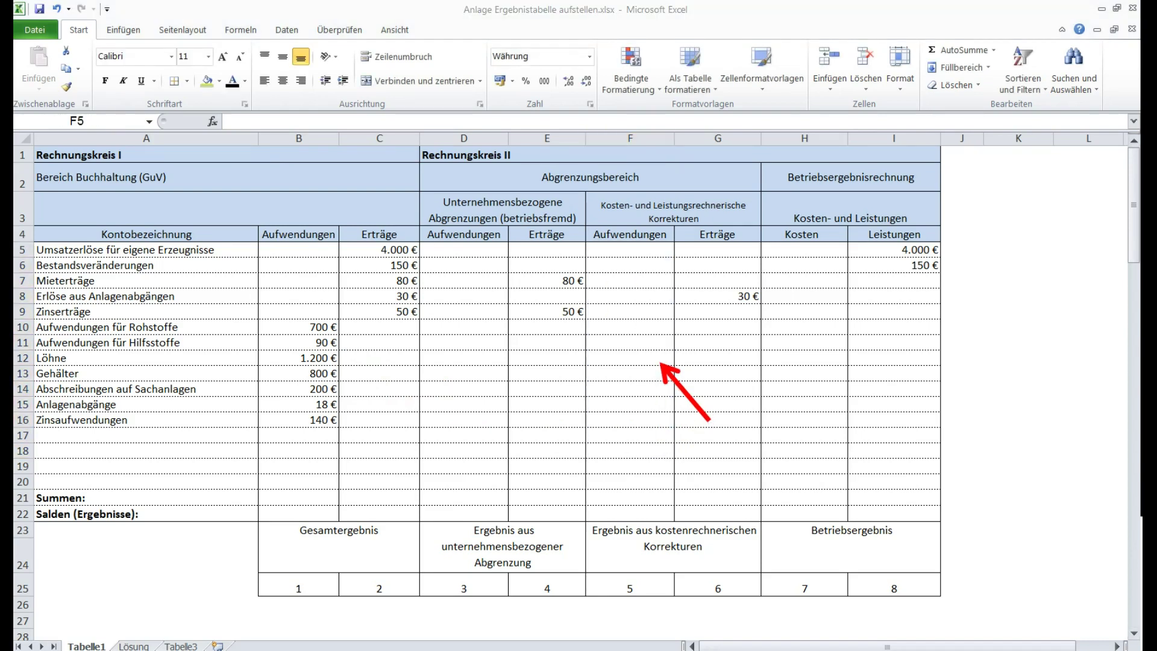
pyautogui.moveTo(651, 251); pyautogui.dragTo(732, 480)
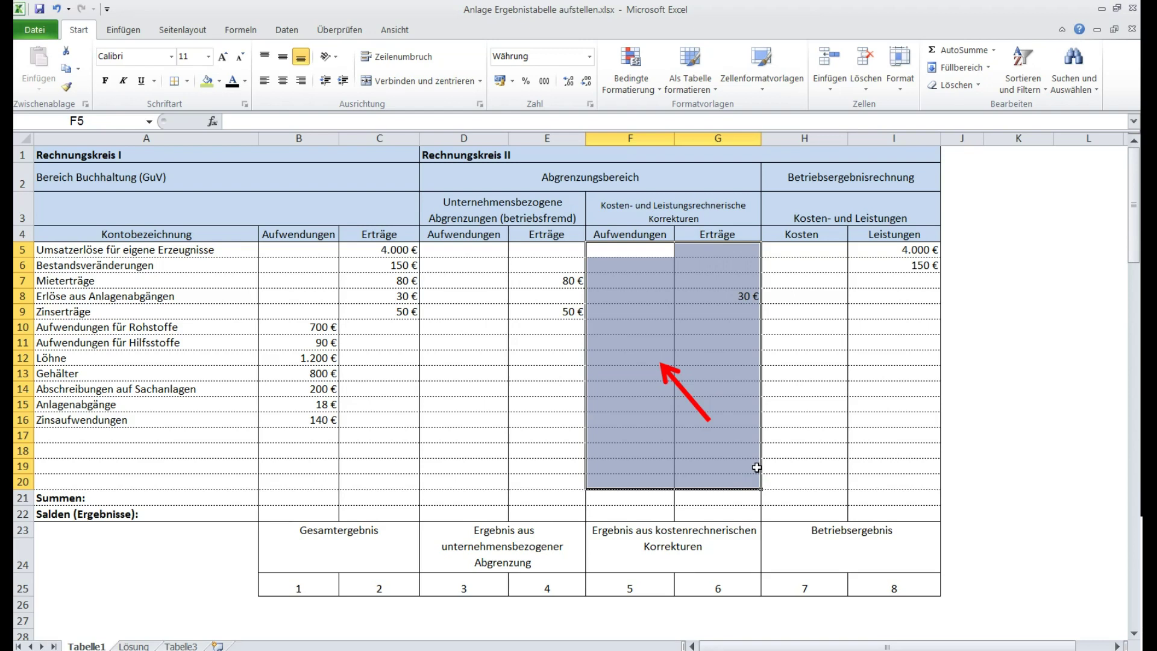
pyautogui.moveTo(459, 249); pyautogui.dragTo(545, 450)
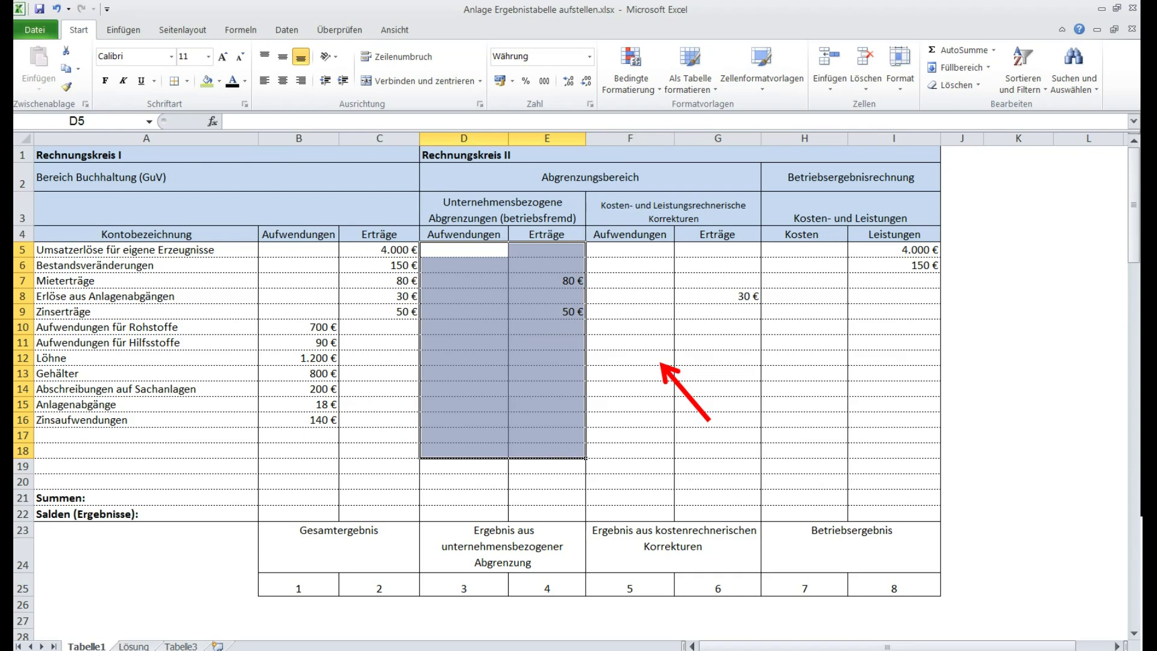
# Point the red arrow at the Aufwendungen für Rohstoffe in B10, move it to H10, and enter 700 there under Kosten.
pyautogui.click(669, 372)
pyautogui.moveTo(669, 372); pyautogui.dragTo(348, 344)
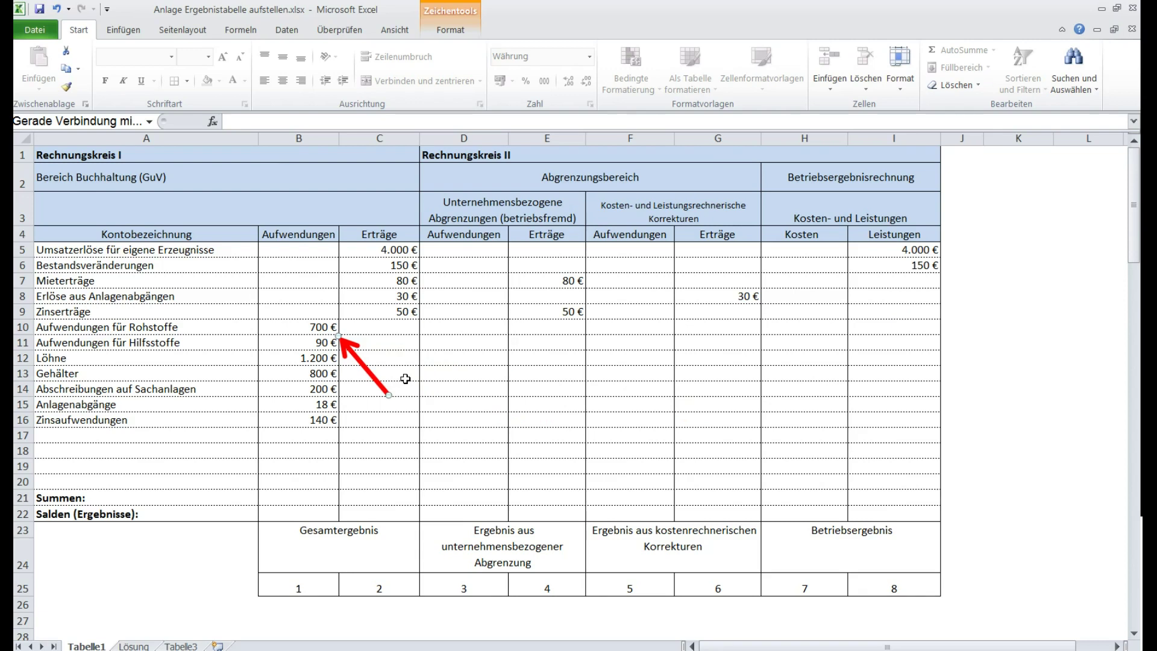
pyautogui.moveTo(367, 368)
pyautogui.mouseDown()
pyautogui.moveTo(469, 307)
pyautogui.moveTo(448, 287)
pyautogui.moveTo(377, 380)
pyautogui.moveTo(365, 369)
pyautogui.mouseUp()
pyautogui.moveTo(365, 370); pyautogui.dragTo(861, 357)
pyautogui.click(806, 332)
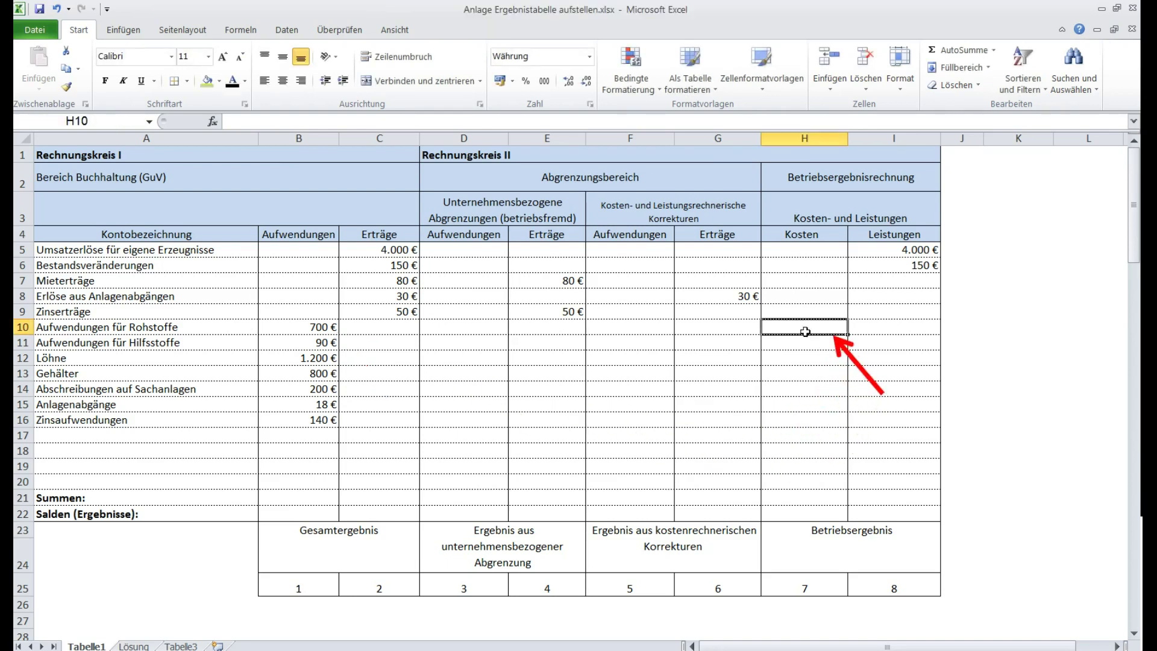
pyautogui.write('700')
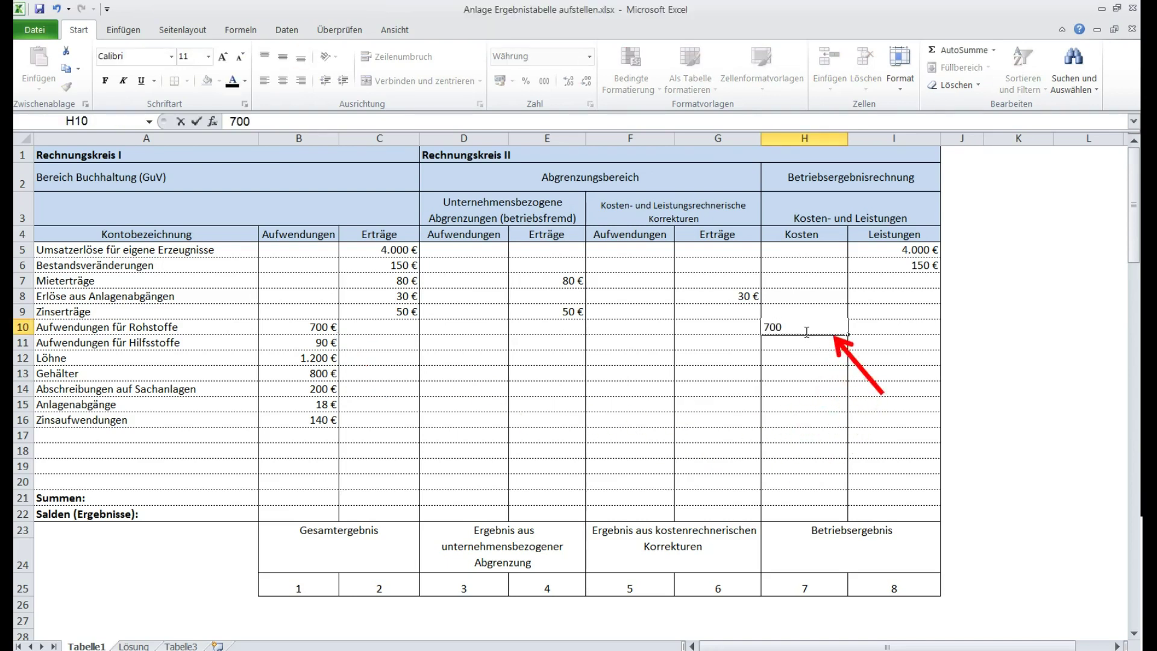
pyautogui.click(840, 348)
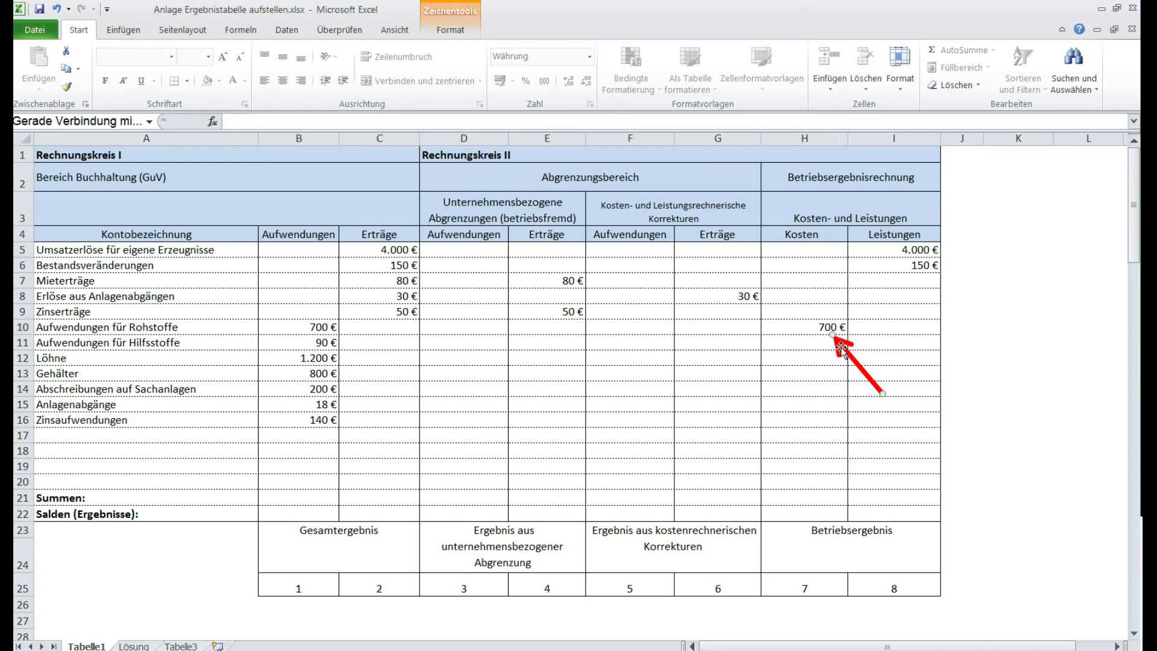
# Move the red arrow from B11 to H11 and enter 90 for the Aufwendungen für Hilfsstoffe under Kosten.
pyautogui.moveTo(842, 350); pyautogui.dragTo(347, 360)
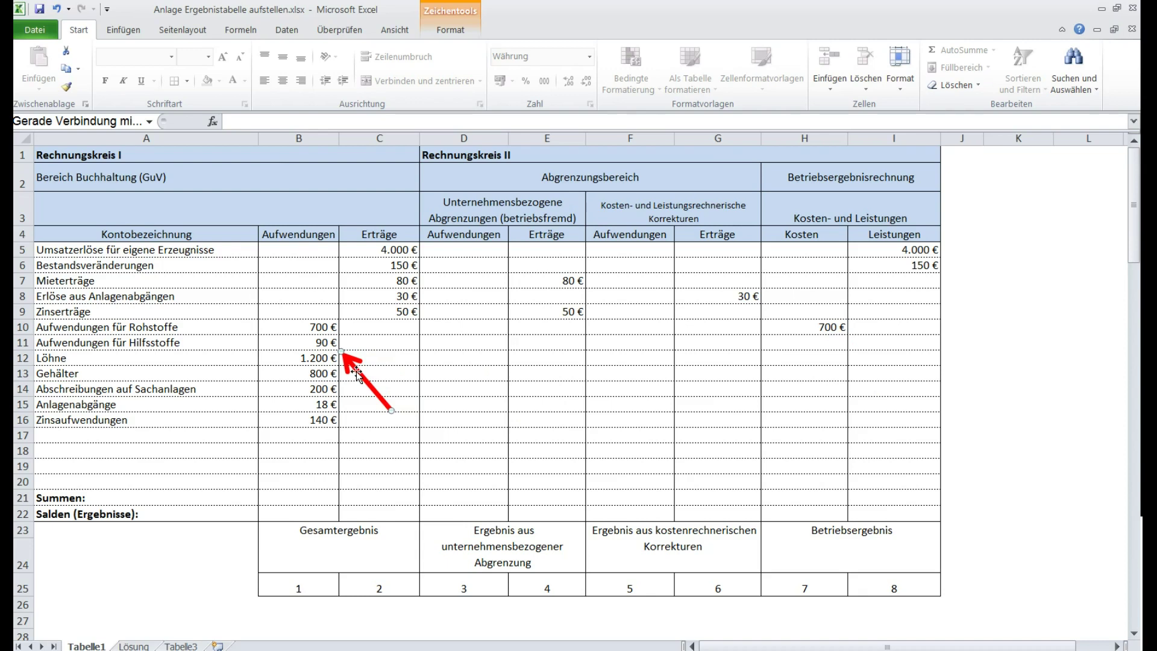
pyautogui.moveTo(357, 373); pyautogui.dragTo(853, 378)
pyautogui.click(834, 345)
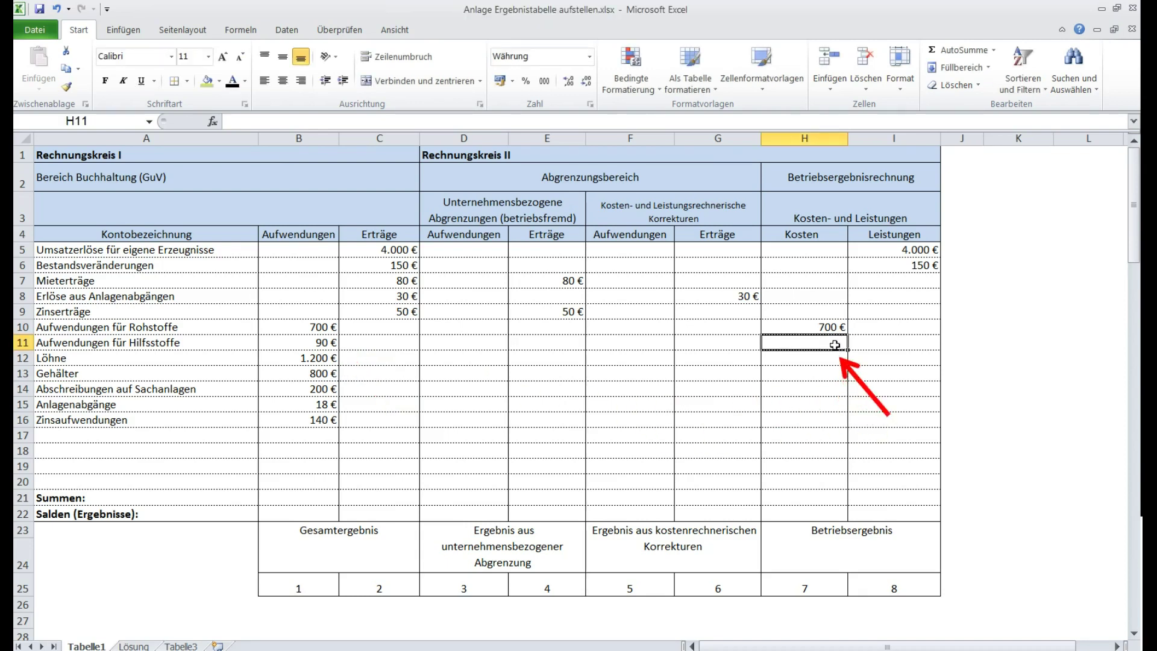
pyautogui.write('90')
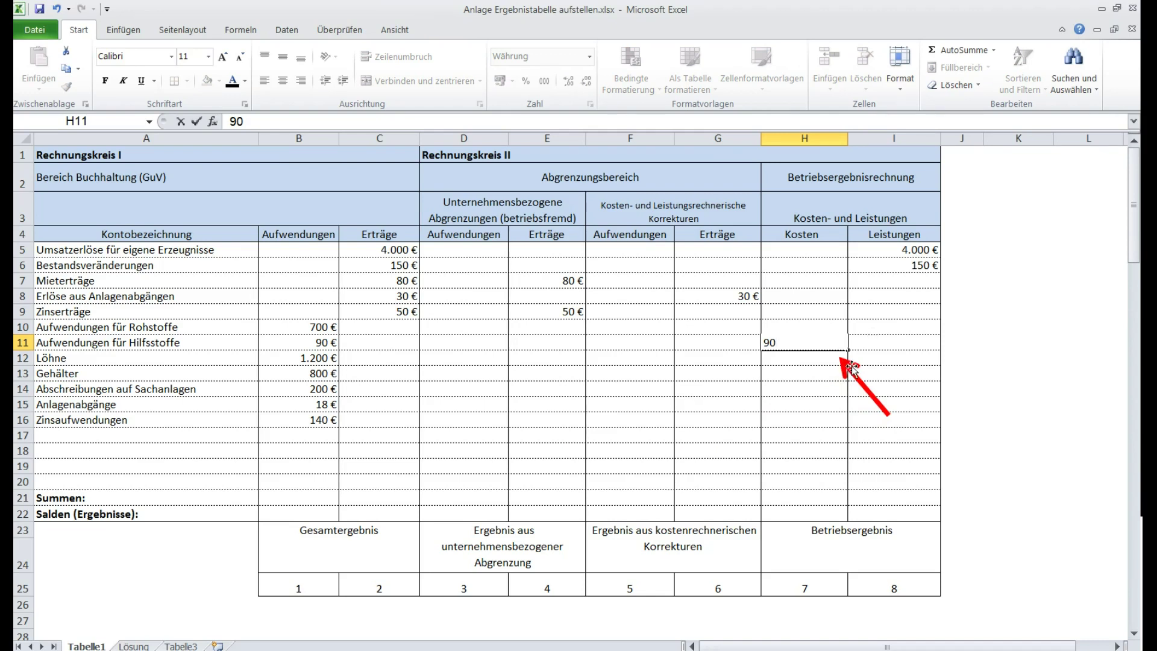
pyautogui.click(851, 368)
# Move the red arrow from B12 to H12 and enter 1200 for the Löhne under Kosten.
pyautogui.moveTo(851, 367); pyautogui.dragTo(347, 374)
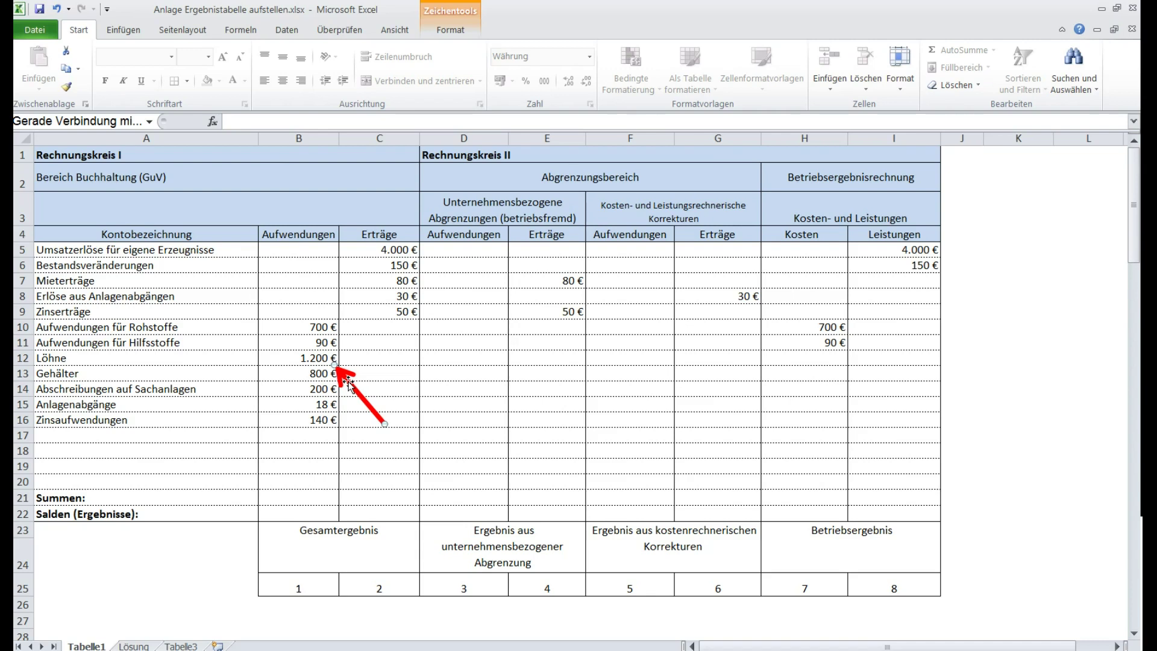
pyautogui.moveTo(348, 380); pyautogui.dragTo(846, 381)
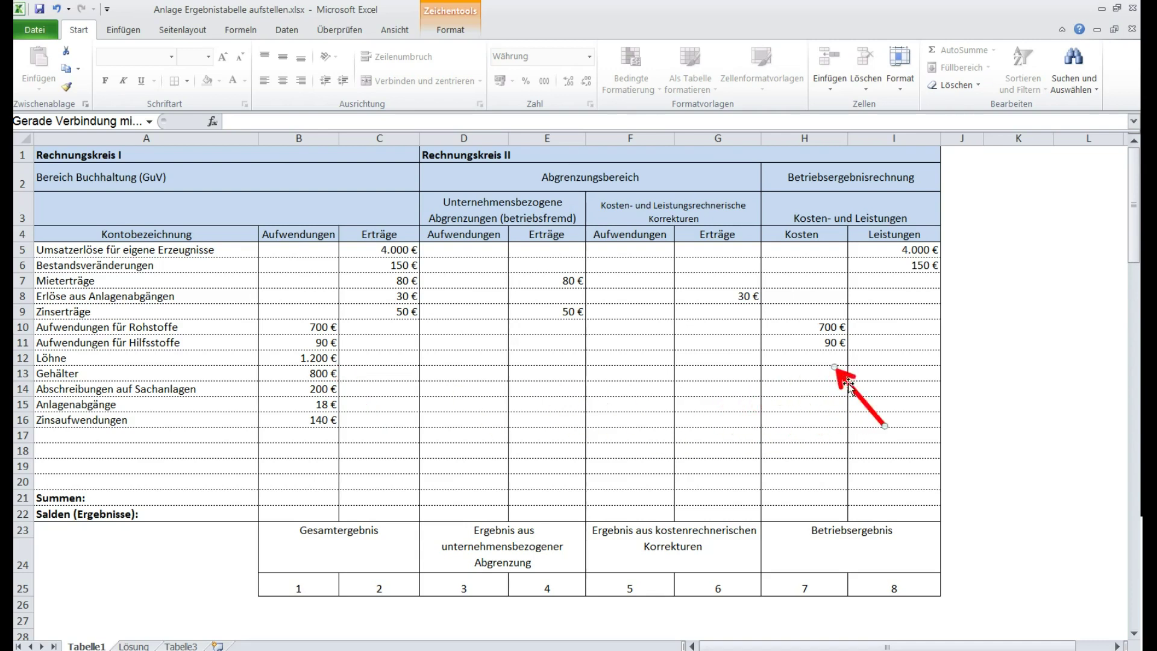
pyautogui.click(823, 361)
pyautogui.write('1200')
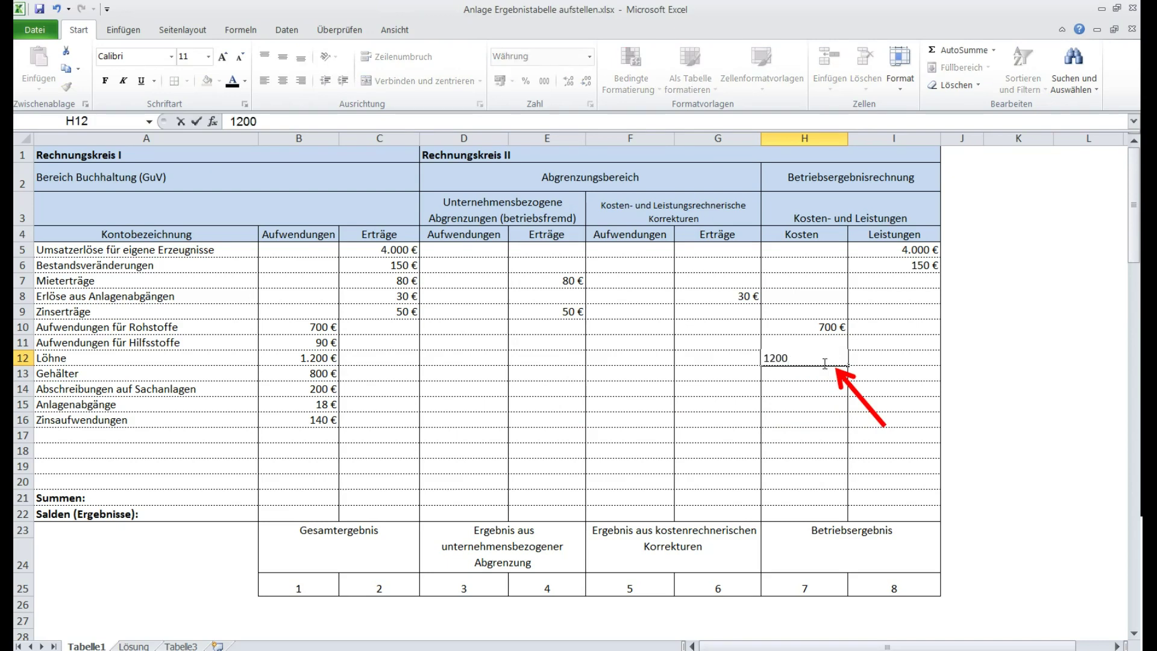
pyautogui.click(846, 380)
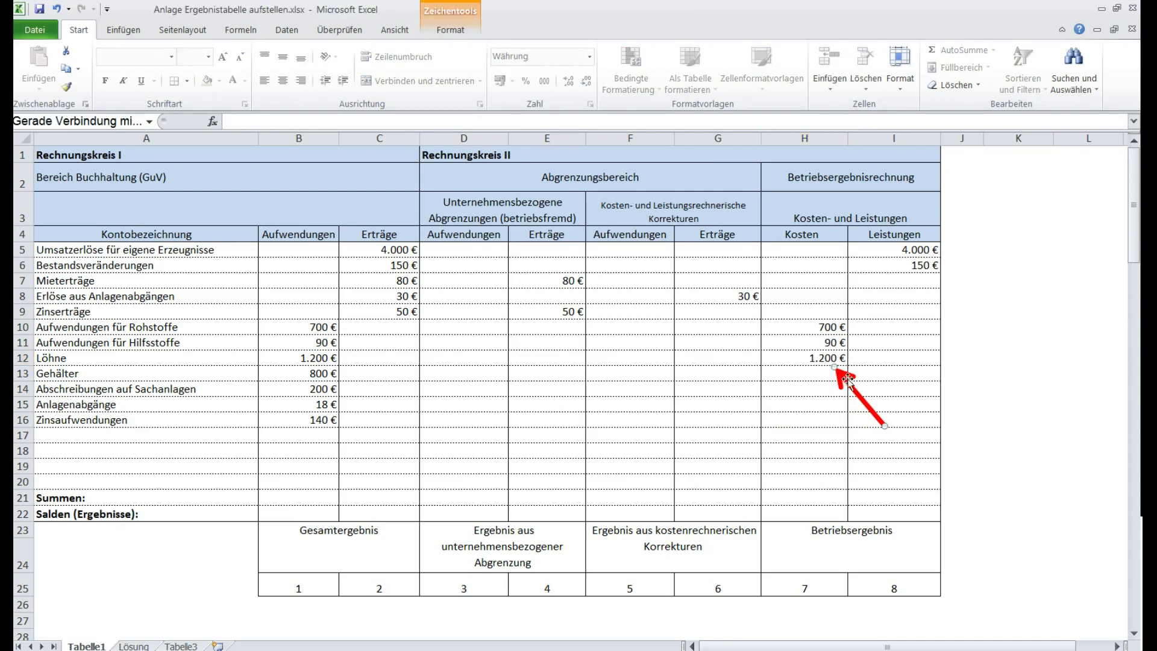
# Move the red arrow from the Gehälter amount in B13 to H13 and enter 800 under Kosten.
pyautogui.moveTo(847, 380); pyautogui.dragTo(352, 398)
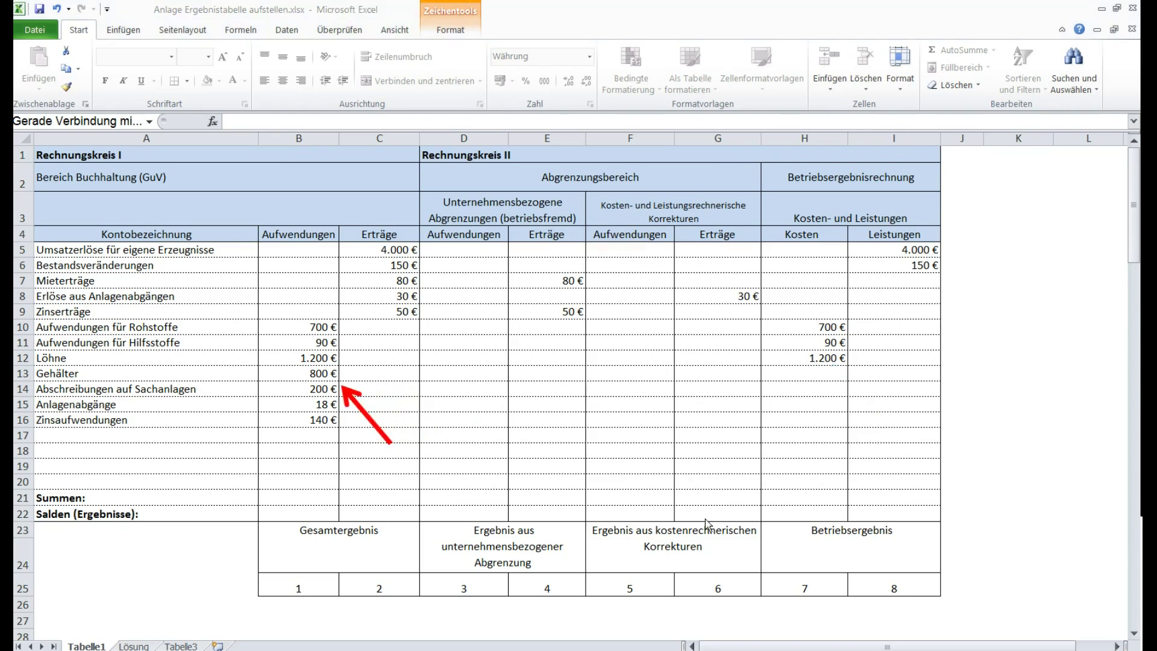
pyautogui.click(366, 417)
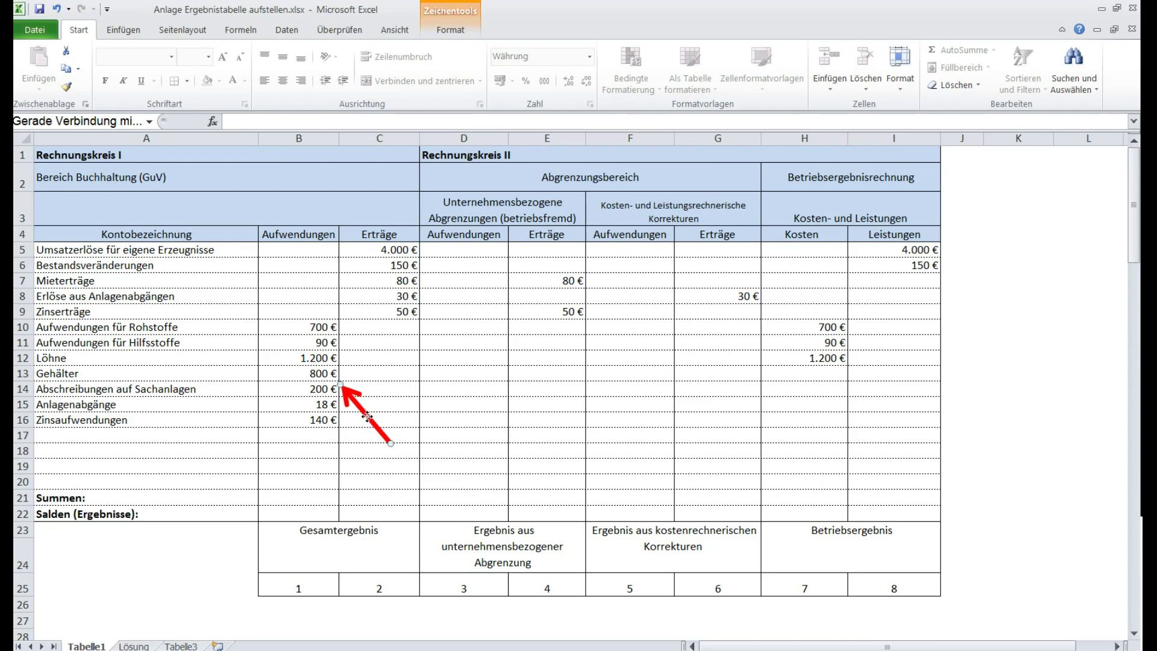
pyautogui.moveTo(367, 415); pyautogui.dragTo(872, 414)
pyautogui.click(833, 377)
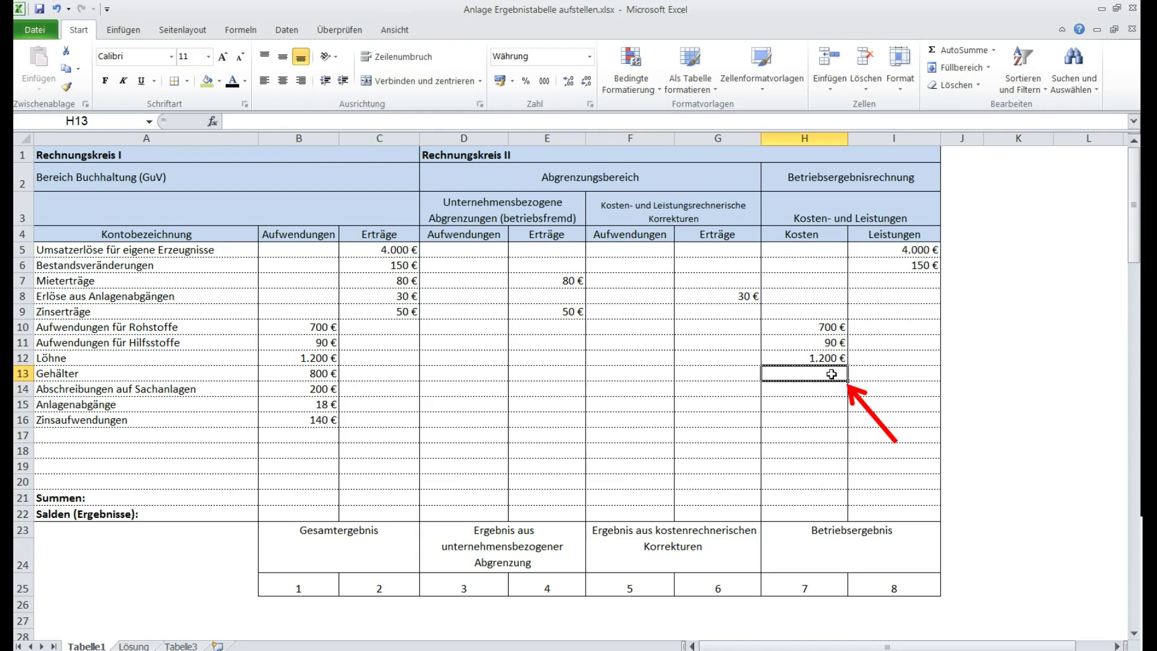
pyautogui.write('800 €')
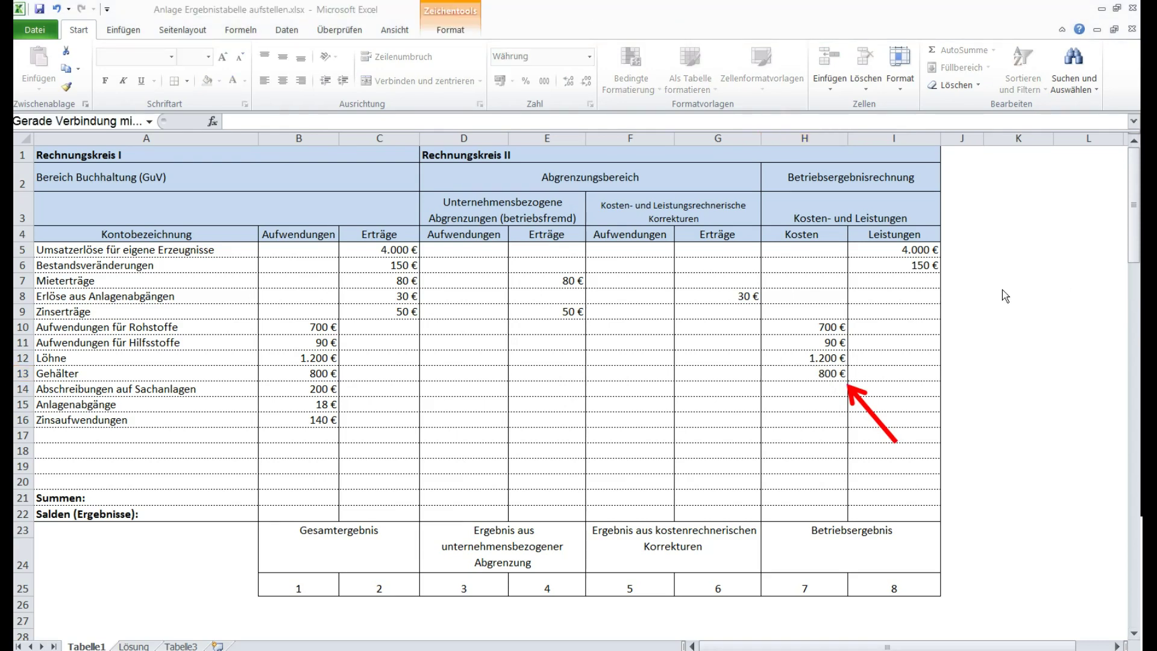
pyautogui.click(862, 404)
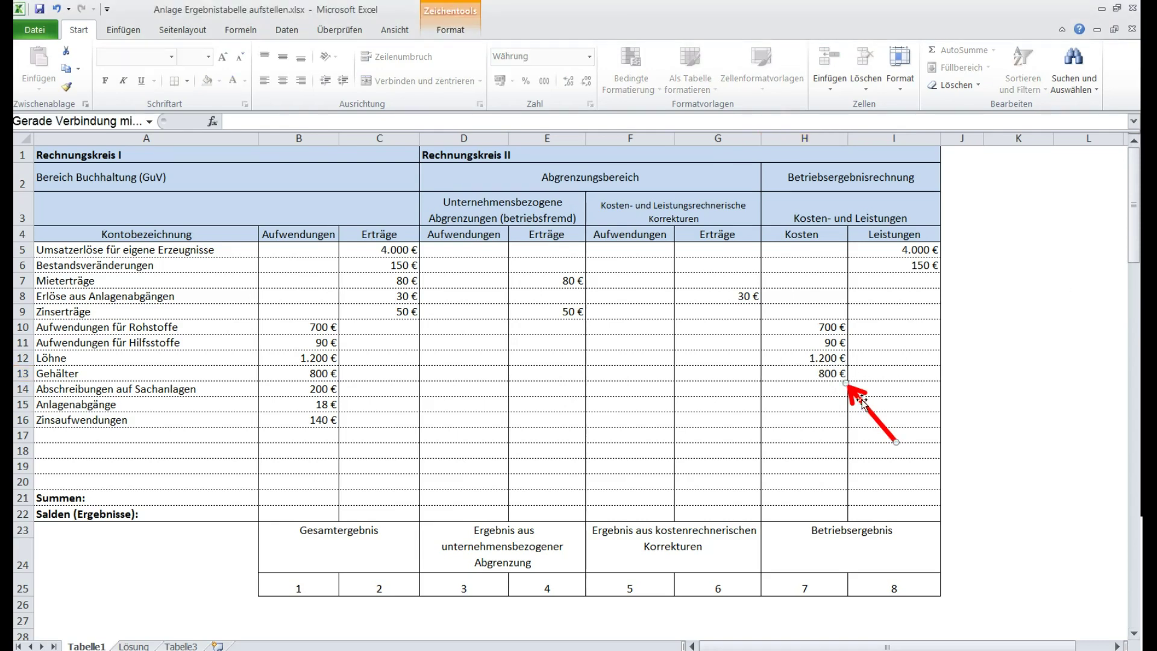
# Point the red arrow at Abschreibungen auf Sachanlagen in B14, move it to H14, and enter 200 there under Kosten.
pyautogui.moveTo(862, 403); pyautogui.dragTo(350, 415)
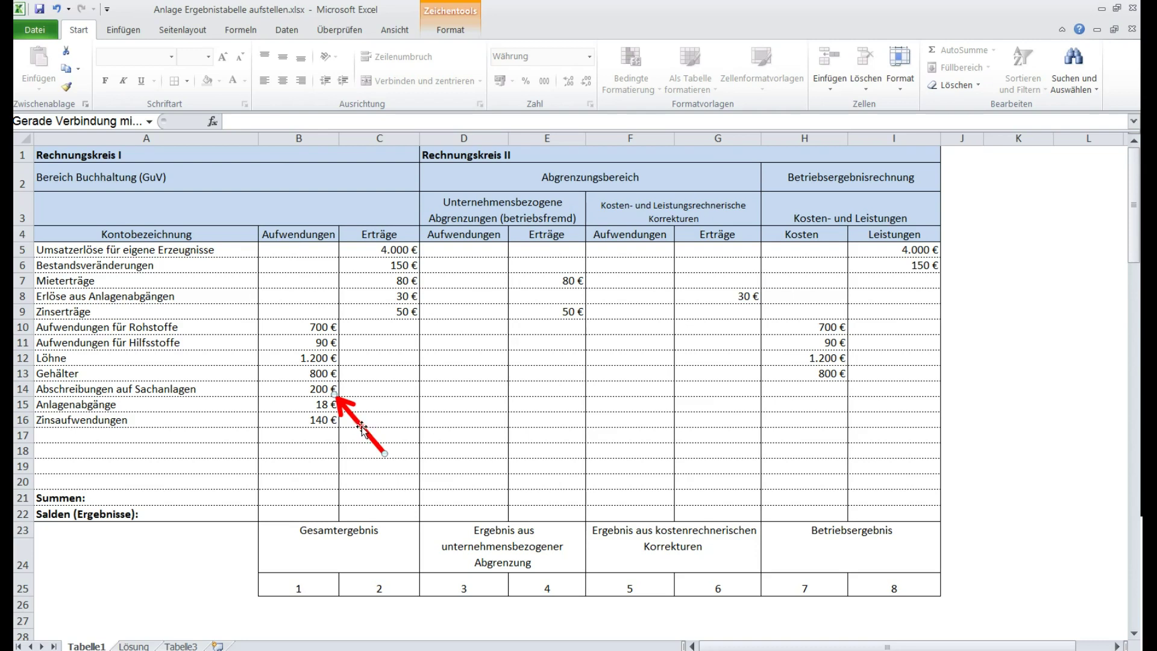
pyautogui.moveTo(362, 429)
pyautogui.mouseDown()
pyautogui.moveTo(427, 355)
pyautogui.moveTo(446, 296)
pyautogui.moveTo(456, 419)
pyautogui.moveTo(381, 443)
pyautogui.moveTo(364, 429)
pyautogui.mouseUp()
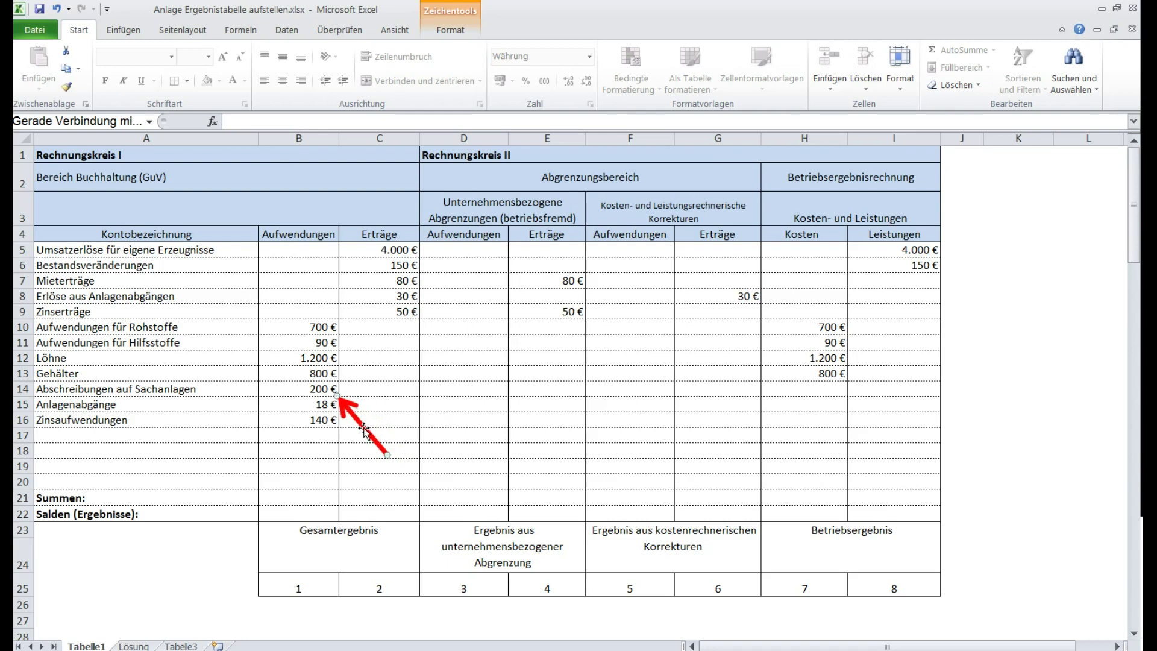
pyautogui.moveTo(364, 429); pyautogui.dragTo(850, 408)
pyautogui.click(836, 389)
pyautogui.write('200')
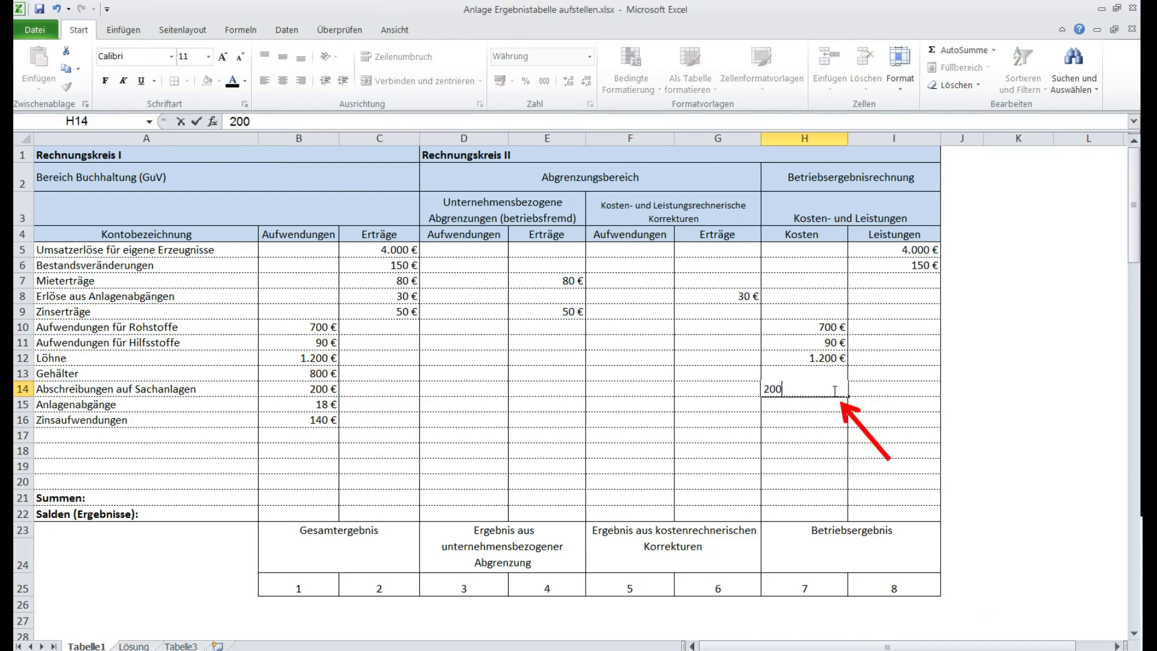
pyautogui.click(849, 412)
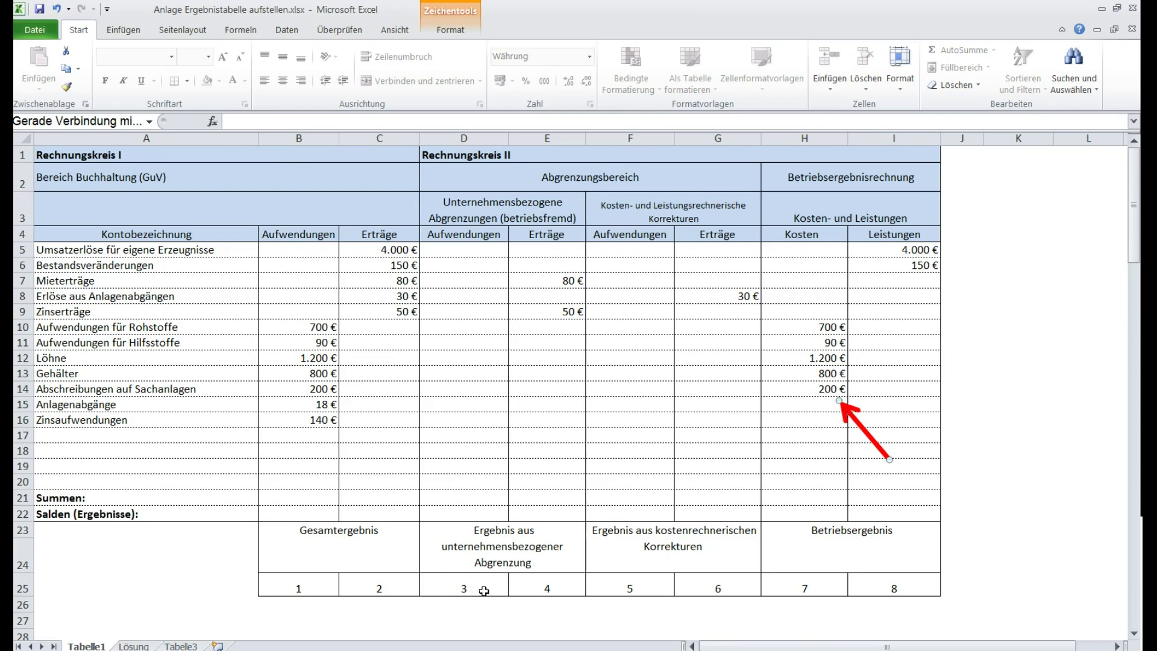
# Switch to Aufgabe.docx in Word, highlight the Zusatzangabe on kalkulatorische Abschreibungen, and return to the Ergebnistabelle in Excel.
pyautogui.click(284, 650)
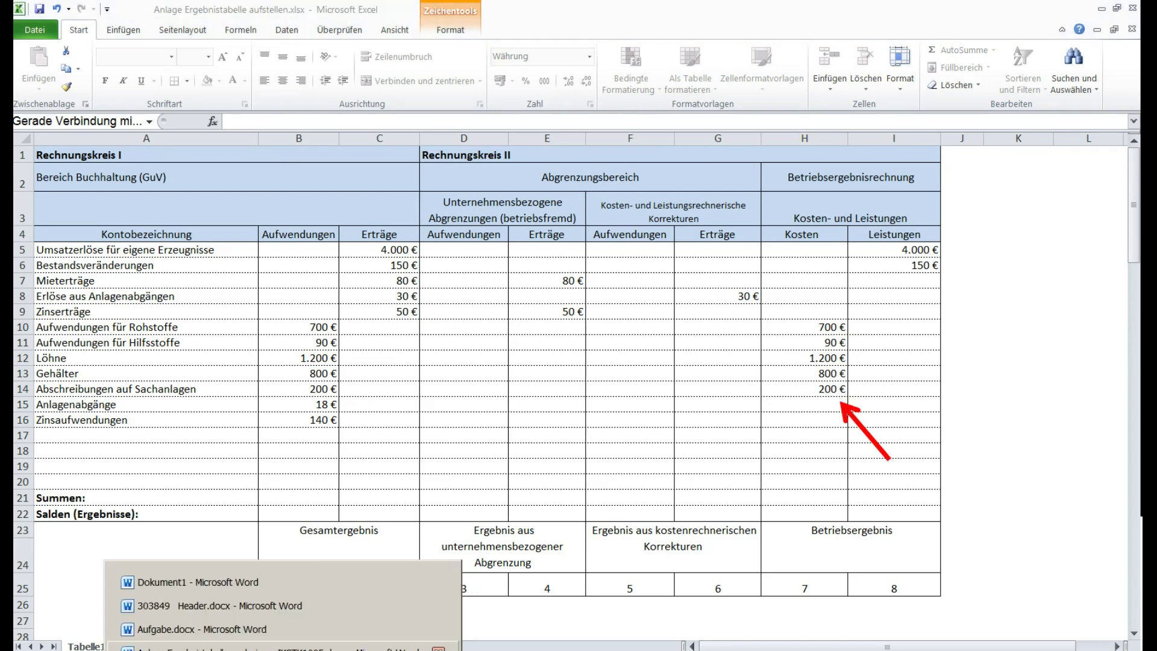
pyautogui.click(262, 628)
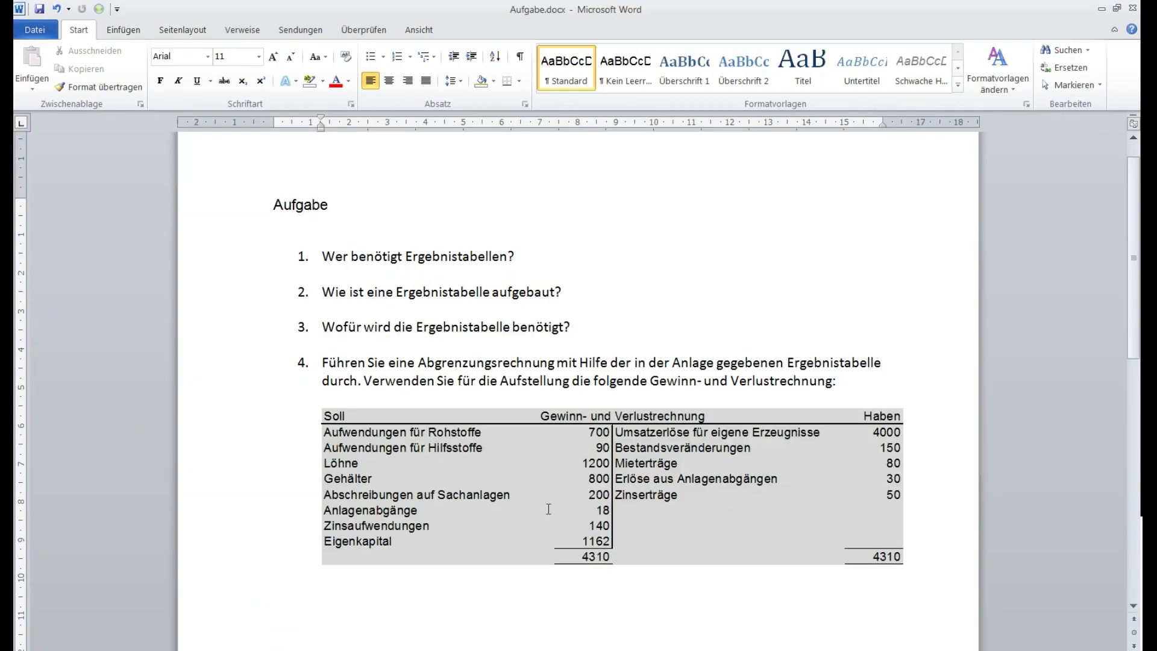
pyautogui.scroll(-3, 556, 470)
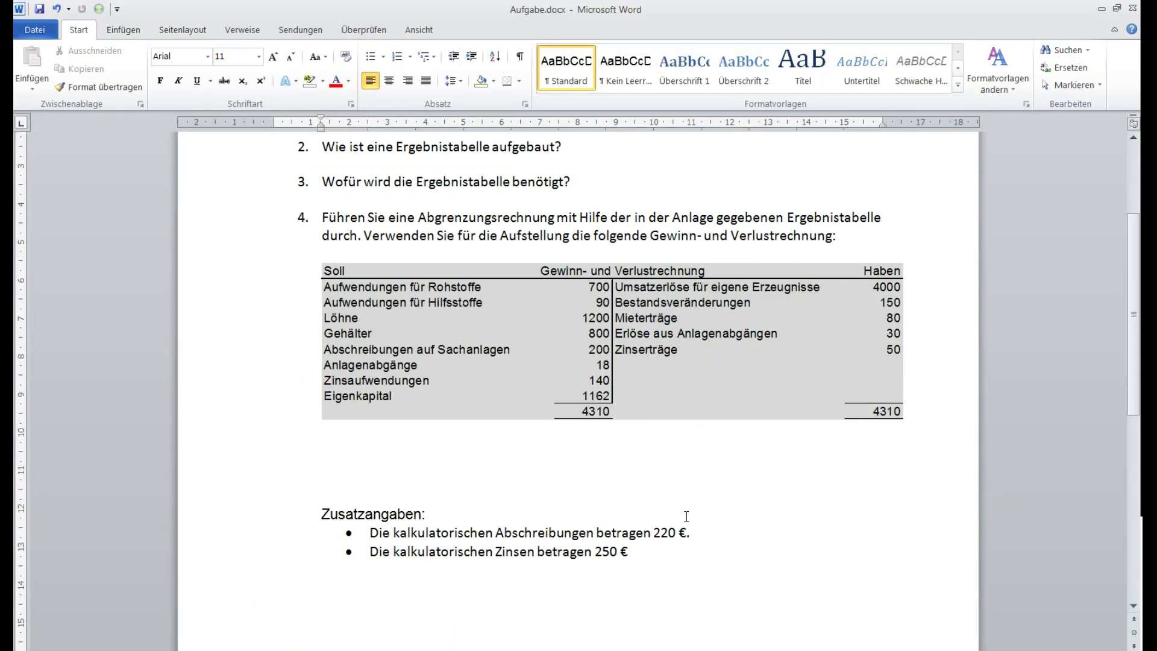
pyautogui.moveTo(371, 532); pyautogui.dragTo(699, 534)
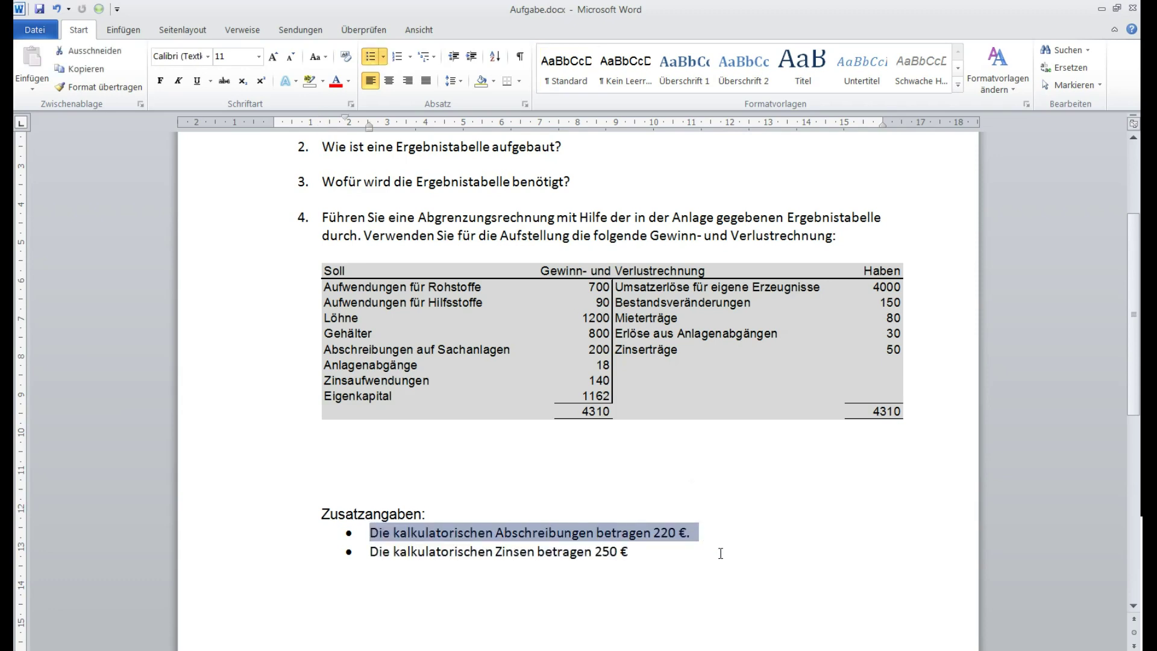
pyautogui.click(1102, 8)
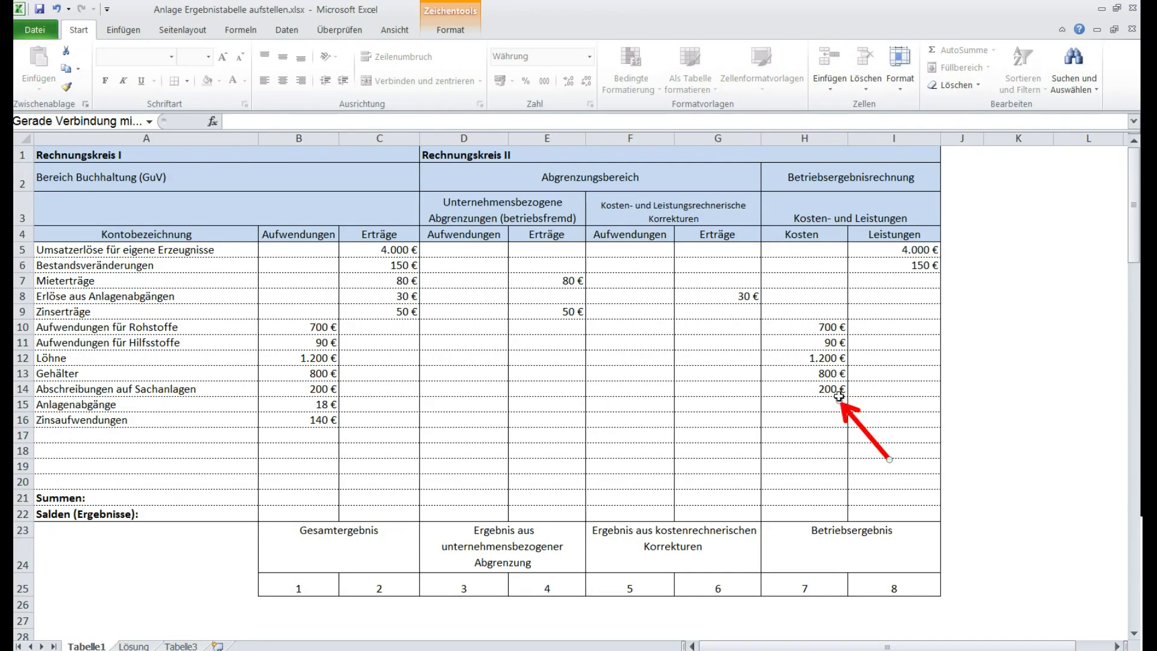
# Clear the Kosten entry in H14 and point the red arrow back at the Abschreibungen auf Sachanlagen amount in B14.
pyautogui.click(835, 391)
pyautogui.press('Delete')
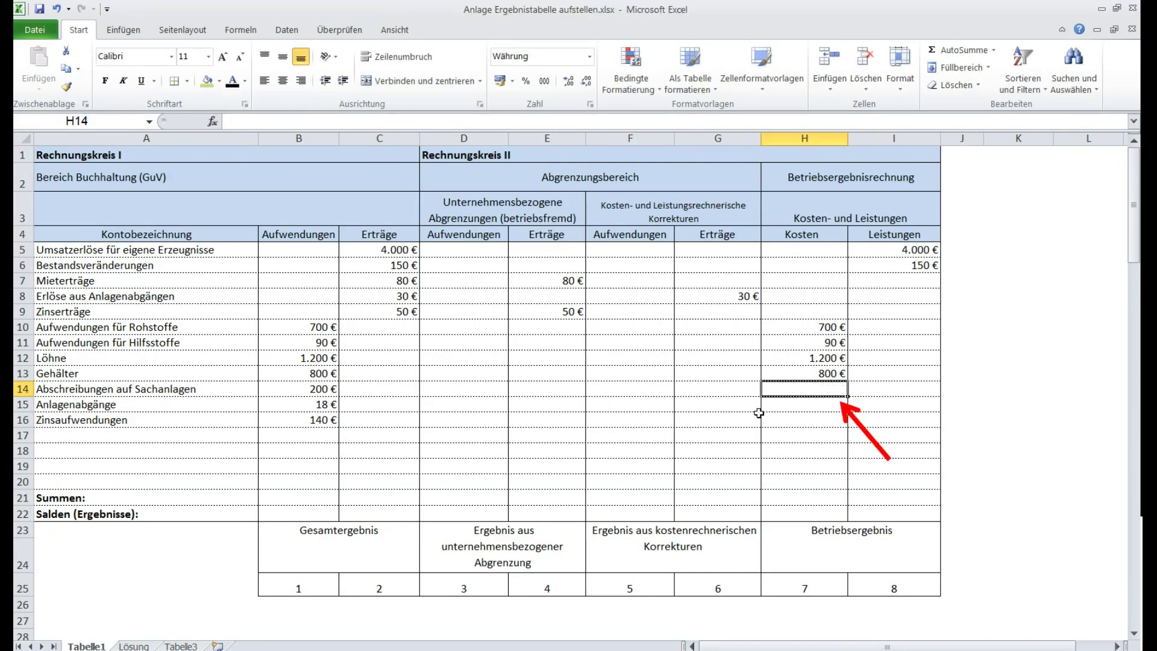
pyautogui.moveTo(847, 418); pyautogui.dragTo(354, 415)
pyautogui.press('Down')
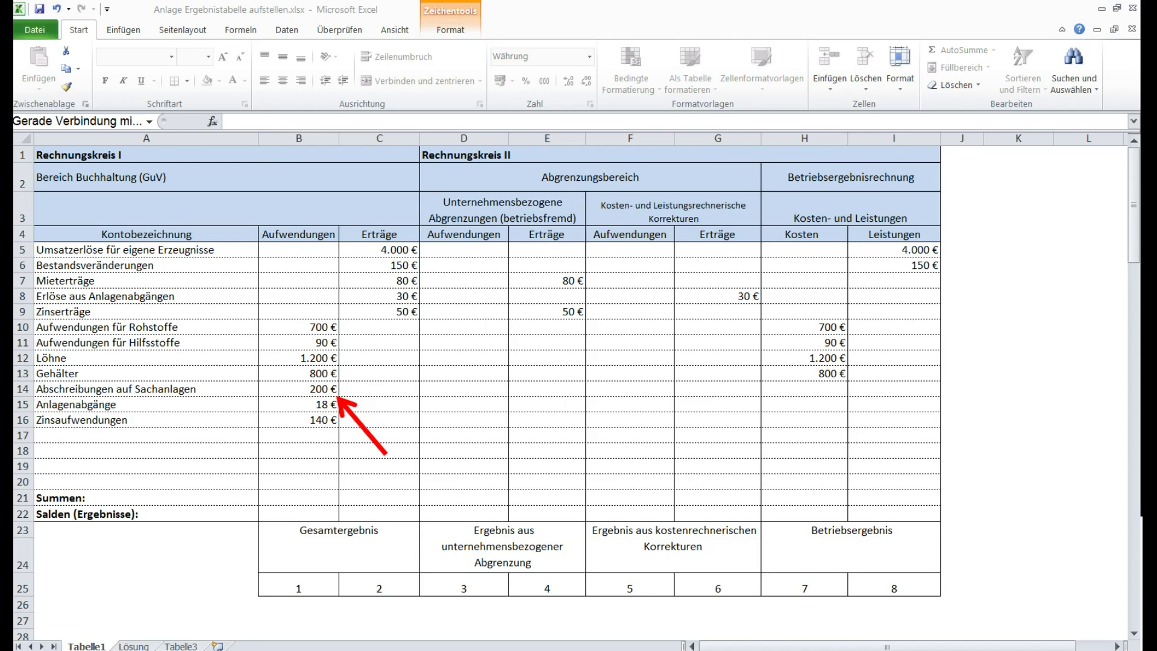
pyautogui.click(347, 413)
pyautogui.moveTo(347, 414); pyautogui.dragTo(349, 415)
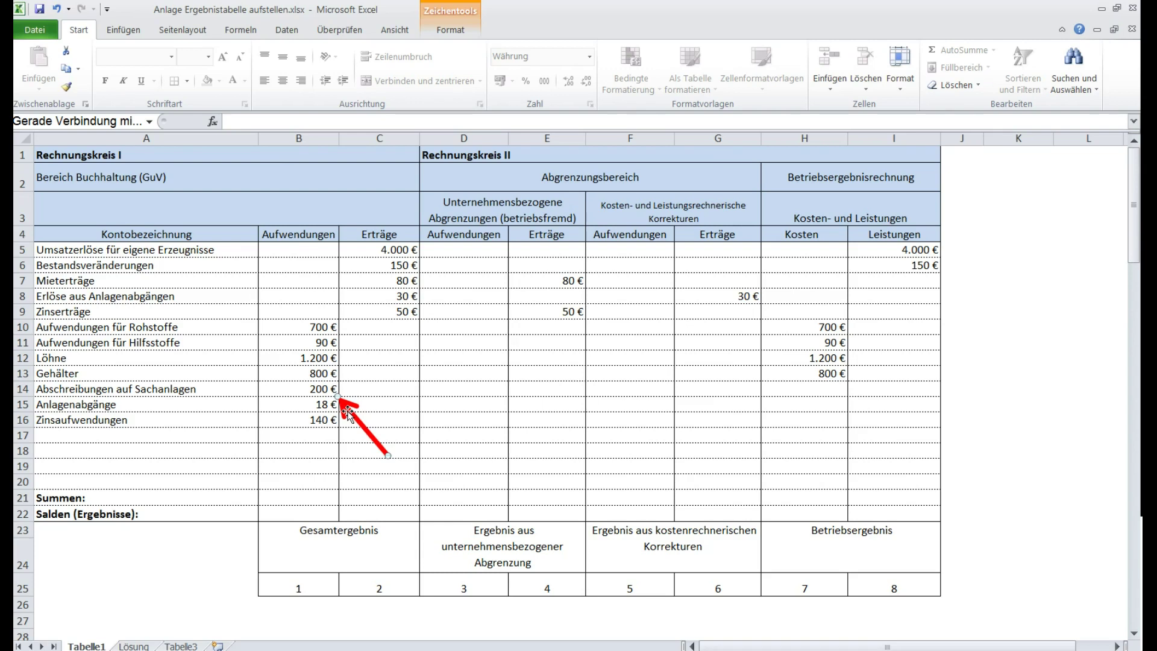
pyautogui.click(289, 392)
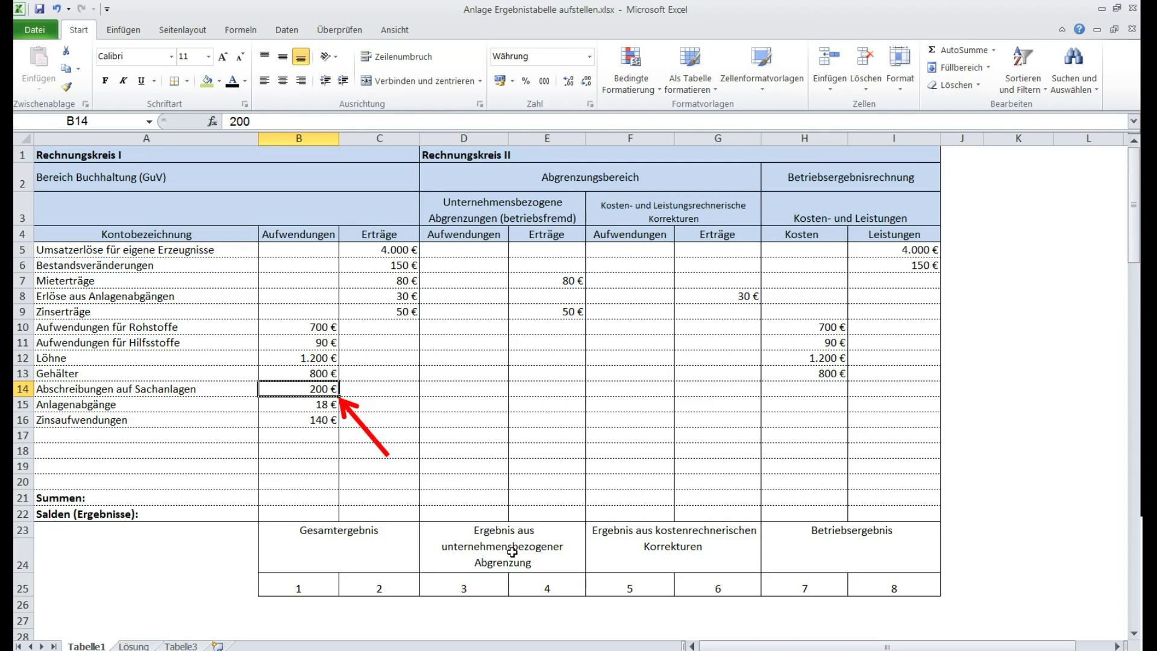
# Enter the heading kalkulatorische Kosten in A17 and the account kalkulatorische Abschreibungen in A18, placing the red arrow below each.
pyautogui.click(361, 427)
pyautogui.moveTo(362, 426); pyautogui.dragTo(174, 475)
pyautogui.click(140, 438)
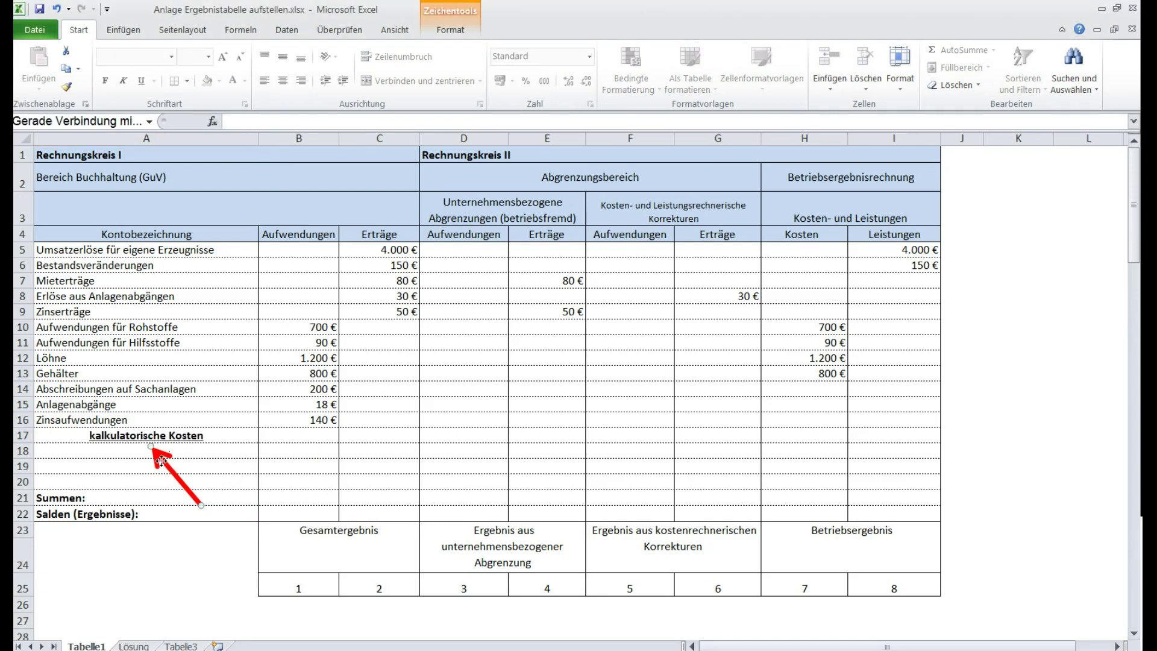
pyautogui.moveTo(164, 467); pyautogui.dragTo(168, 482)
pyautogui.click(166, 453)
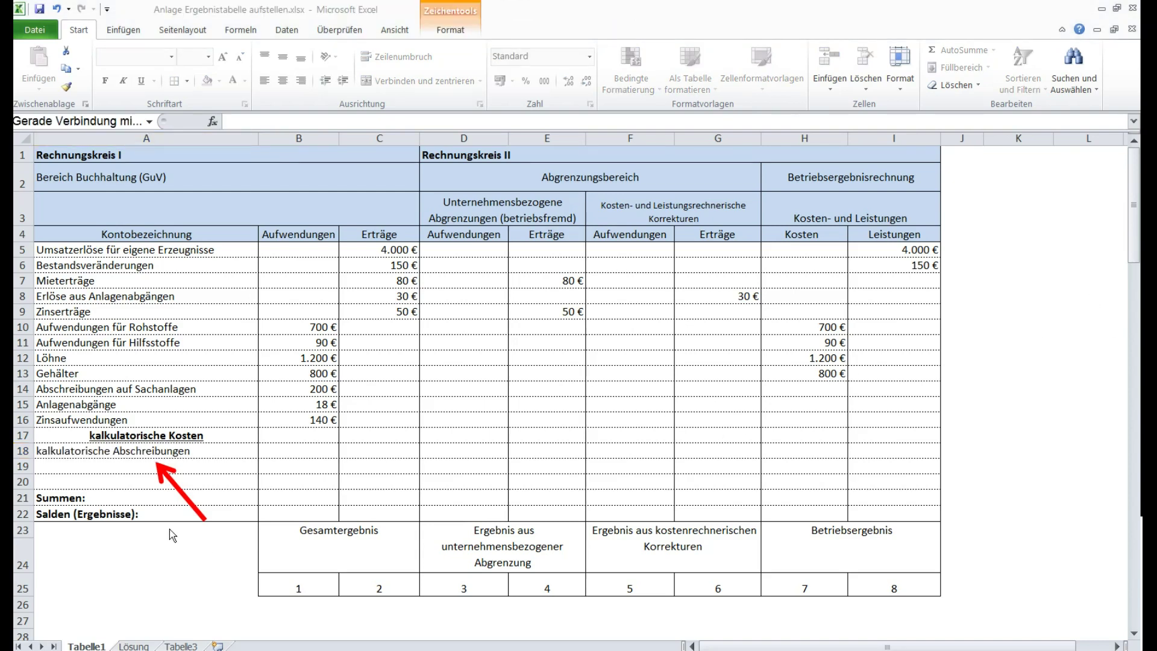
# Highlight the Korrekturen range F5:G19, move the red arrow to F14, and enter 200 for Abschreibungen auf Sachanlagen under Aufwendungen.
pyautogui.moveTo(633, 250); pyautogui.dragTo(697, 469)
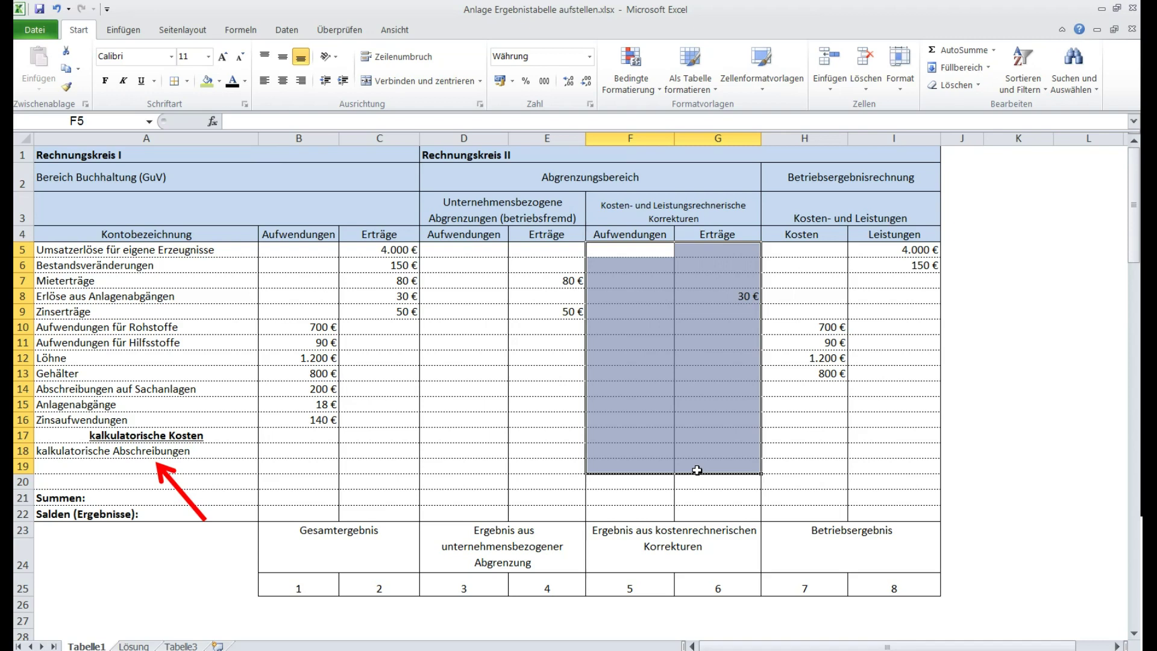
pyautogui.moveTo(164, 480)
pyautogui.mouseDown()
pyautogui.moveTo(193, 489)
pyautogui.moveTo(299, 458)
pyautogui.moveTo(337, 419)
pyautogui.moveTo(602, 456)
pyautogui.moveTo(676, 435)
pyautogui.moveTo(673, 423)
pyautogui.mouseUp()
pyautogui.click(325, 389)
pyautogui.click(619, 394)
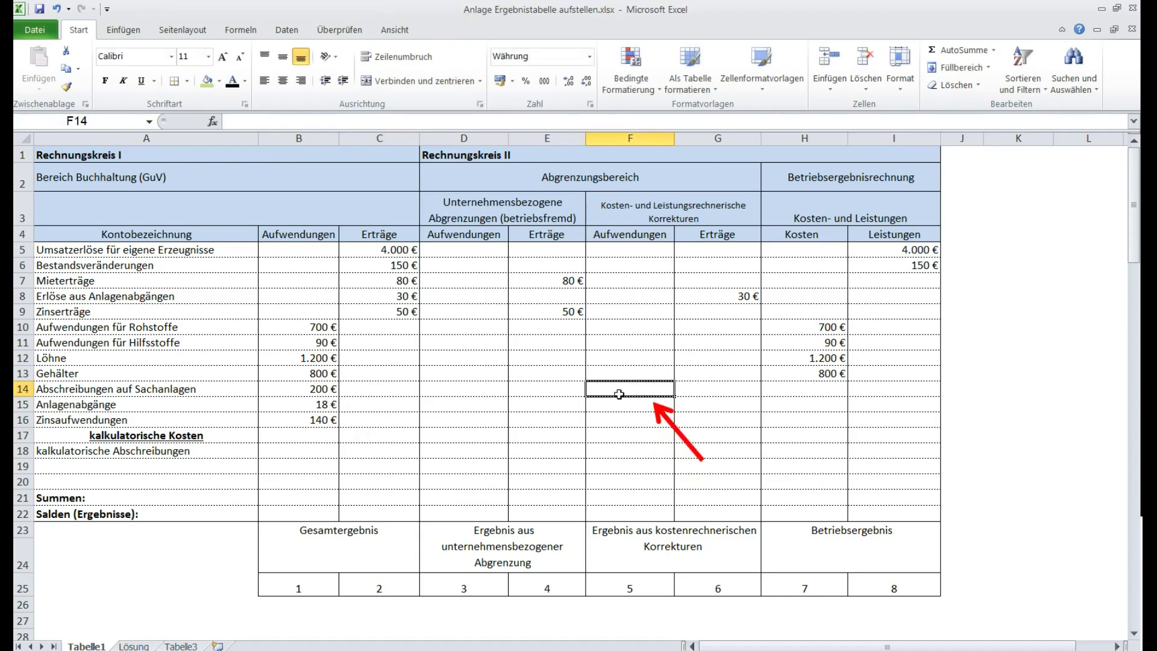
pyautogui.write('200')
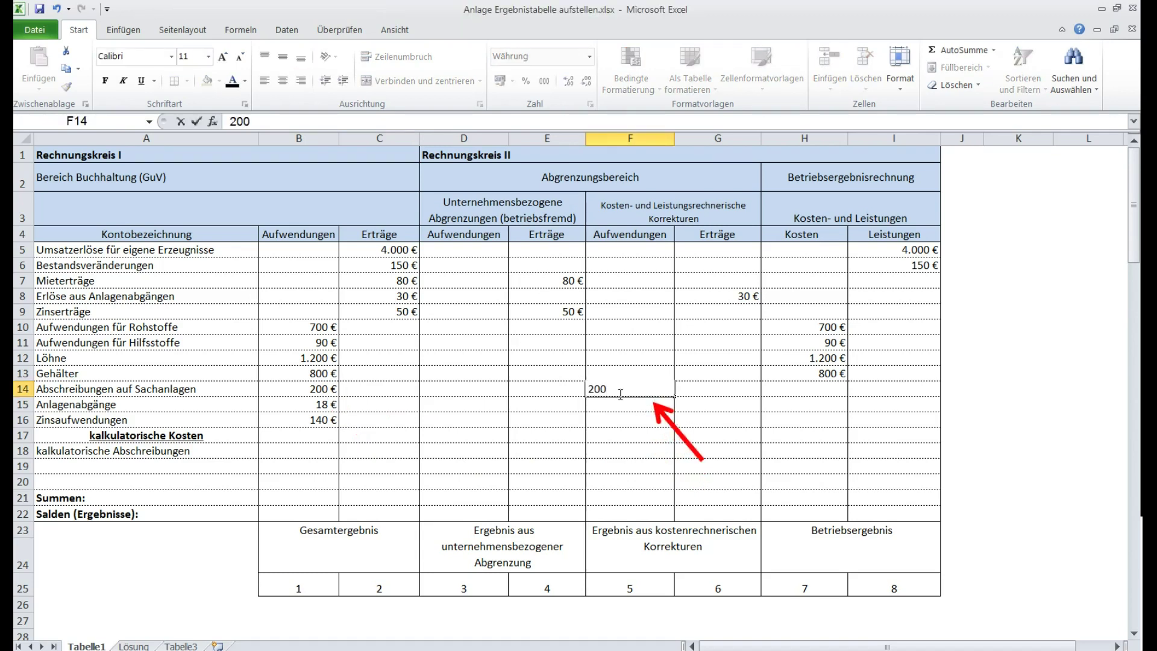
pyautogui.click(662, 420)
pyautogui.moveTo(663, 419)
pyautogui.mouseDown()
pyautogui.moveTo(823, 415)
pyautogui.moveTo(678, 416)
pyautogui.mouseUp()
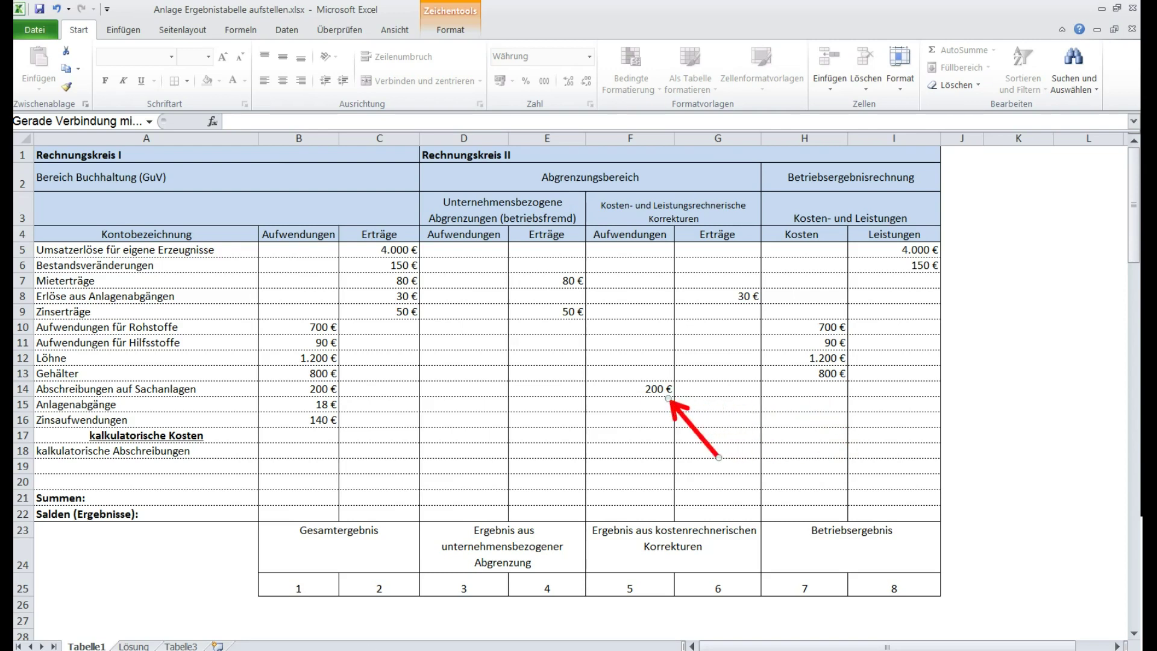
# Check the kalkulatorische Abschreibungen in Aufgabe.docx, move the red arrow to G18 in Excel, and enter 220 there under Erträge.
pyautogui.click(296, 628)
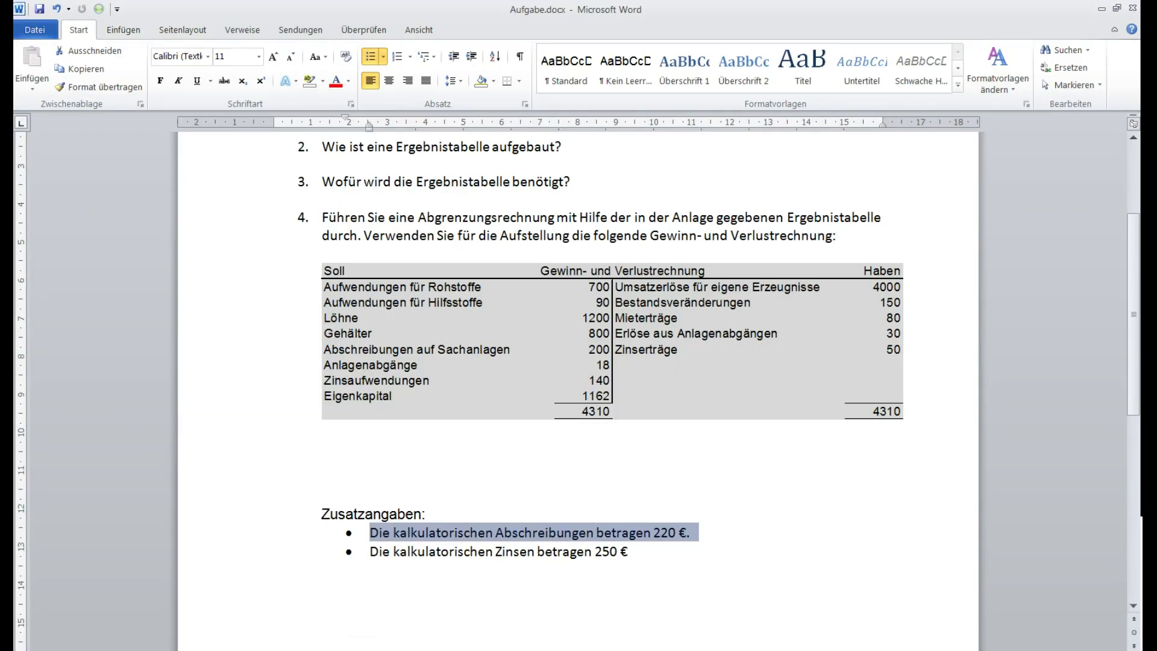
pyautogui.click(304, 627)
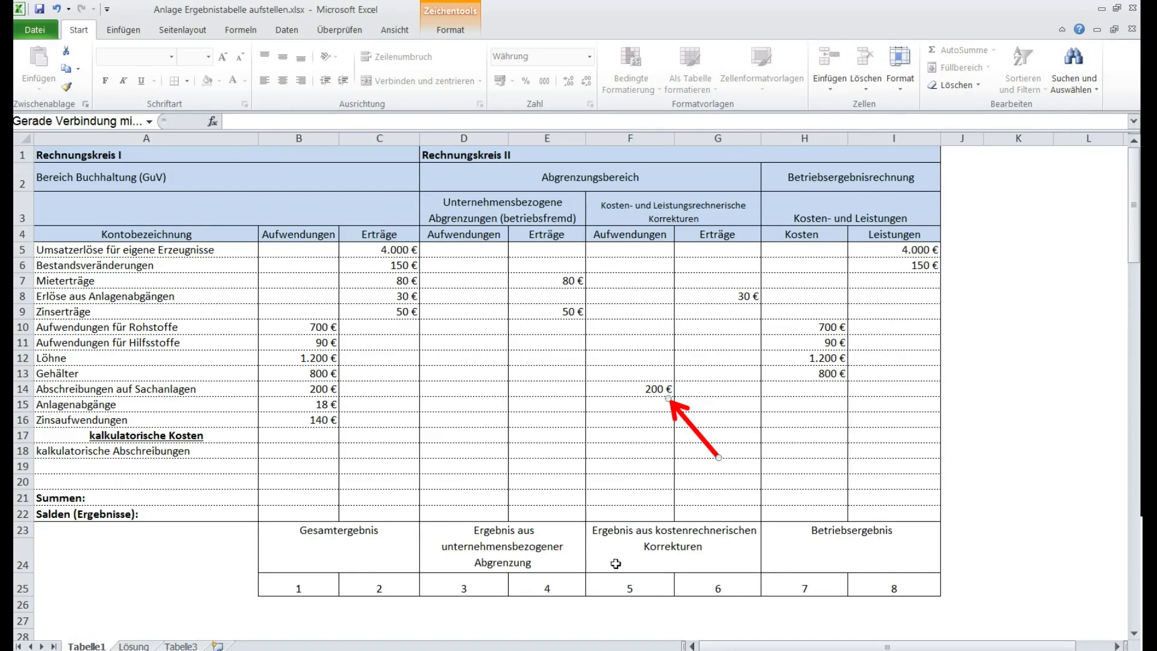
pyautogui.moveTo(681, 413); pyautogui.dragTo(607, 453)
pyautogui.moveTo(244, 499); pyautogui.dragTo(761, 488)
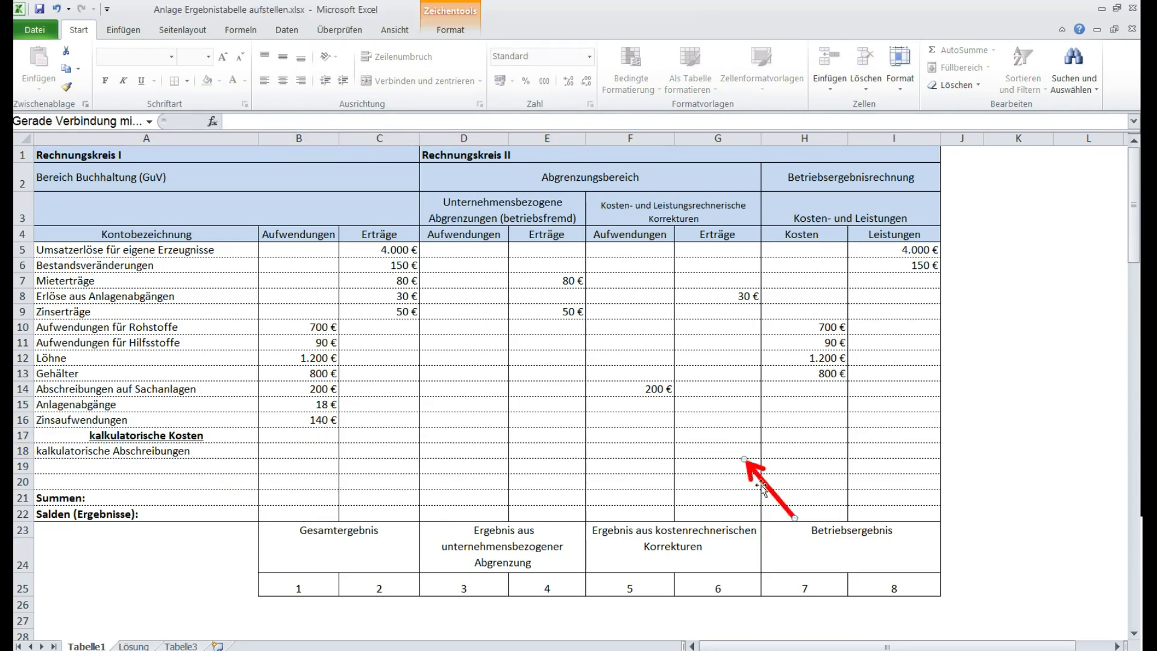
pyautogui.click(729, 456)
pyautogui.write('220')
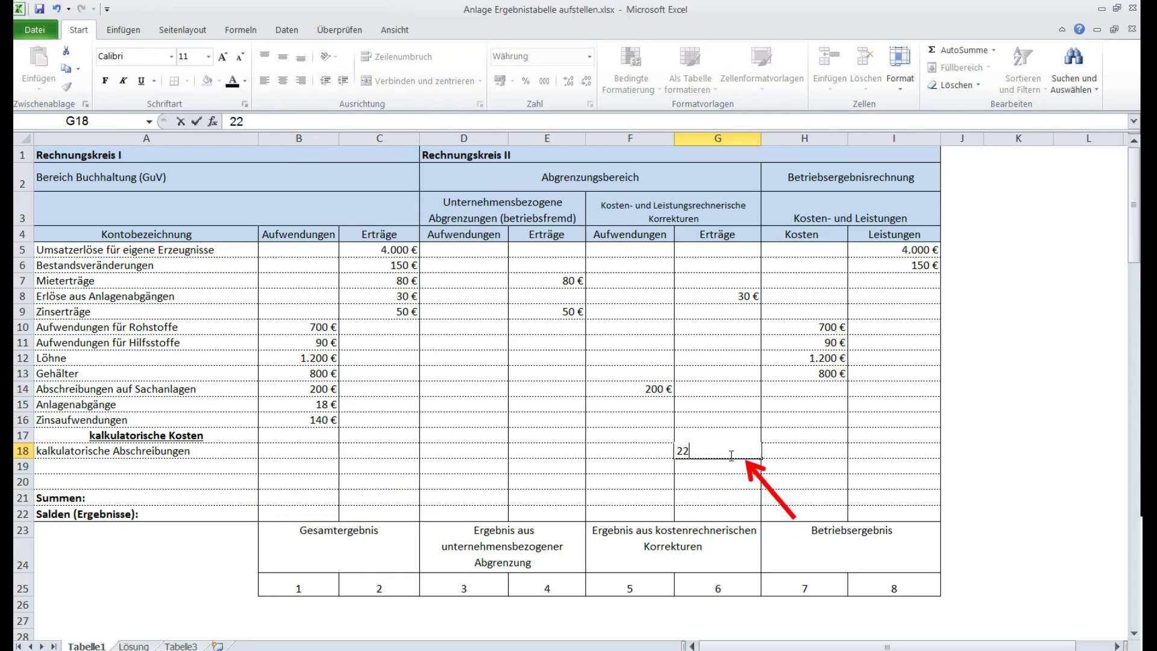
pyautogui.click(750, 471)
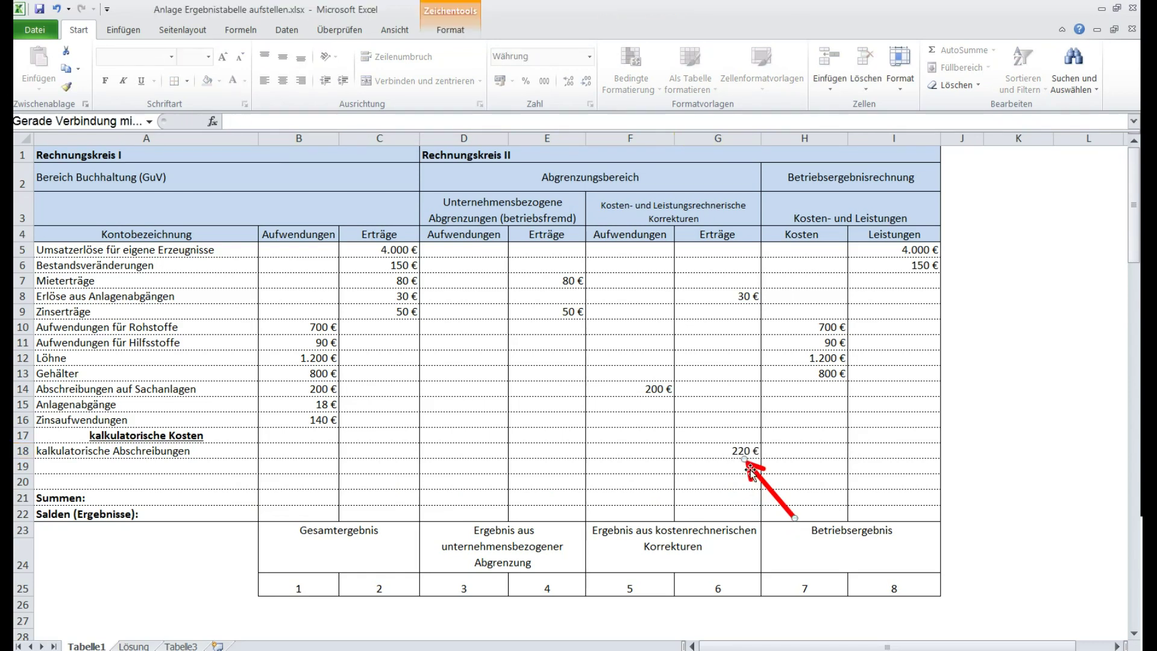
# Move the red arrow to H18 and enter 220 for the kalkulatorische Abschreibungen under Kosten.
pyautogui.moveTo(750, 471); pyautogui.dragTo(838, 467)
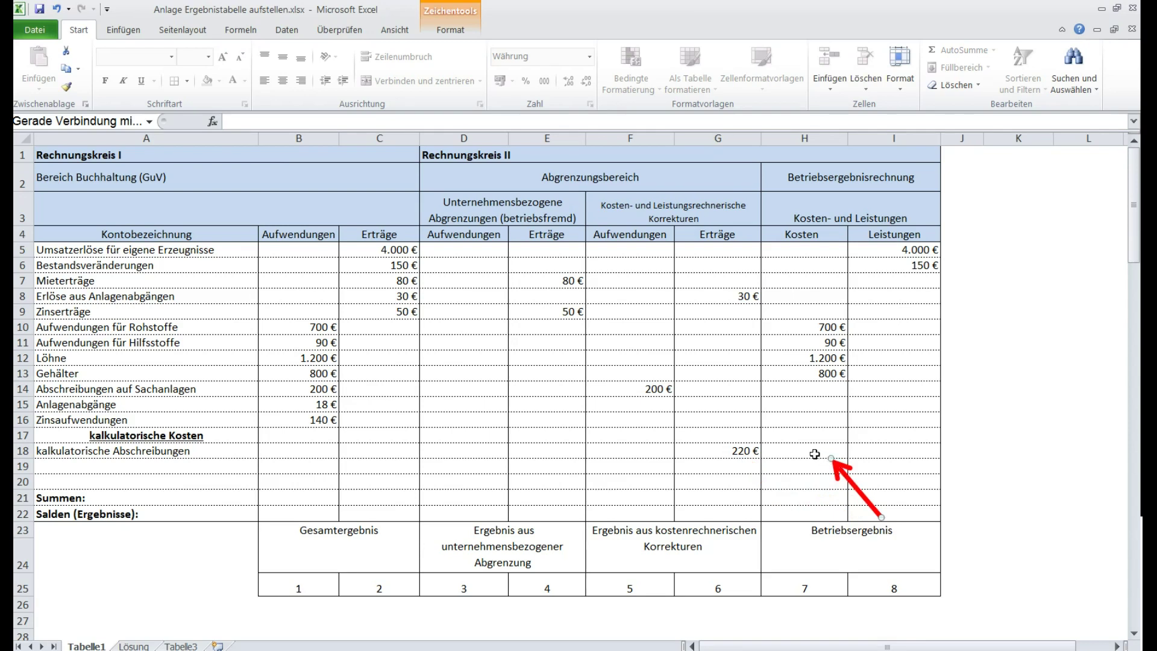
pyautogui.click(813, 453)
pyautogui.write('220')
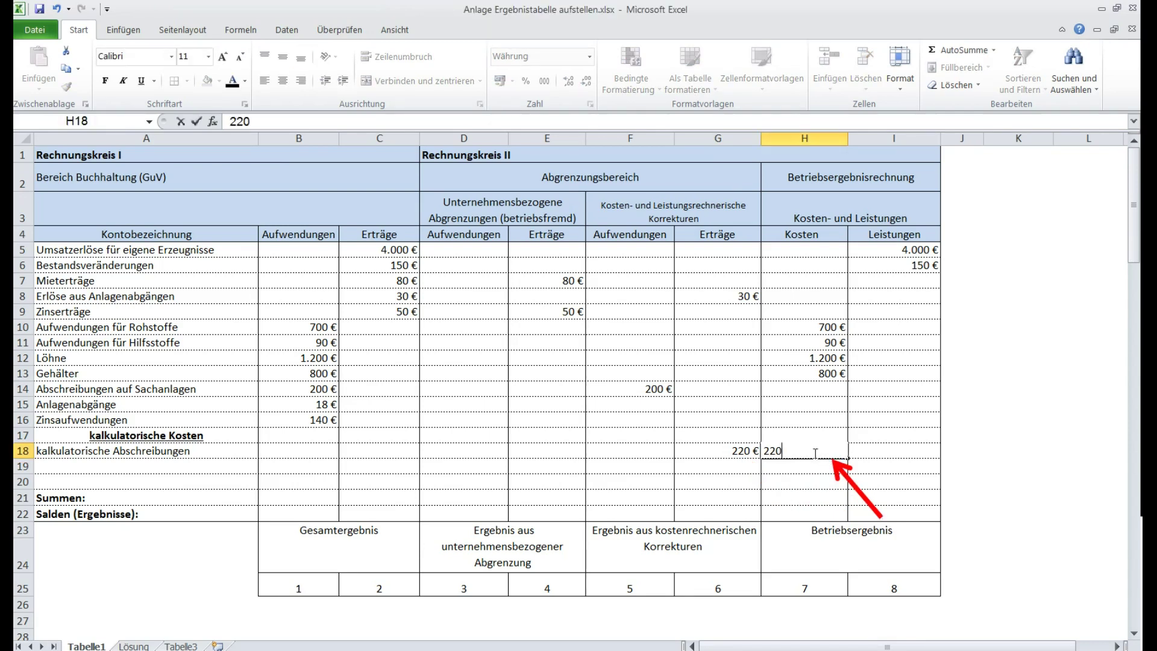
pyautogui.click(841, 474)
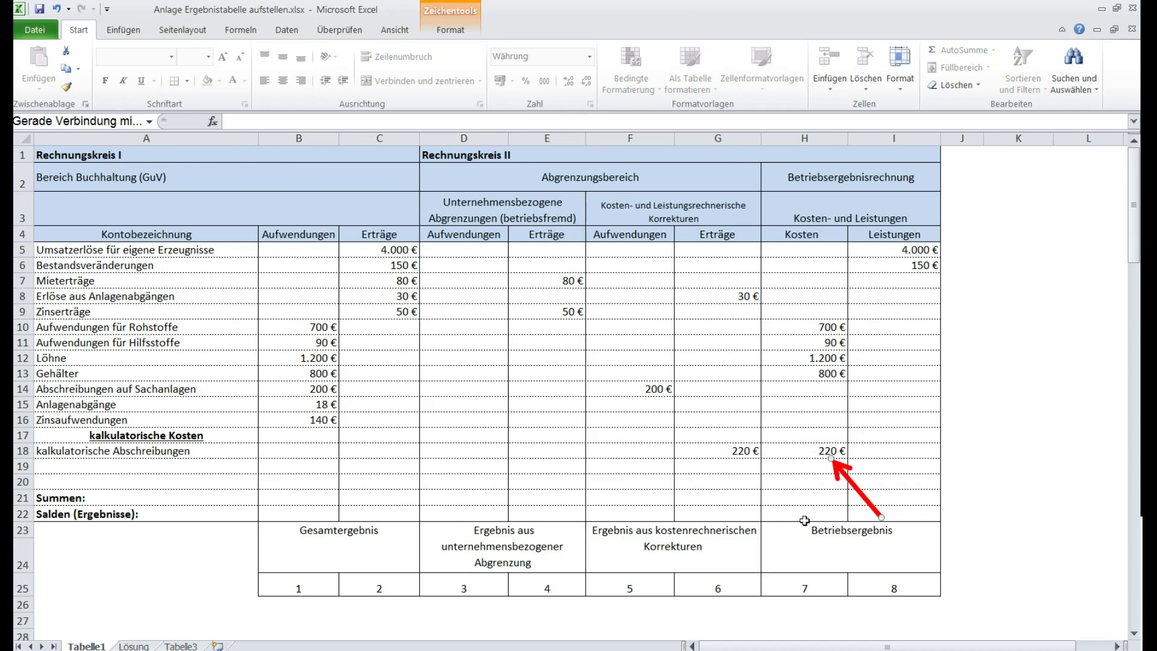
# Point the red arrow at Ergebnis aus kostenrechnerischen Korrekturen and at the Abschreibungen amount in F14.
pyautogui.click(660, 541)
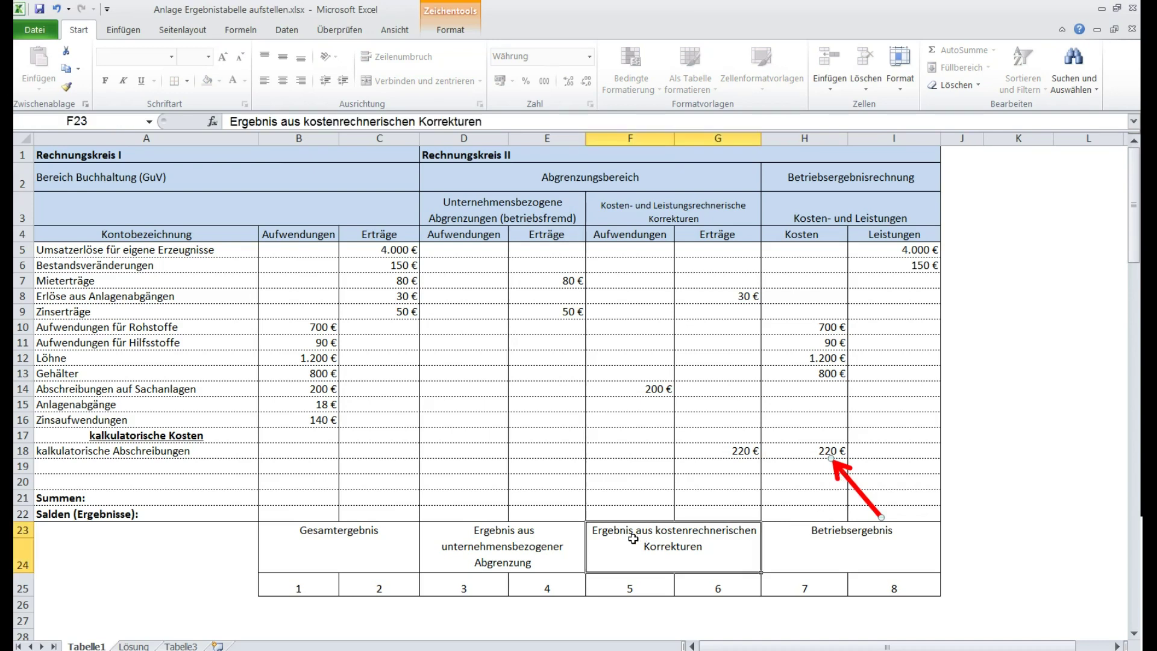
pyautogui.moveTo(837, 467); pyautogui.dragTo(728, 563)
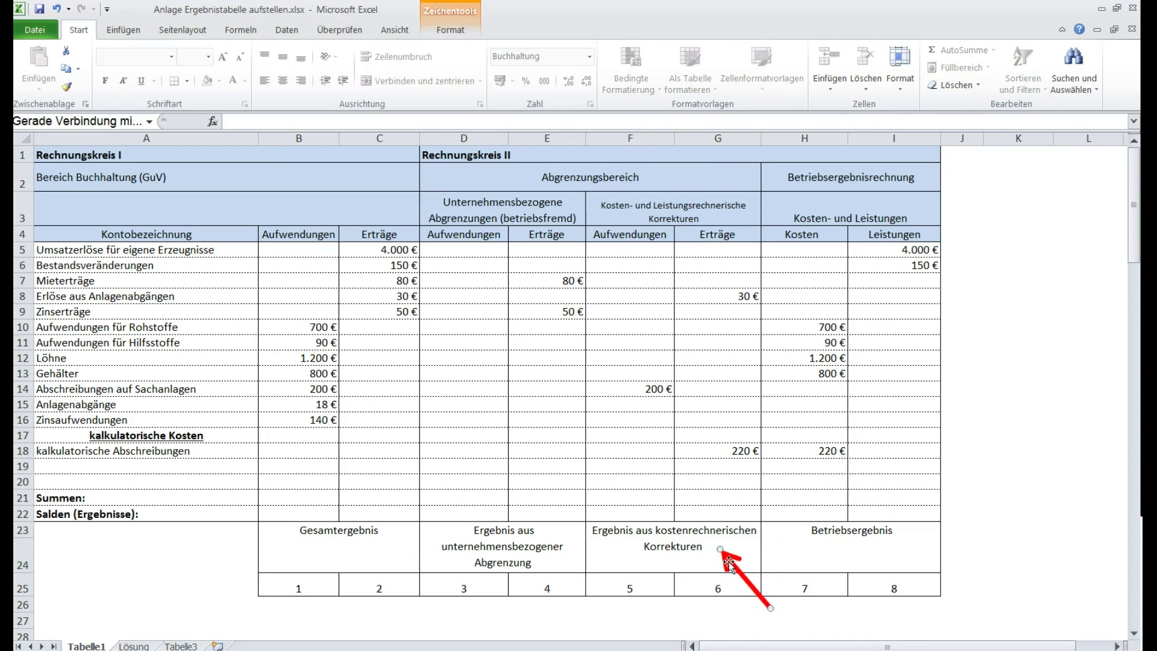
pyautogui.moveTo(728, 561); pyautogui.dragTo(676, 407)
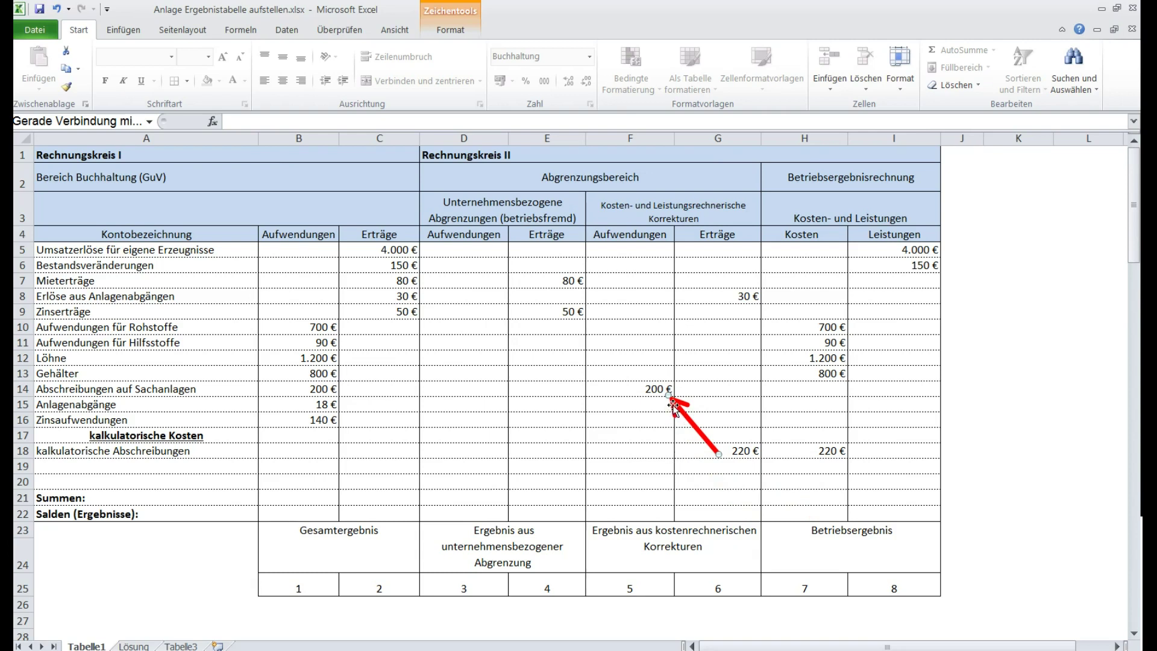
# Point the red arrow at the Anlagenabgänge in B15, at the Erlöse aus Anlagenabgängen in C8 for comparison, and back at B15.
pyautogui.moveTo(673, 405); pyautogui.dragTo(345, 420)
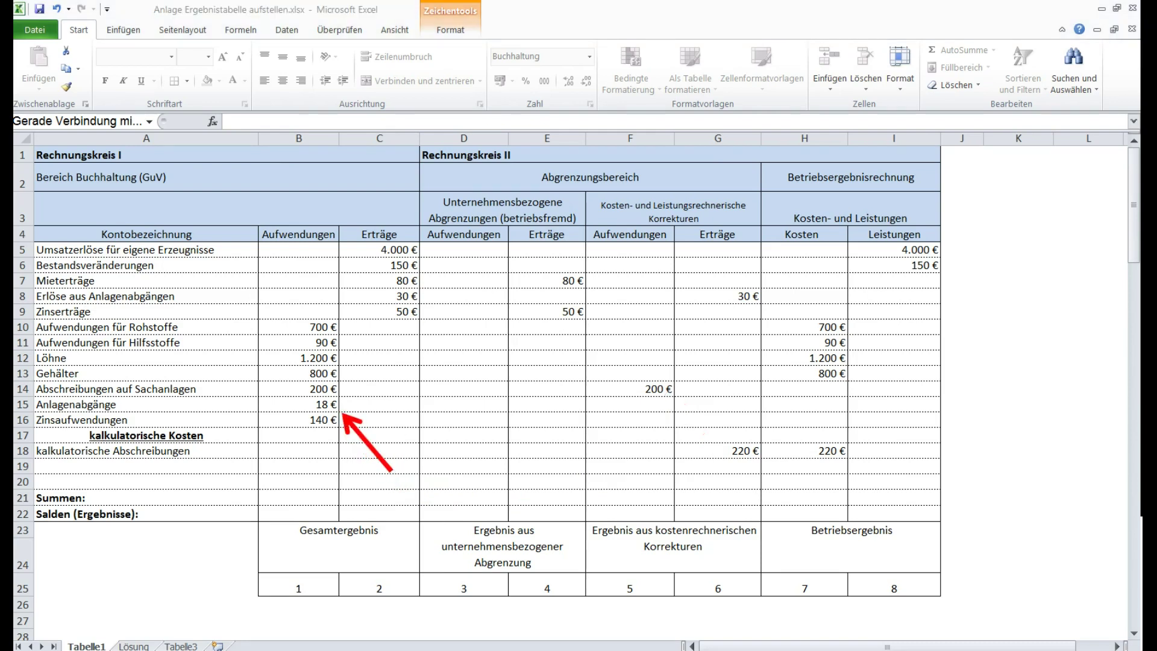
pyautogui.click(354, 431)
pyautogui.moveTo(354, 428); pyautogui.dragTo(429, 317)
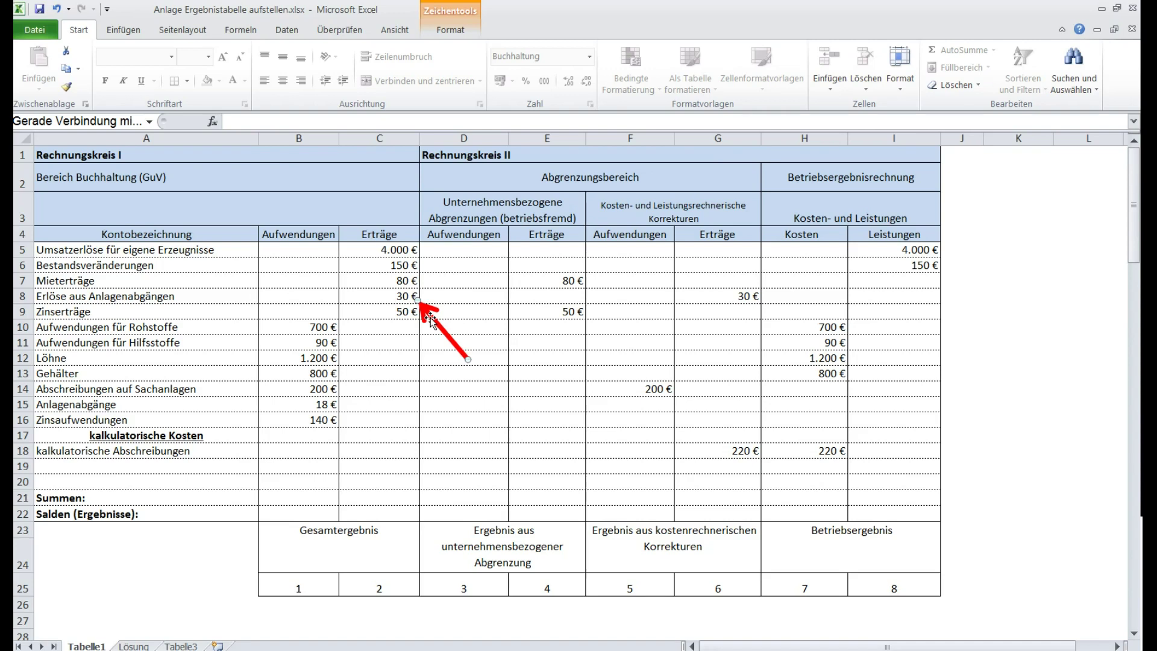
pyautogui.moveTo(429, 318); pyautogui.dragTo(348, 429)
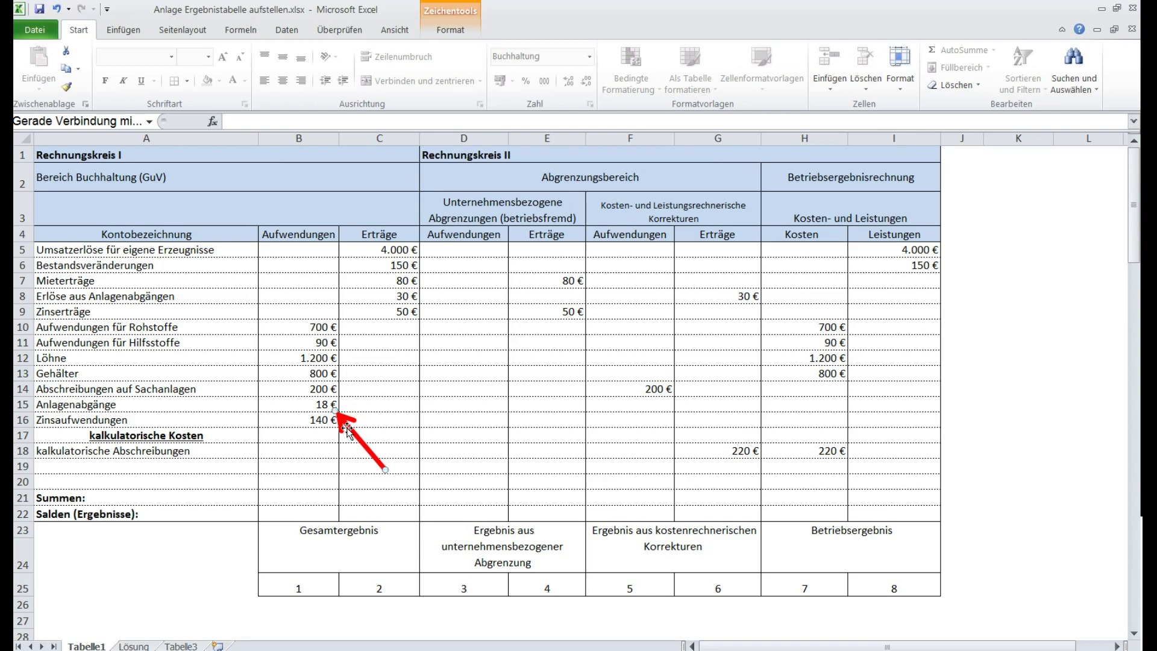
pyautogui.moveTo(348, 428)
pyautogui.mouseDown()
pyautogui.moveTo(442, 354)
pyautogui.moveTo(429, 323)
pyautogui.moveTo(380, 429)
pyautogui.moveTo(345, 425)
pyautogui.mouseUp()
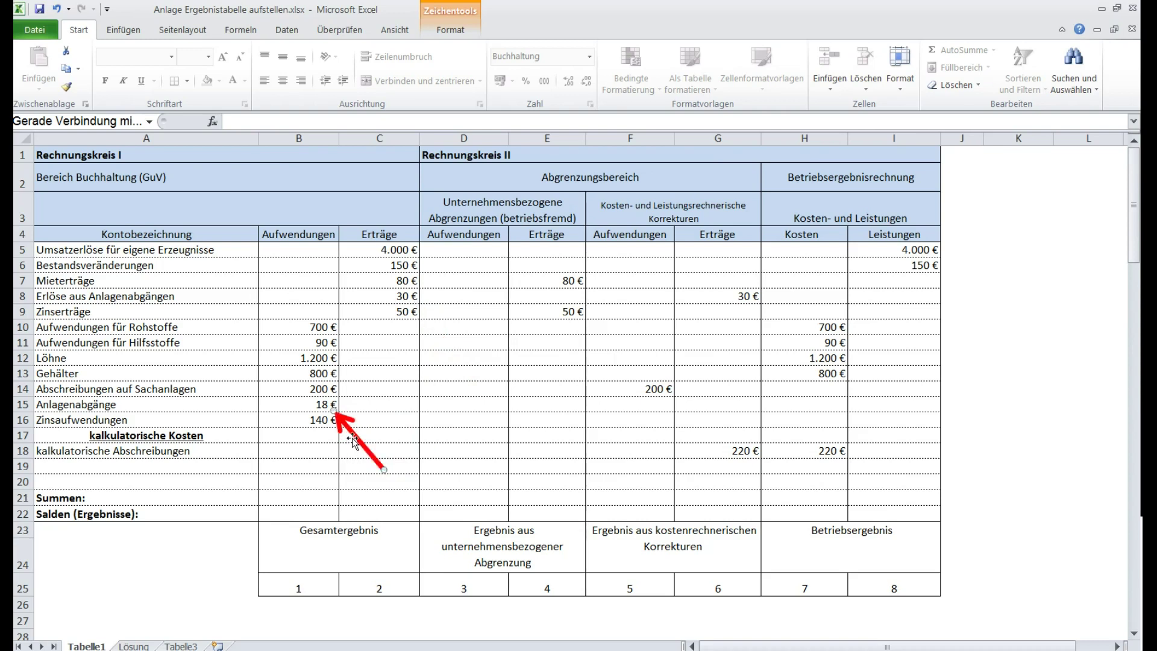
pyautogui.moveTo(356, 444)
pyautogui.mouseDown()
pyautogui.moveTo(429, 362)
pyautogui.moveTo(434, 330)
pyautogui.moveTo(358, 441)
pyautogui.moveTo(439, 385)
pyautogui.moveTo(439, 332)
pyautogui.moveTo(362, 433)
pyautogui.mouseUp()
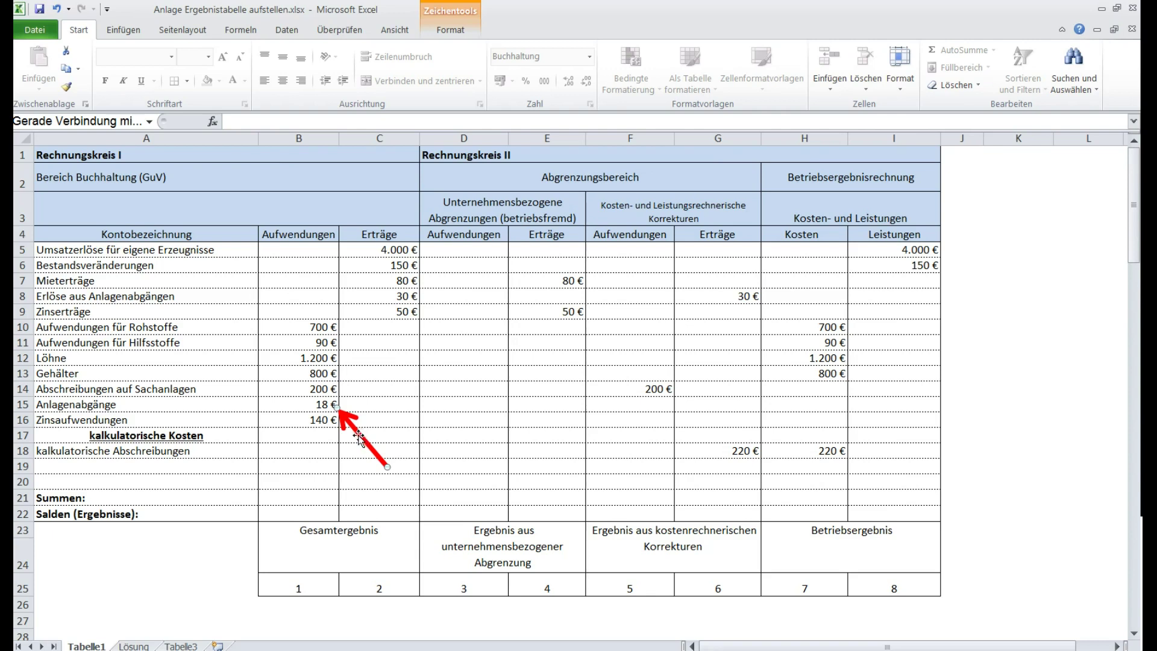
# Move the red arrow to F15 and enter 18 for the Anlagenabgänge under Aufwendungen in the kostenrechnerische Korrekturen.
pyautogui.moveTo(359, 435); pyautogui.dragTo(654, 410)
pyautogui.click(654, 404)
pyautogui.write('18')
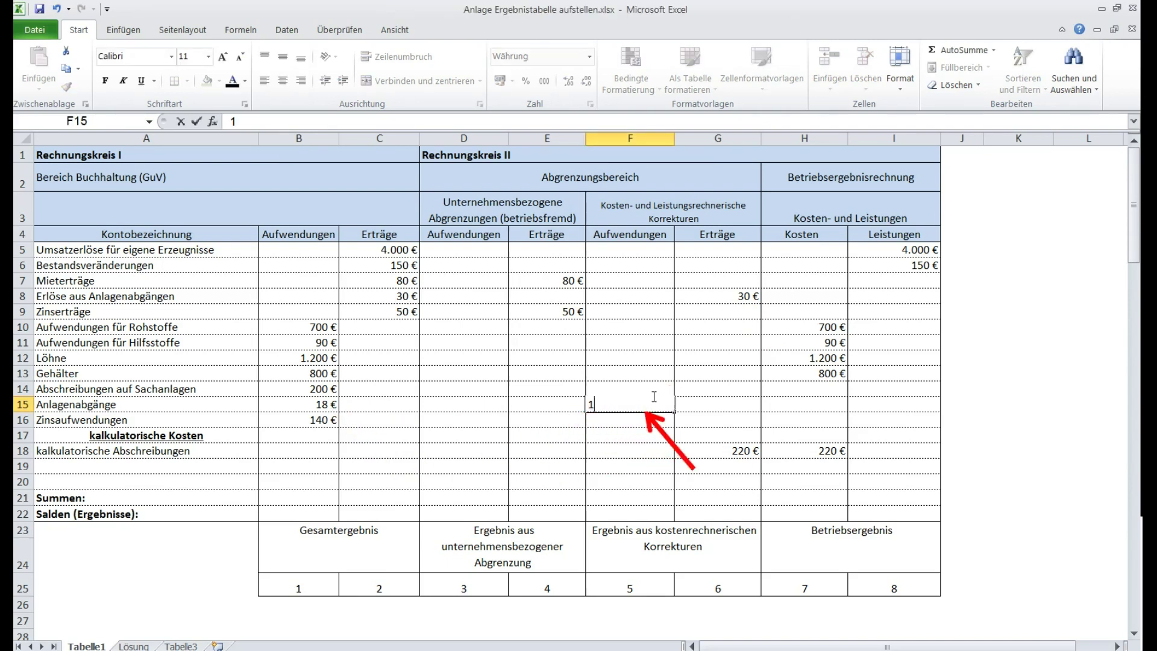
pyautogui.click(664, 438)
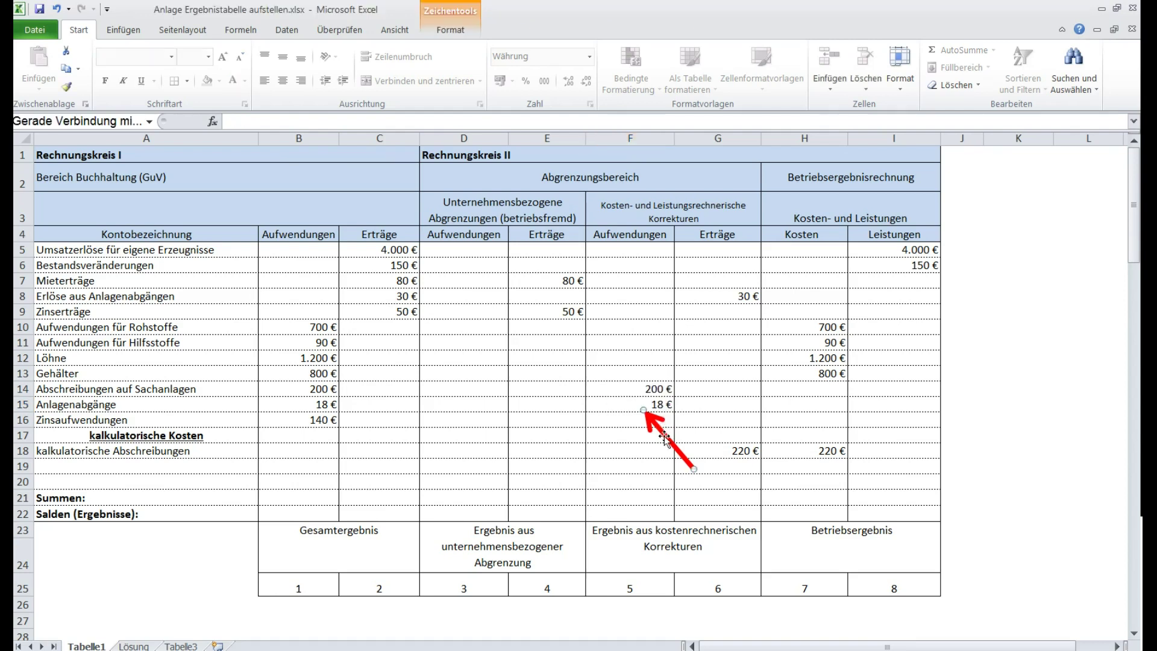
# Point the red arrow at the Zinsaufwendungen amount in B16 and highlight the kalkulatorische Zinsen line in Aufgabe.docx.
pyautogui.moveTo(664, 439); pyautogui.dragTo(350, 457)
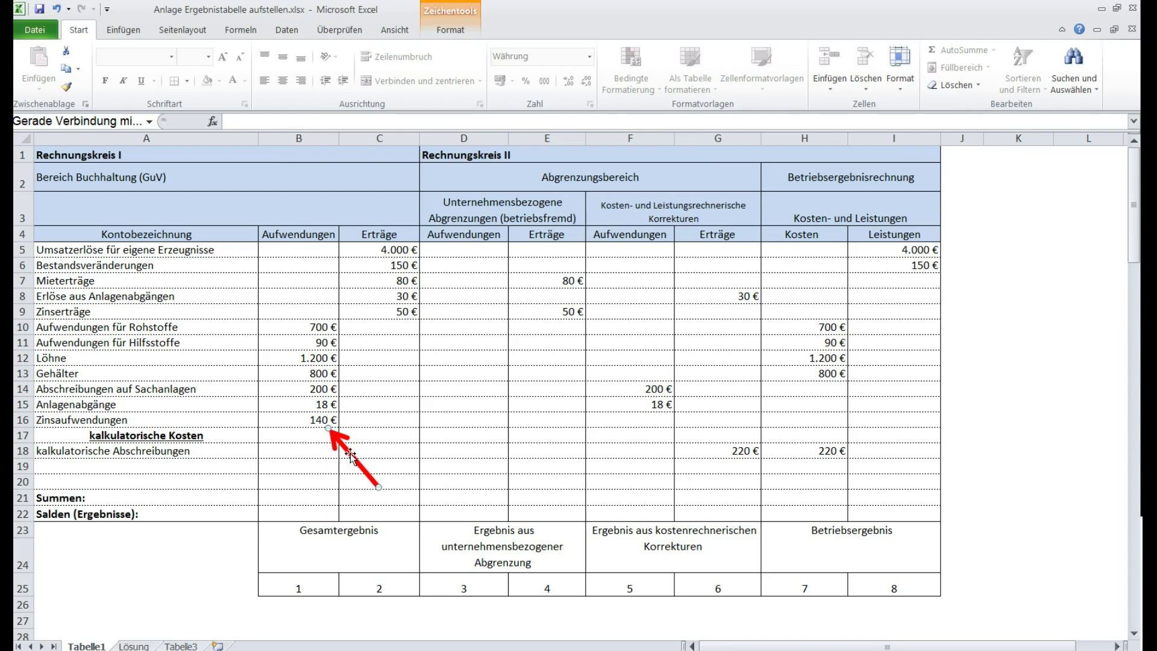
pyautogui.moveTo(350, 456)
pyautogui.mouseDown()
pyautogui.moveTo(385, 440)
pyautogui.moveTo(357, 414)
pyautogui.moveTo(355, 456)
pyautogui.mouseUp()
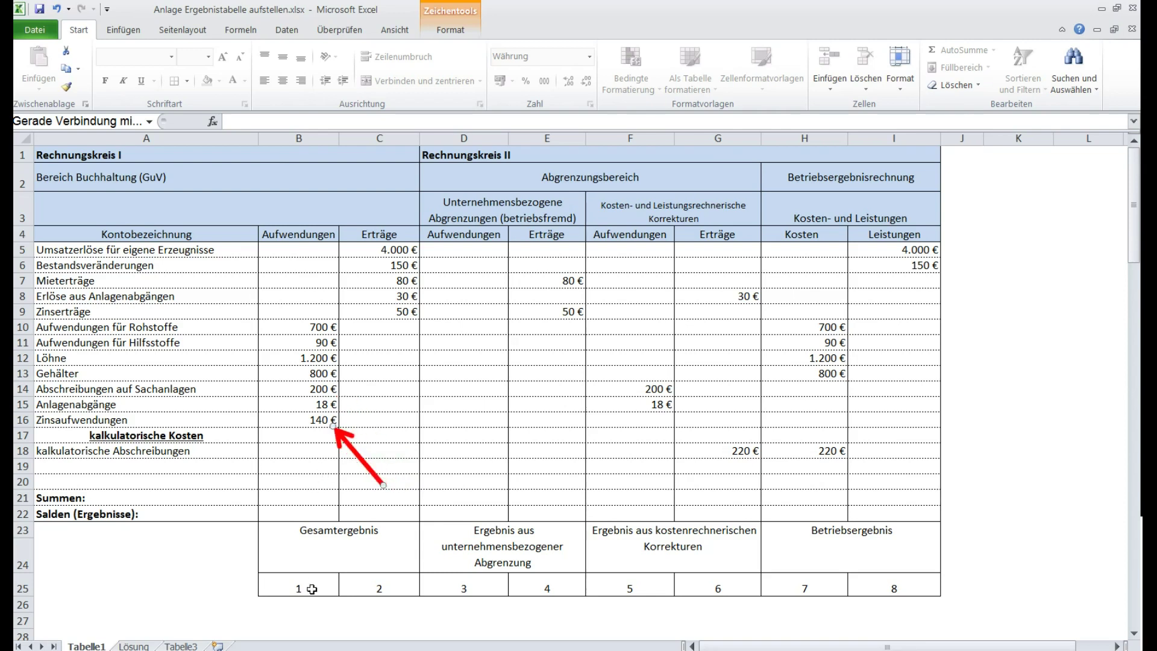
pyautogui.click(193, 591)
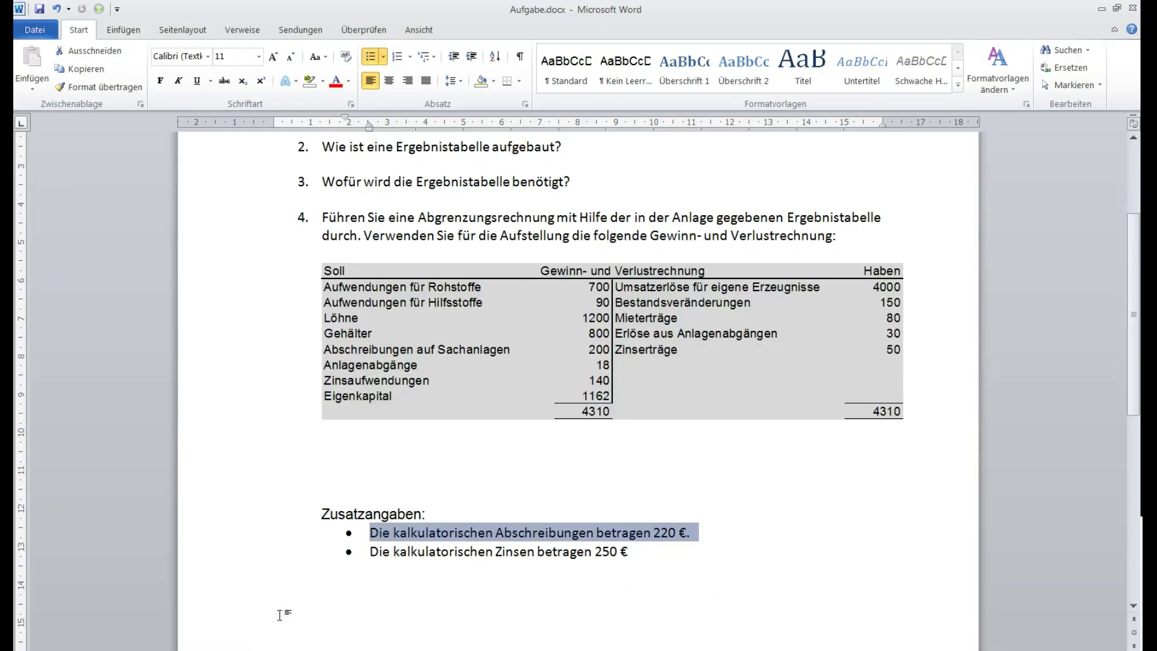
pyautogui.moveTo(369, 552); pyautogui.dragTo(631, 553)
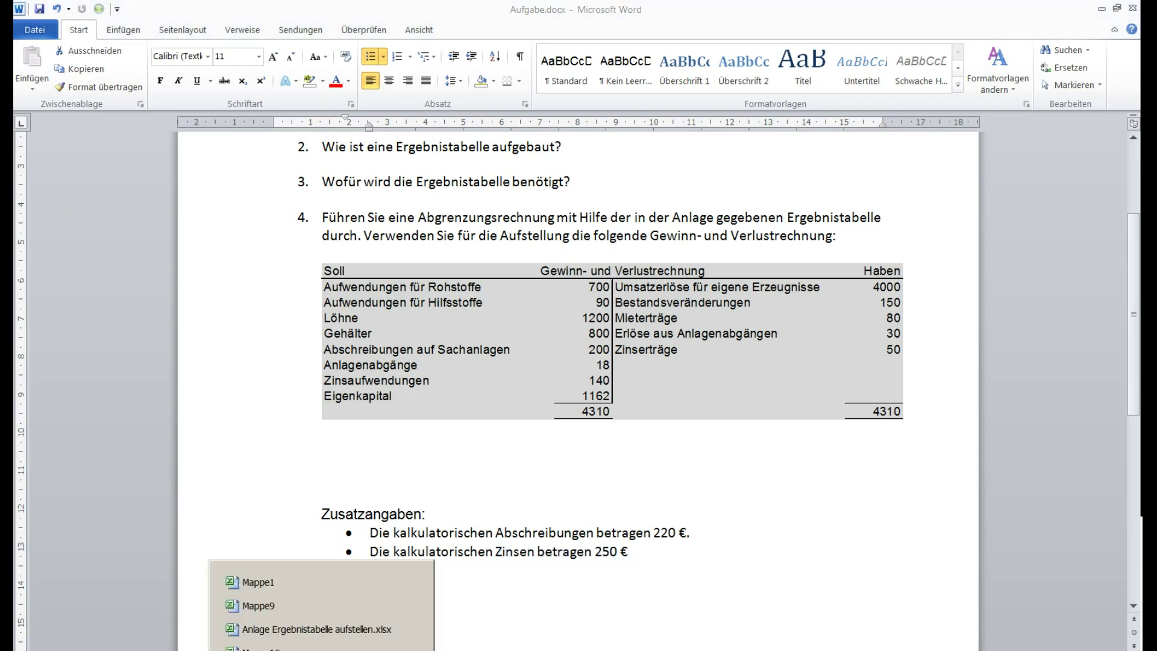
# Return to the Excel workbook, move the red arrow beside A19, and label the row "kalulatorische Zinsen".
pyautogui.click(303, 630)
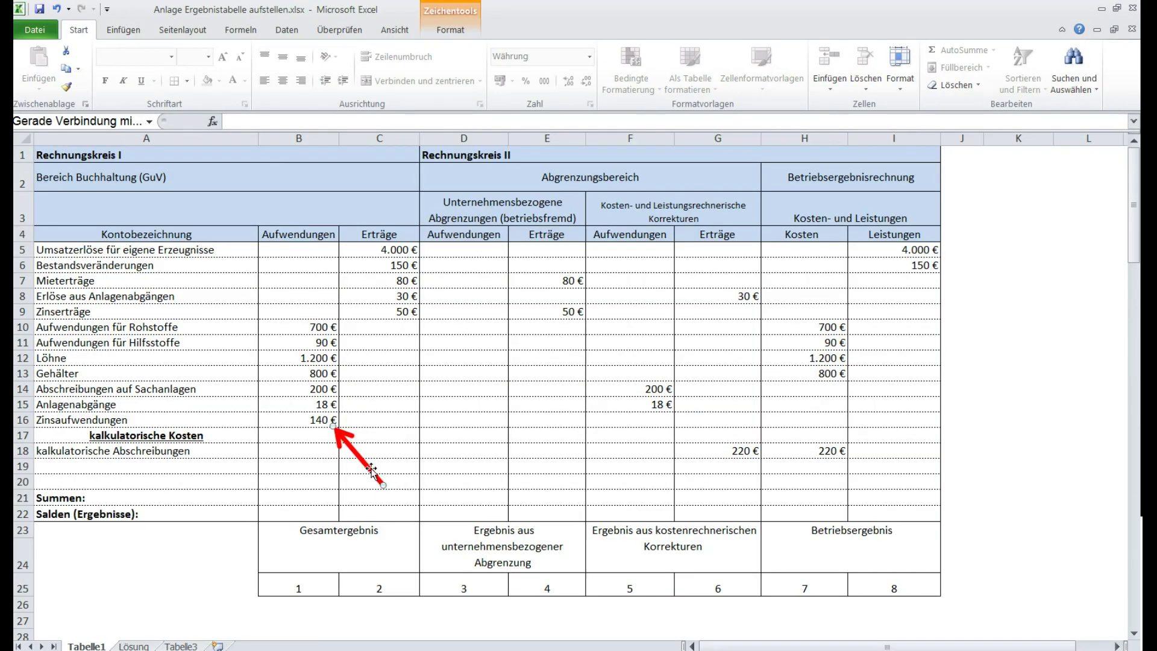
pyautogui.moveTo(360, 458); pyautogui.dragTo(258, 503)
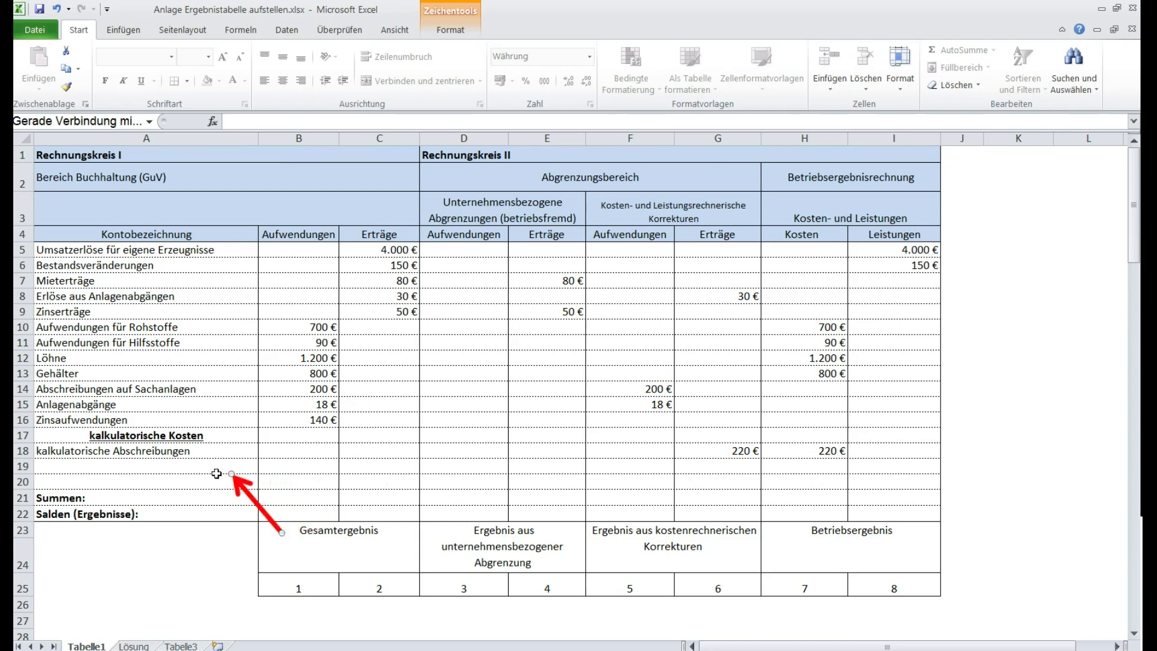
pyautogui.click(217, 467)
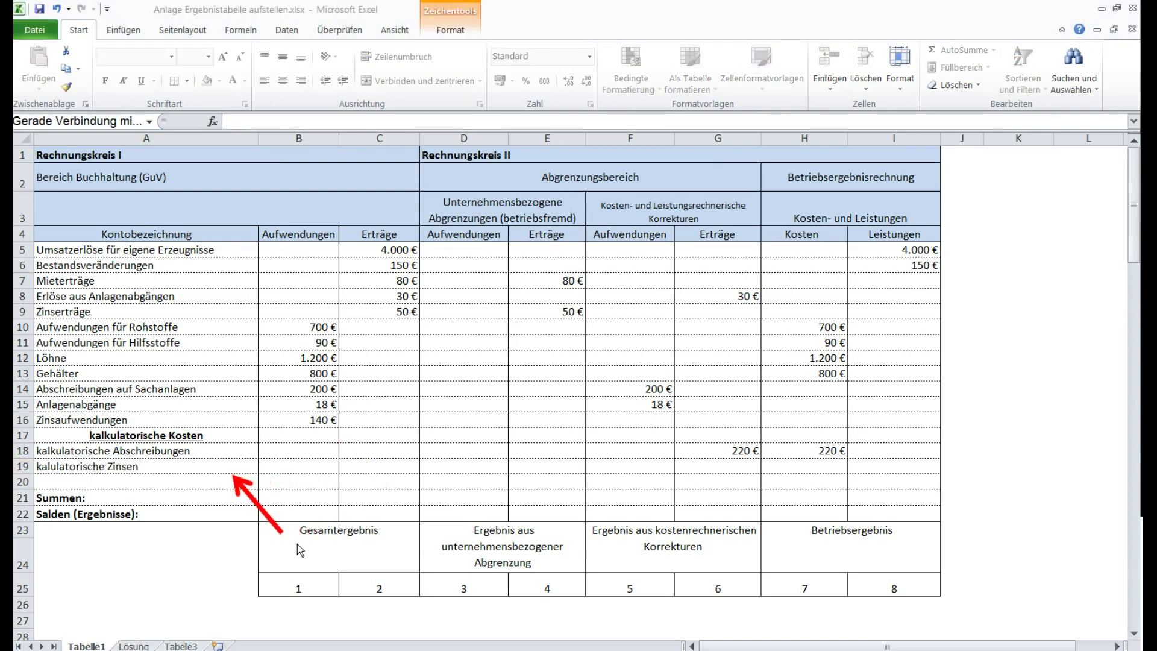
# Move the red arrow to F16 and enter 140 for the Zinsaufwendungen under Aufwendungen in the Korrekturen.
pyautogui.moveTo(251, 495); pyautogui.dragTo(340, 452)
pyautogui.moveTo(339, 447); pyautogui.dragTo(665, 447)
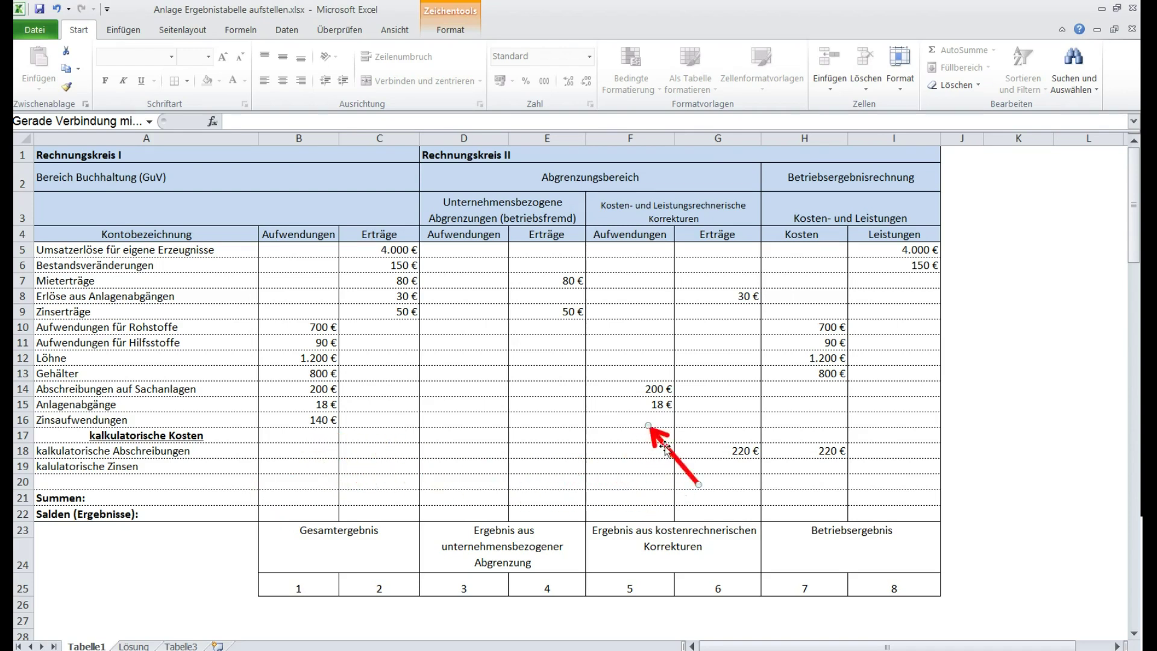
pyautogui.click(650, 420)
pyautogui.write('140')
pyautogui.click(659, 443)
pyautogui.moveTo(659, 442)
pyautogui.mouseDown()
pyautogui.moveTo(685, 407)
pyautogui.moveTo(408, 416)
pyautogui.moveTo(347, 390)
pyautogui.moveTo(628, 462)
pyautogui.moveTo(657, 440)
pyautogui.moveTo(461, 456)
pyautogui.moveTo(352, 443)
pyautogui.moveTo(649, 466)
pyautogui.moveTo(665, 440)
pyautogui.mouseUp()
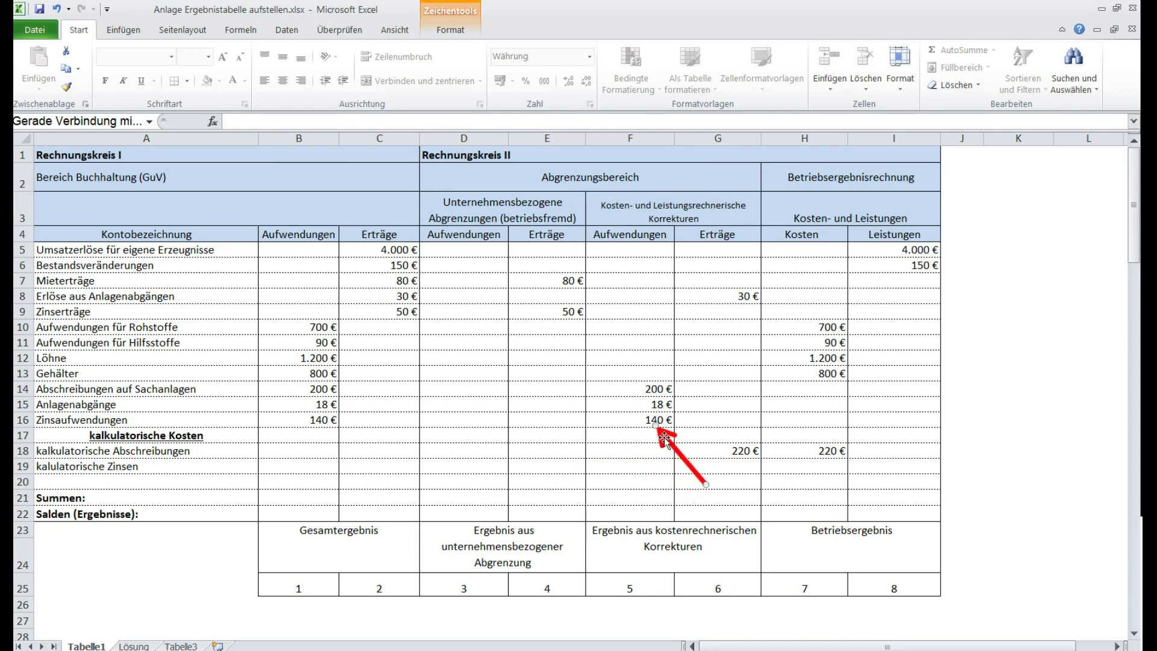
# Check the kalkulatorische Zinsen in Aufgabe.docx, move the red arrow to G19 in Excel, and enter 250 there under Erträge.
pyautogui.click(284, 649)
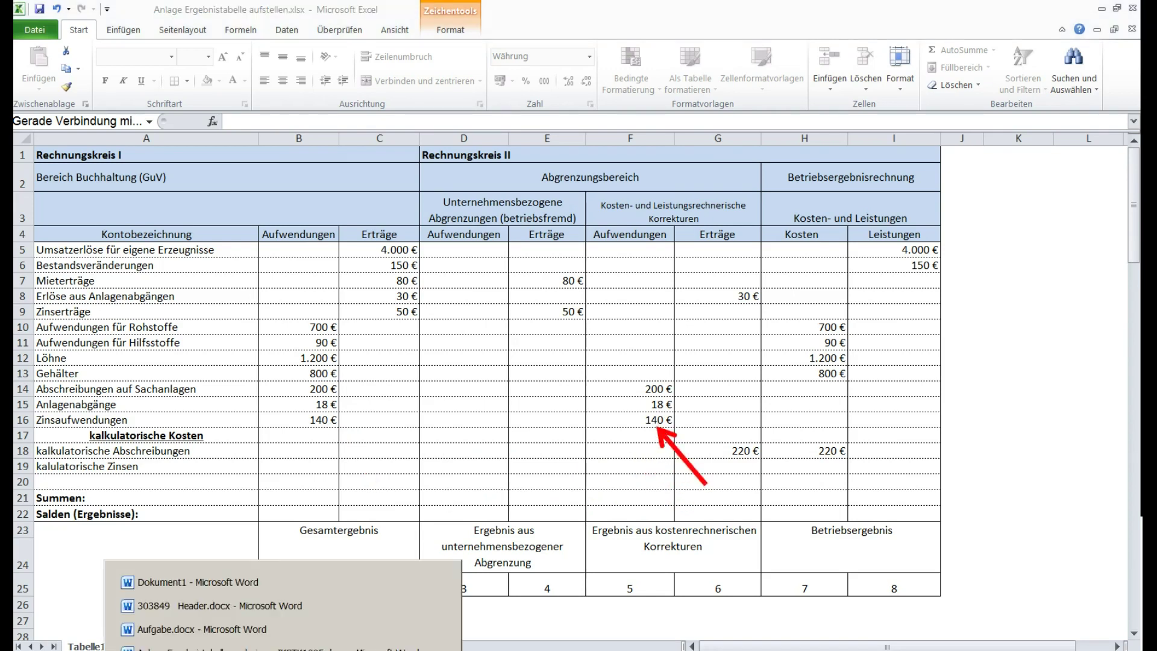
pyautogui.click(263, 632)
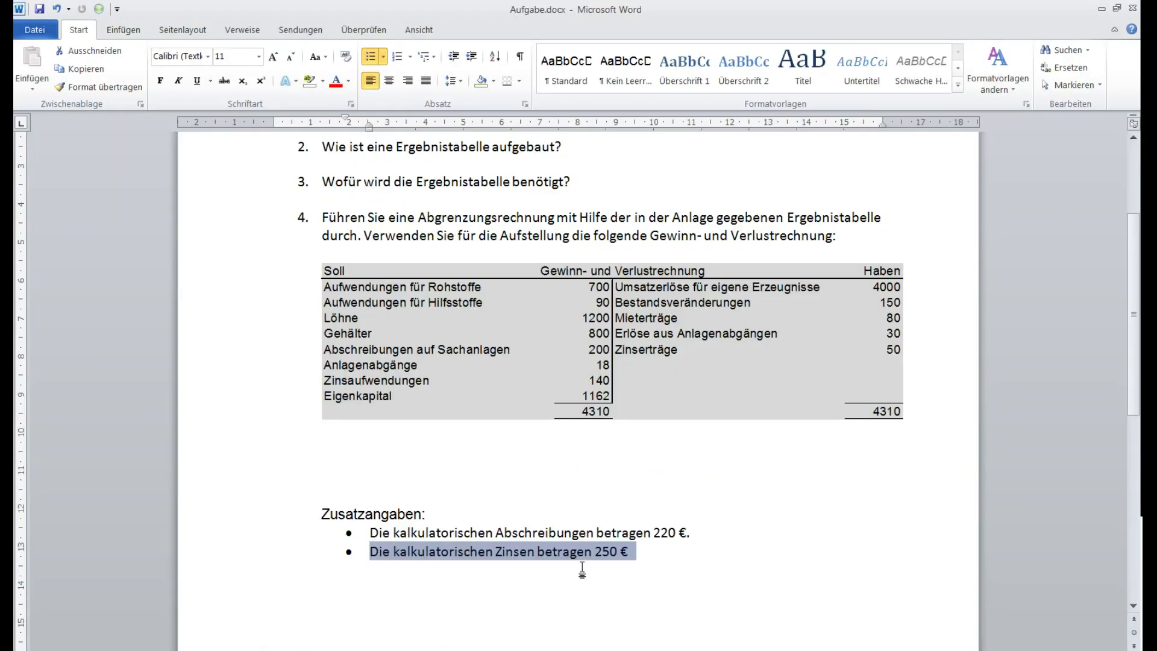
pyautogui.click(322, 649)
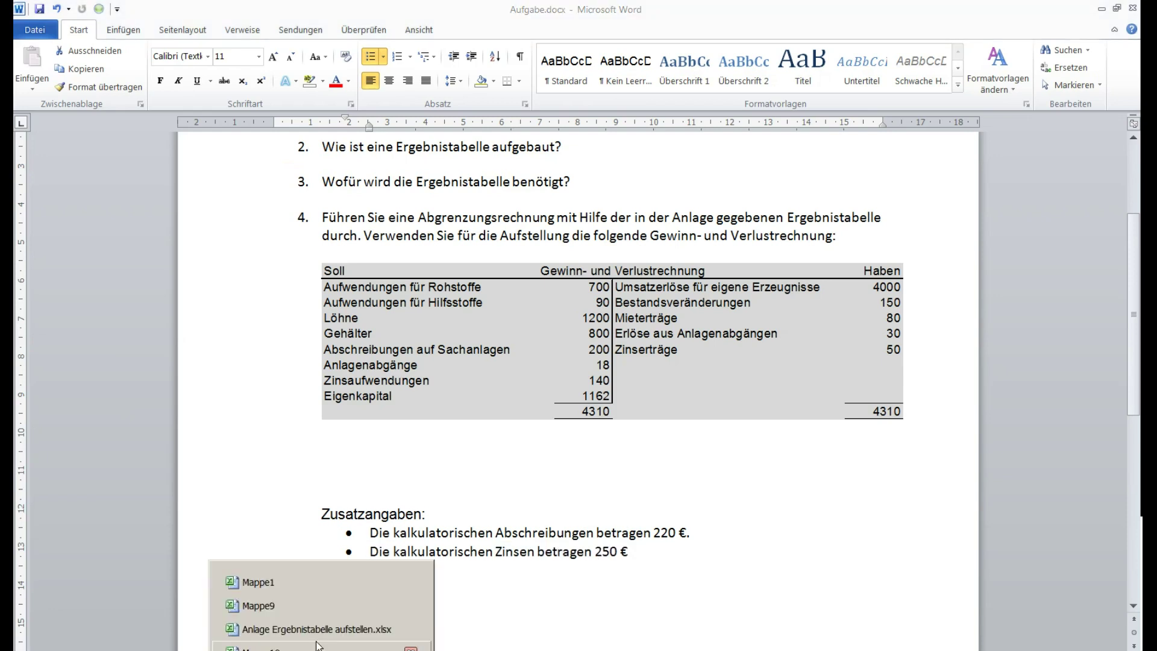
pyautogui.click(319, 629)
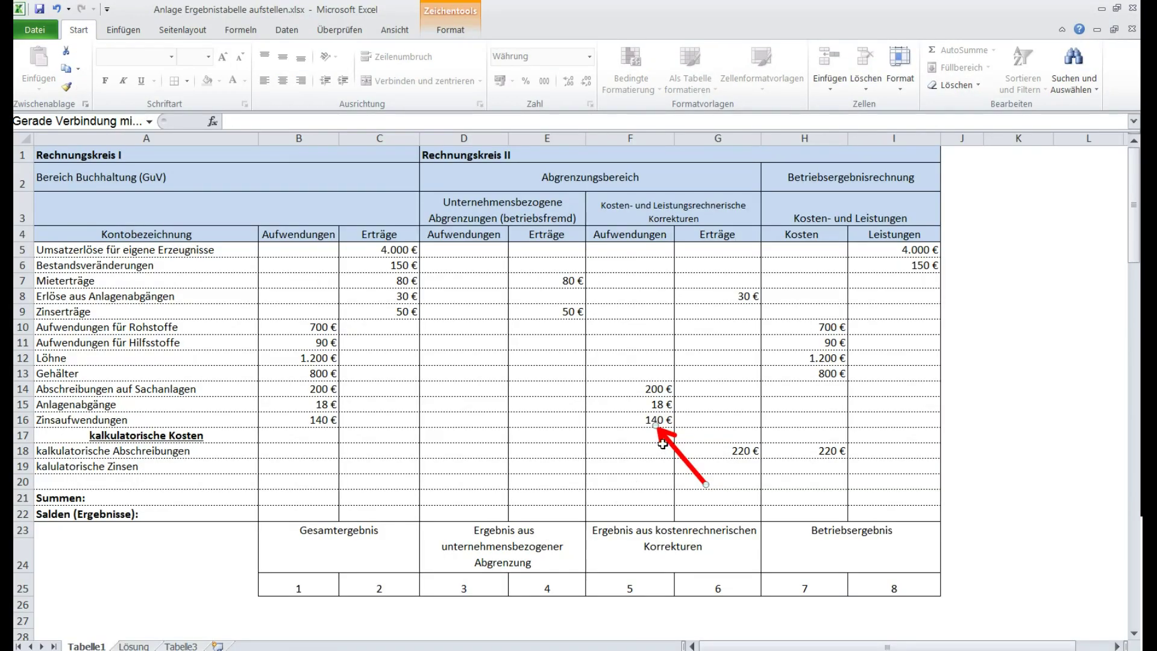
pyautogui.moveTo(663, 435); pyautogui.dragTo(761, 486)
pyautogui.click(741, 470)
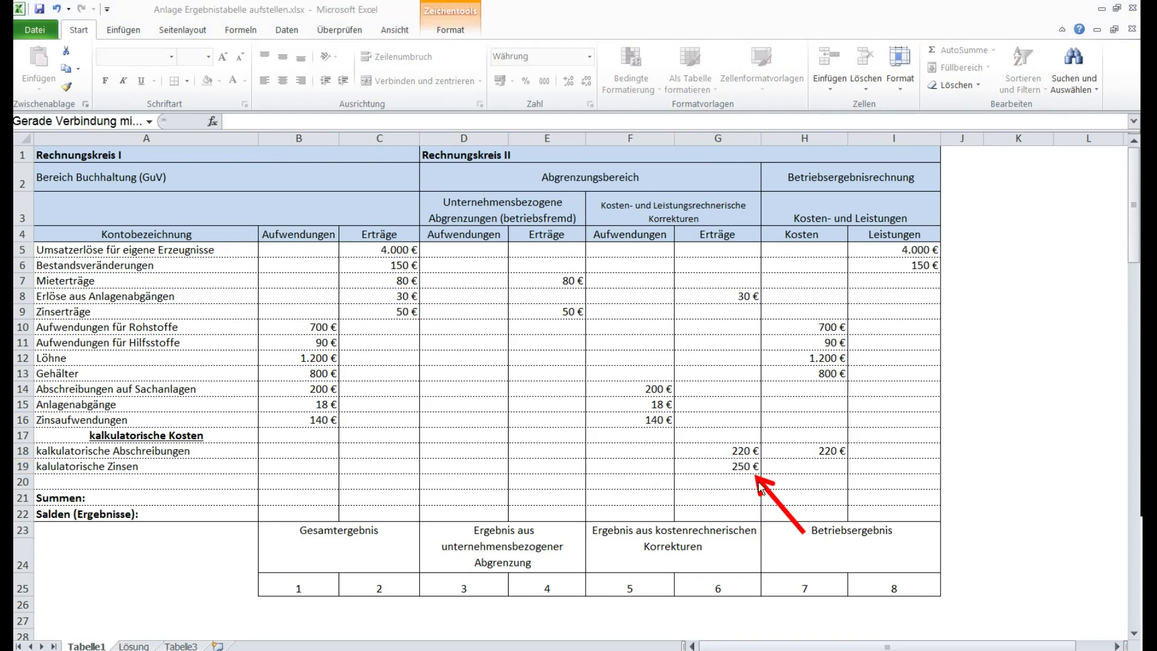
# Move the red arrow to H19 and enter 250 for the kalkulatorische Zinsen under Kosten.
pyautogui.moveTo(761, 482); pyautogui.dragTo(836, 482)
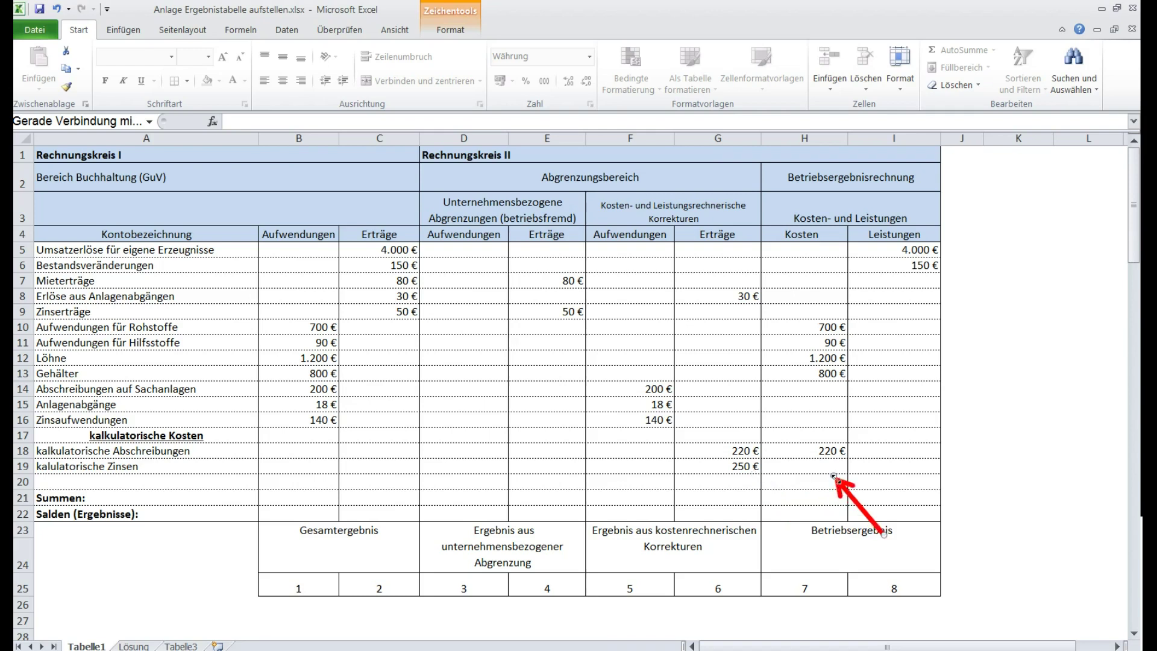
pyautogui.click(827, 469)
pyautogui.write('250')
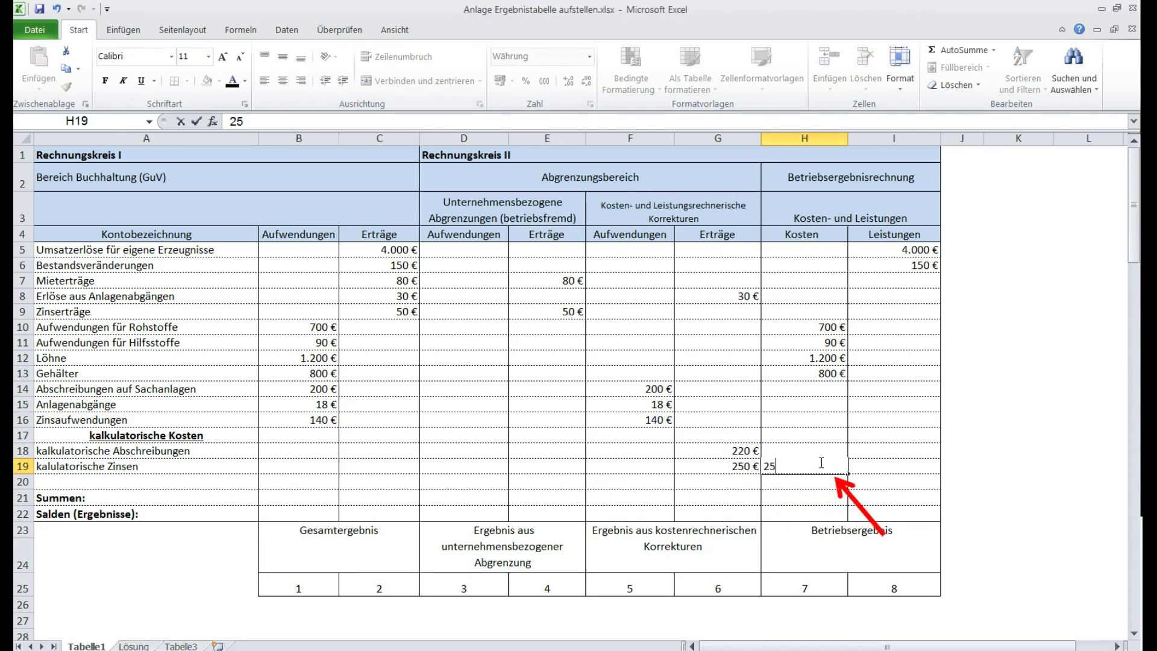
pyautogui.click(848, 494)
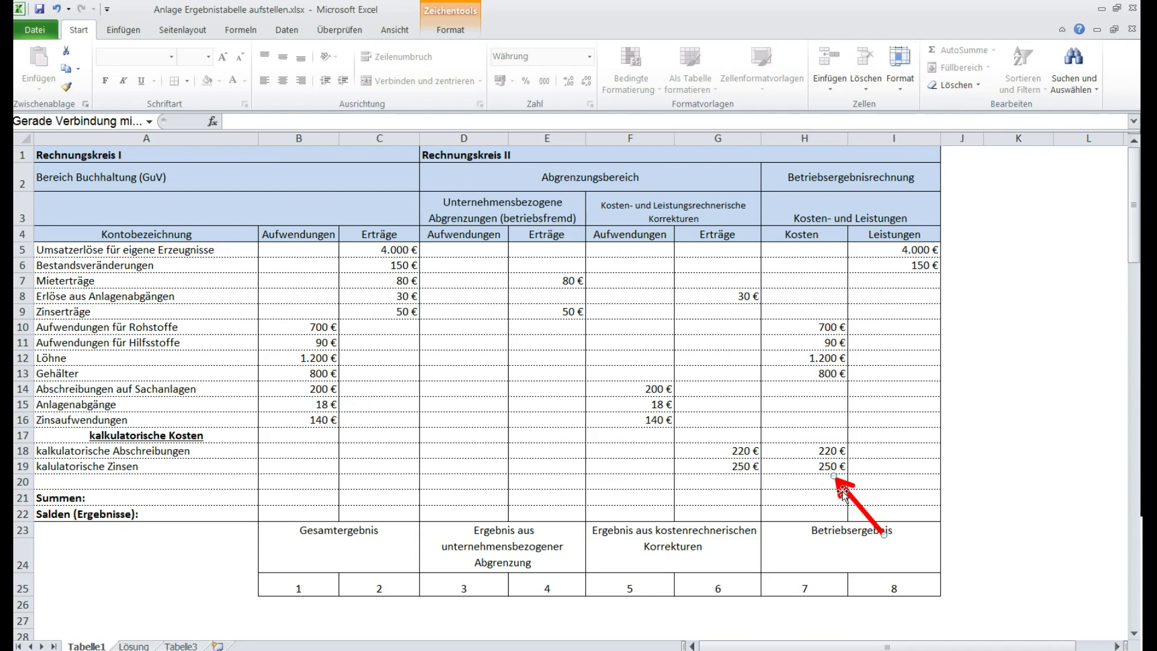
# Highlight the Korrekturen columns from F5 to G21 and move the red arrow beside A20.
pyautogui.moveTo(630, 252); pyautogui.dragTo(711, 498)
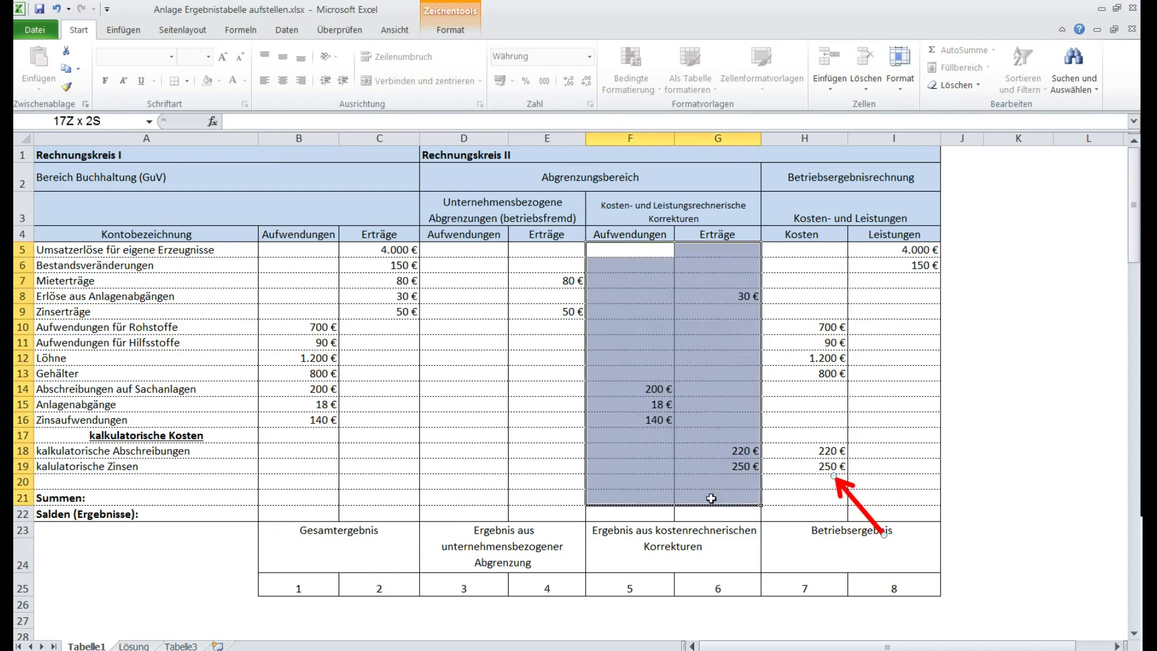
pyautogui.moveTo(846, 491); pyautogui.dragTo(222, 496)
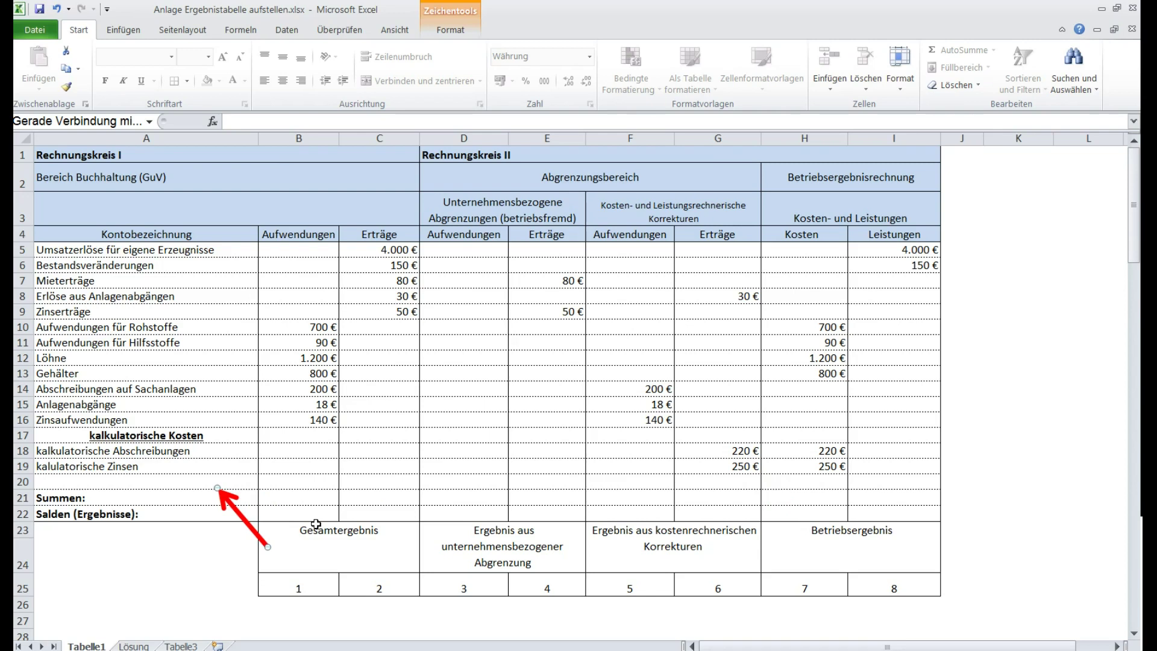
# Switch to Aufgabe.docx, end the kalkulatorische Zinsen line with a period, and add a bullet reading "Kalkulatorischer Unternehmerlohn".
pyautogui.click(283, 648)
pyautogui.click(169, 628)
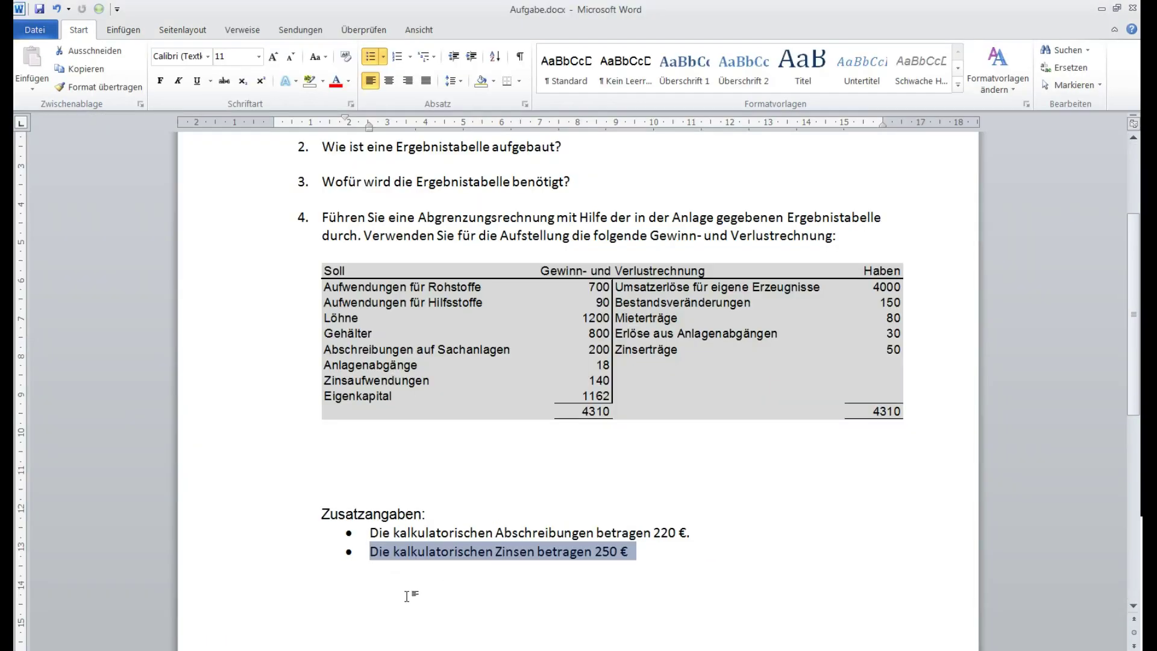
pyautogui.click(653, 554)
pyautogui.press('Return')
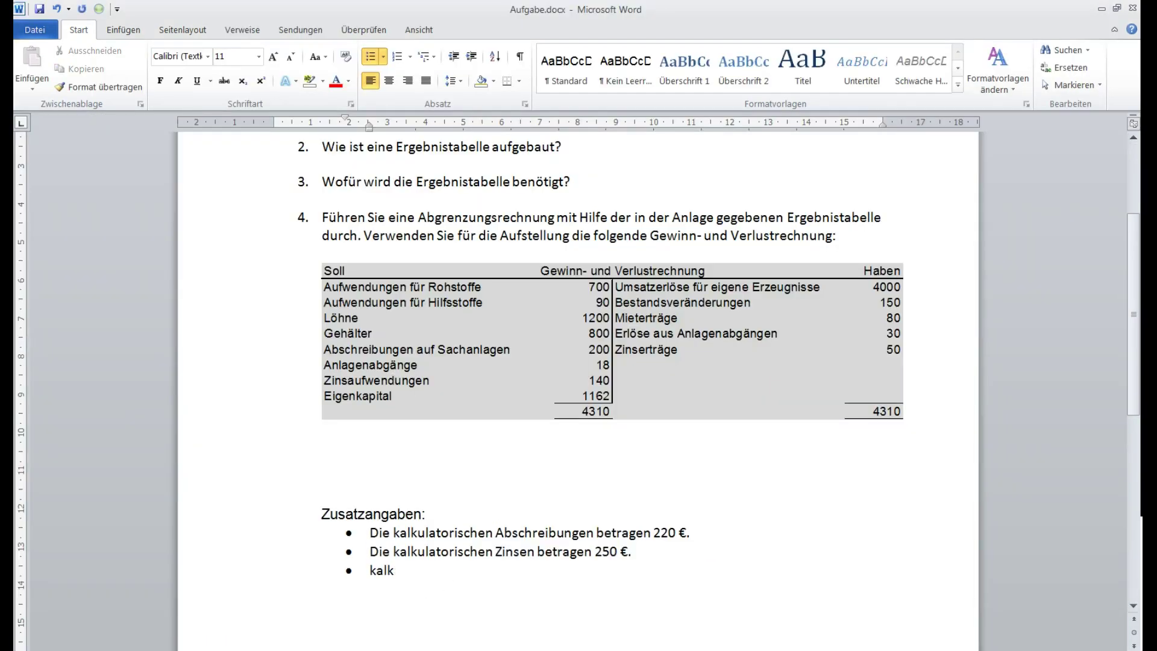
pyautogui.write('kalkulatorischer Un')
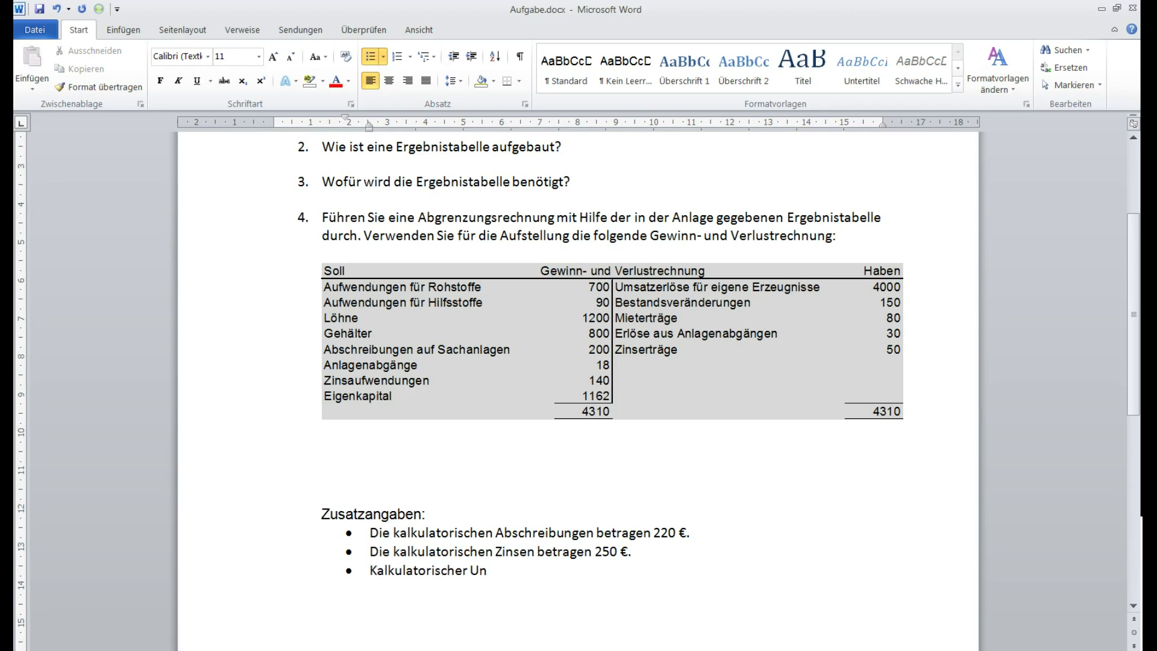
pyautogui.write('terlohn')
pyautogui.press('Left')
pyautogui.press('Left')
pyautogui.press('Left')
pyautogui.press('Left')
pyautogui.write('nehmer')
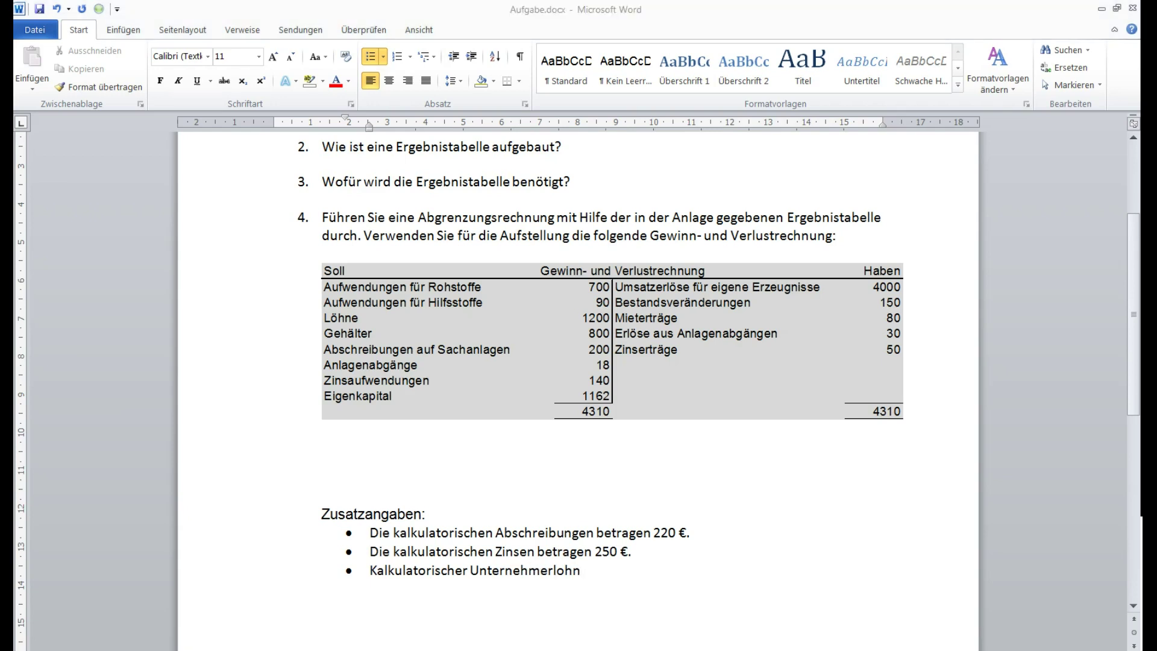
# Complete the Kalkulatorischer Unternehmerlohn bullet with the amount 15 €.
pyautogui.click(607, 572)
pyautogui.click(619, 564)
pyautogui.write('1')
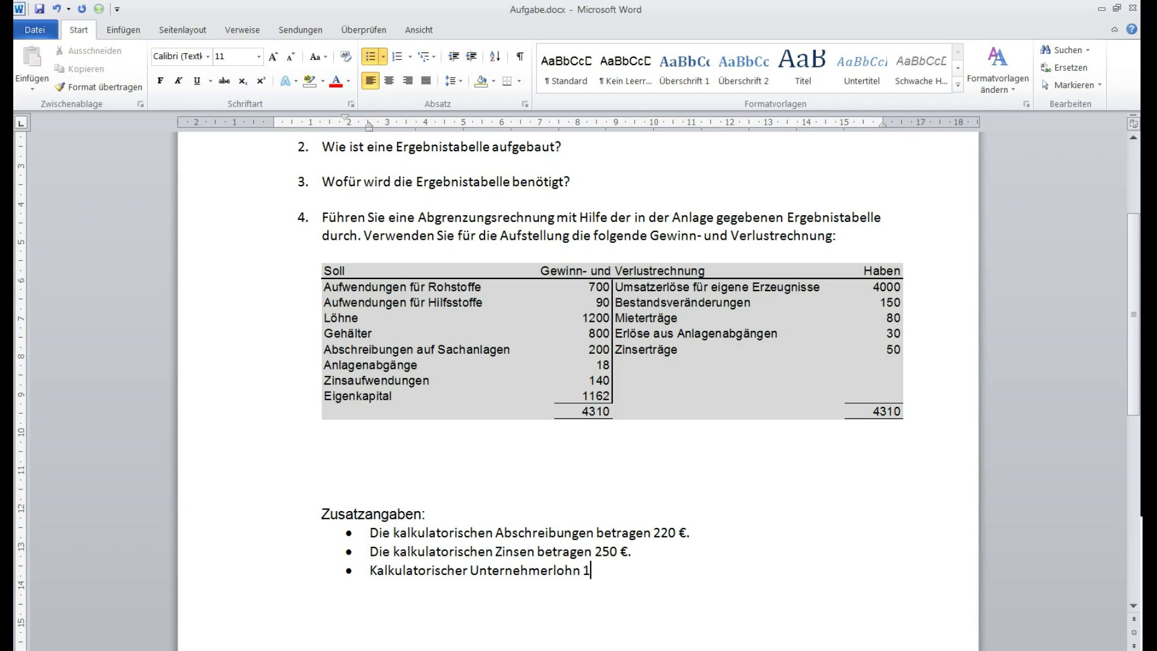
pyautogui.write('5 €')
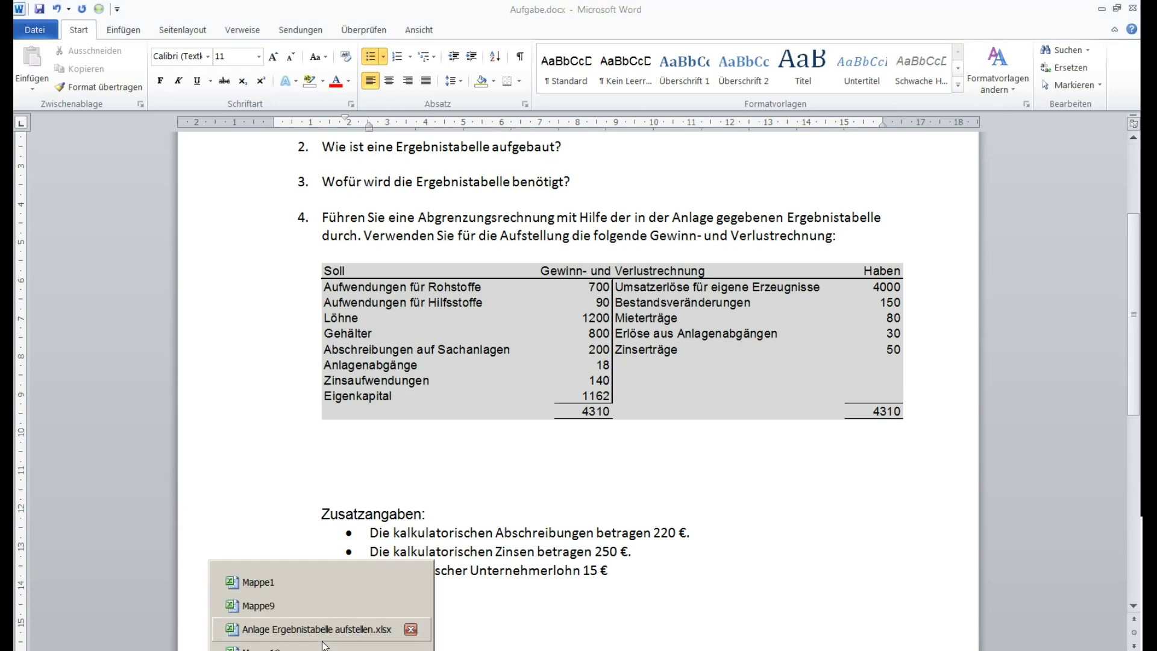
# Back in the Excel workbook, label A20 "kalkulatorischer Unternehmerlohn" and enter 15 in G20 under Erträge, with the red arrow beside it.
pyautogui.click(406, 626)
pyautogui.click(173, 480)
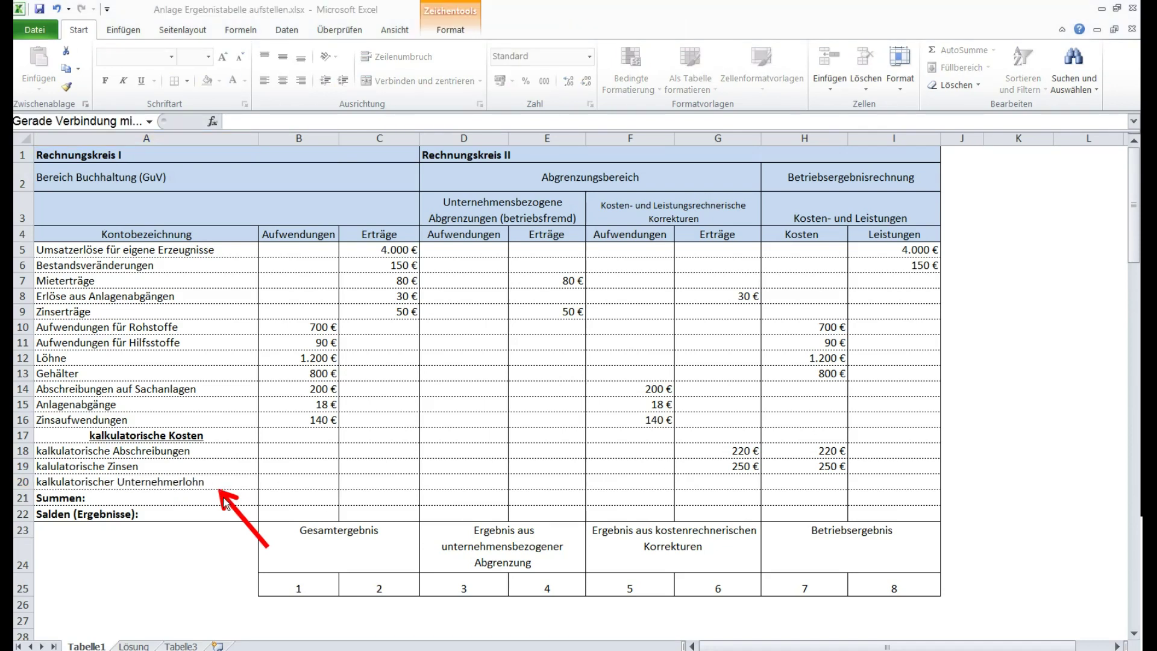
pyautogui.moveTo(229, 503); pyautogui.dragTo(780, 503)
pyautogui.click(734, 482)
pyautogui.write('15')
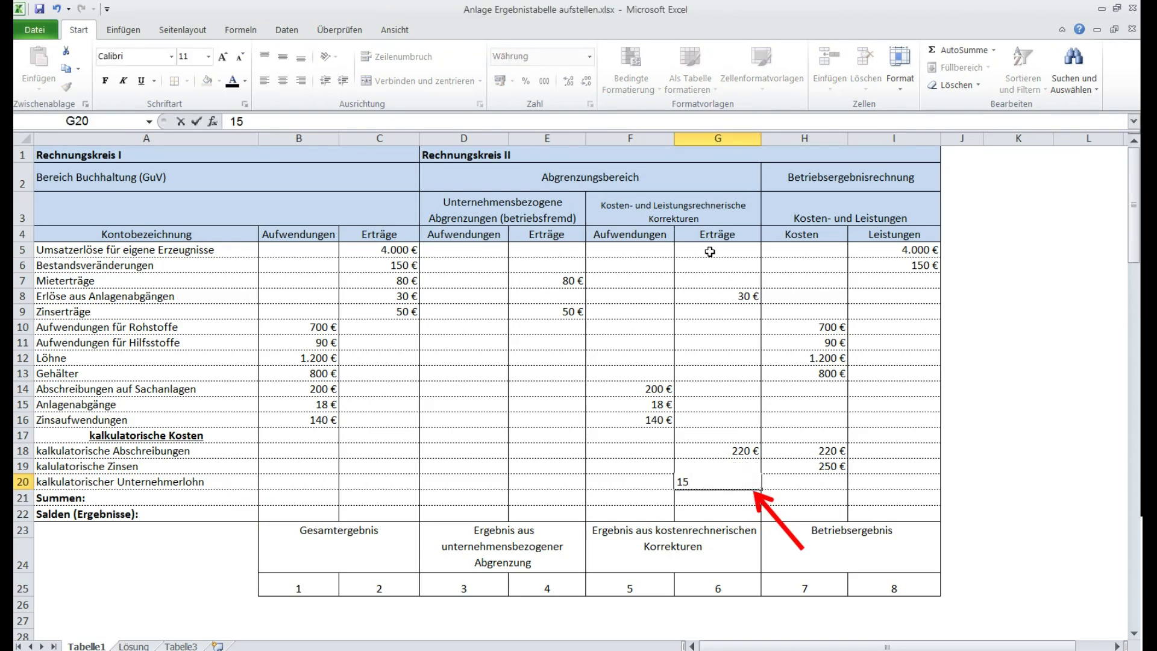
pyautogui.click(762, 505)
# Move the red arrow to H20 and enter 15 for the kalkulatorischer Unternehmerlohn under Kosten.
pyautogui.moveTo(764, 505); pyautogui.dragTo(839, 509)
pyautogui.click(816, 486)
pyautogui.write('15')
pyautogui.click(826, 491)
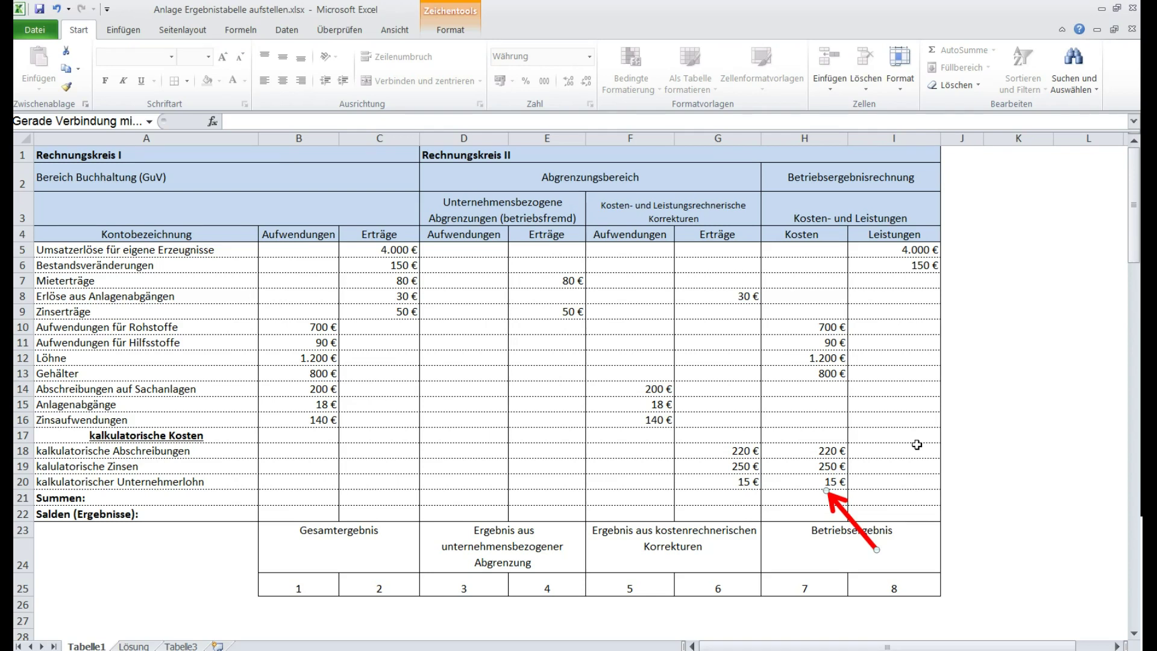
# Highlight the Aufwendungen in B6:B16, then point the red arrow from the Zinsaufwendungen in B16 to their counterpart in F16.
pyautogui.moveTo(842, 514); pyautogui.dragTo(350, 450)
pyautogui.moveTo(313, 267); pyautogui.dragTo(299, 425)
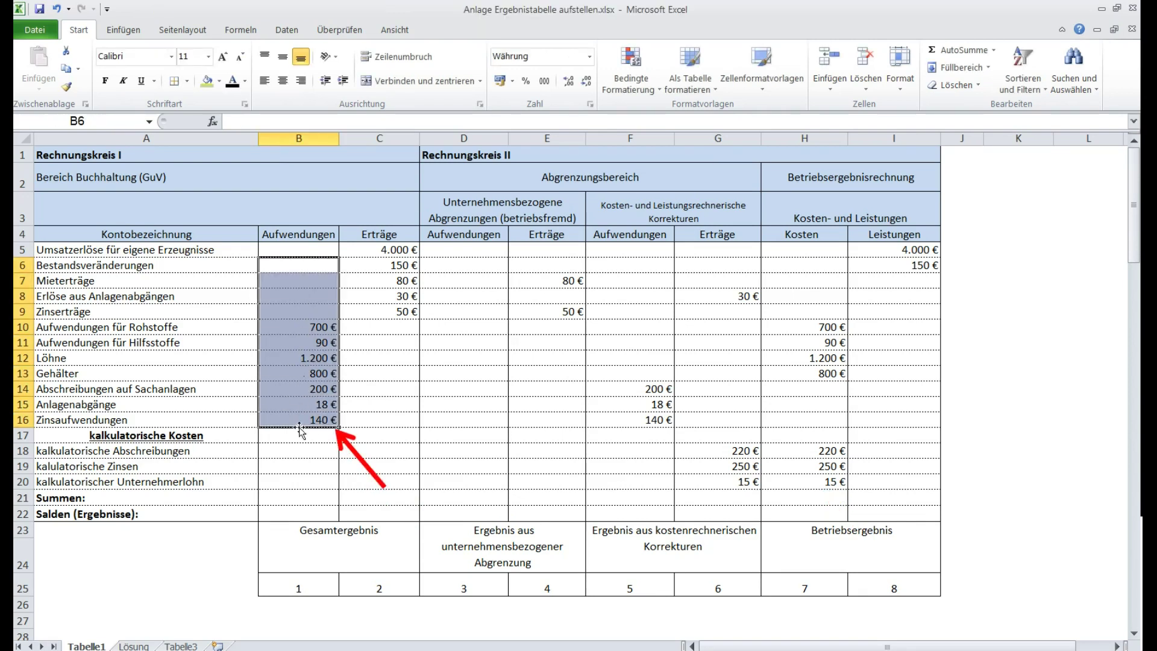
pyautogui.click(341, 438)
pyautogui.click(313, 422)
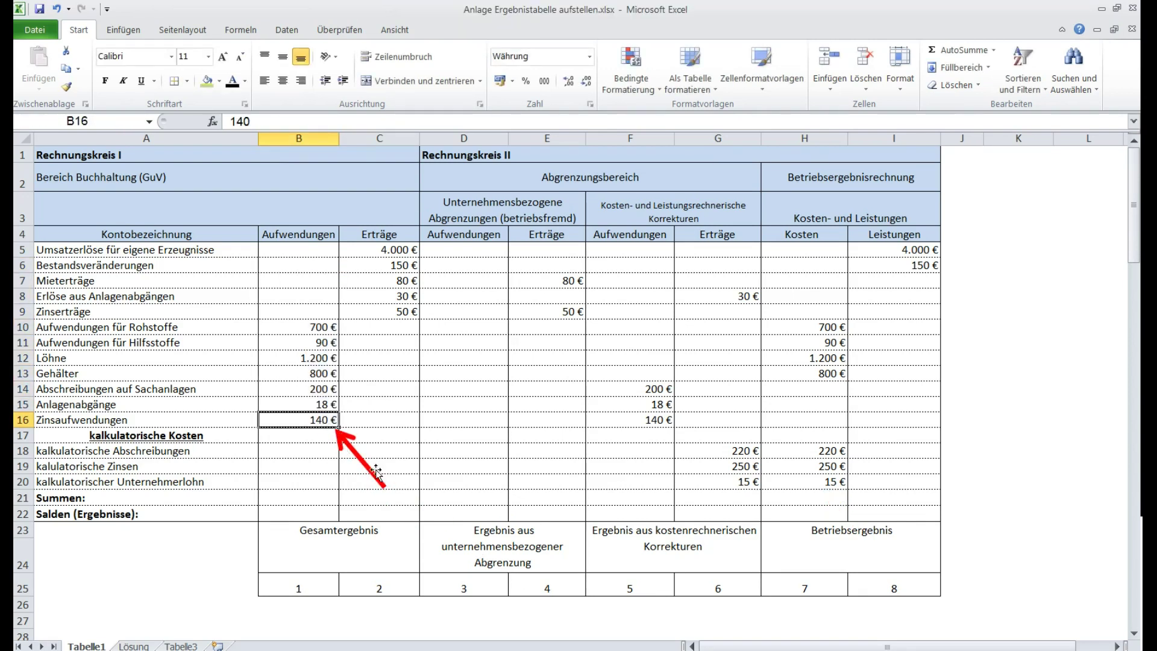
pyautogui.moveTo(340, 439); pyautogui.dragTo(668, 452)
pyautogui.click(318, 484)
pyautogui.click(315, 421)
pyautogui.click(640, 426)
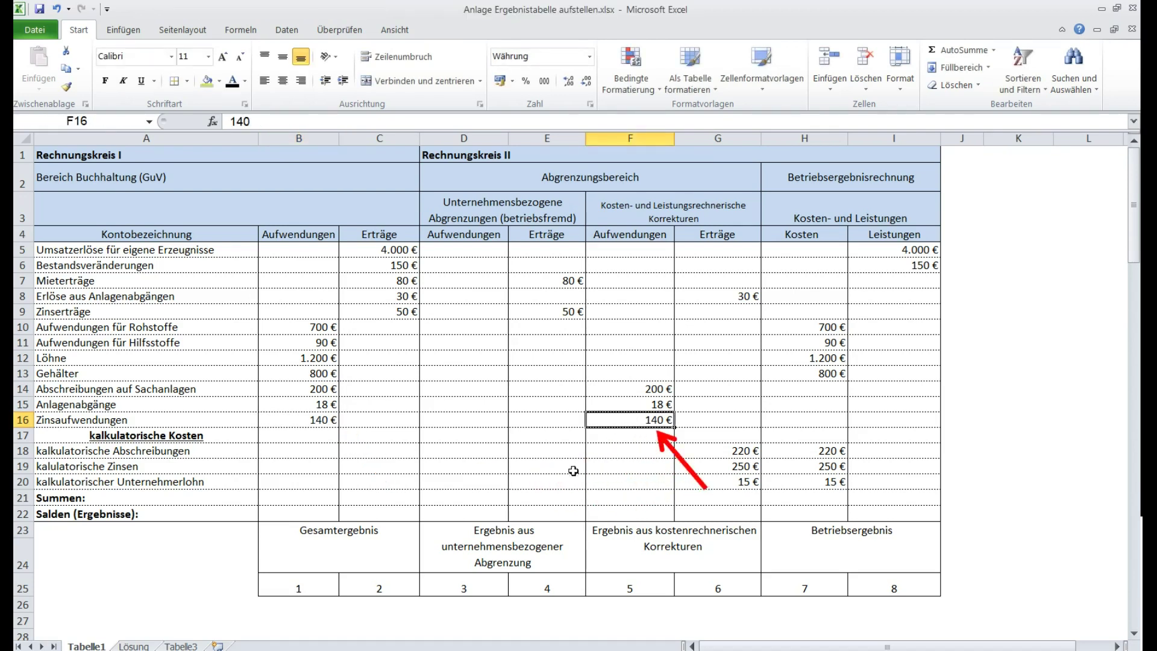
# Point the red arrow at the kalkulatorische Zinsen in row 19 and at the Unternehmerlohn amounts in G20 and H20.
pyautogui.moveTo(665, 446); pyautogui.dragTo(784, 470)
pyautogui.click(733, 467)
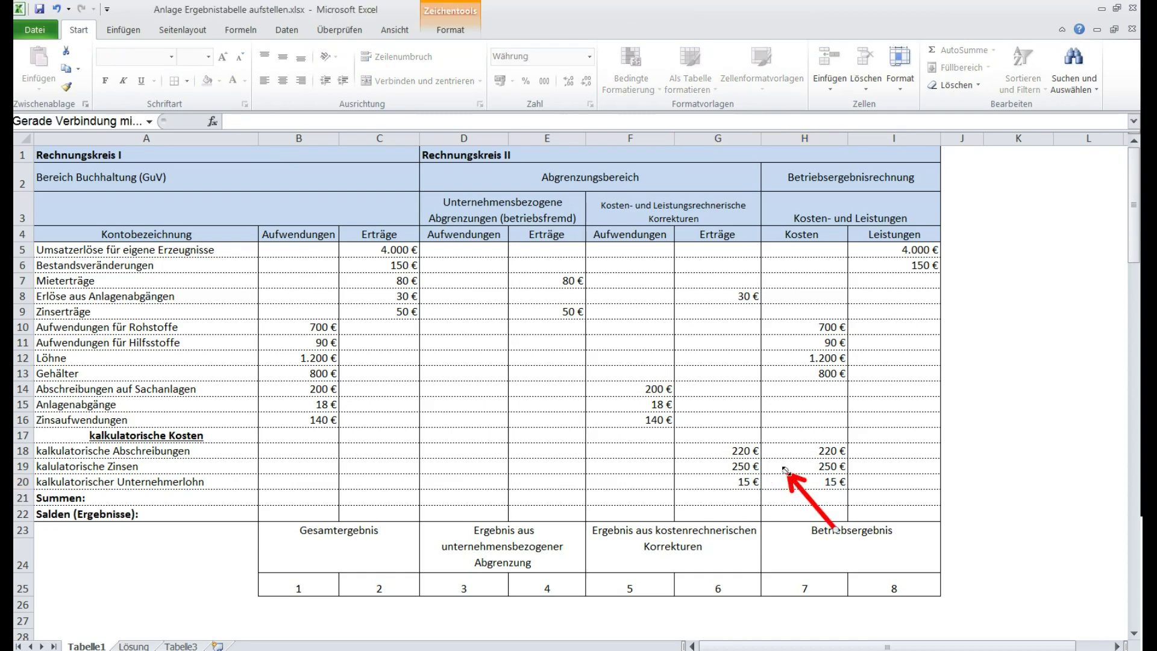
pyautogui.click(784, 469)
pyautogui.moveTo(796, 481)
pyautogui.mouseDown()
pyautogui.moveTo(758, 499)
pyautogui.moveTo(788, 486)
pyautogui.mouseUp()
pyautogui.click(753, 489)
pyautogui.click(790, 486)
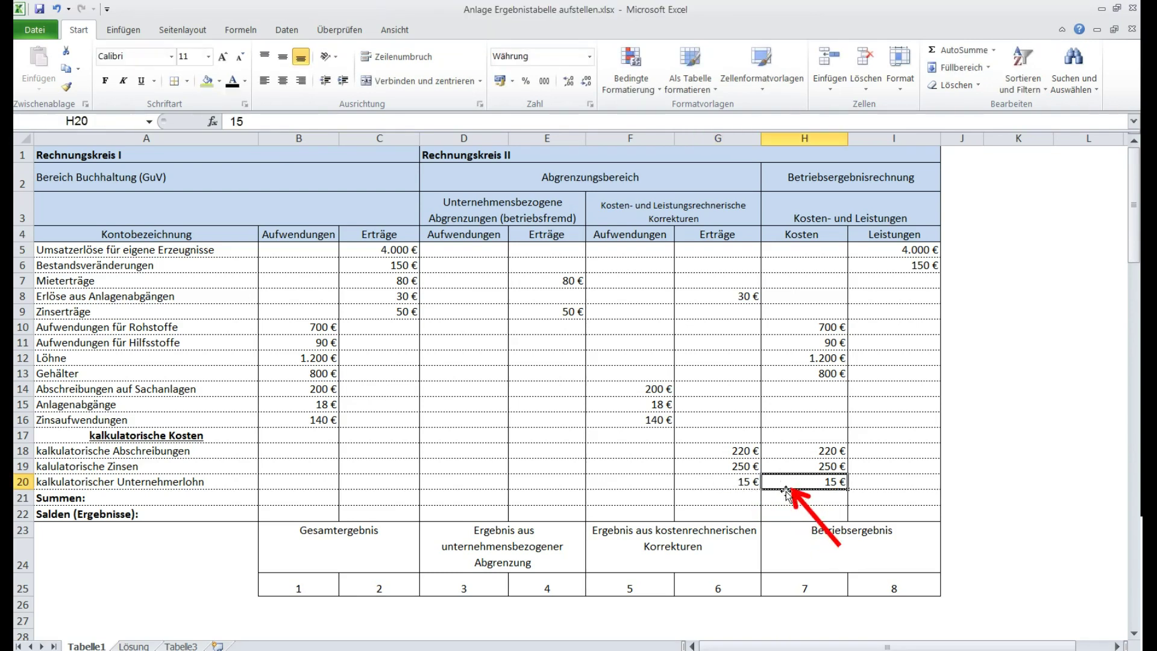
# Move the red arrow between the Zinsaufwendungen in B16 and the kalkulatorische Zinsen in H19 to compare the two amounts.
pyautogui.click(629, 421)
pyautogui.moveTo(791, 498); pyautogui.dragTo(343, 450)
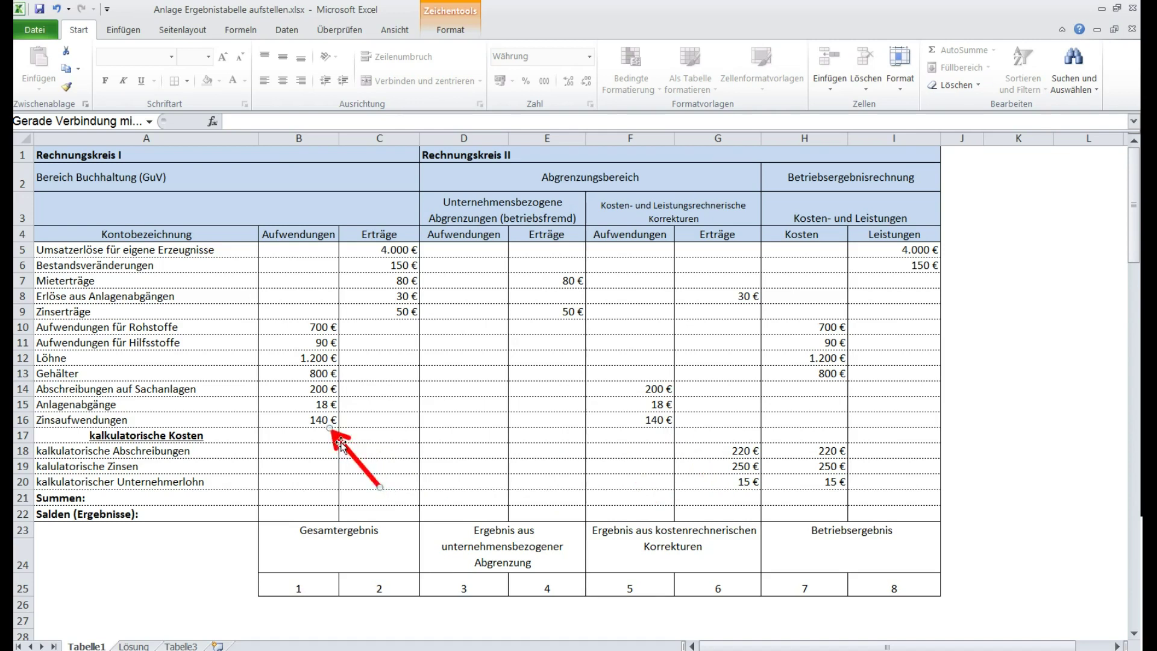
pyautogui.moveTo(341, 444); pyautogui.dragTo(815, 486)
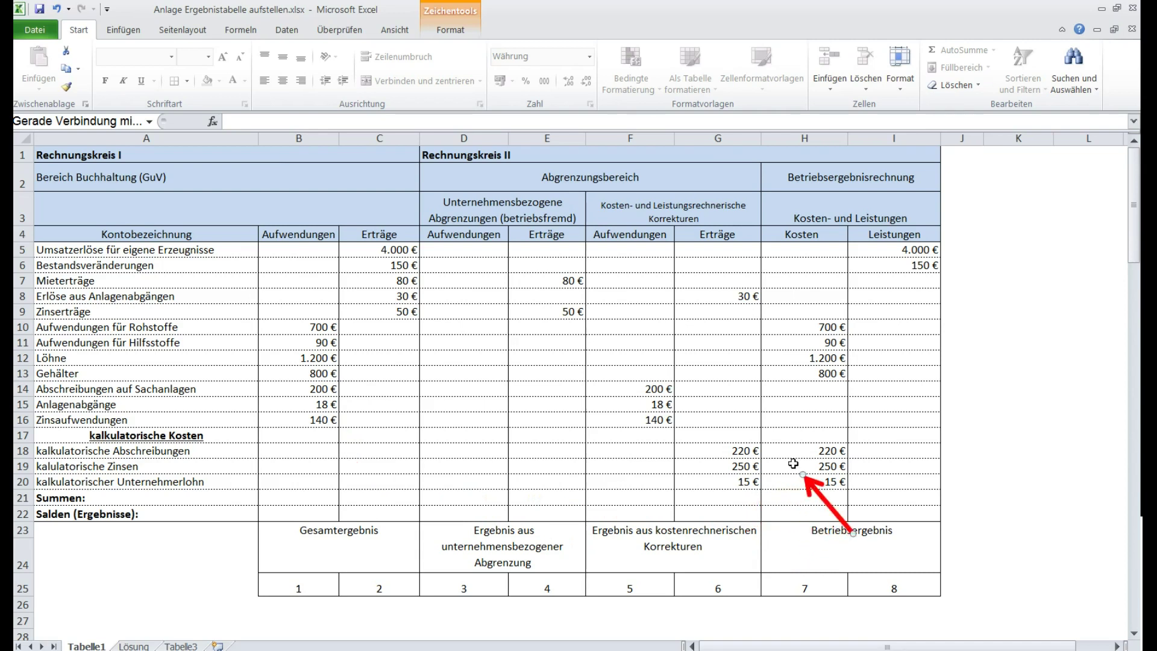
pyautogui.click(793, 464)
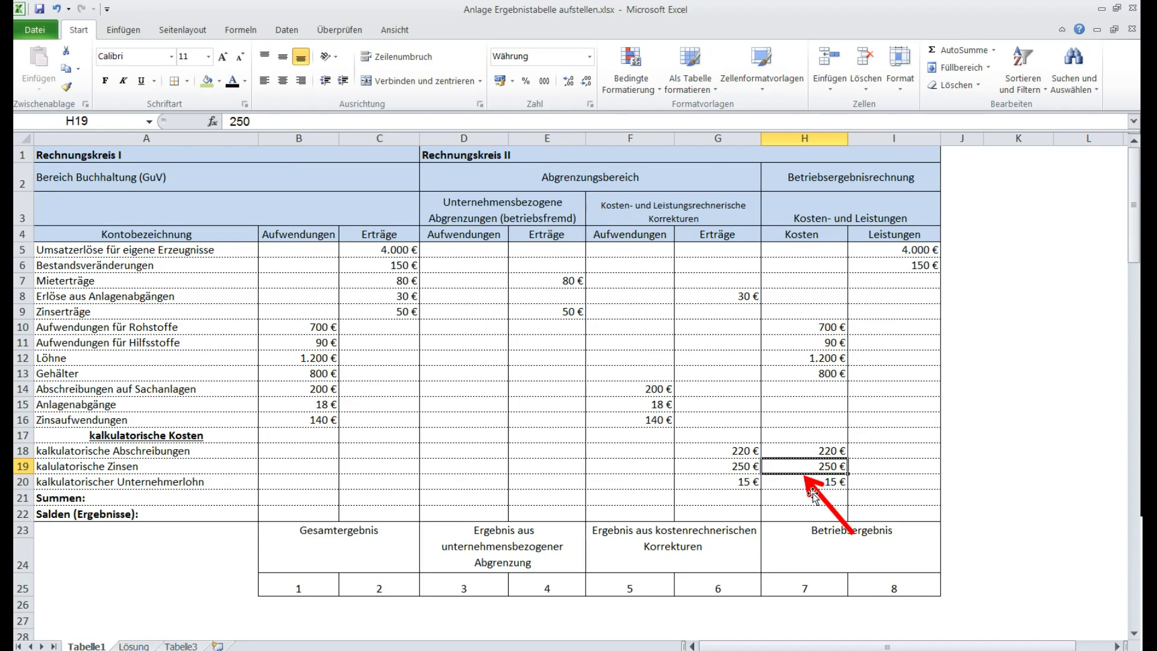
pyautogui.moveTo(816, 494); pyautogui.dragTo(352, 446)
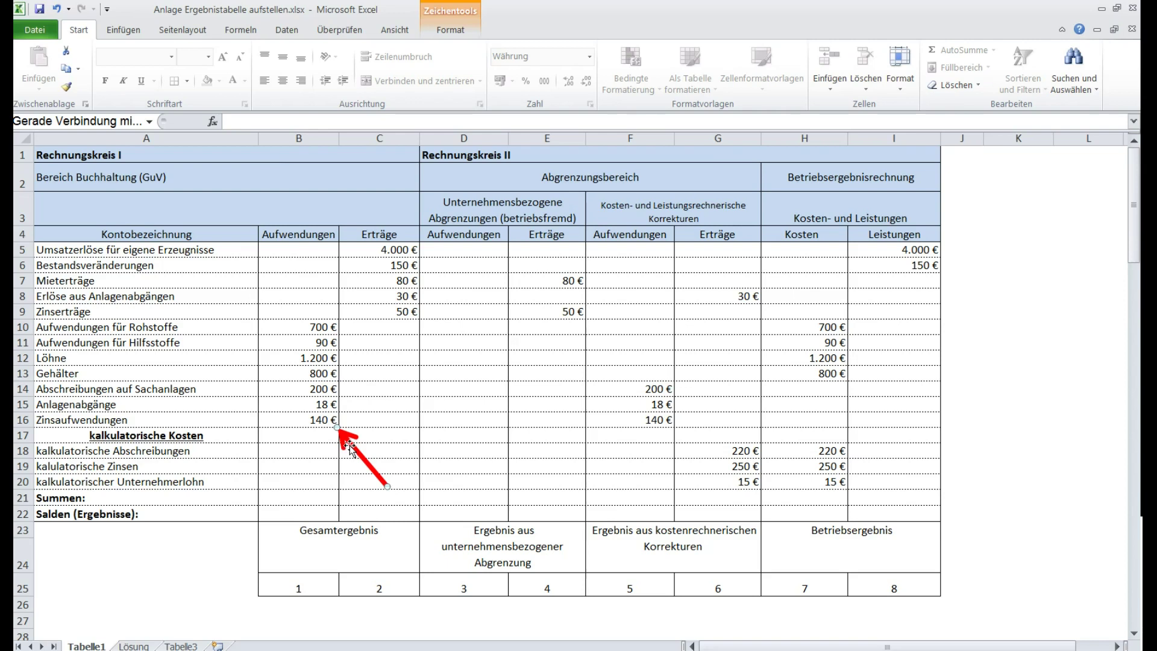
pyautogui.moveTo(350, 449); pyautogui.dragTo(858, 494)
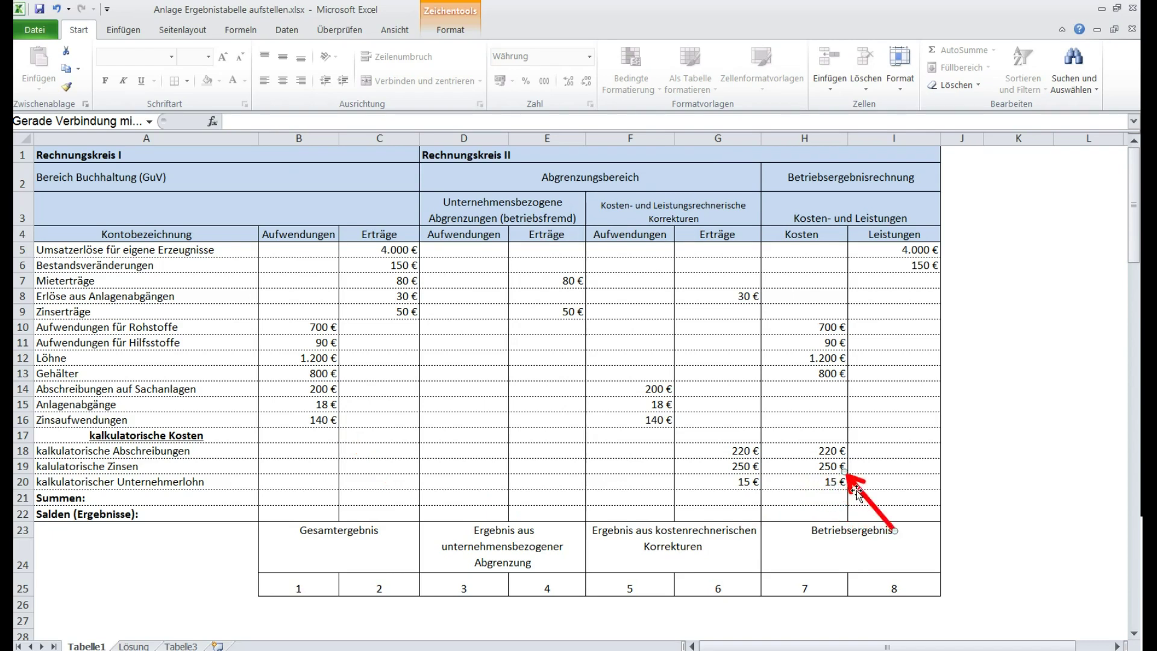
# Compare the empty Aufwendungen cell B20 with the Unternehmerlohn in H20 using the red arrow, and highlight the Kosten in H10:H19.
pyautogui.moveTo(858, 493); pyautogui.dragTo(336, 511)
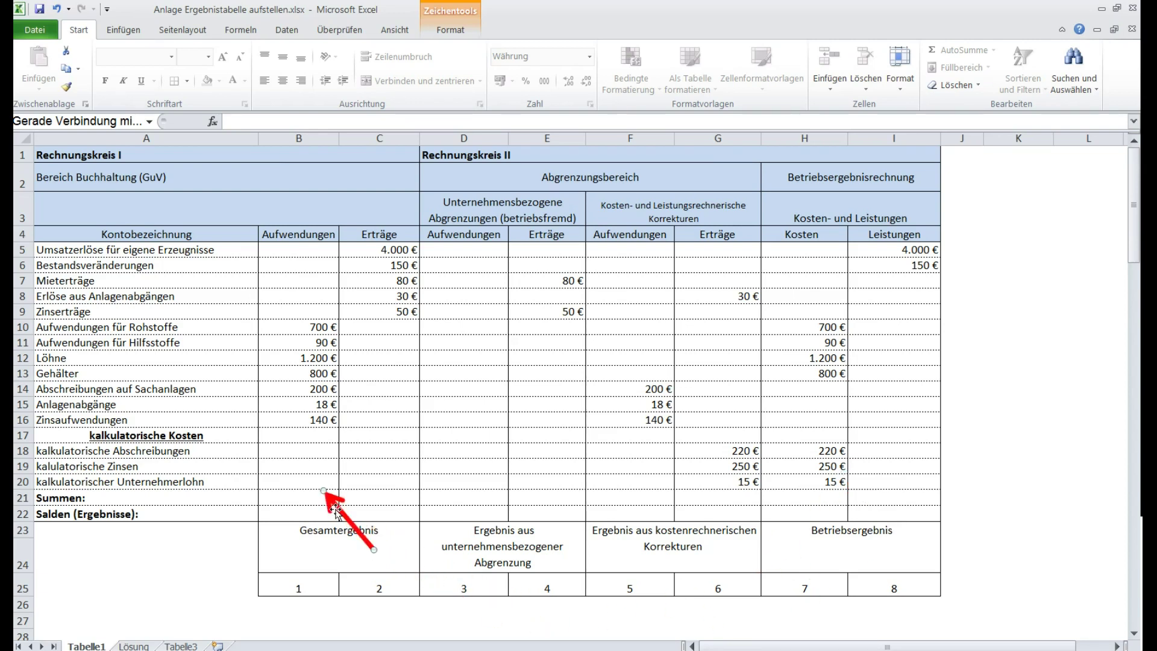
pyautogui.click(305, 480)
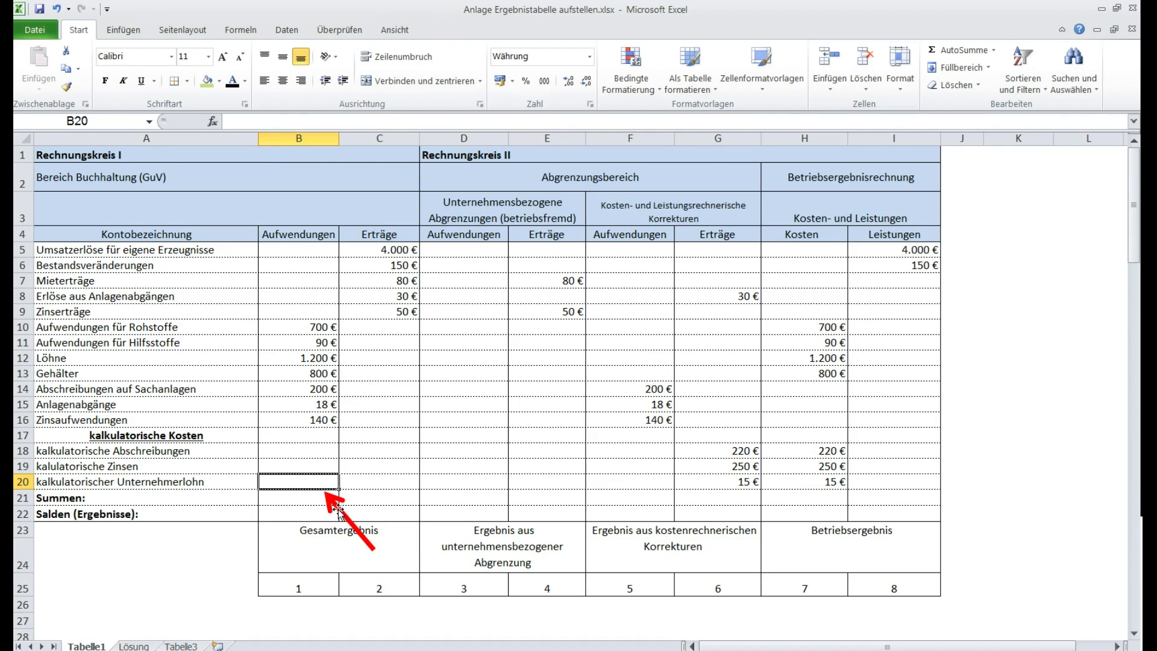
pyautogui.moveTo(338, 511); pyautogui.dragTo(844, 512)
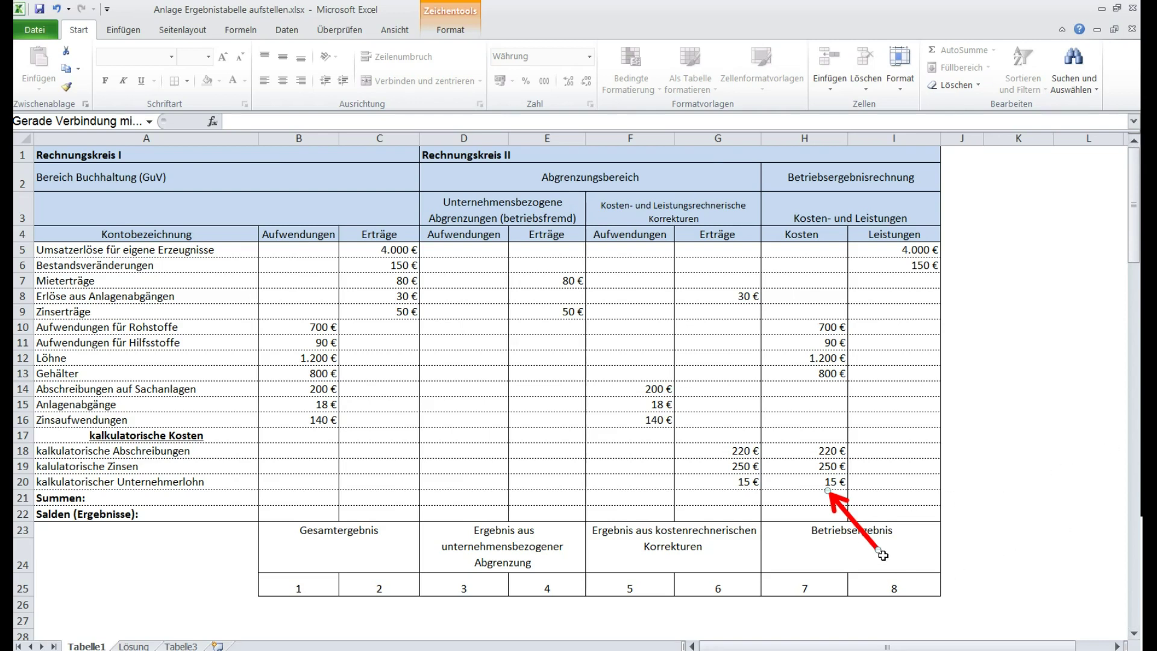
pyautogui.moveTo(846, 511); pyautogui.dragTo(861, 512)
pyautogui.moveTo(822, 326); pyautogui.dragTo(818, 462)
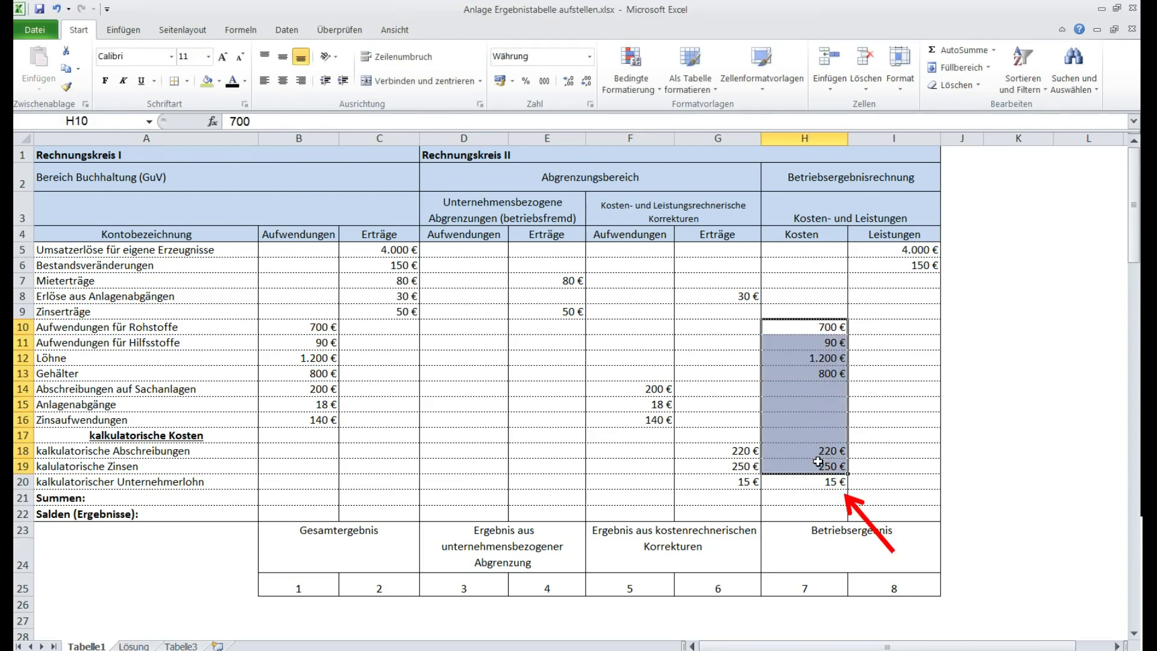
pyautogui.moveTo(845, 494); pyautogui.dragTo(337, 487)
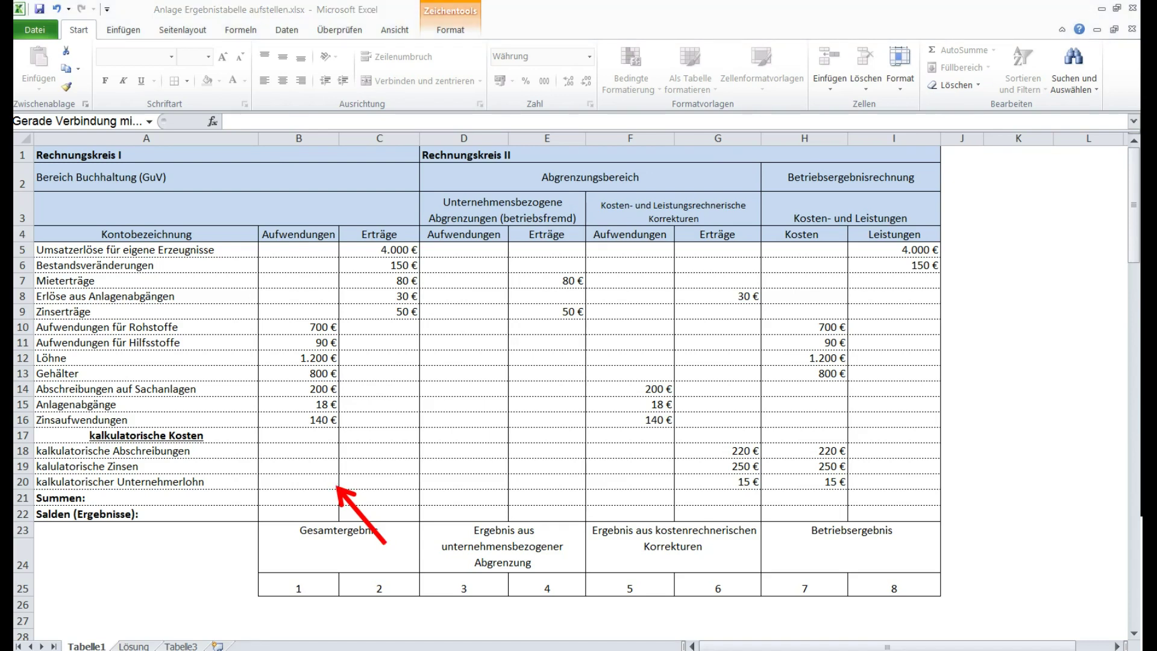
# Point the red arrow at the Gehälter in H13 and highlight the Kosten and Leistungen in H5:I13.
pyautogui.click(352, 504)
pyautogui.moveTo(352, 504); pyautogui.dragTo(865, 395)
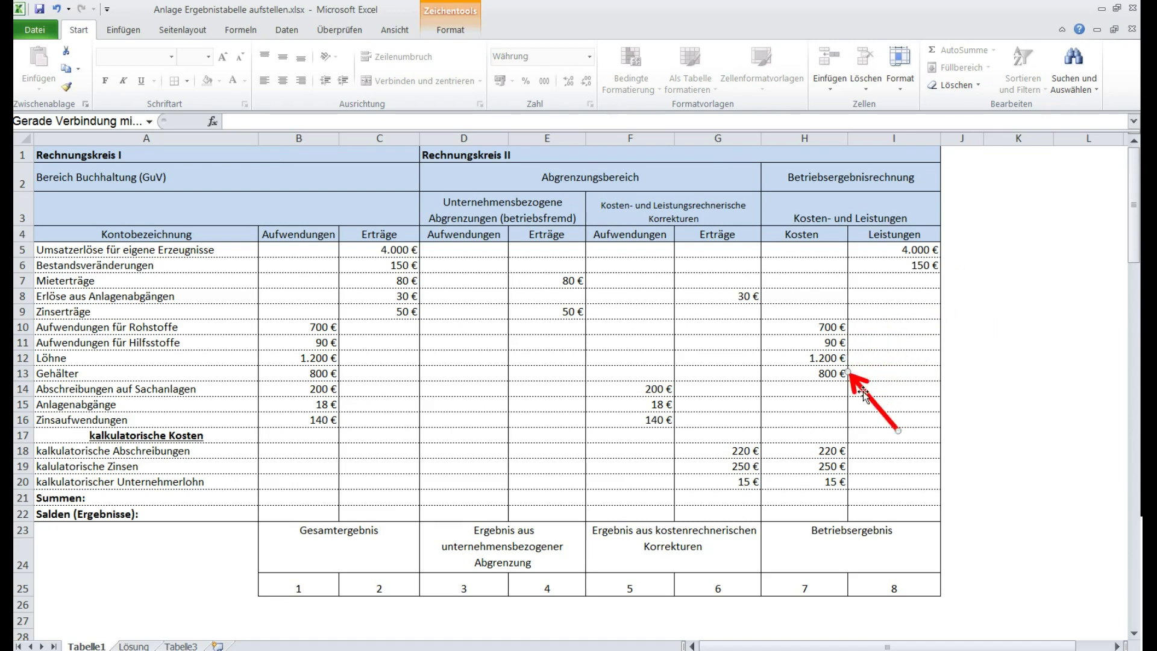
pyautogui.moveTo(807, 251); pyautogui.dragTo(877, 371)
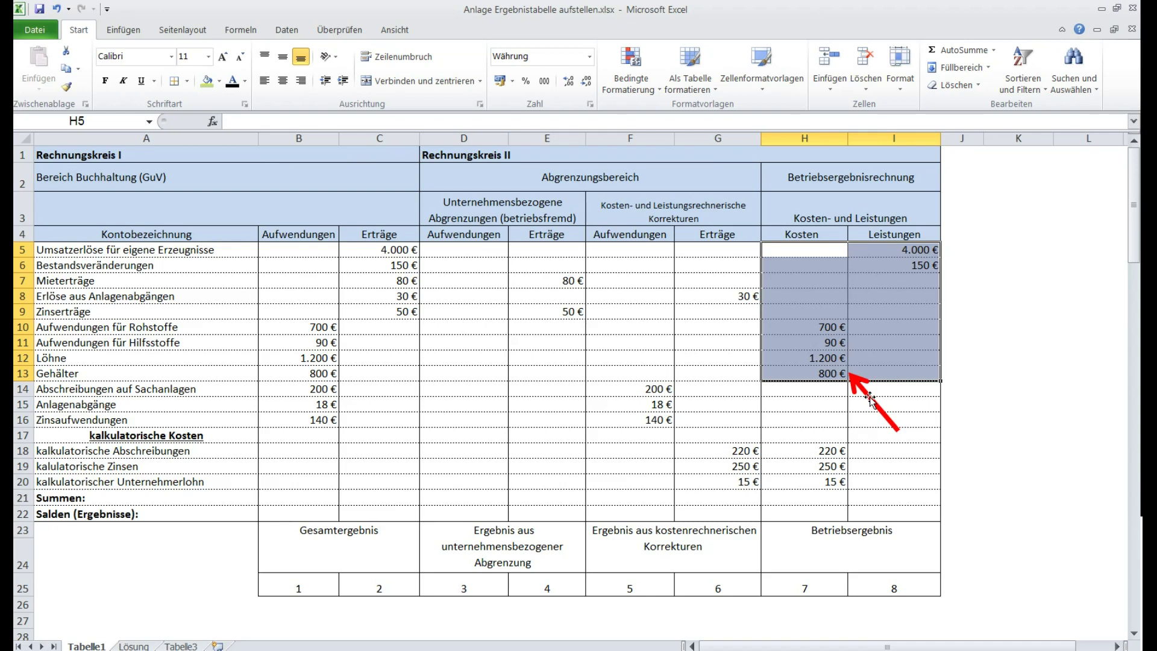
# Point the red arrow at the betriebsfremde Erträge in E7 and E9, and highlight the unternehmensbezogene Abgrenzungen in D5:E22.
pyautogui.click(870, 399)
pyautogui.moveTo(869, 398)
pyautogui.mouseDown()
pyautogui.moveTo(649, 336)
pyautogui.moveTo(612, 312)
pyautogui.mouseUp()
pyautogui.click(547, 281)
pyautogui.click(550, 311)
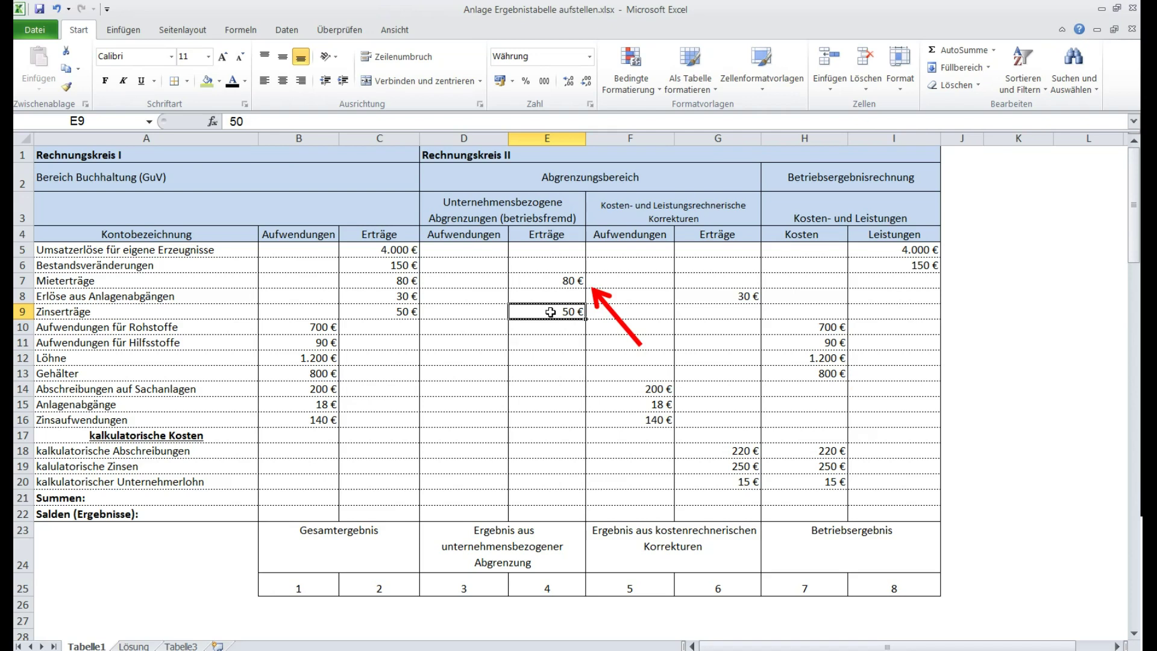
pyautogui.moveTo(609, 309); pyautogui.dragTo(608, 334)
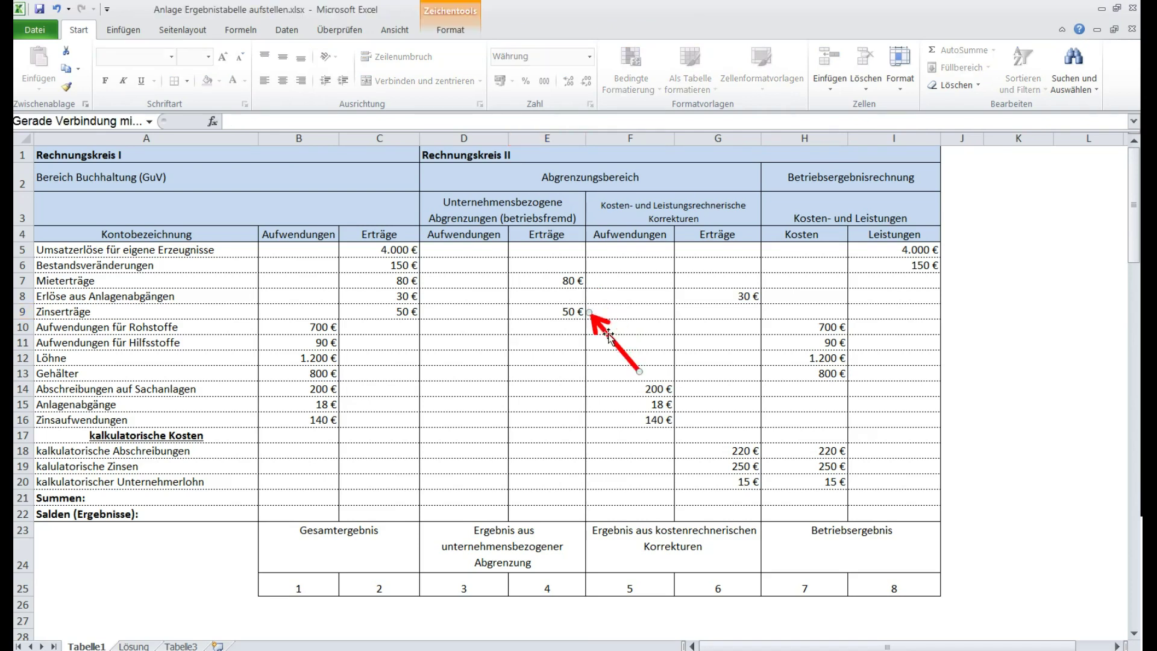
pyautogui.moveTo(465, 250); pyautogui.dragTo(569, 513)
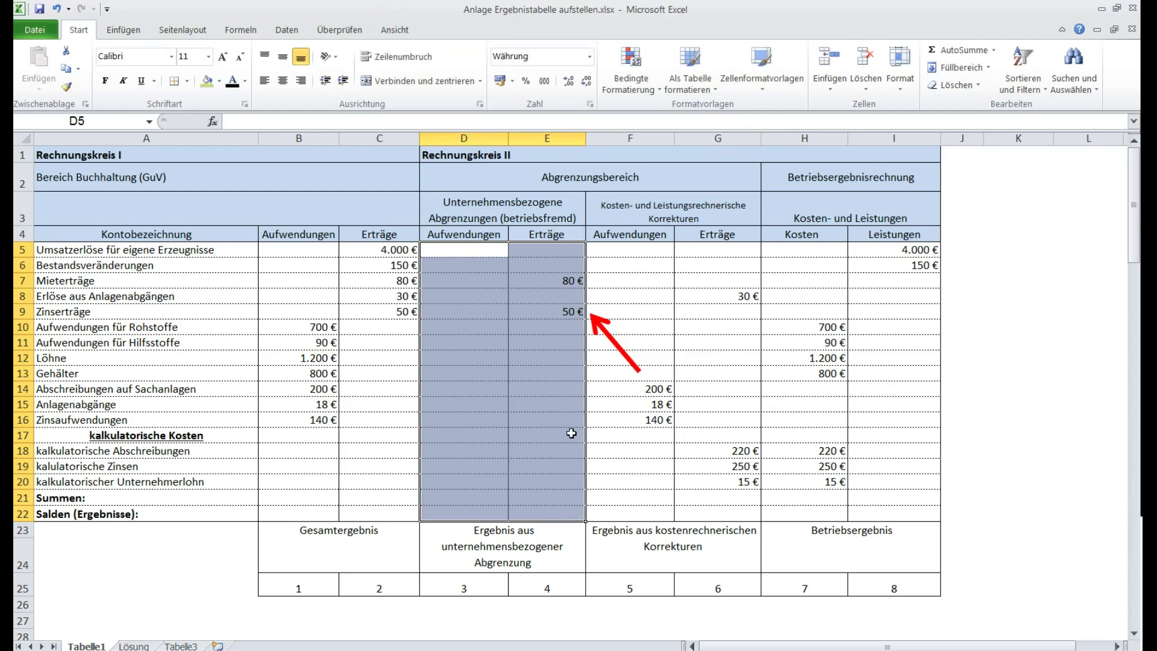
# Highlight the kostenrechnerische Korrekturen in F5:G15 and F14:G20, with the red arrow beside the Unternehmerlohn in G20.
pyautogui.click(606, 337)
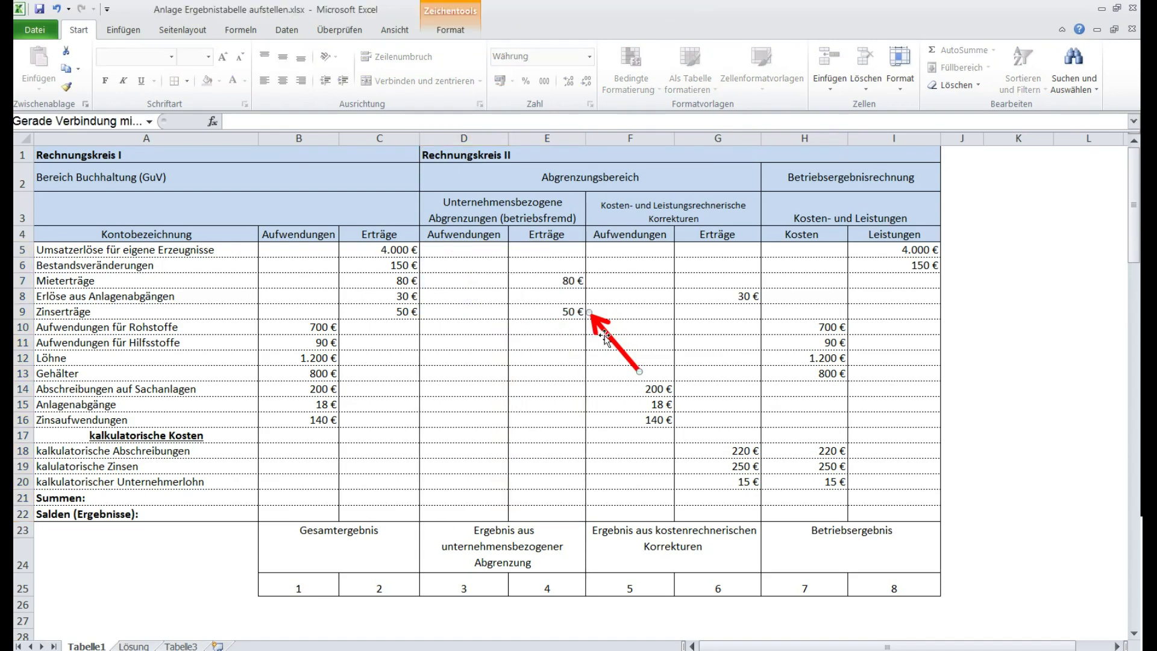
pyautogui.moveTo(604, 333); pyautogui.dragTo(775, 363)
pyautogui.moveTo(641, 250); pyautogui.dragTo(699, 397)
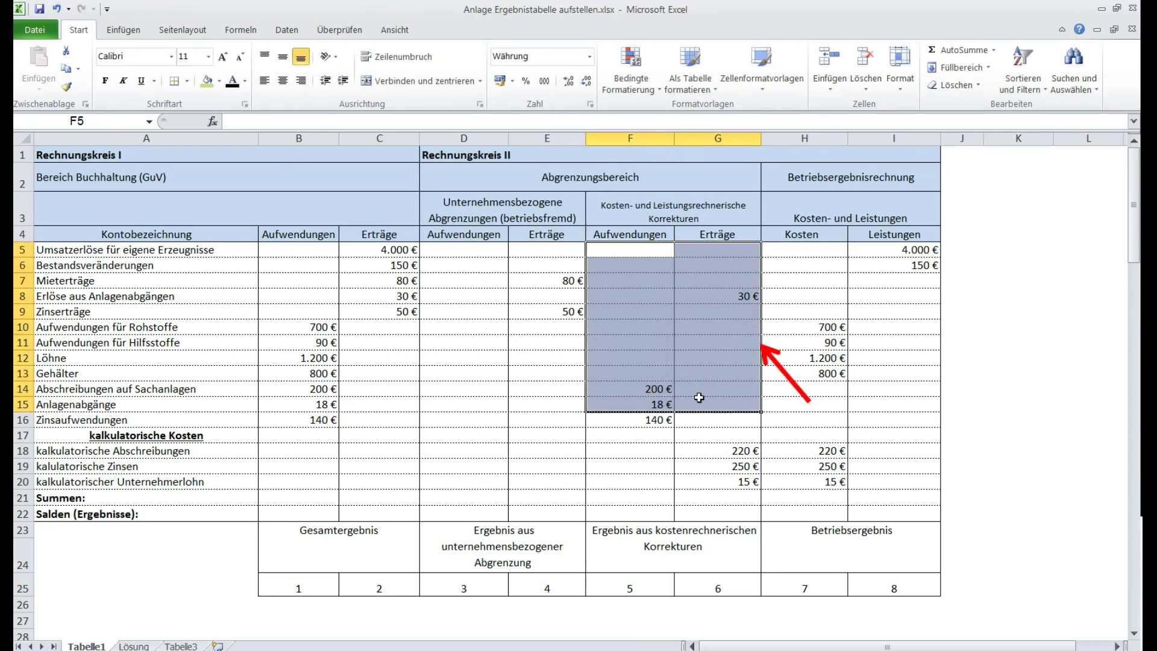
pyautogui.click(776, 365)
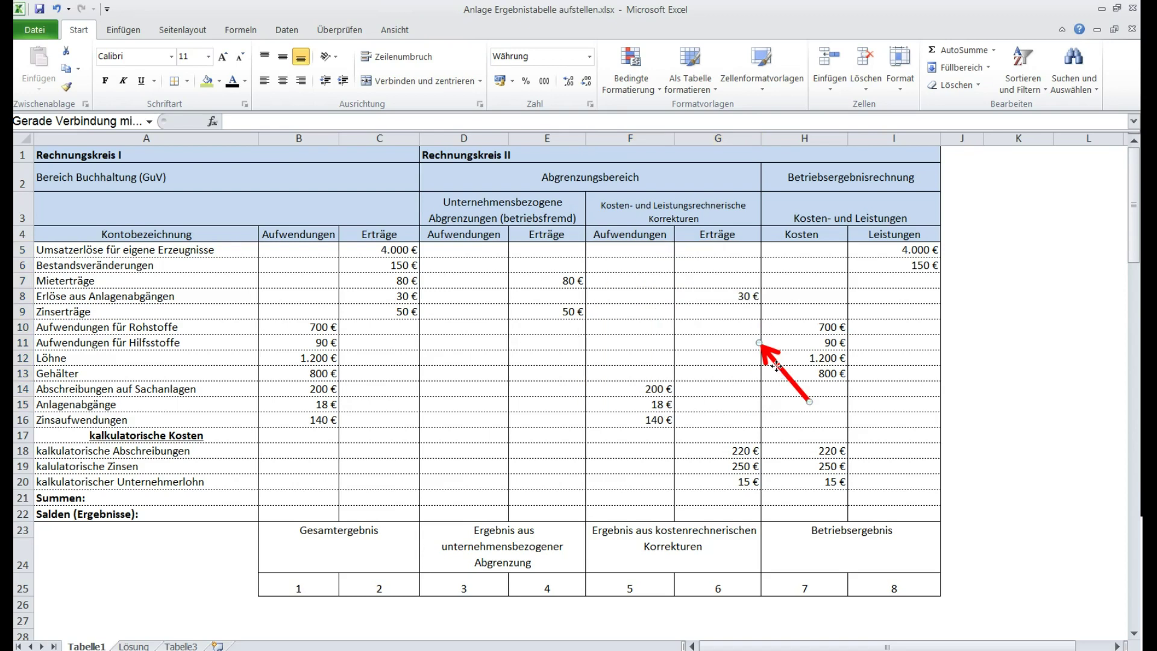
pyautogui.moveTo(776, 365); pyautogui.dragTo(779, 509)
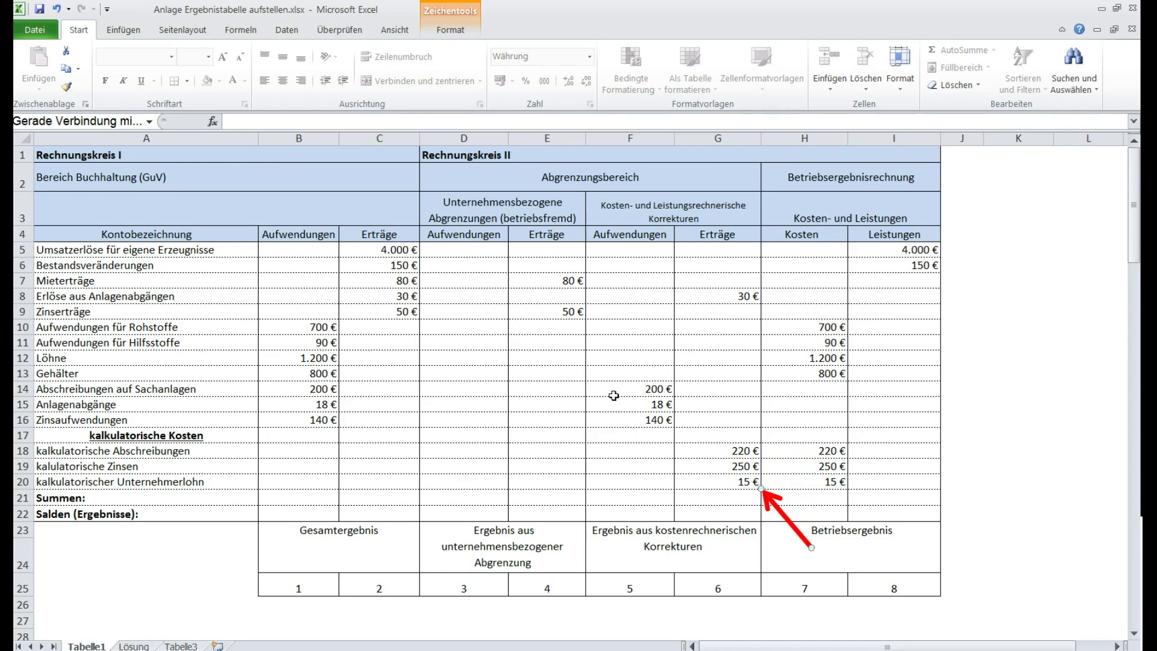
pyautogui.moveTo(610, 389); pyautogui.dragTo(709, 479)
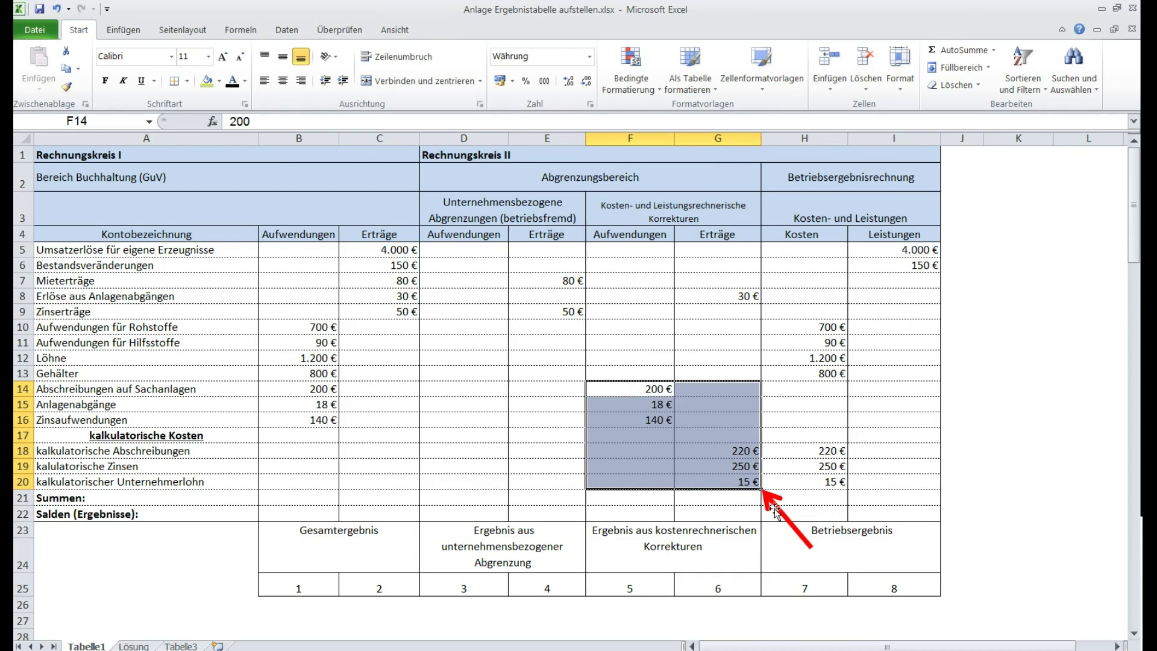
pyautogui.click(773, 505)
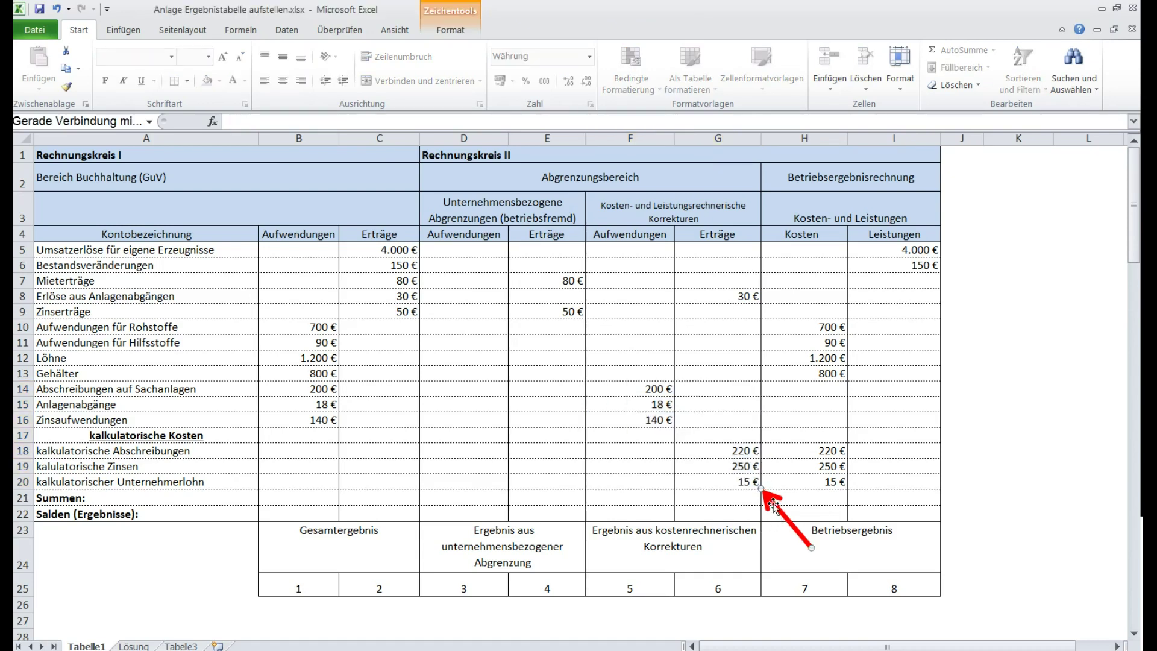
# Highlight the result area D22:J24 and place the red arrow at the end of the Summen row beside I21.
pyautogui.moveTo(773, 505); pyautogui.dragTo(464, 560)
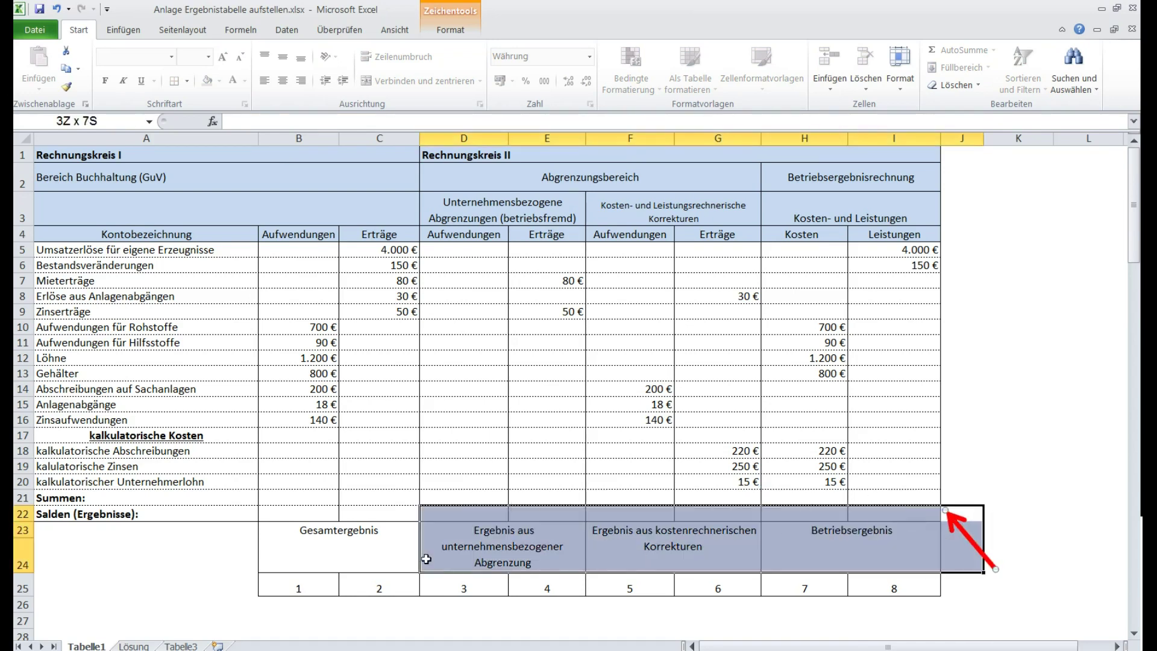
pyautogui.hotkey('ctrl', 'z')
pyautogui.hotkey('ctrl', 'z')
pyautogui.hotkey('ctrl', 'z')
pyautogui.hotkey('ctrl', 'z')
pyautogui.hotkey('ctrl', 'z')
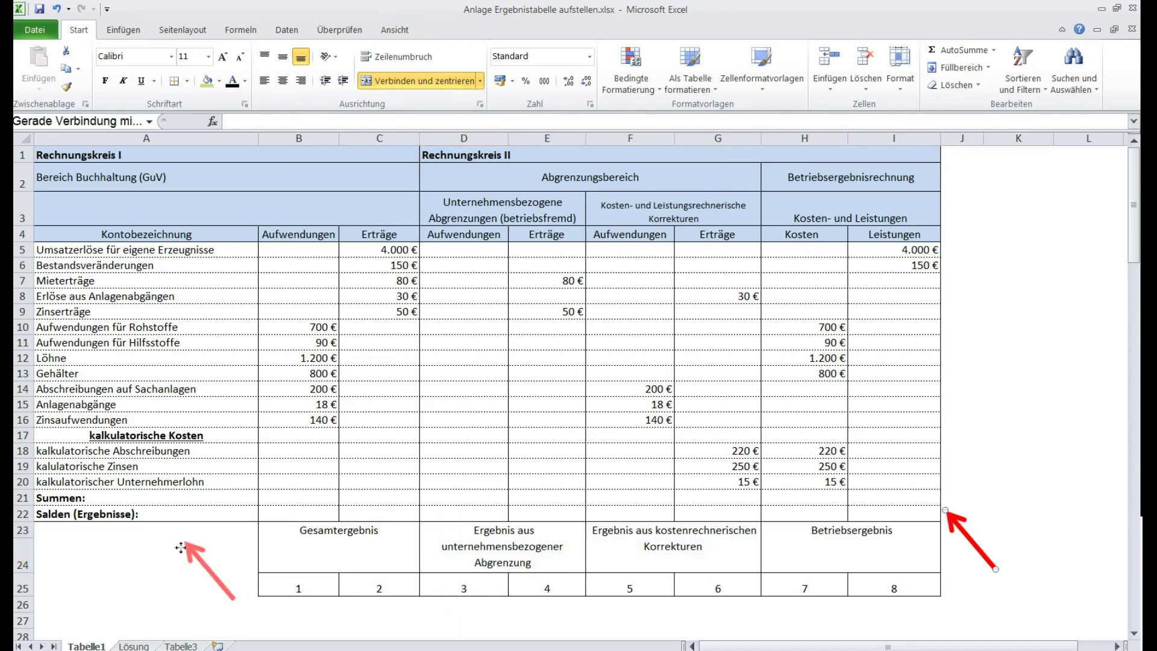
pyautogui.moveTo(408, 531); pyautogui.dragTo(986, 514)
# Total columns B to I of the table into the Summen row 21 with AutoSumme.
pyautogui.moveTo(302, 247); pyautogui.dragTo(876, 493)
pyautogui.click(954, 53)
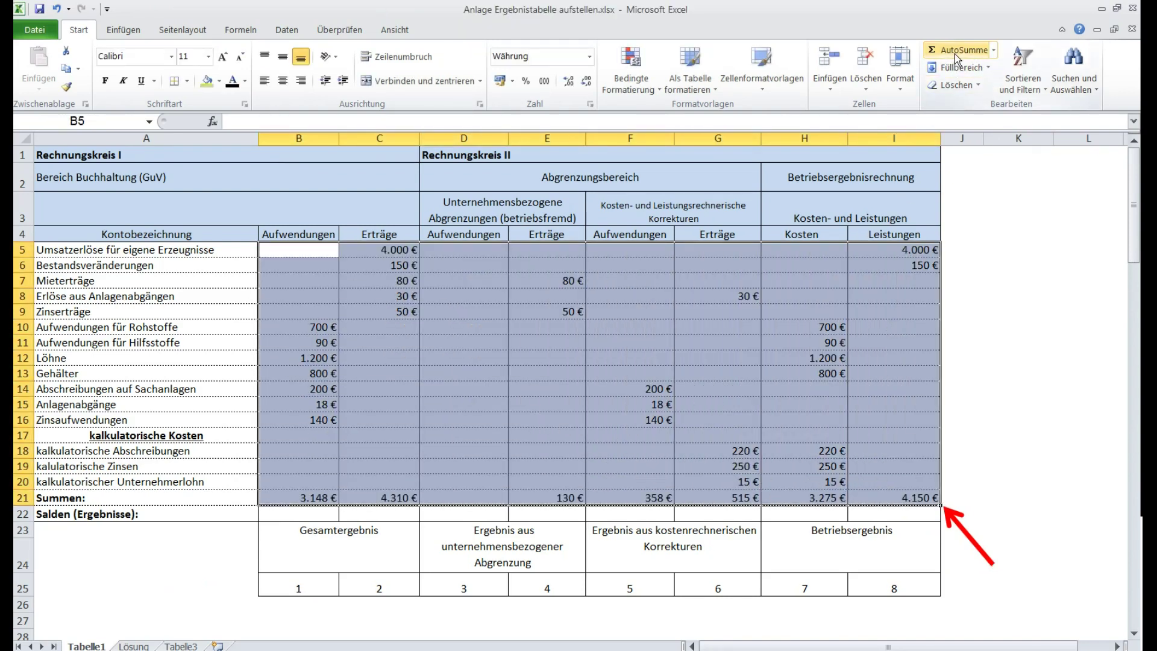
pyautogui.click(957, 522)
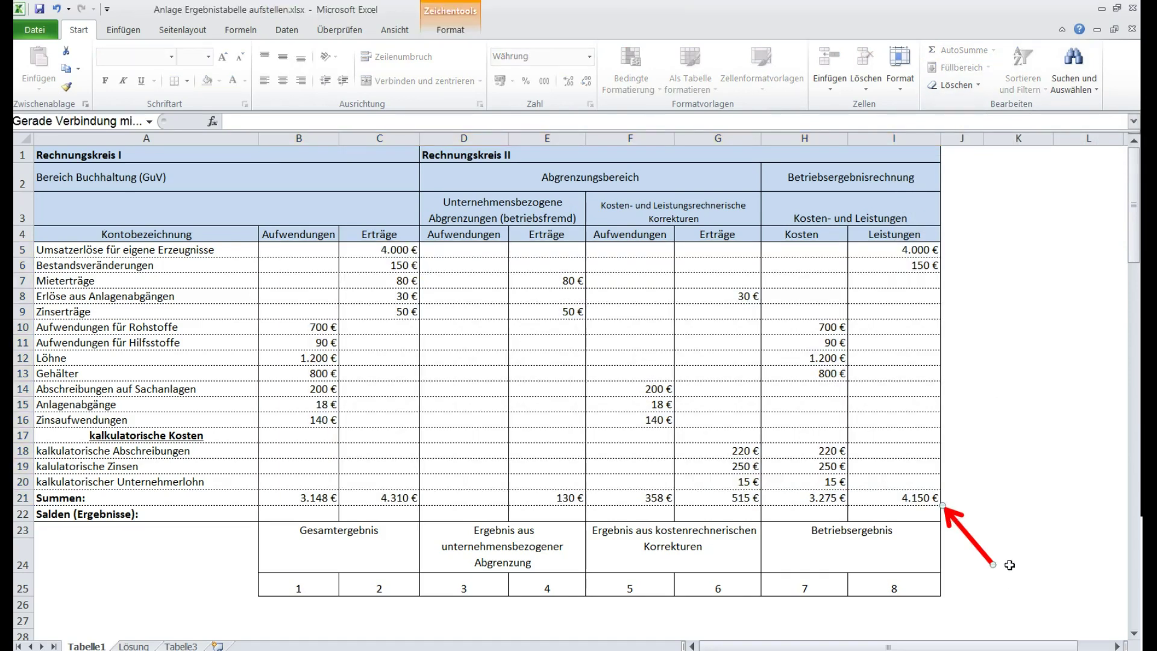
# Point the red arrow at the Gesamtergebnis field and check the sums of Erträge in C21 and Aufwendungen in B21.
pyautogui.moveTo(969, 538); pyautogui.dragTo(437, 598)
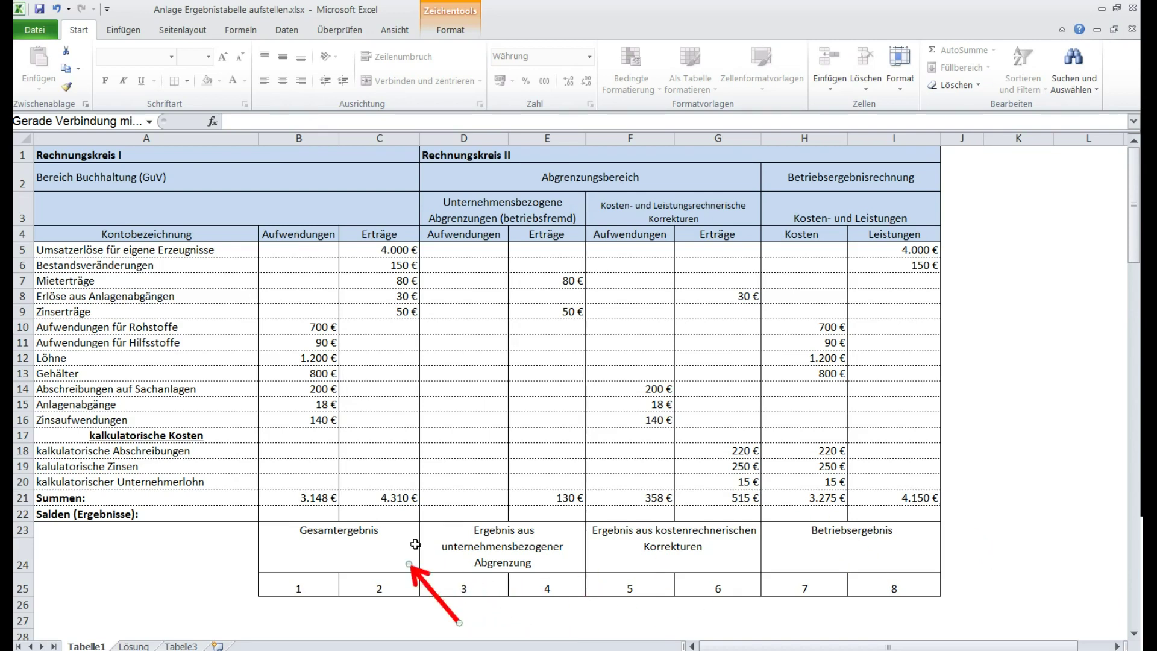
pyautogui.click(376, 500)
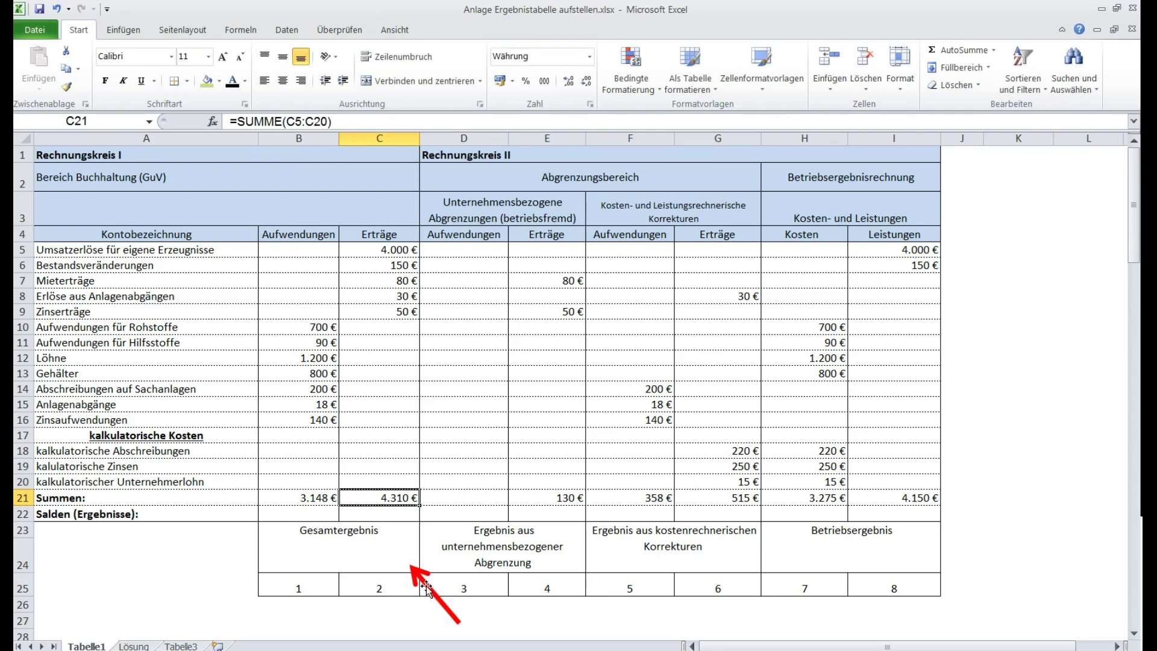
pyautogui.click(291, 497)
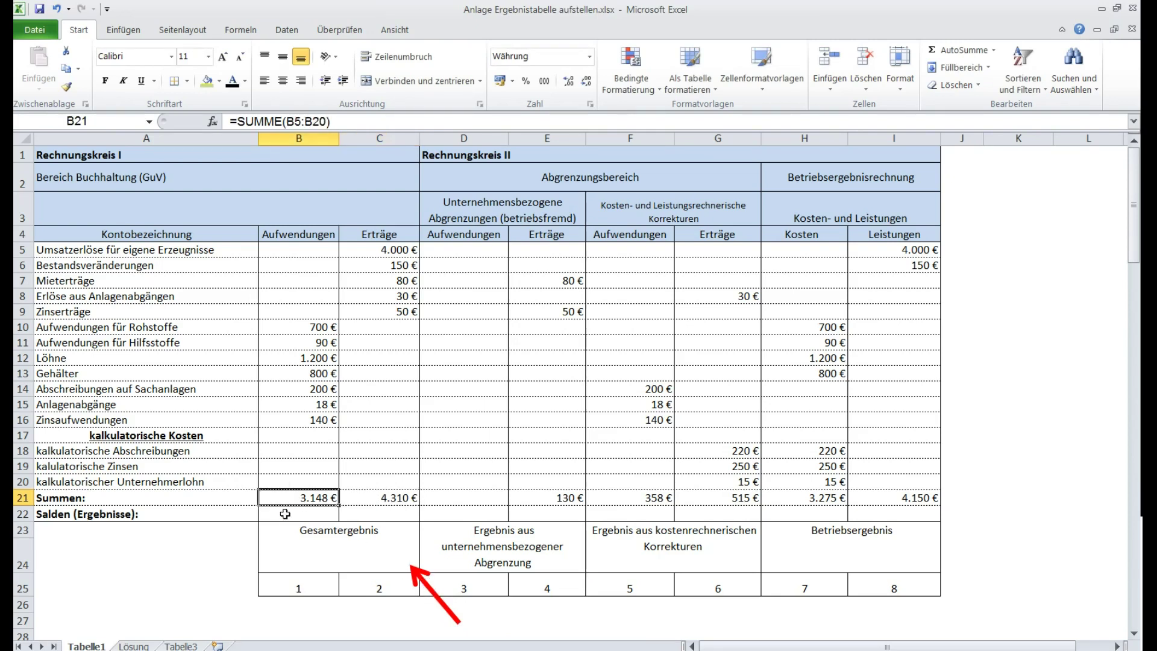
# Switch to the Rechner calculator, subtract 3148 from 4310 for the Gesamtergebnis, and minimize the calculator.
pyautogui.hotkey('alt', 'Tab')
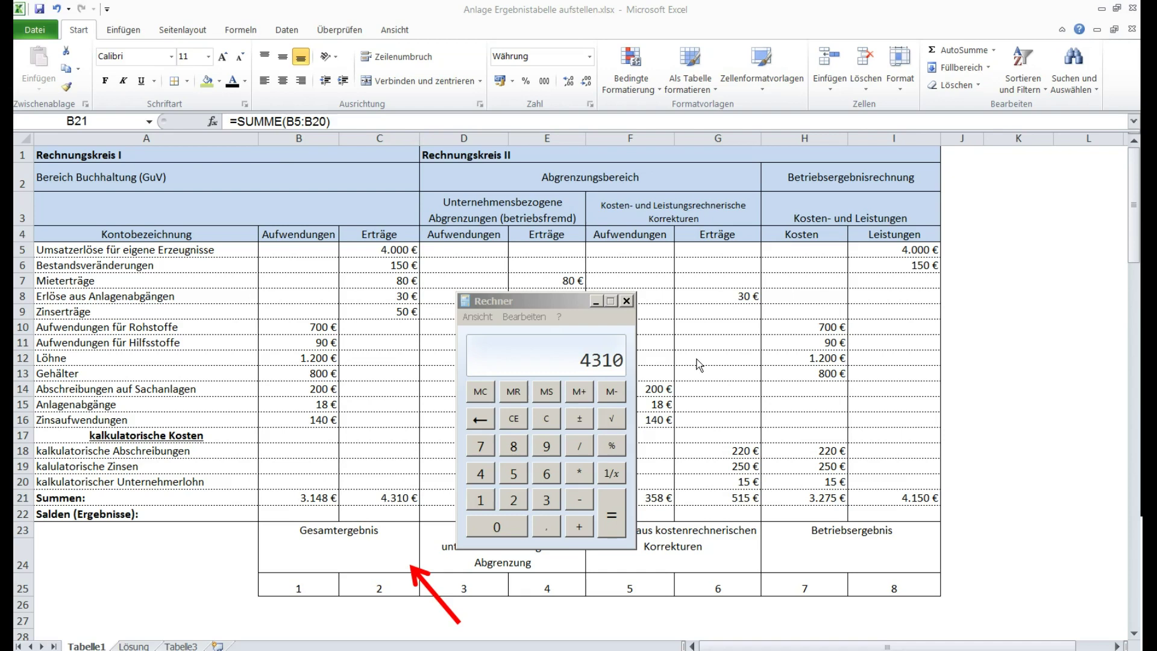
pyautogui.click(578, 501)
pyautogui.click(546, 501)
pyautogui.click(480, 500)
pyautogui.click(480, 473)
pyautogui.click(510, 447)
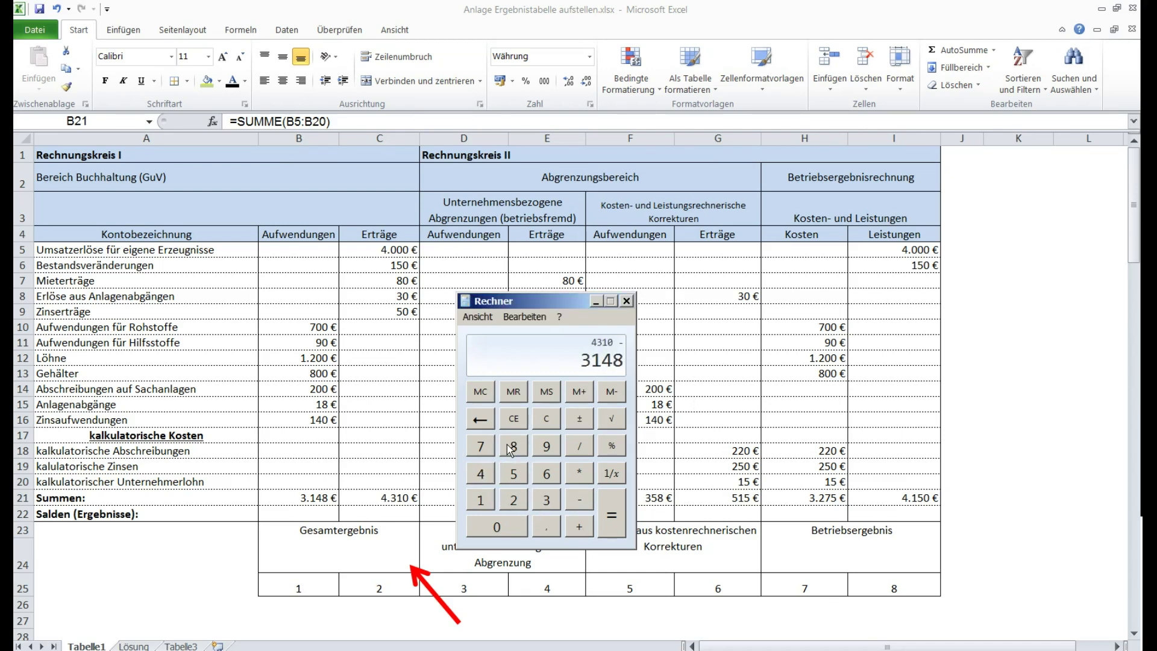
pyautogui.click(612, 511)
pyautogui.click(594, 302)
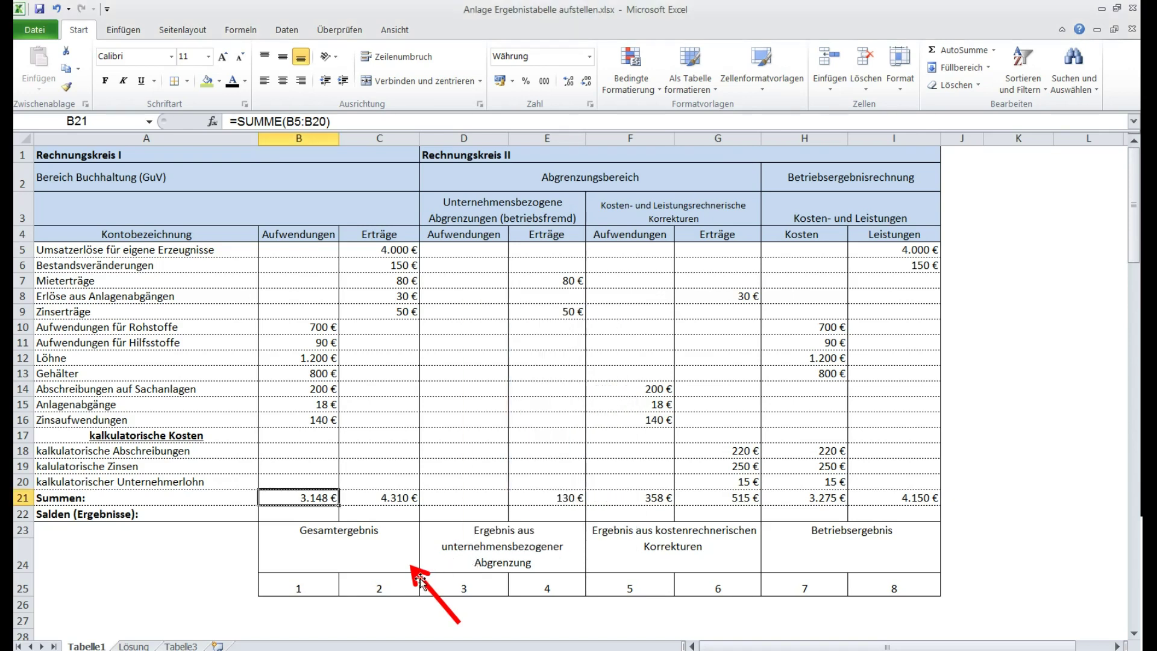
# Move the red arrow to B22 and enter the Gesamtergebnis of 1.162 € there in the Salden row.
pyautogui.moveTo(420, 580); pyautogui.dragTo(338, 534)
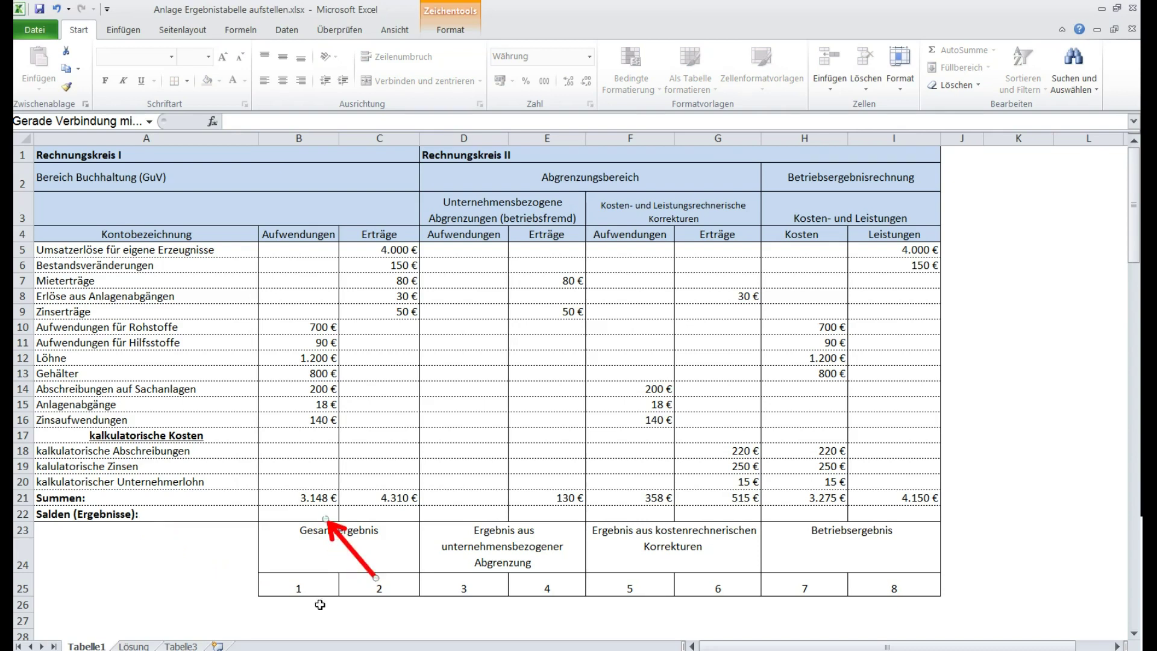
pyautogui.hotkey('alt', 'Tab')
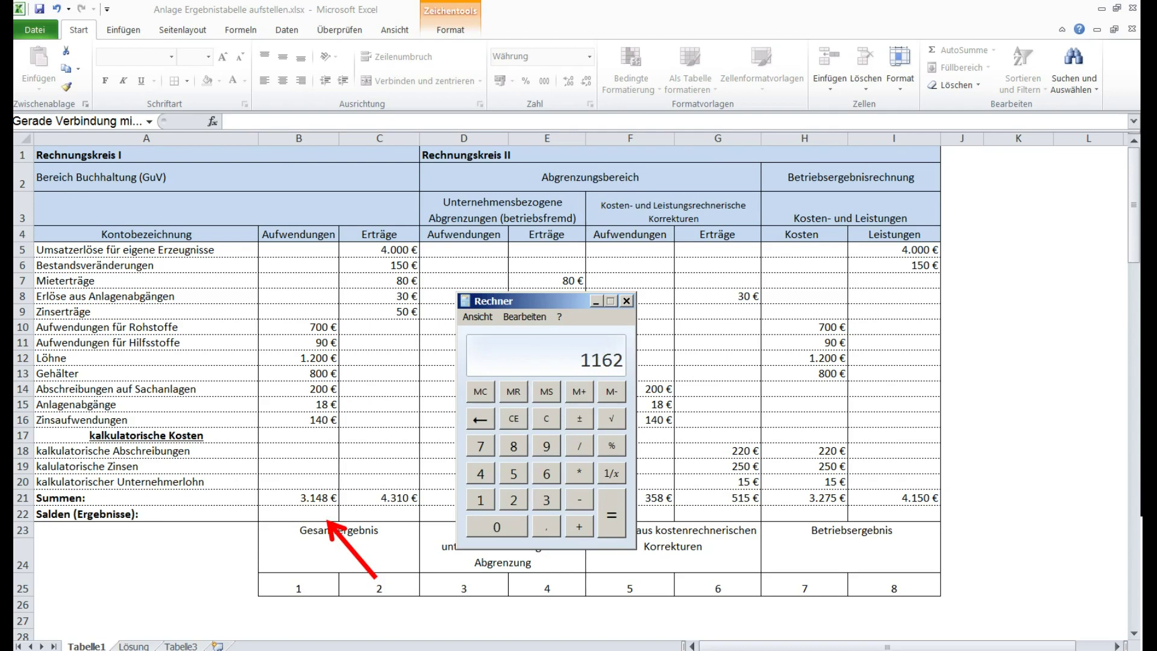
pyautogui.click(336, 529)
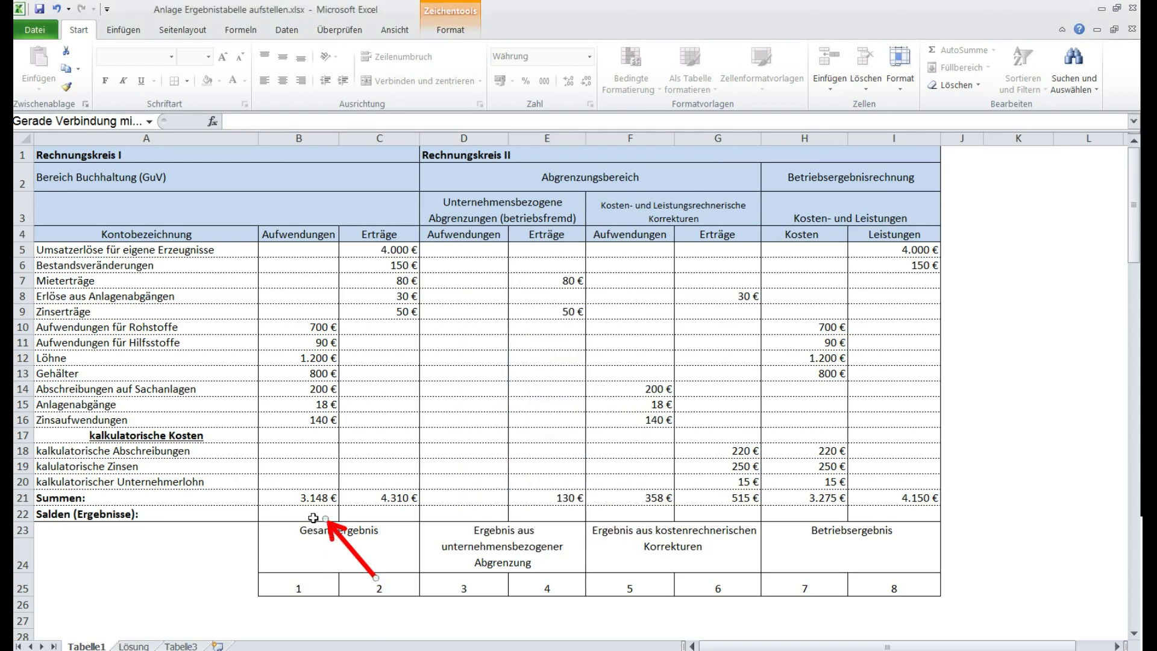
pyautogui.click(311, 517)
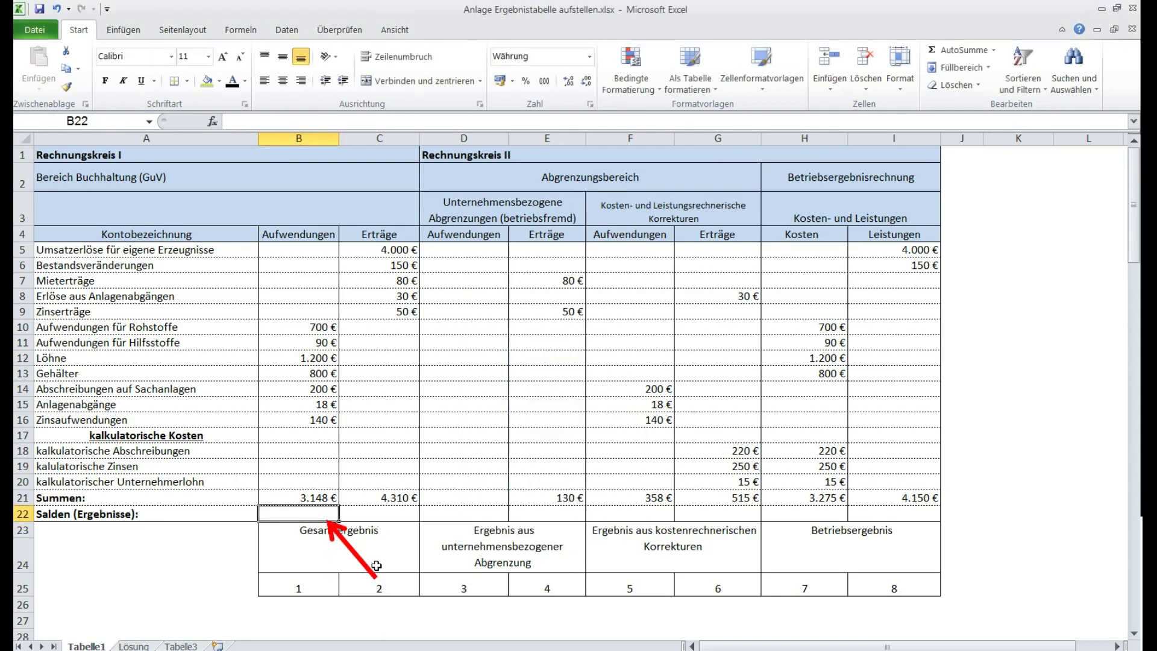
pyautogui.write('1.162 €')
pyautogui.click(336, 530)
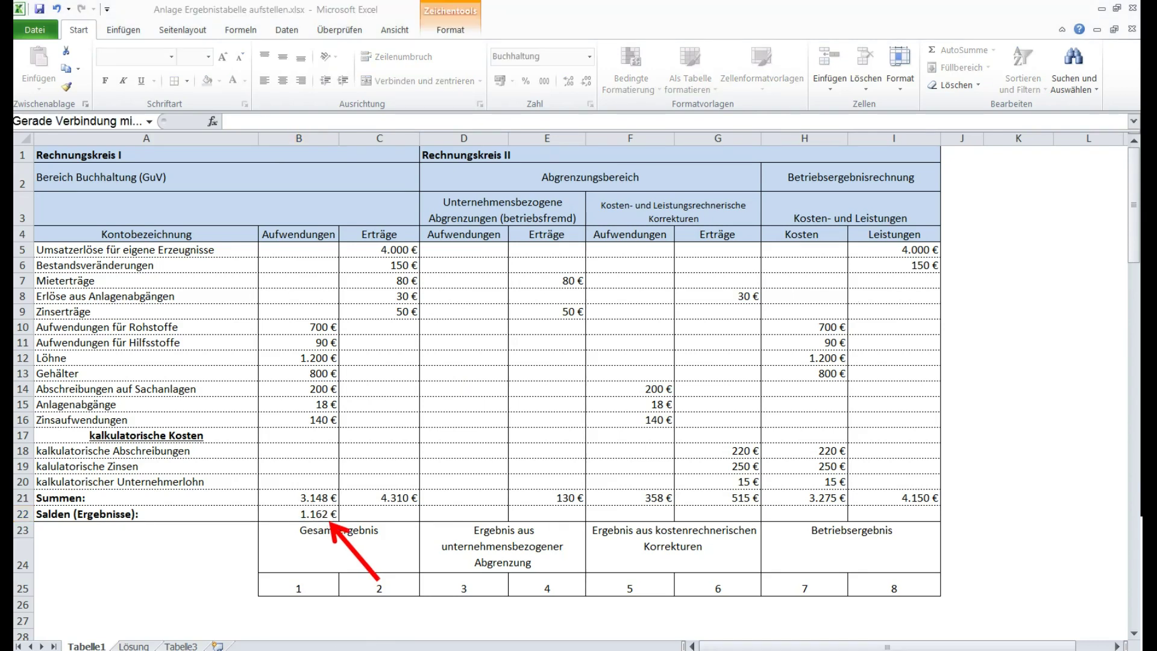
# Switch to Aufgabe.docx in Word, compare the Gesamtergebnis with the Eigenkapital amount in the Gewinn- und Verlustrechnung, and return to the Excel table.
pyautogui.click(439, 628)
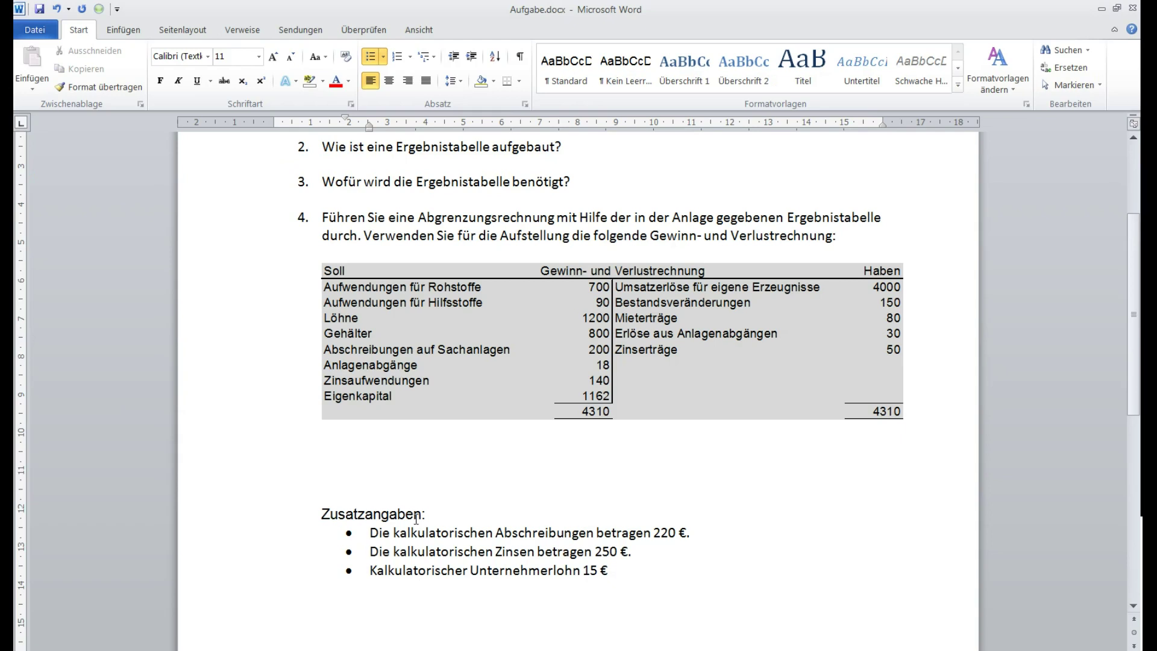
pyautogui.click(494, 411)
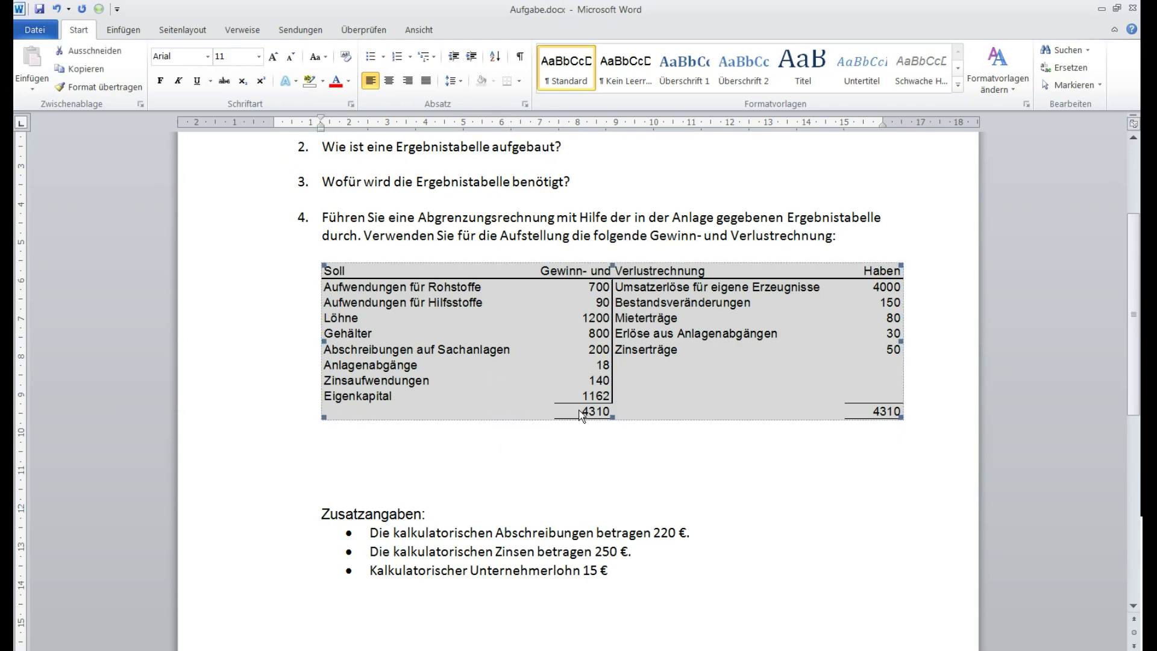
pyautogui.click(1101, 8)
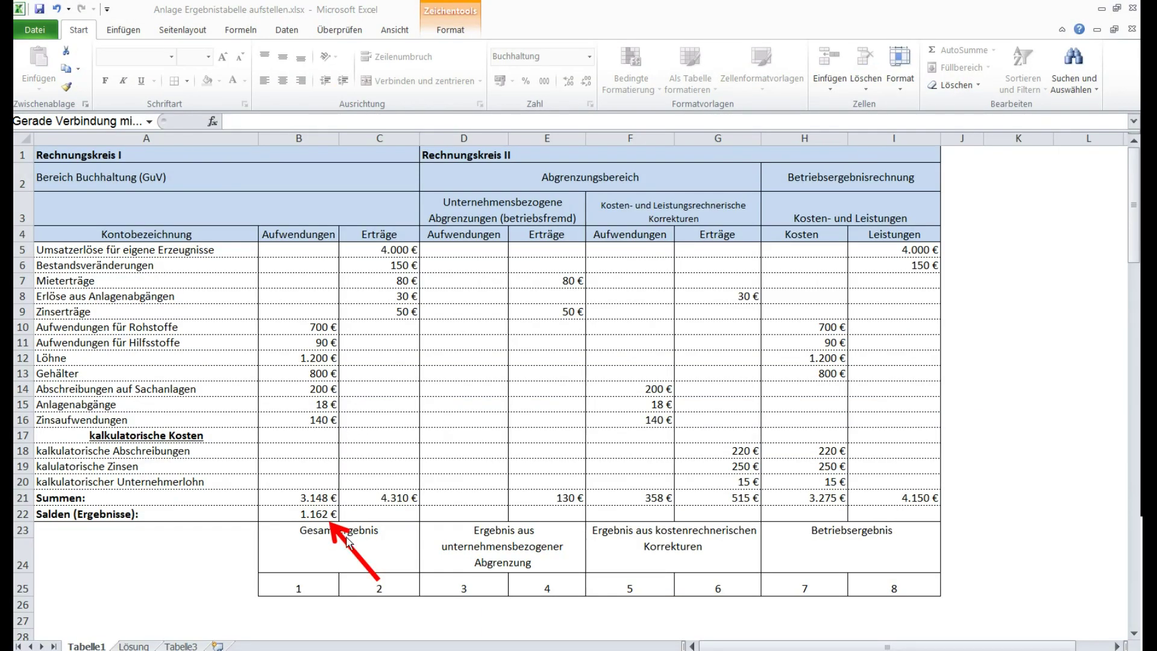
# Point the red arrow at the Erträge amount in E9 and check the unternehmensbezogene Abgrenzungen in columns D and E.
pyautogui.moveTo(346, 543); pyautogui.dragTo(403, 566)
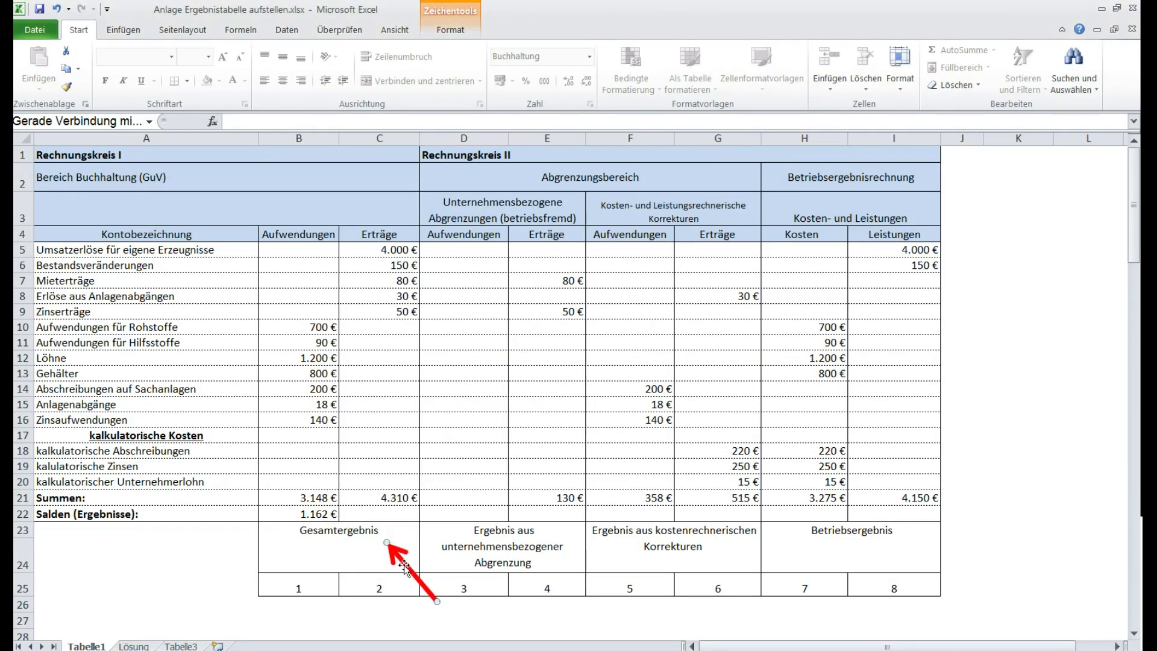
pyautogui.moveTo(403, 567); pyautogui.dragTo(603, 343)
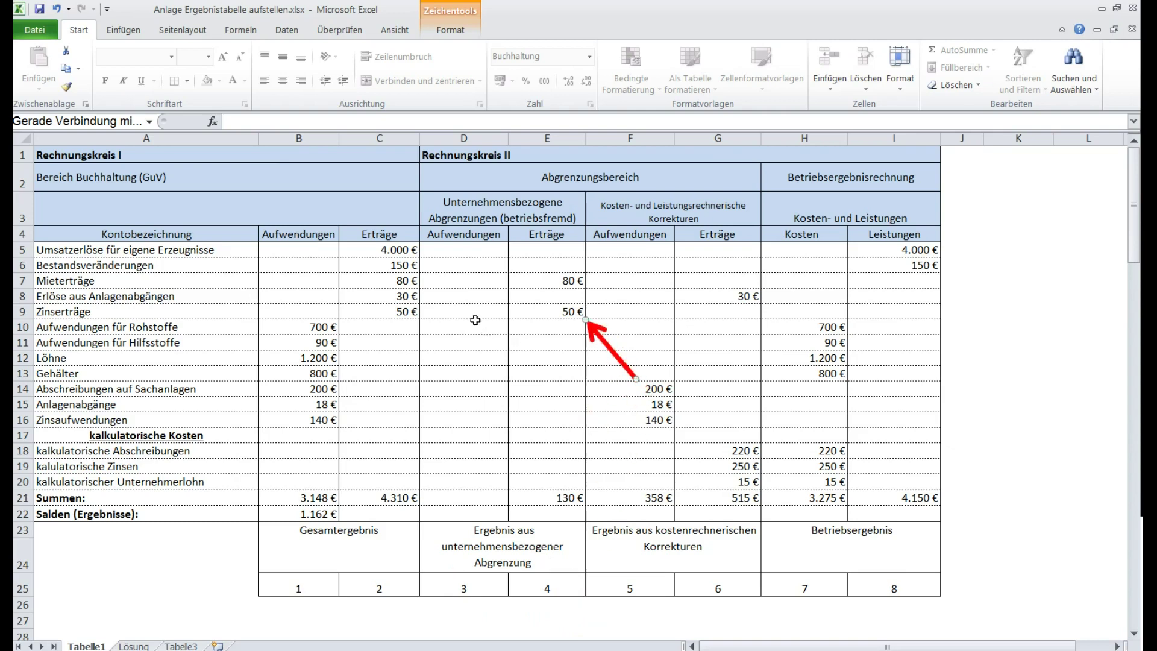
pyautogui.click(459, 280)
pyautogui.moveTo(461, 288)
pyautogui.mouseDown()
pyautogui.moveTo(465, 354)
pyautogui.moveTo(462, 283)
pyautogui.mouseUp()
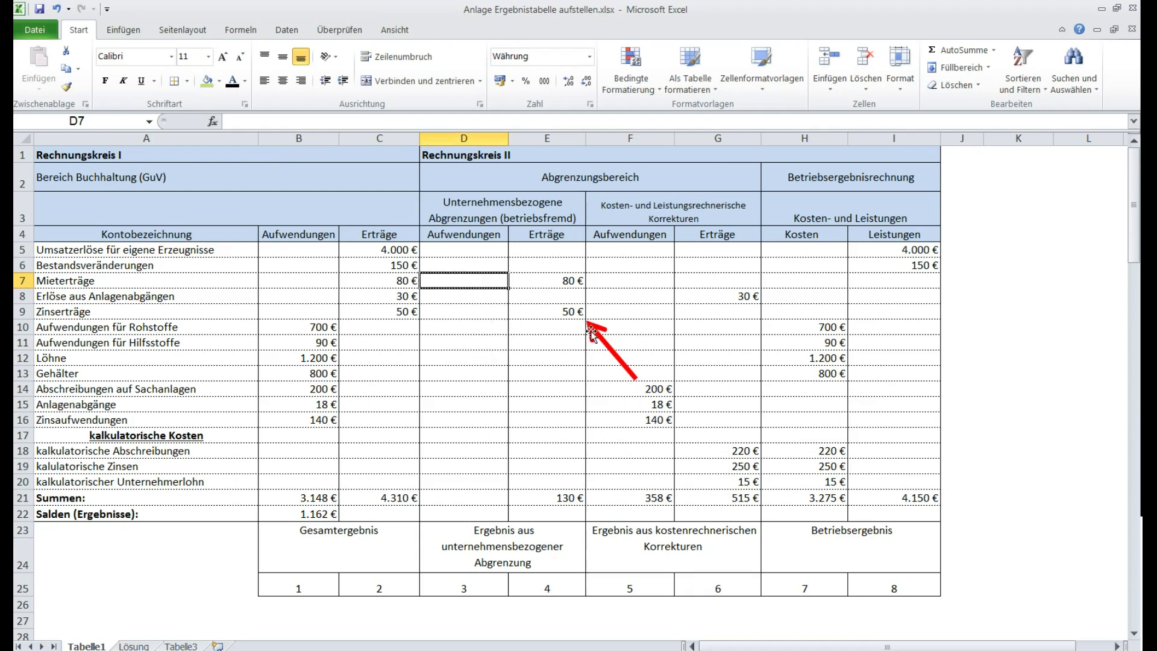
# Move the red arrow to D21 and enter 0 € as the sum of the betriebsfremde Aufwendungen.
pyautogui.moveTo(592, 328); pyautogui.dragTo(503, 513)
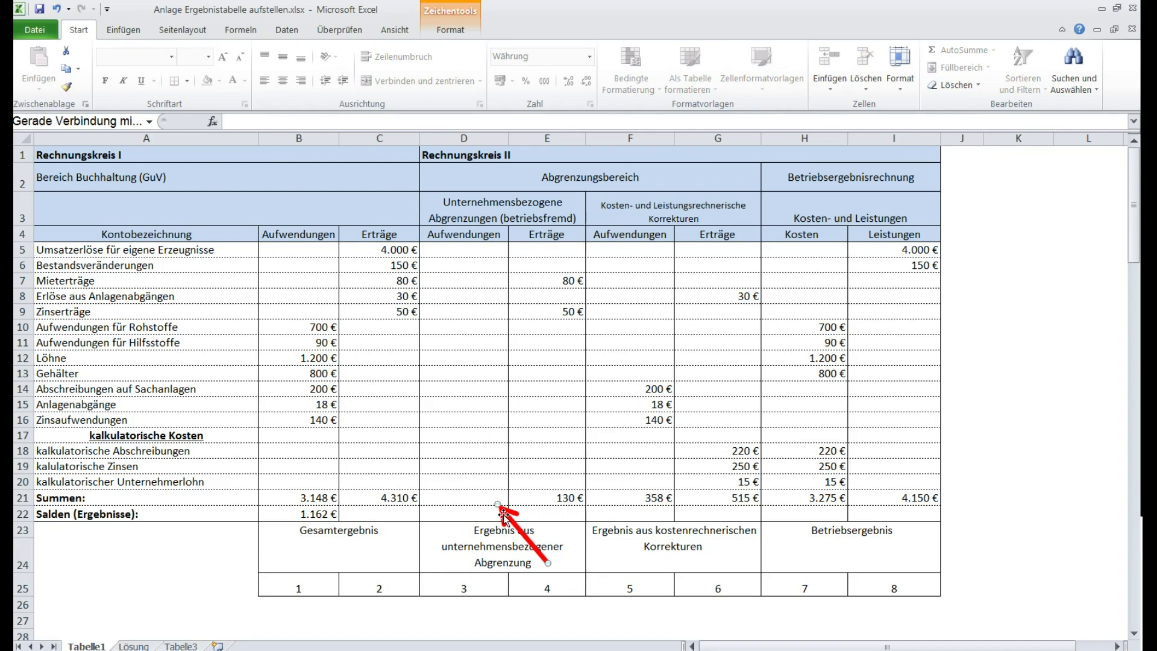
pyautogui.click(485, 497)
pyautogui.write('0 €')
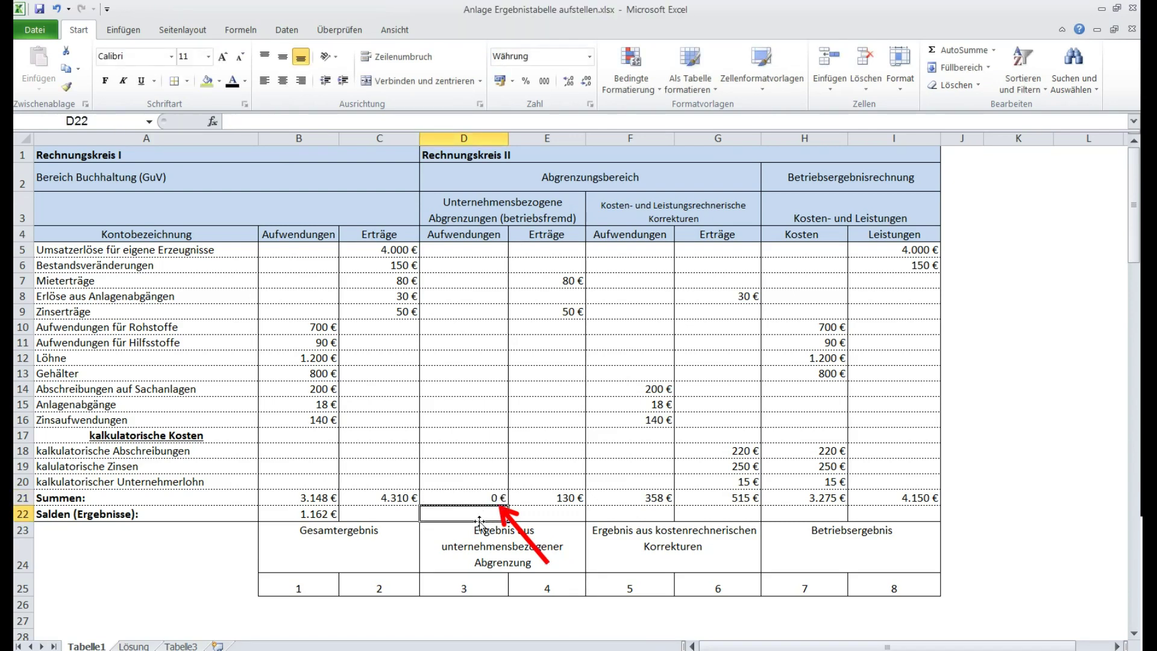
pyautogui.press('Return')
# Point the red arrow at D22 and enter 130 as the Ergebnis aus unternehmensbezogener Abgrenzung.
pyautogui.moveTo(505, 515); pyautogui.dragTo(502, 527)
pyautogui.click(490, 516)
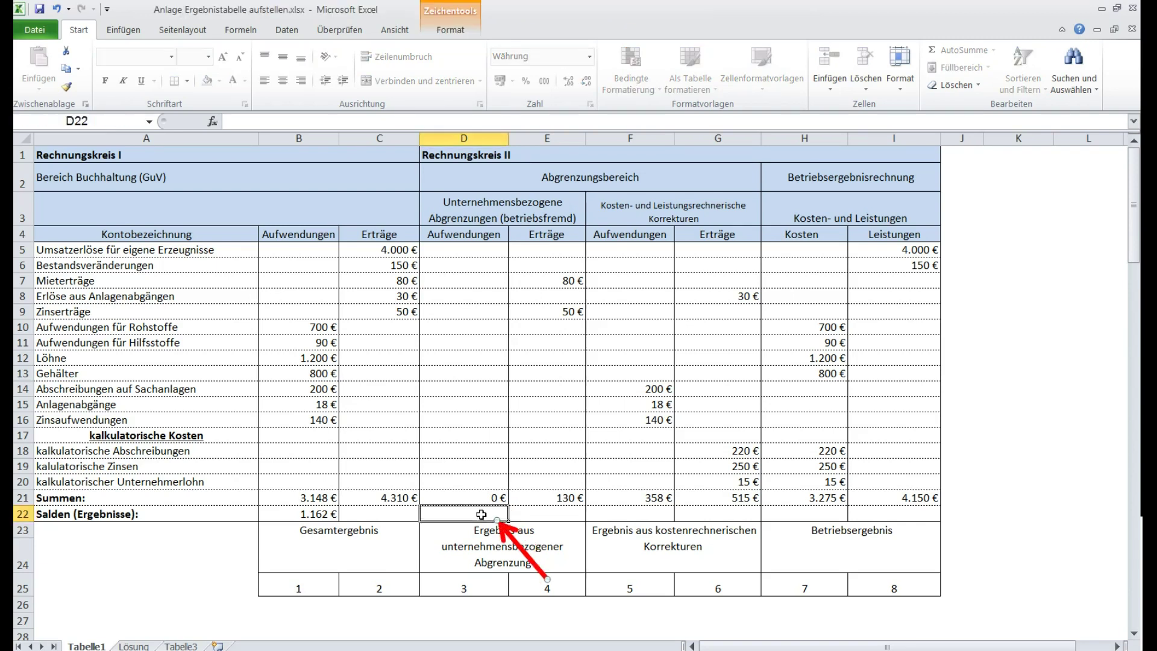
pyautogui.write('130')
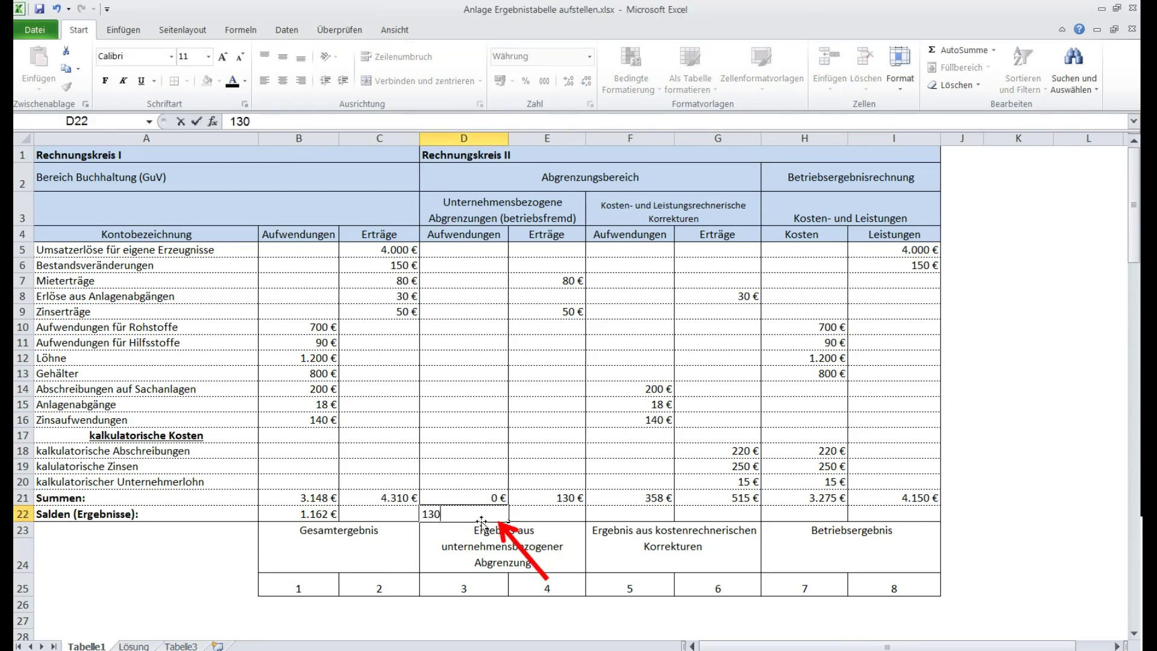
pyautogui.click(504, 530)
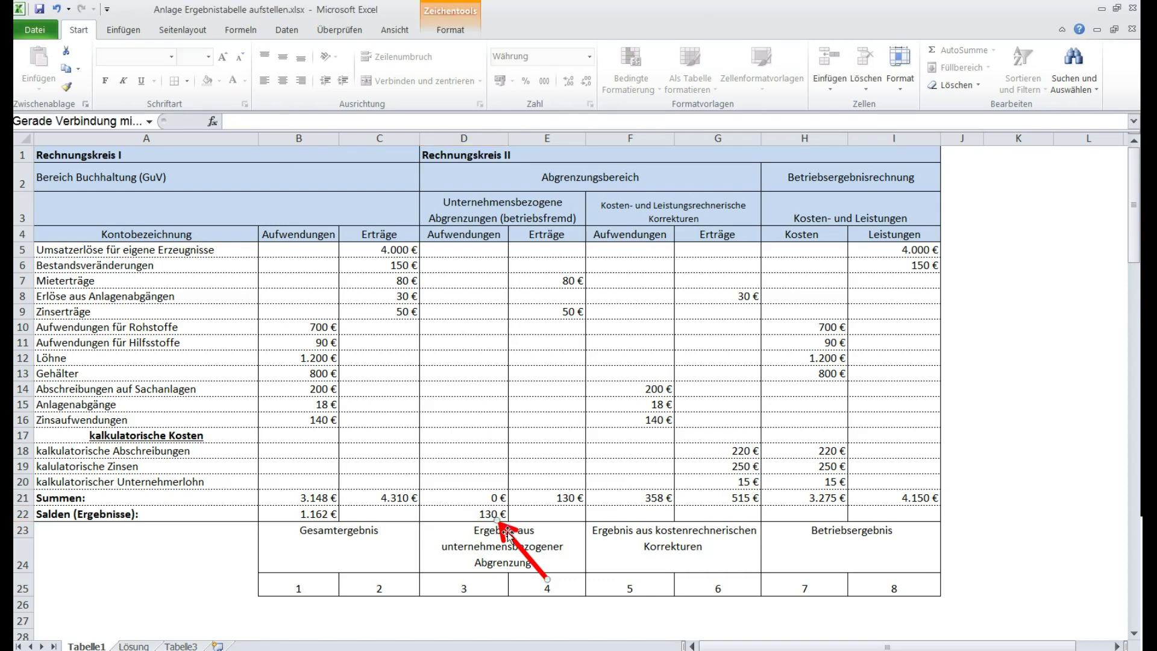
# Move the red arrow to F22 and calculate the Ergebnis aus kostenrechnerischen Korrekturen there by subtracting F21 from G21.
pyautogui.moveTo(505, 530); pyautogui.dragTo(684, 545)
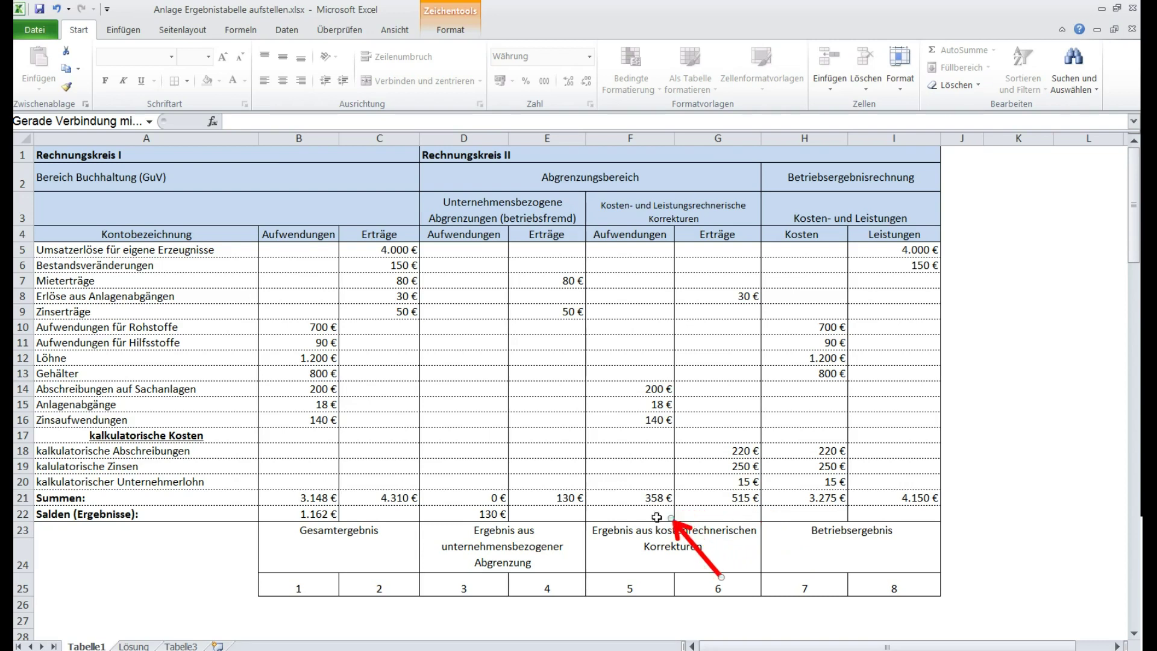
pyautogui.click(670, 513)
pyautogui.write('=')
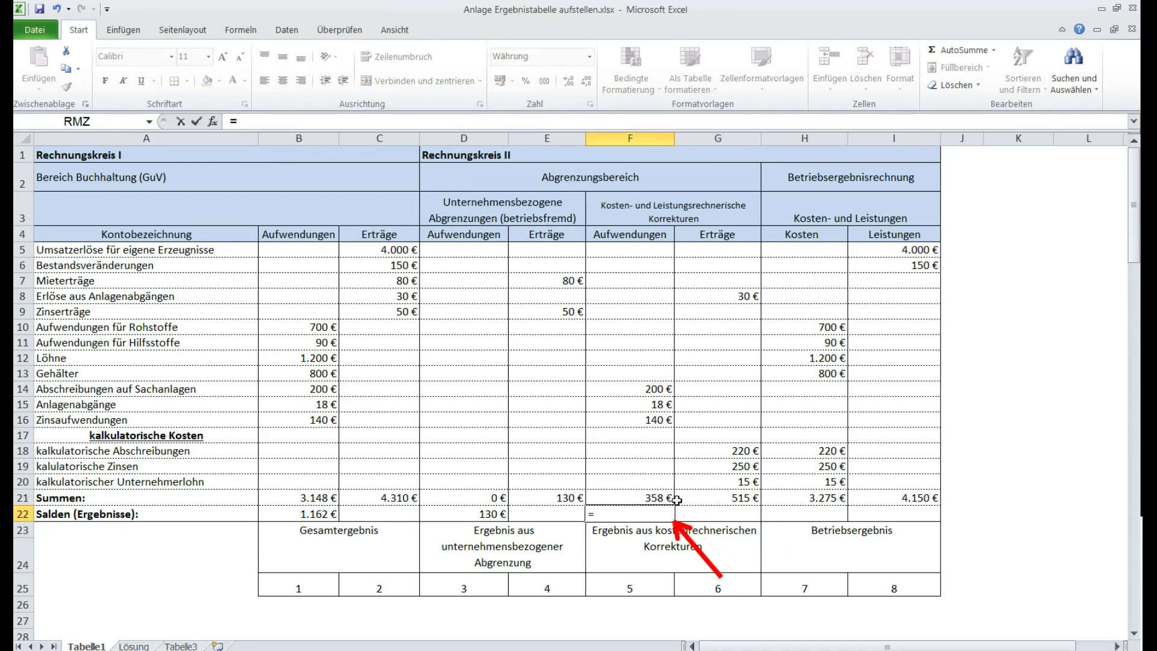
pyautogui.click(696, 502)
pyautogui.write('-')
pyautogui.click(663, 497)
pyautogui.press('Return')
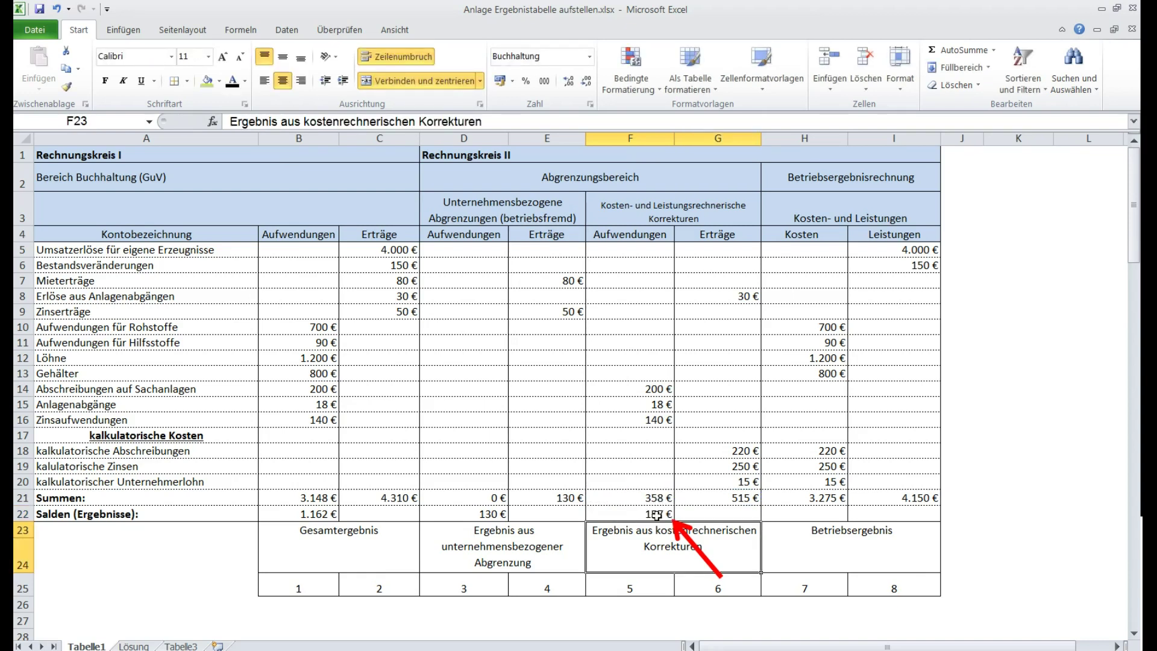
# Move the red arrow to H22 and calculate the Betriebsergebnis there with the formula =I21-H21.
pyautogui.moveTo(684, 536); pyautogui.dragTo(848, 521)
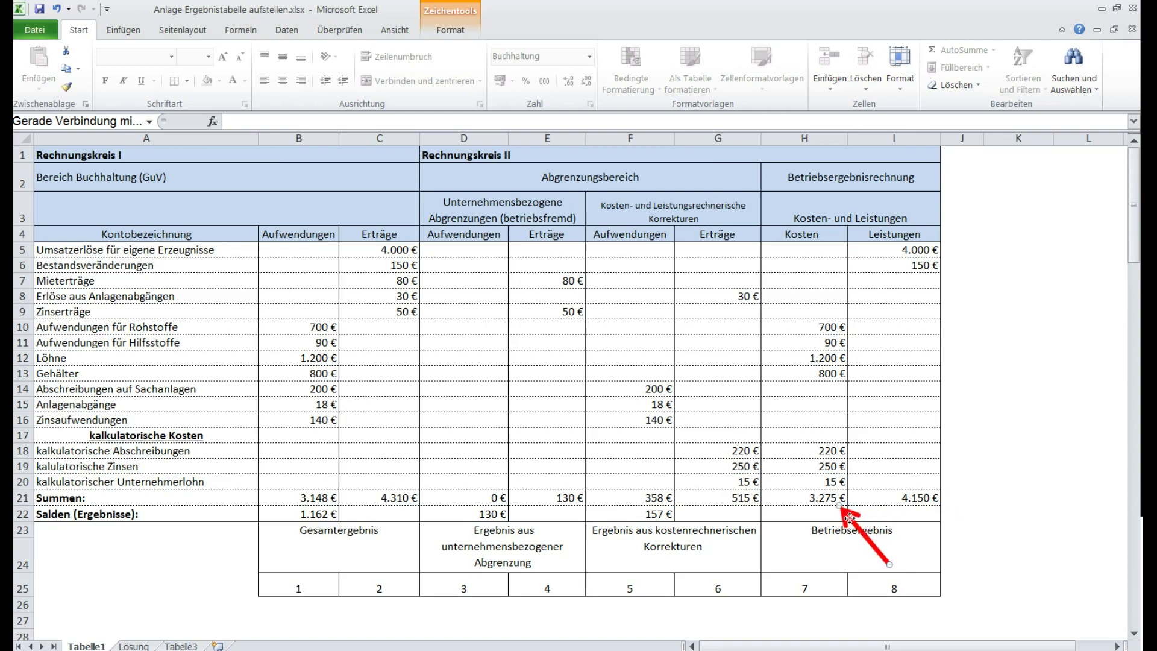
pyautogui.click(838, 515)
pyautogui.write('=')
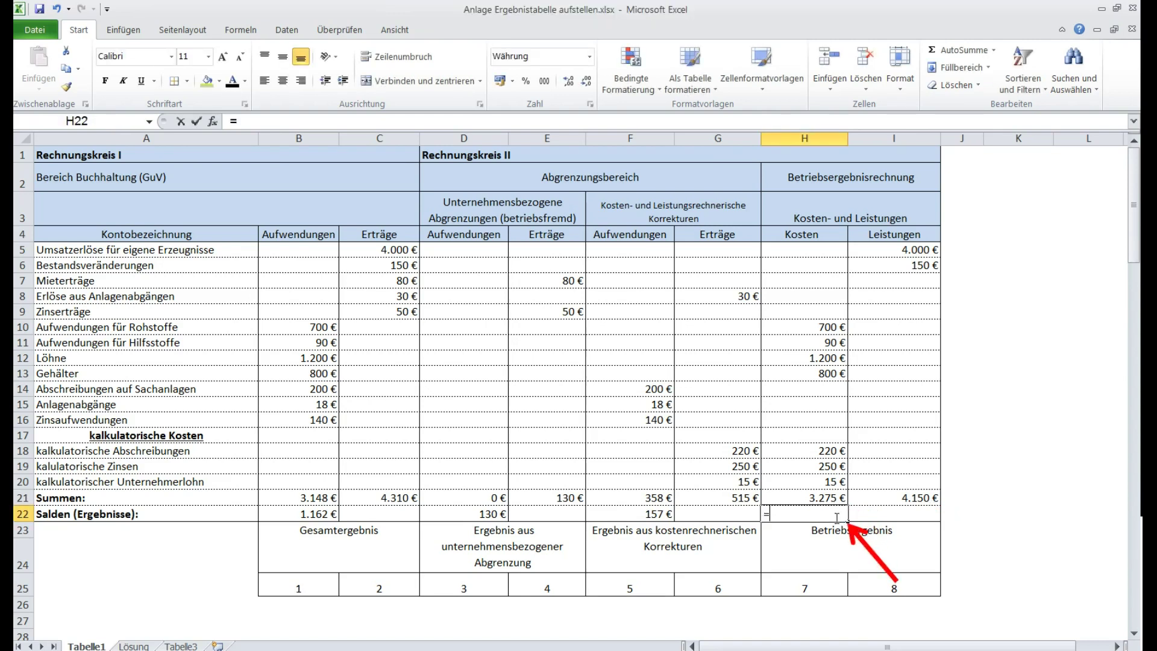
pyautogui.click(887, 499)
pyautogui.write('-')
pyautogui.click(822, 499)
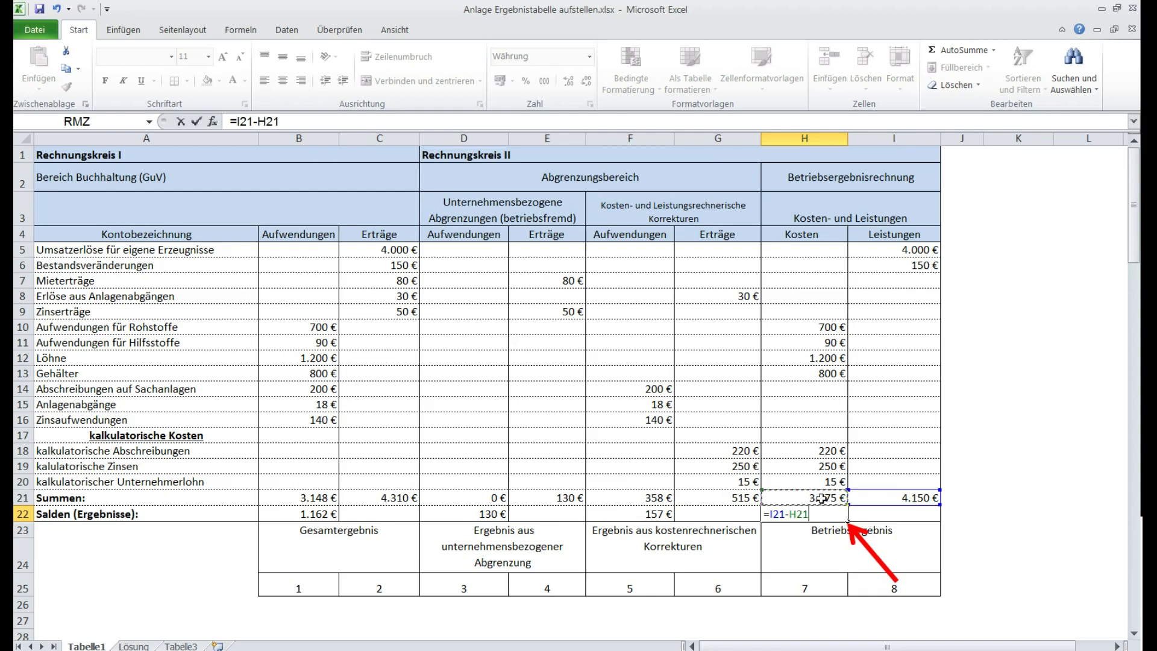
pyautogui.press('Return')
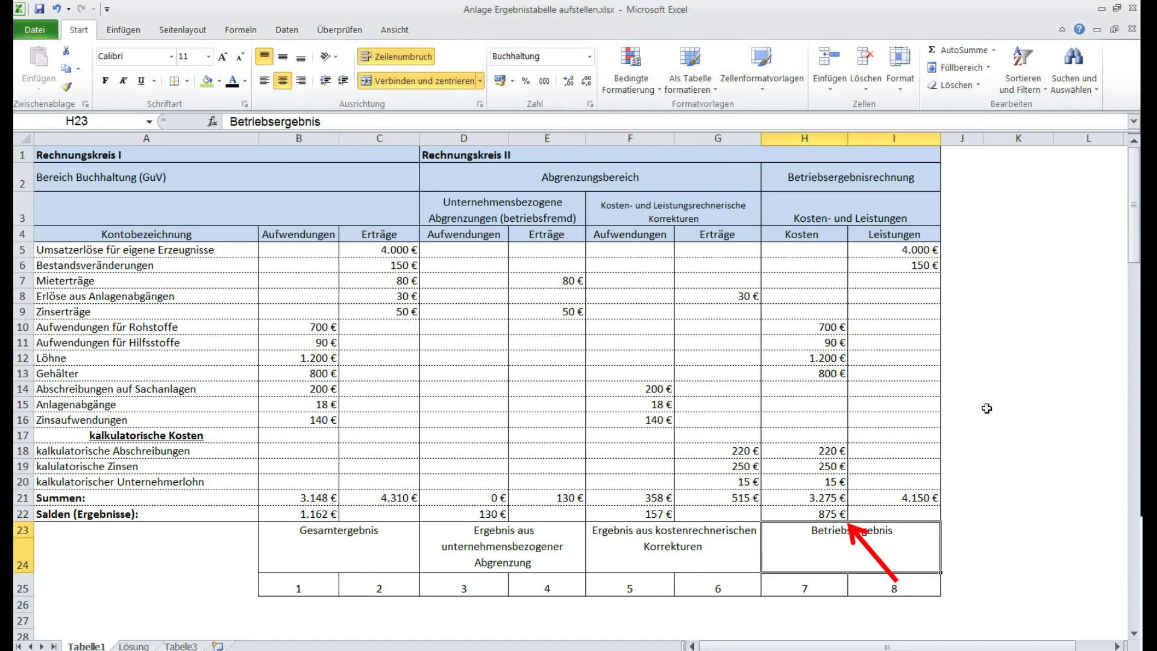
# Move the red arrow away from the table to the empty area below the Gesamtergebnis equation and open the Rechner calculator.
pyautogui.scroll(-2, 996, 408)
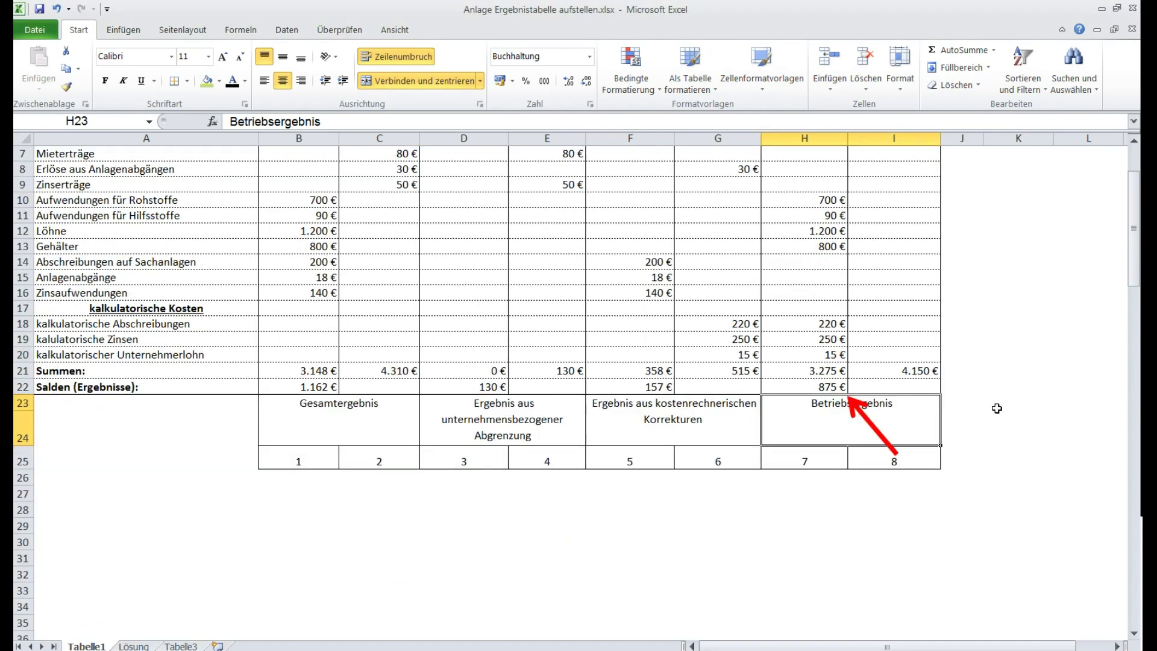
pyautogui.moveTo(868, 423); pyautogui.dragTo(912, 554)
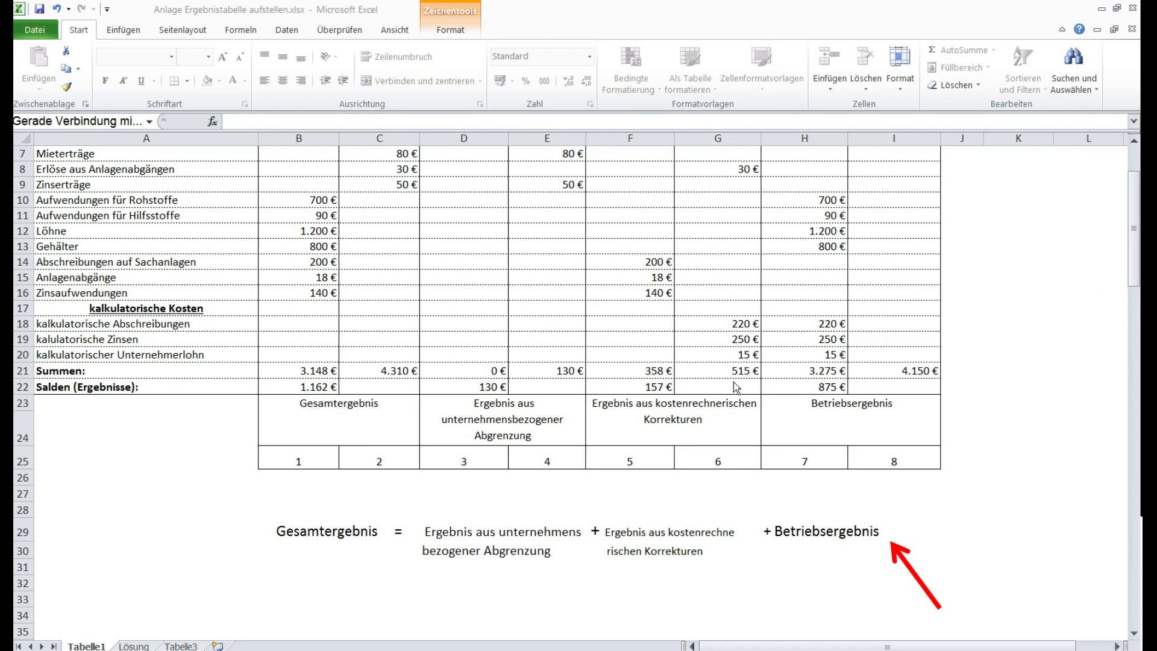
pyautogui.click(962, 529)
pyautogui.scroll(-2, 964, 506)
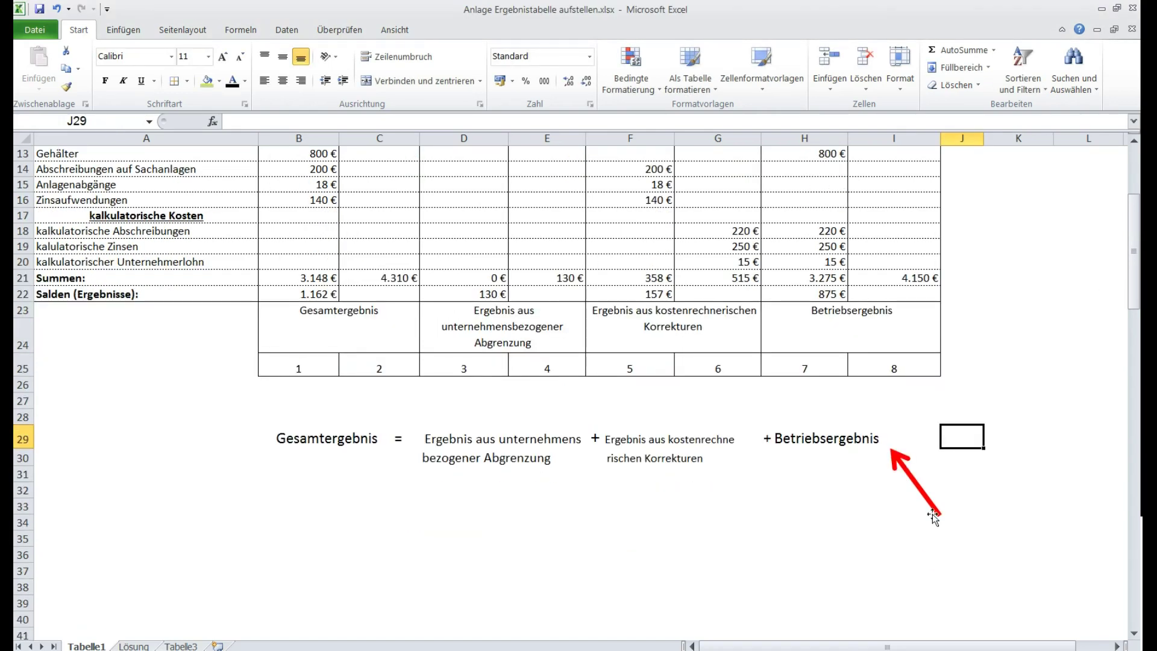
pyautogui.moveTo(923, 494); pyautogui.dragTo(919, 578)
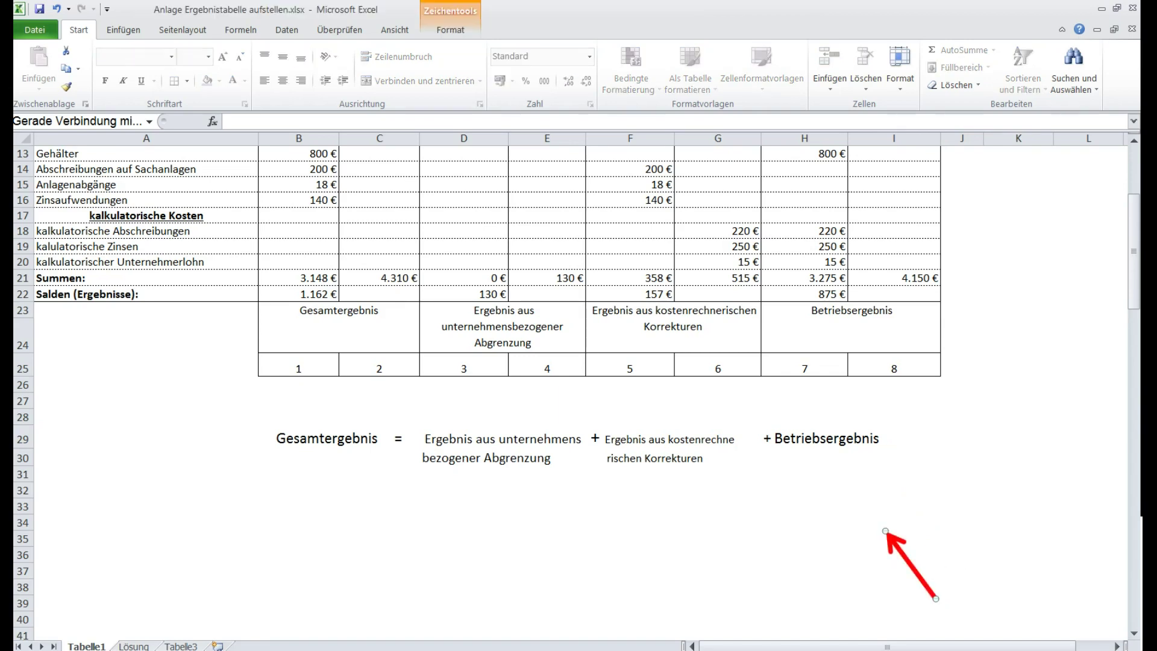
pyautogui.press('XF86Calculator')
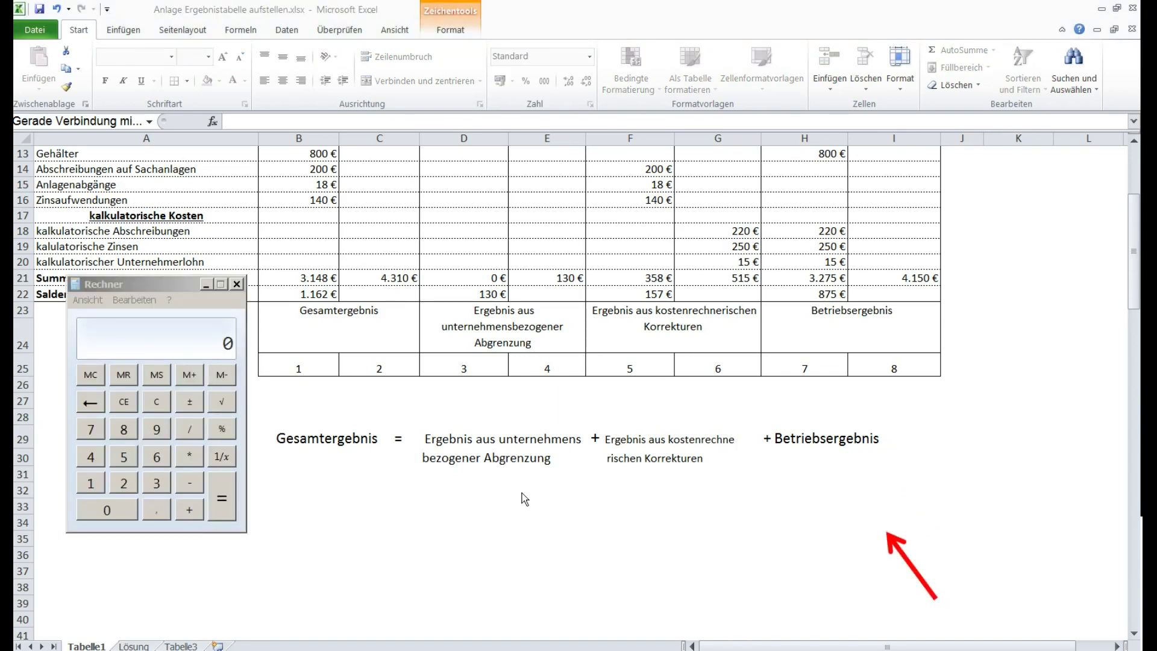
pyautogui.click(90, 482)
pyautogui.click(156, 483)
pyautogui.click(132, 506)
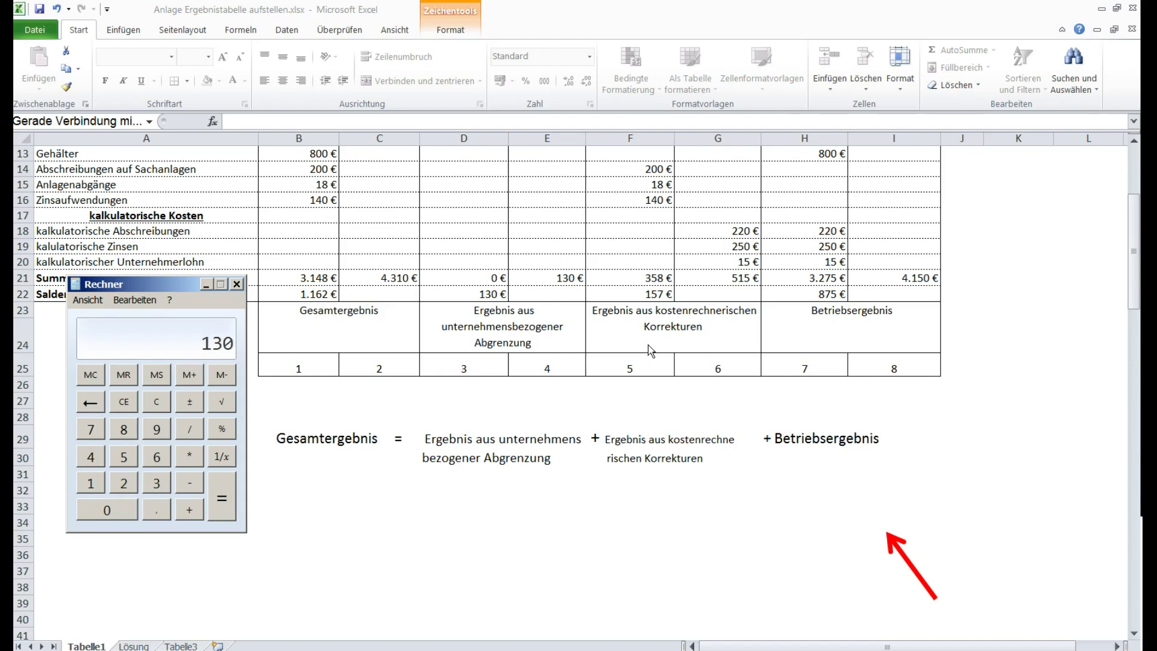
pyautogui.click(92, 483)
pyautogui.click(124, 456)
pyautogui.click(90, 402)
pyautogui.click(90, 401)
pyautogui.click(189, 509)
pyautogui.click(91, 483)
pyautogui.click(93, 432)
pyautogui.click(124, 458)
pyautogui.click(189, 510)
pyautogui.click(124, 429)
pyautogui.click(91, 432)
pyautogui.click(125, 458)
pyautogui.click(217, 491)
pyautogui.press('Escape')
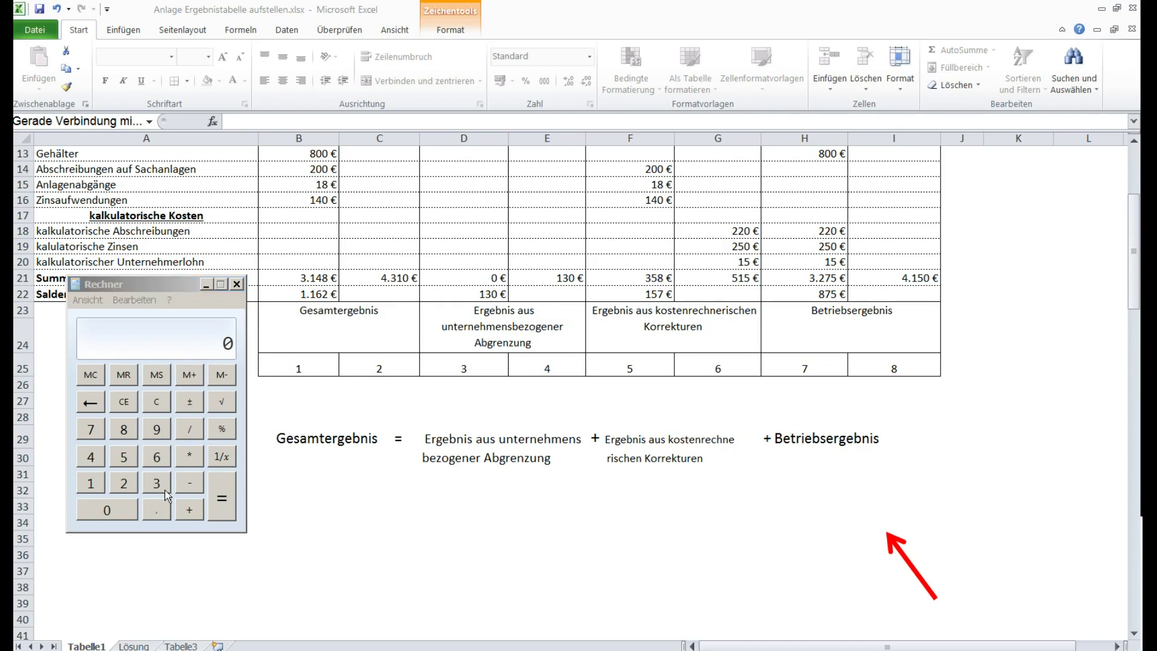
# Check the Gesamtergebnis by adding 130, 157 and 875 in the calculator, and minimize the calculator.
pyautogui.click(91, 482)
pyautogui.click(157, 482)
pyautogui.click(129, 509)
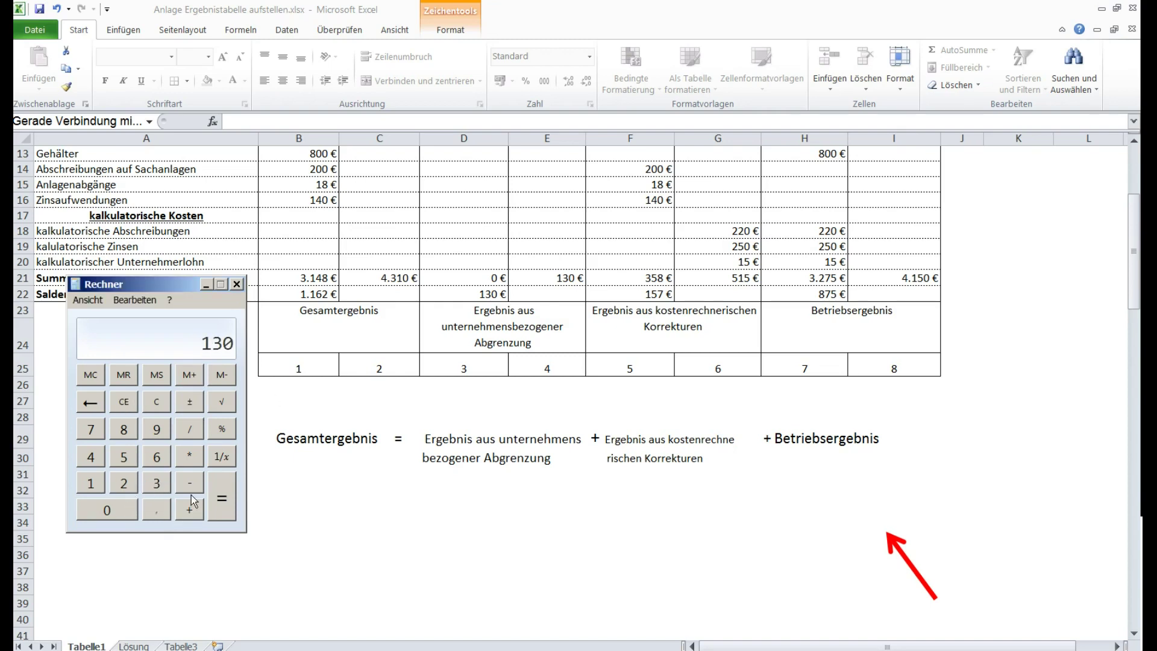
pyautogui.click(189, 509)
pyautogui.click(90, 483)
pyautogui.click(123, 456)
pyautogui.click(91, 429)
pyautogui.click(191, 508)
pyautogui.click(123, 429)
pyautogui.click(91, 429)
pyautogui.click(123, 456)
pyautogui.click(215, 490)
pyautogui.click(206, 286)
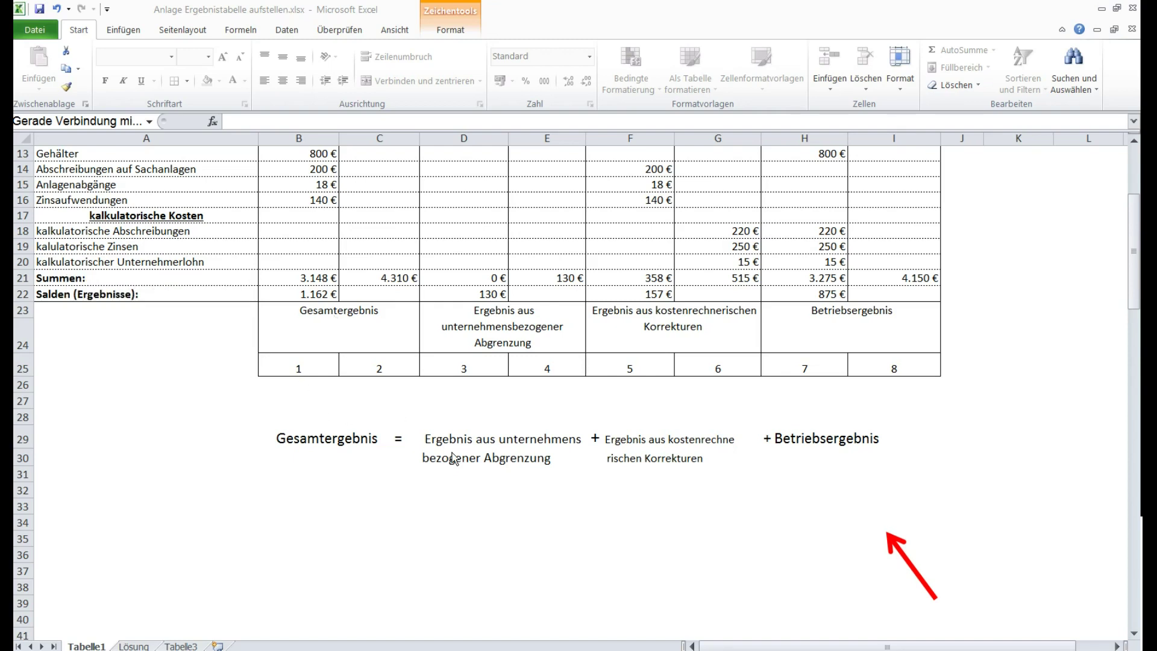
# Switch to the Rechner calculator, add 130 and 157 for the Neutrales Ergebnis, and return to the worksheet.
pyautogui.moveTo(445, 435); pyautogui.dragTo(697, 462)
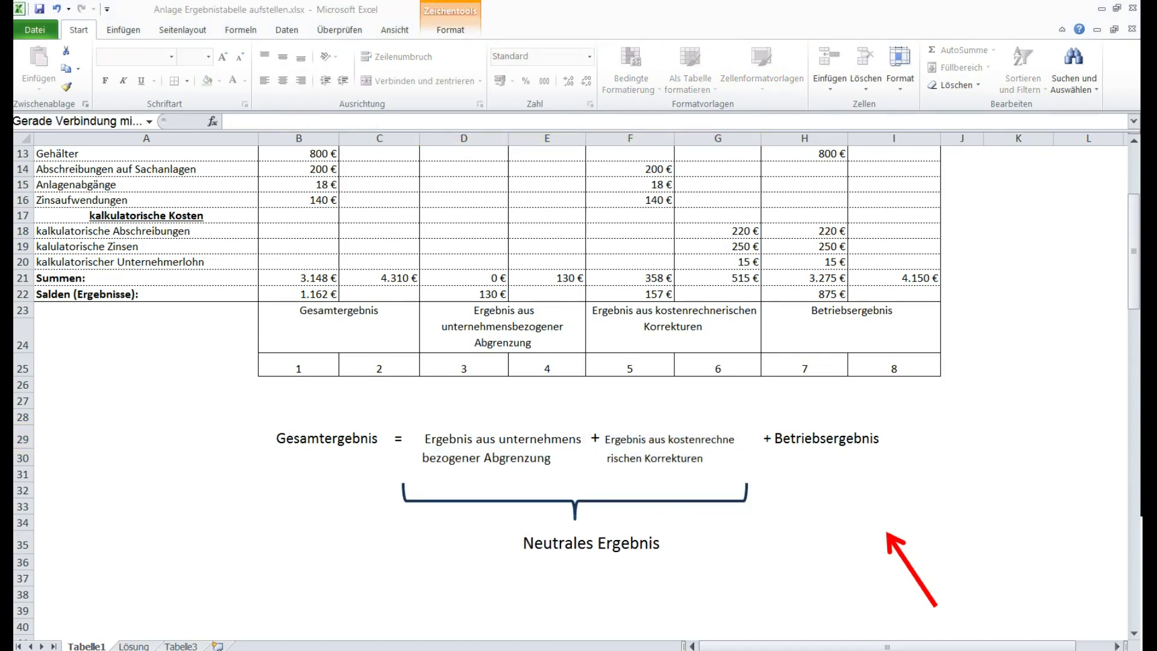
pyautogui.hotkey('alt', 'Tab')
pyautogui.click(156, 404)
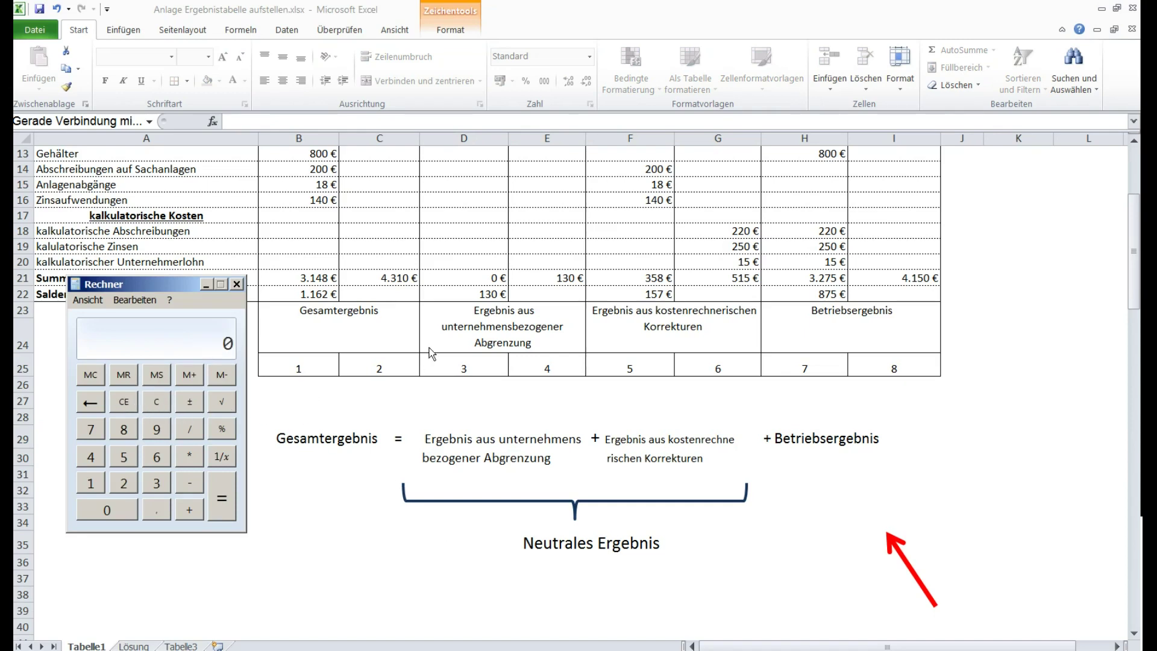
pyautogui.click(92, 487)
pyautogui.click(155, 485)
pyautogui.click(107, 510)
pyautogui.click(189, 510)
pyautogui.click(91, 484)
pyautogui.click(123, 456)
pyautogui.click(91, 429)
pyautogui.click(224, 506)
pyautogui.hotkey('alt', 'Tab')
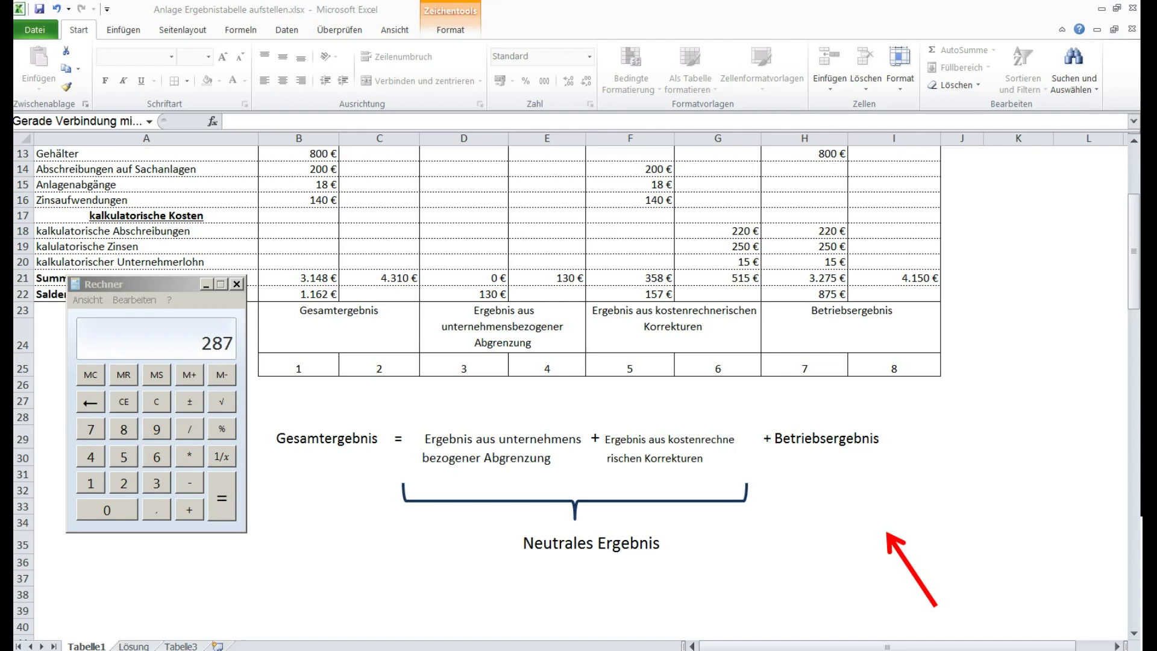
# Return to the worksheet and highlight the value ranges of Rechnungskreis I, the Betriebsergebnisrechnung and the Abgrenzungsbereich in turn.
pyautogui.hotkey('alt', 'Tab')
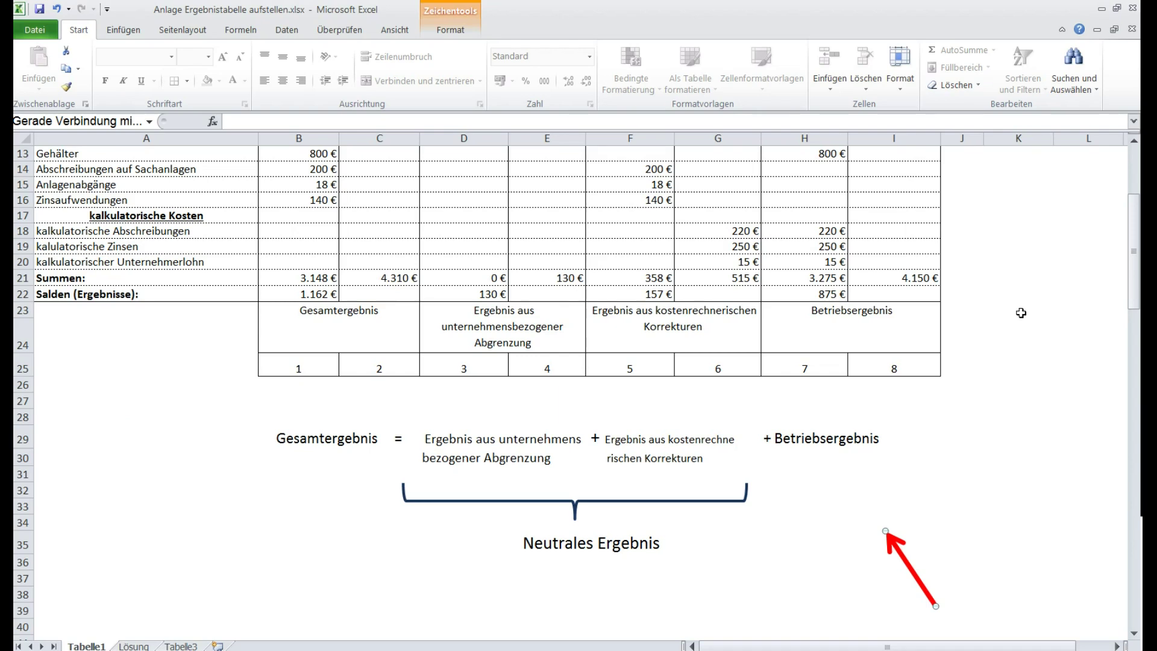
pyautogui.click(1021, 313)
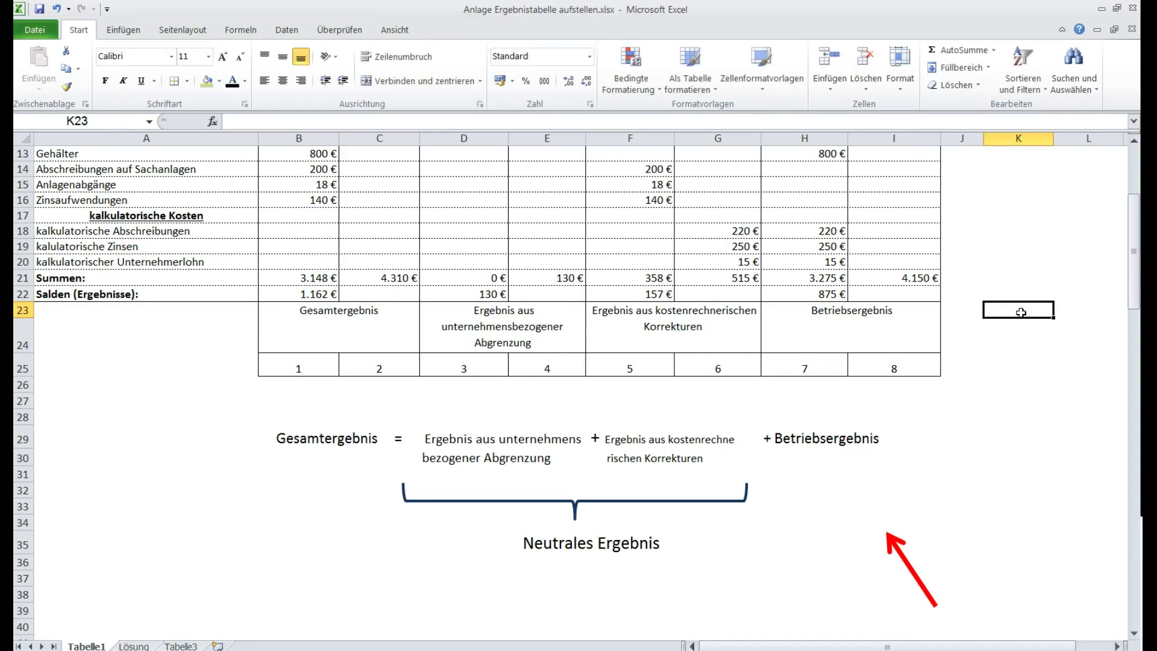
pyautogui.scroll(4, 1021, 313)
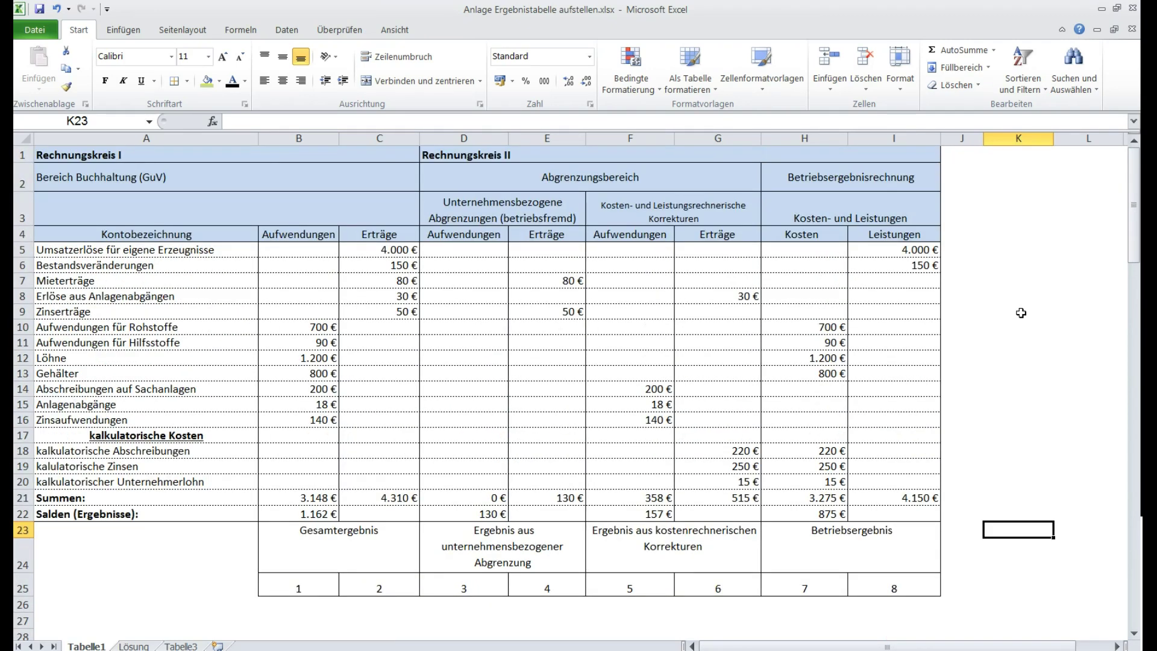
pyautogui.moveTo(316, 252); pyautogui.dragTo(372, 458)
pyautogui.moveTo(878, 252); pyautogui.dragTo(806, 374)
pyautogui.moveTo(459, 252); pyautogui.dragTo(701, 469)
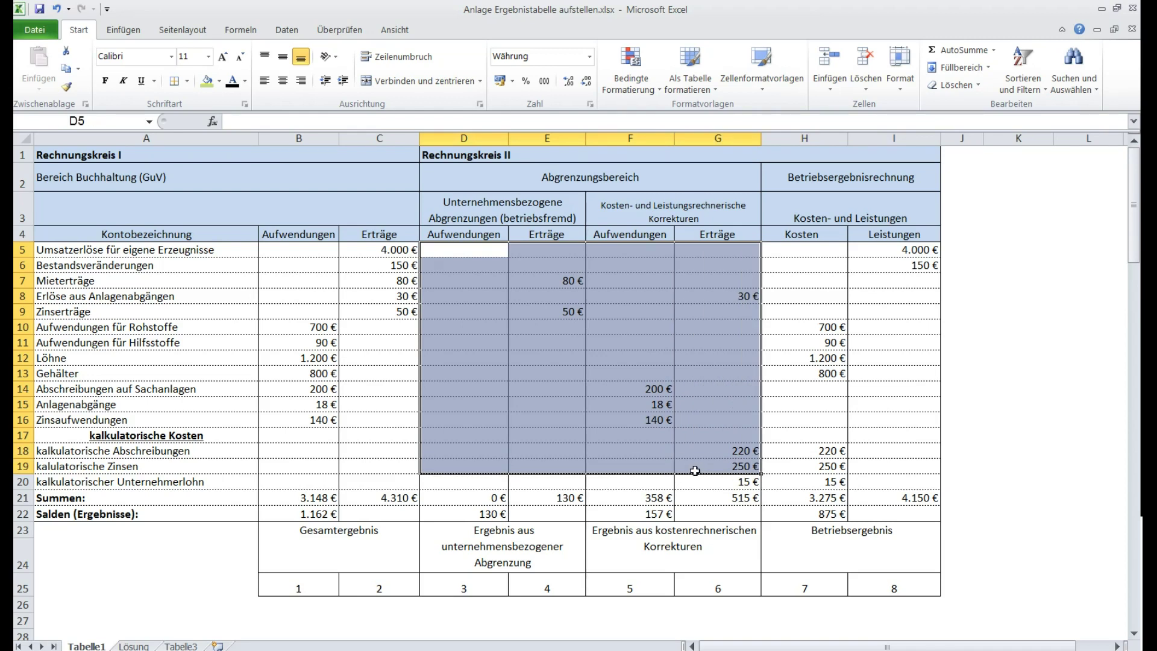
# Compare the kalkulatorische Kosten in H18:H20 with the actual Abschreibungen and Zinsaufwendungen in column F and the Unternehmerlohn in G20.
pyautogui.click(783, 462)
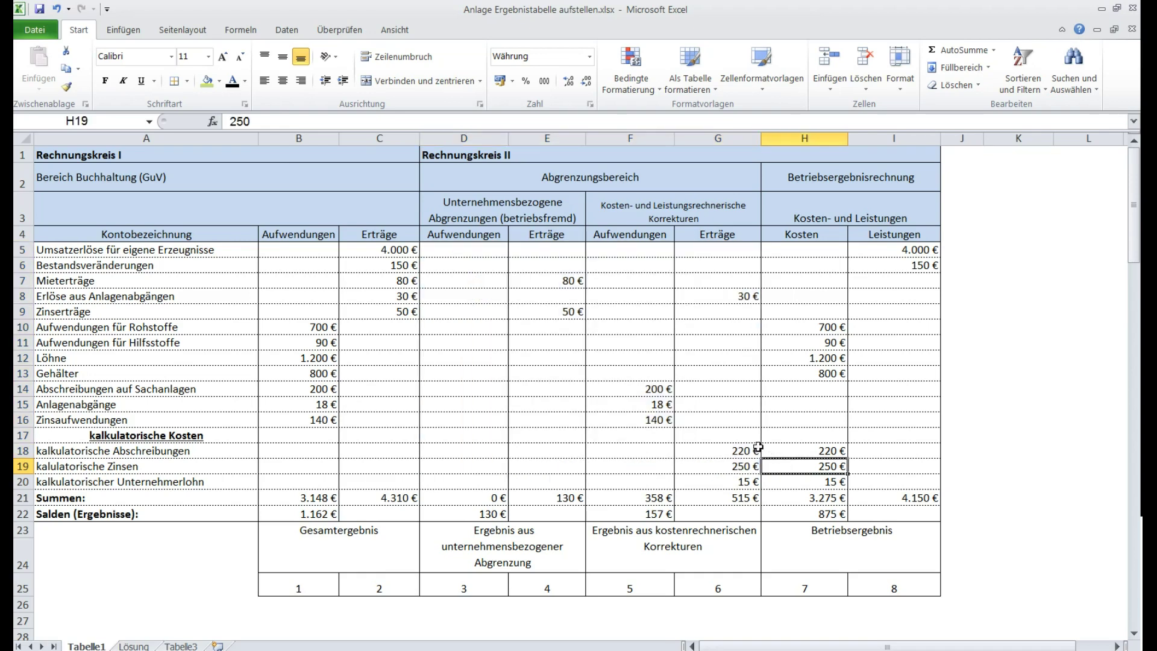
pyautogui.moveTo(789, 450); pyautogui.dragTo(794, 479)
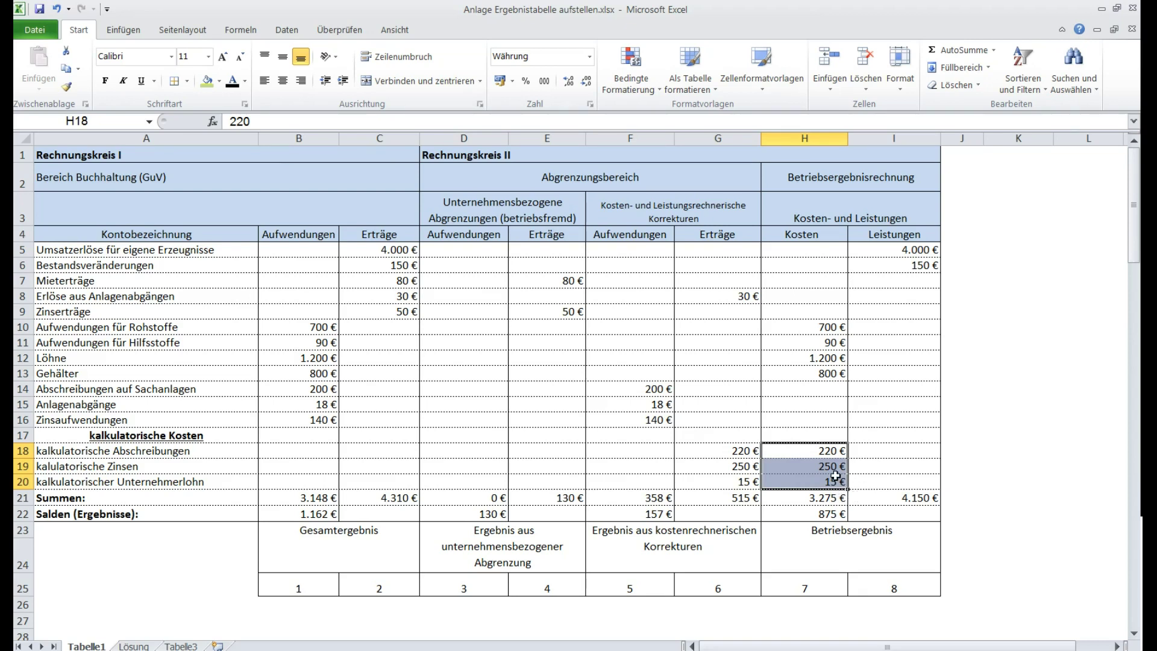
pyautogui.click(802, 453)
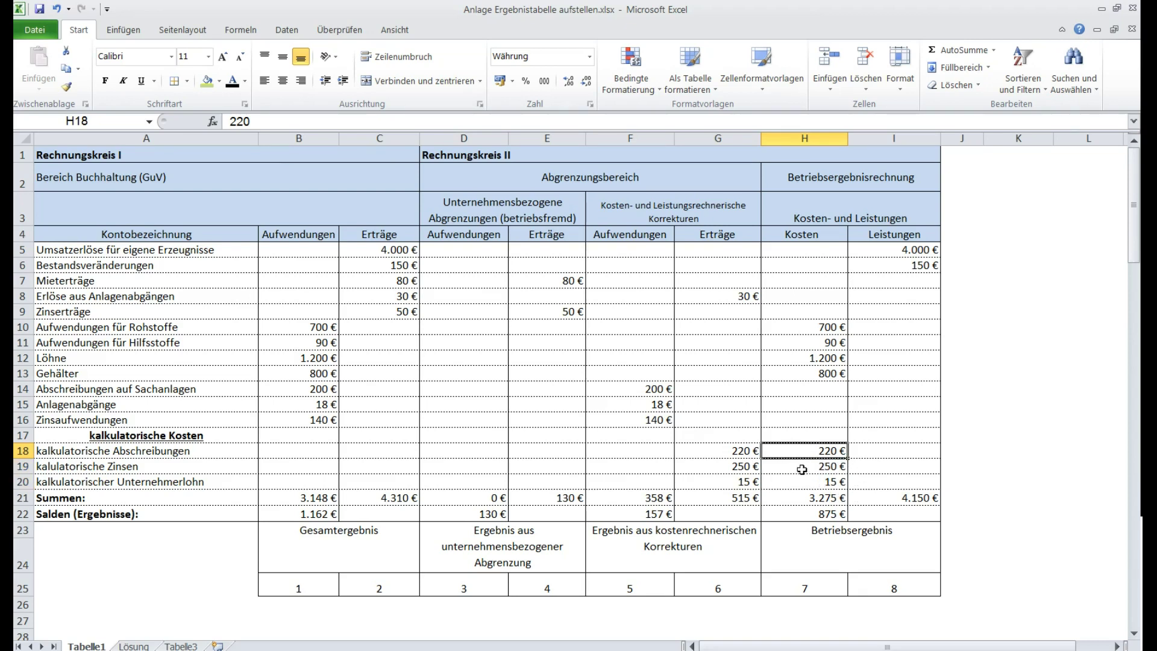
pyautogui.click(801, 469)
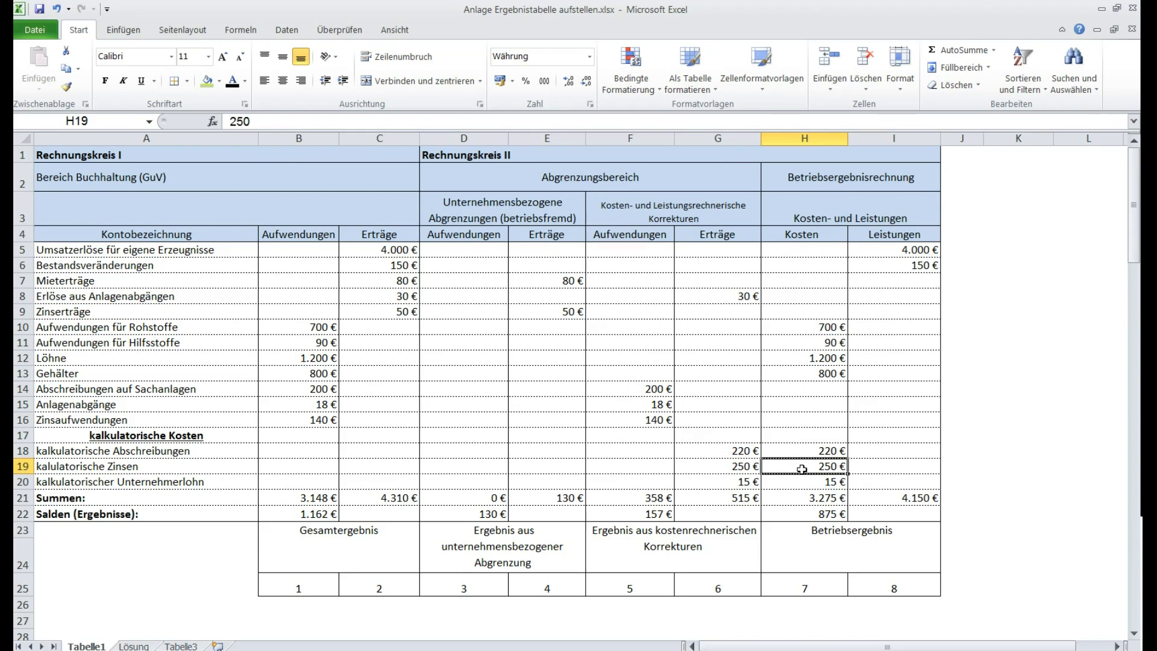
pyautogui.click(626, 390)
pyautogui.click(628, 420)
pyautogui.click(621, 392)
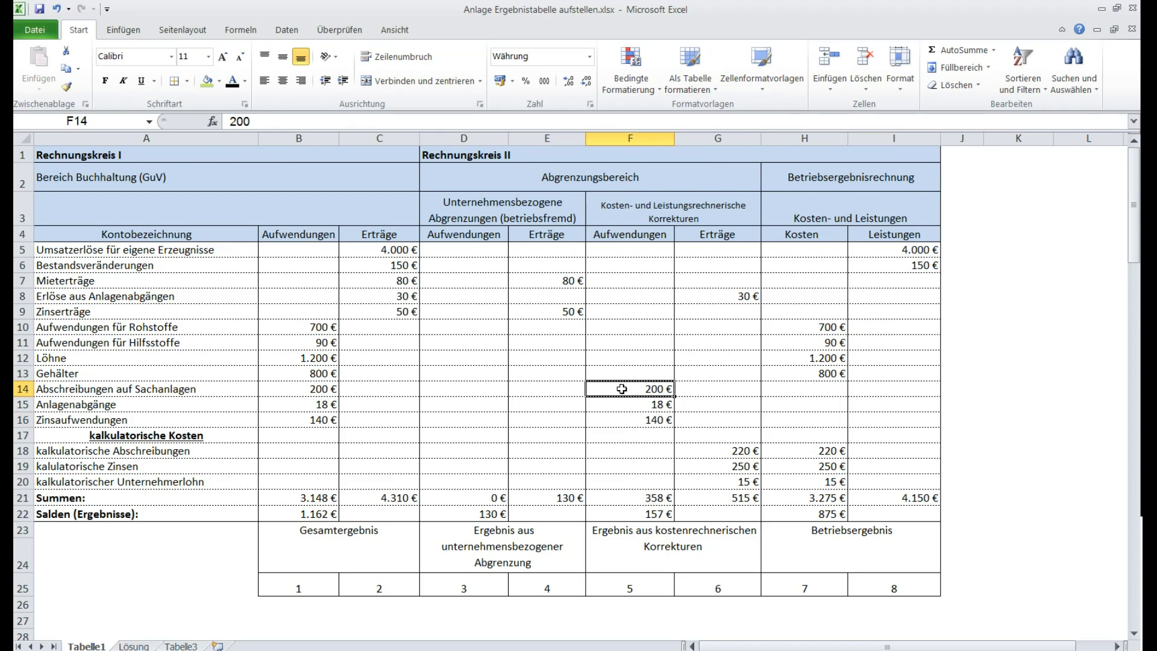
pyautogui.click(715, 485)
pyautogui.moveTo(754, 483)
pyautogui.mouseDown()
pyautogui.moveTo(771, 483)
pyautogui.moveTo(756, 482)
pyautogui.mouseUp()
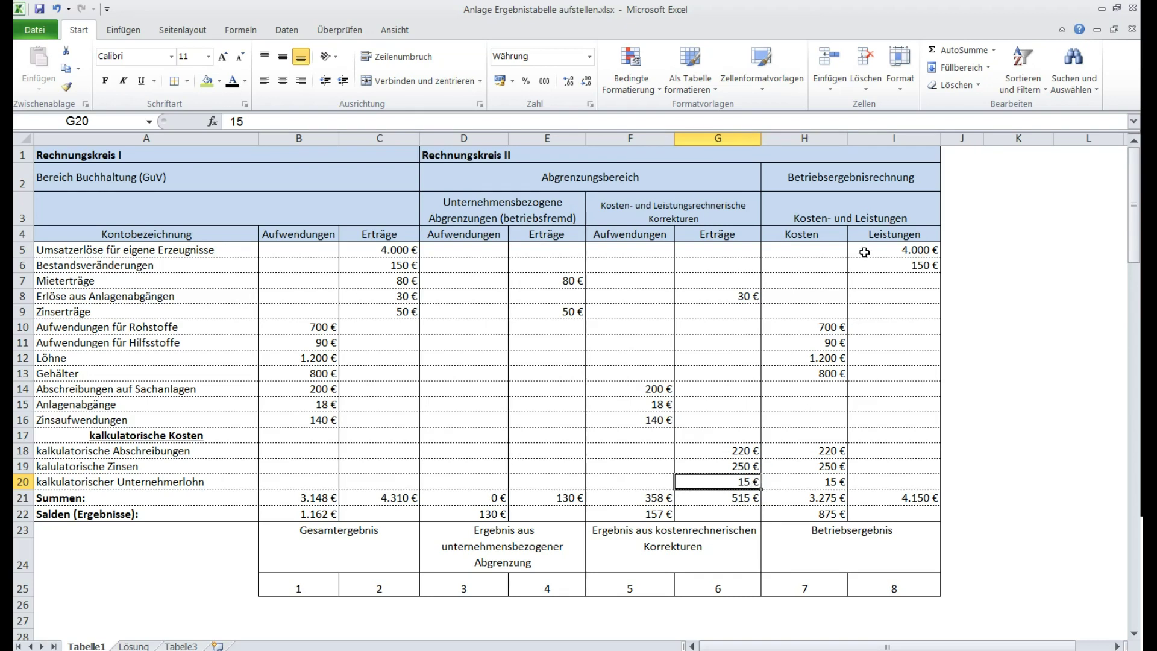
# Highlight the Kosten- und Leistungen range H5:I20 and trace the Abschreibungen and the kalkulatorischer Unternehmerlohn across columns F to H.
pyautogui.moveTo(830, 249); pyautogui.dragTo(899, 489)
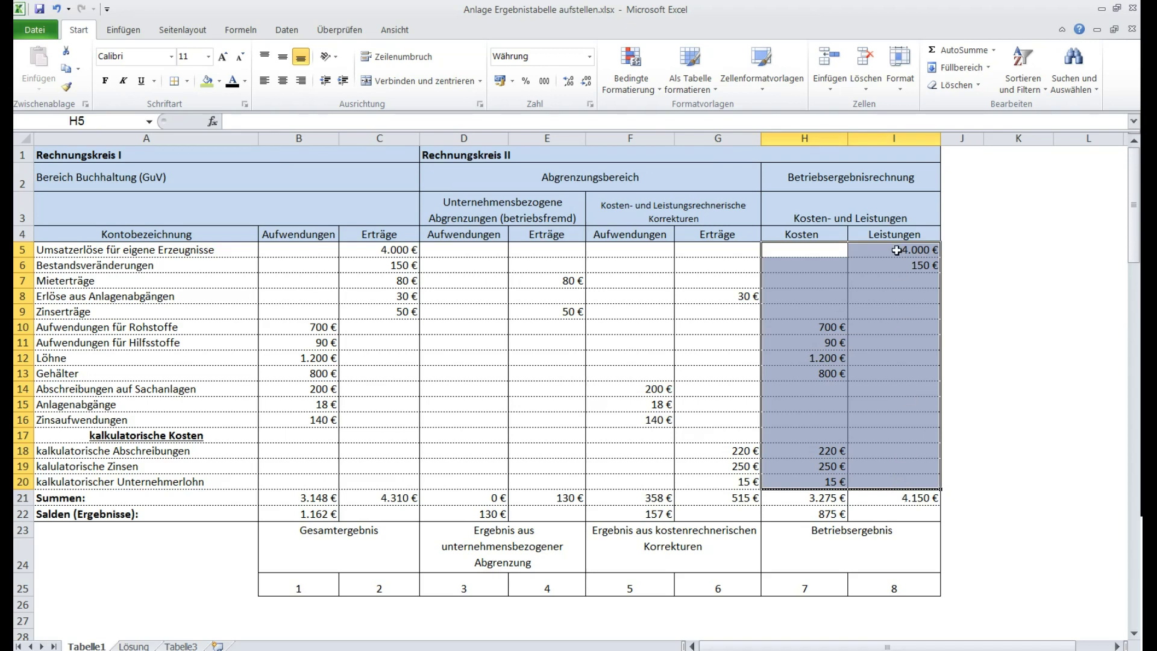
pyautogui.click(626, 388)
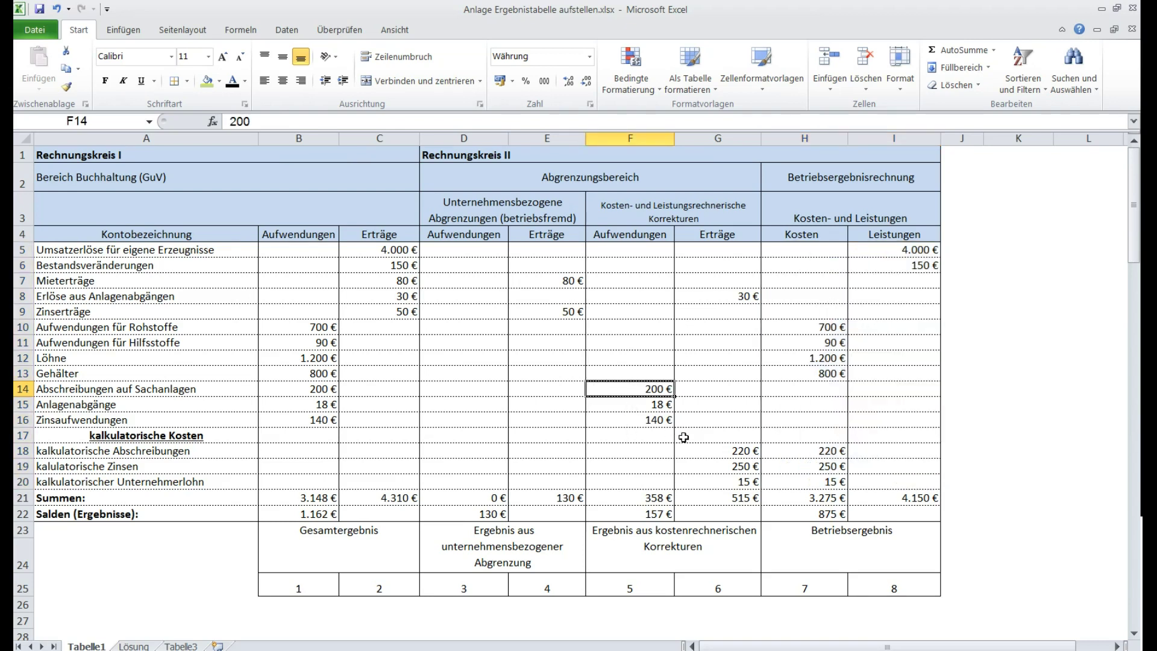
pyautogui.click(714, 448)
pyautogui.click(795, 455)
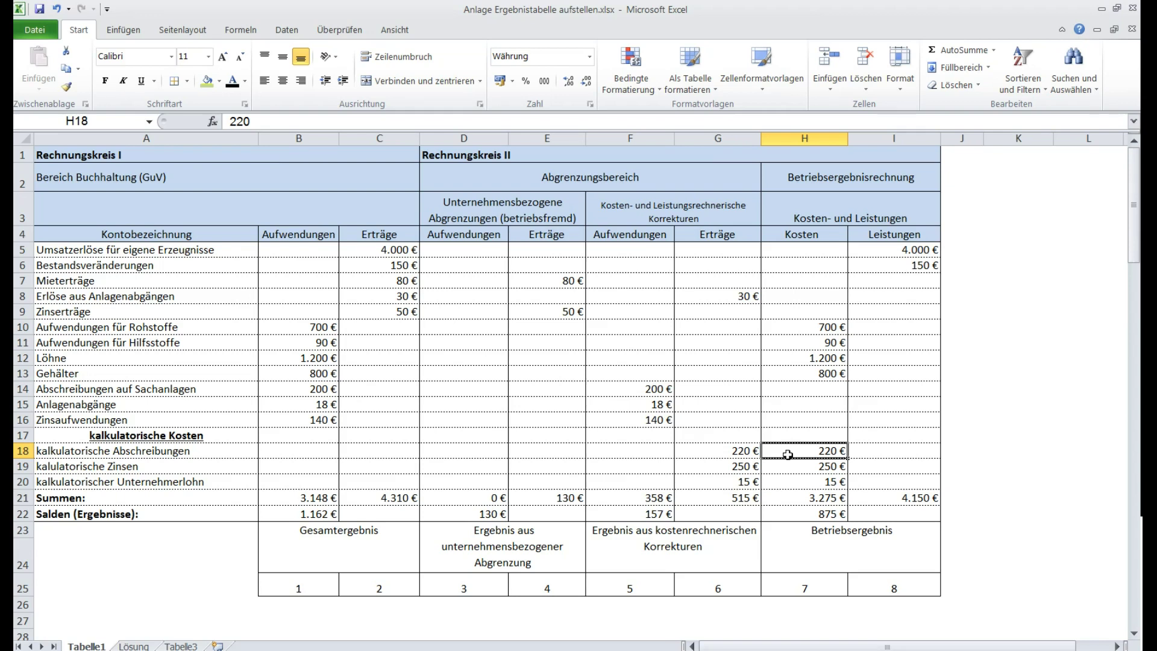
pyautogui.click(175, 478)
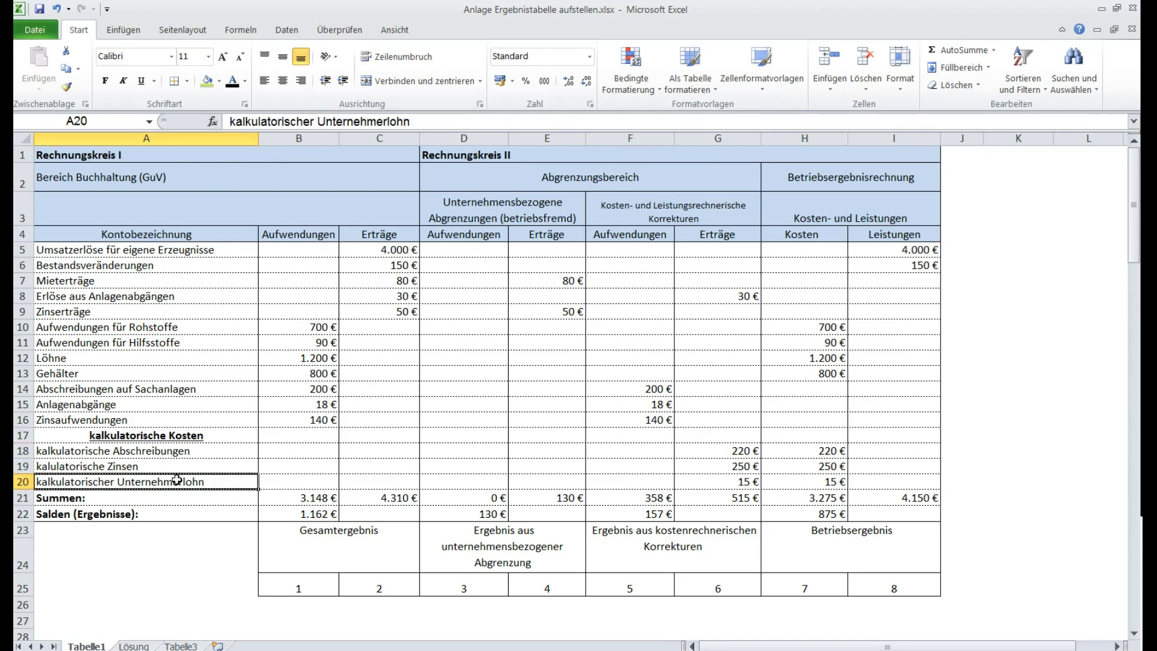
pyautogui.click(736, 482)
pyautogui.moveTo(736, 482); pyautogui.dragTo(777, 482)
pyautogui.click(777, 482)
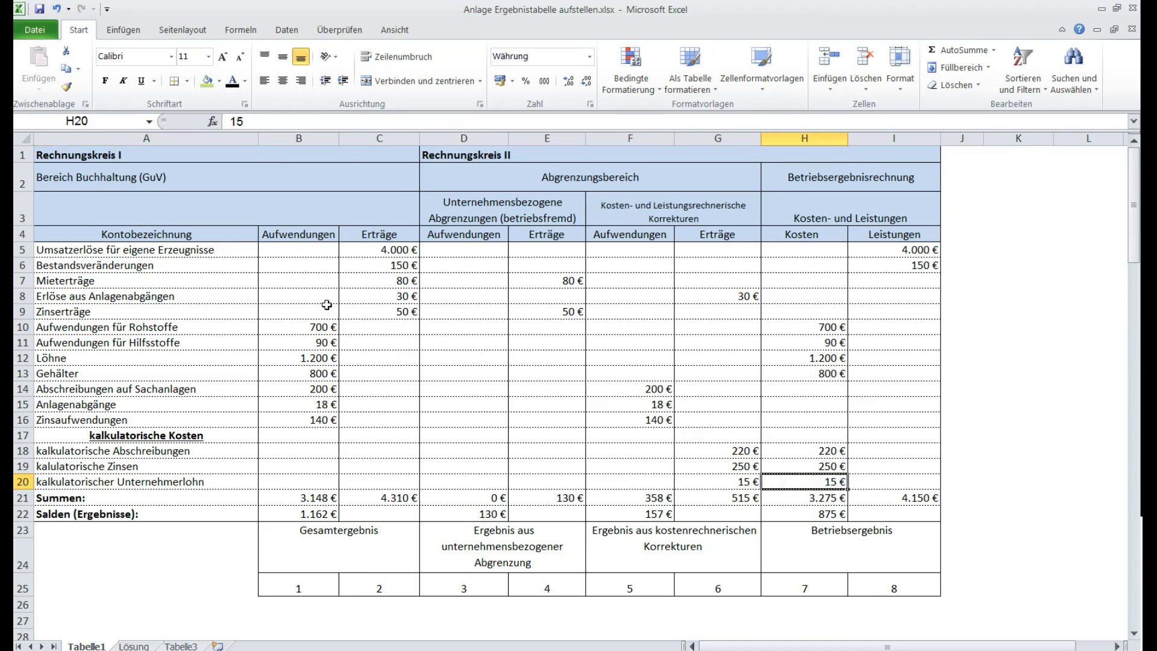
# Compare the Buchhaltung columns B:C with the Kosten- und Leistungen columns H:I and the kostenrechnerische Korrekturen columns F:G.
pyautogui.moveTo(312, 252); pyautogui.dragTo(323, 460)
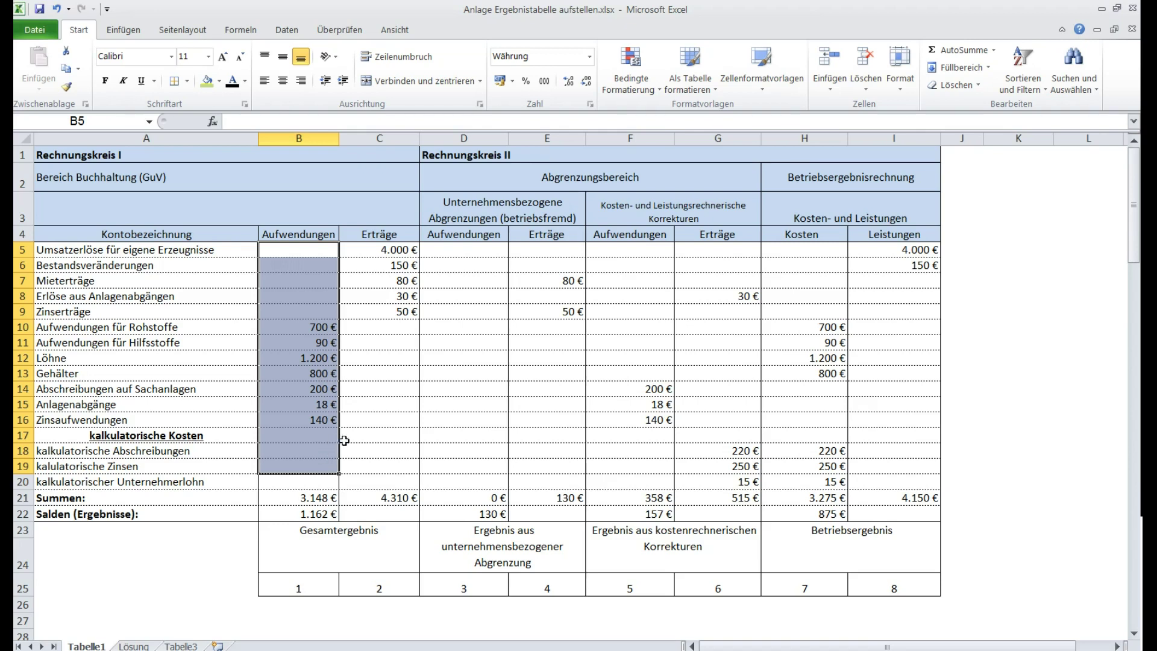
pyautogui.moveTo(289, 249); pyautogui.dragTo(387, 451)
pyautogui.moveTo(820, 250); pyautogui.dragTo(873, 473)
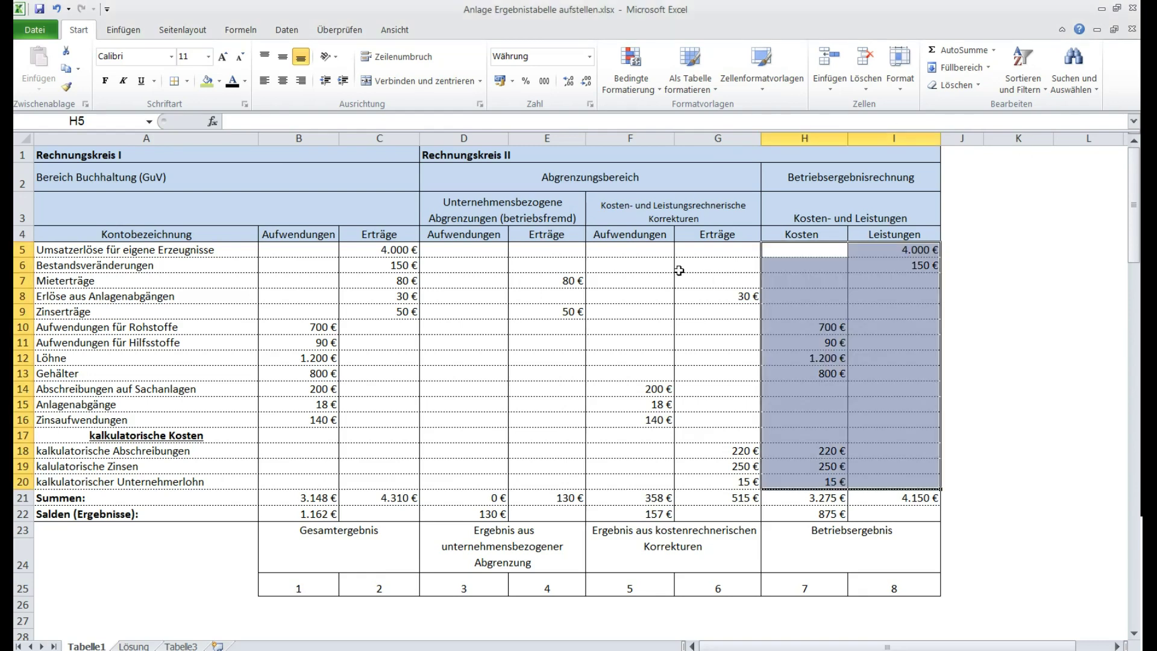
pyautogui.moveTo(626, 250); pyautogui.dragTo(697, 479)
pyautogui.moveTo(803, 252); pyautogui.dragTo(879, 479)
# Compare actual and kalkulatorische Abschreibungen and Zinsen in the Korrekturen section, and highlight its Erträge and Aufwendungen columns.
pyautogui.click(634, 390)
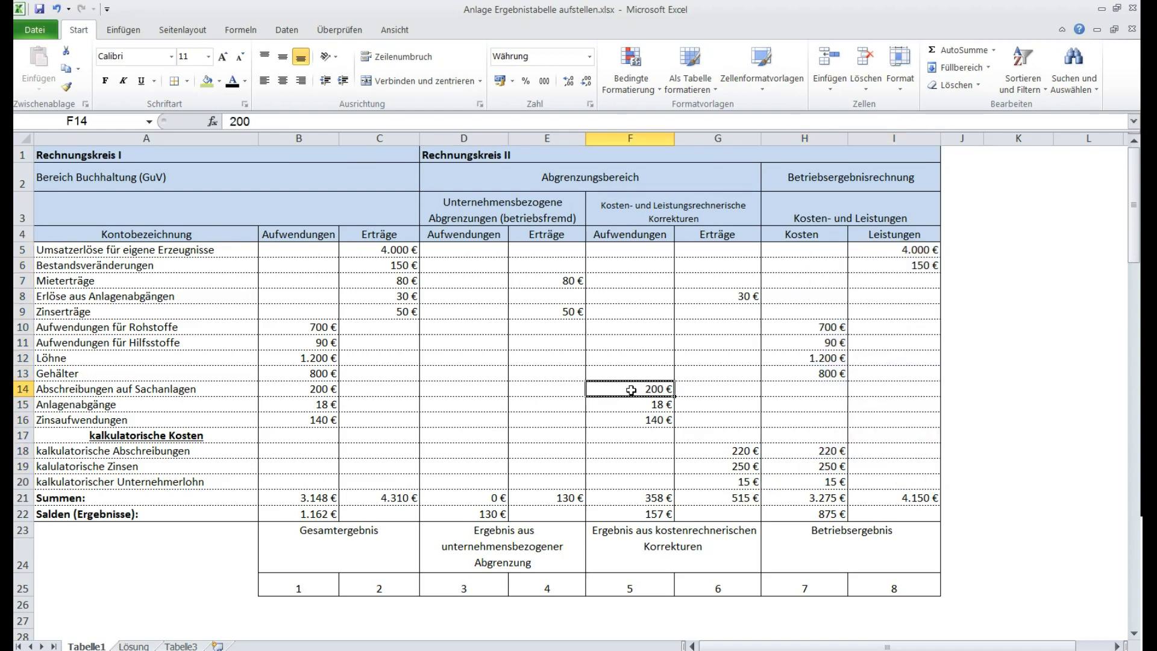
pyautogui.click(691, 449)
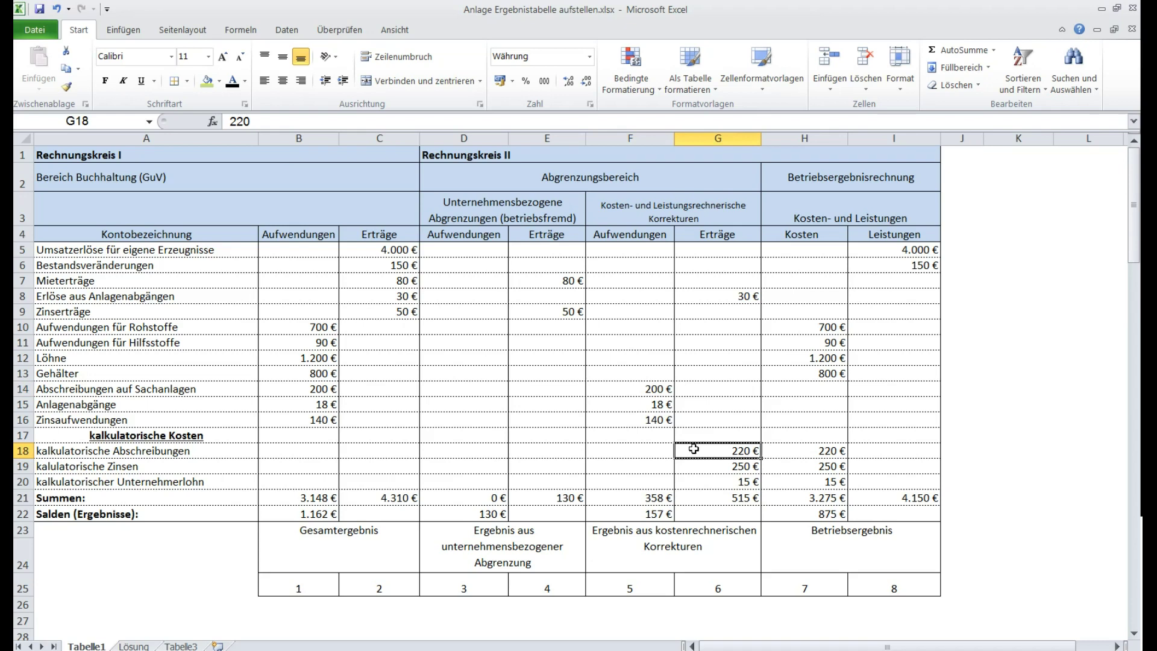
pyautogui.click(621, 423)
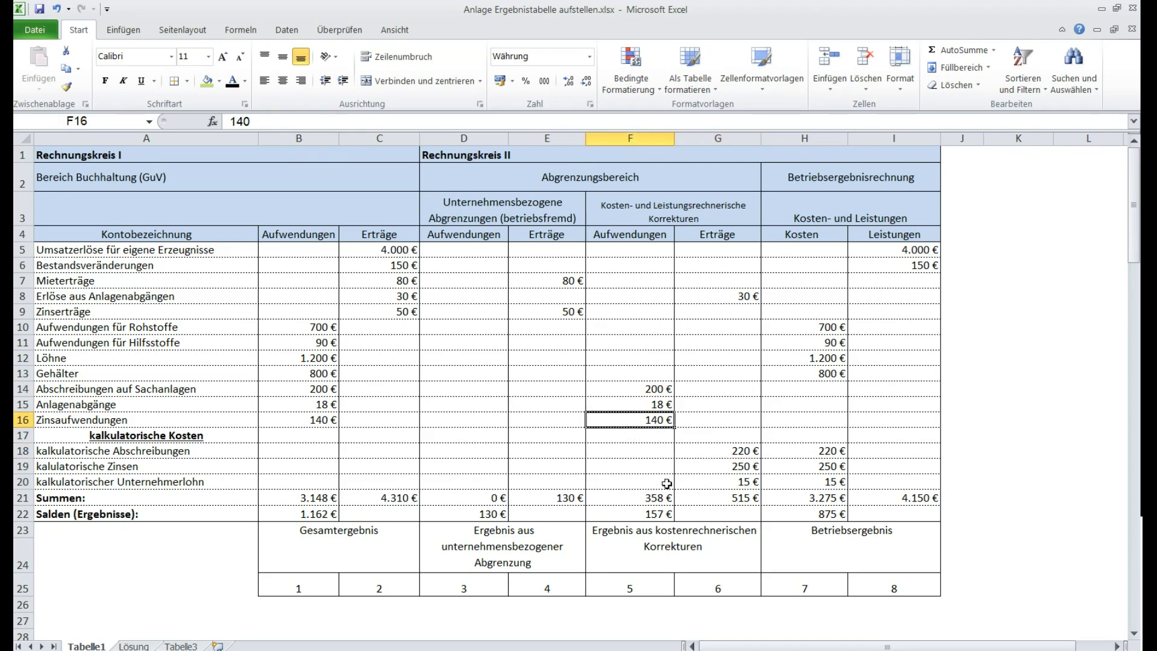
pyautogui.click(699, 469)
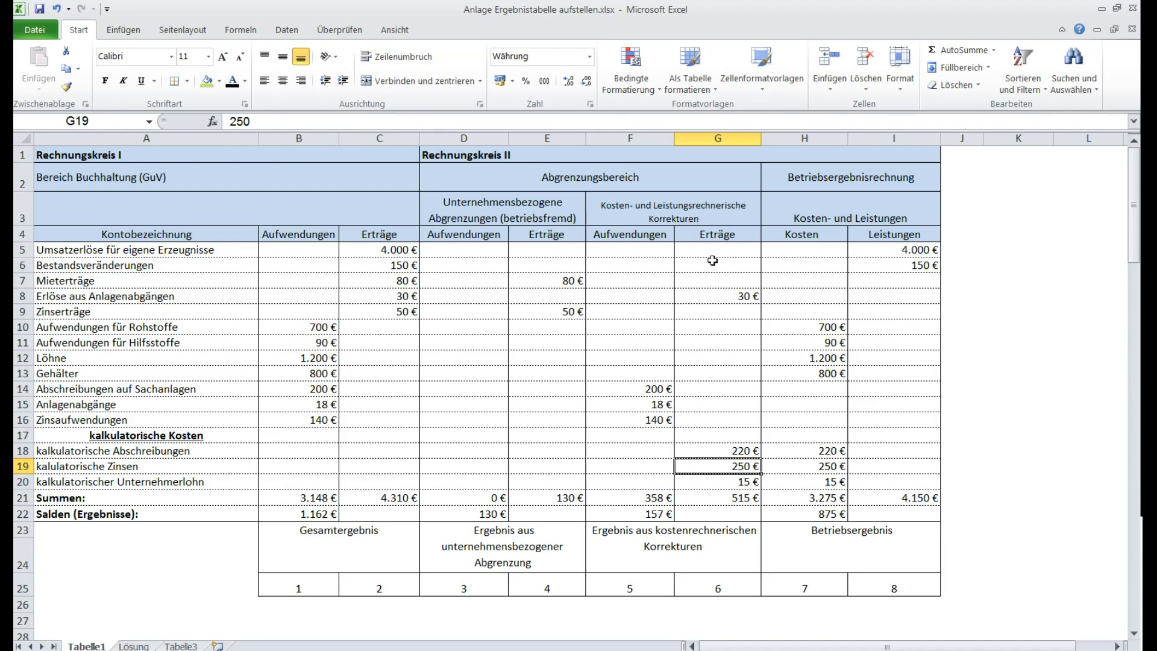
pyautogui.moveTo(712, 260); pyautogui.dragTo(703, 497)
pyautogui.moveTo(630, 261); pyautogui.dragTo(647, 481)
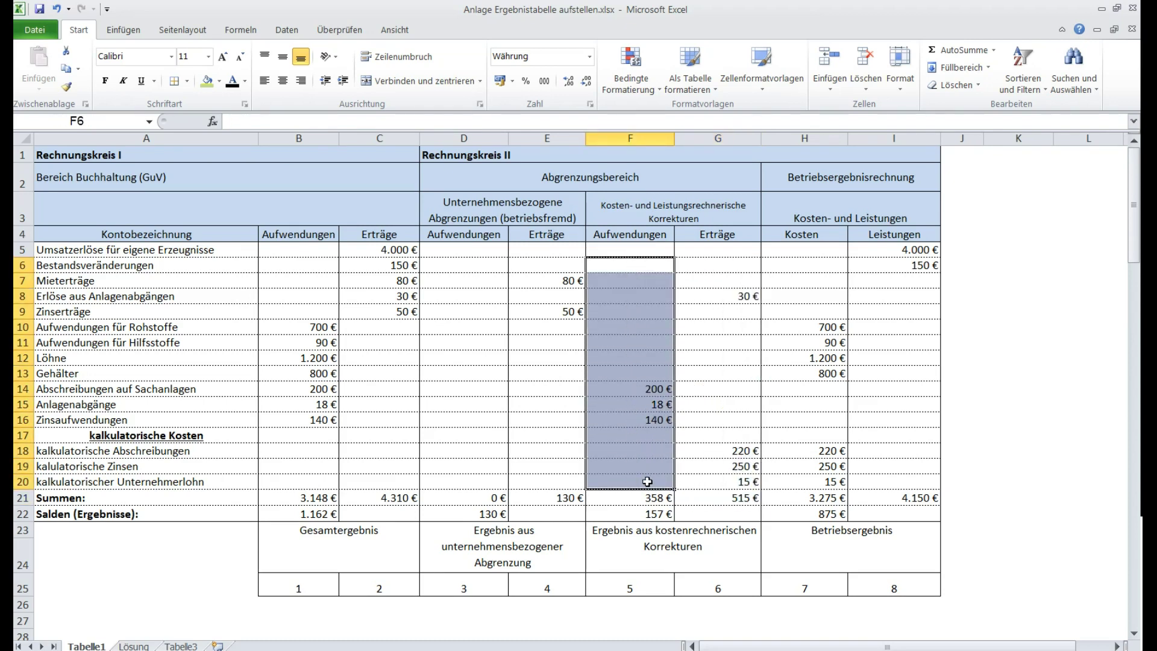
# Review the Salden in F22 and D22 that form the Neutrales Ergebnis, and the Betriebsergebnis in H22.
pyautogui.click(638, 514)
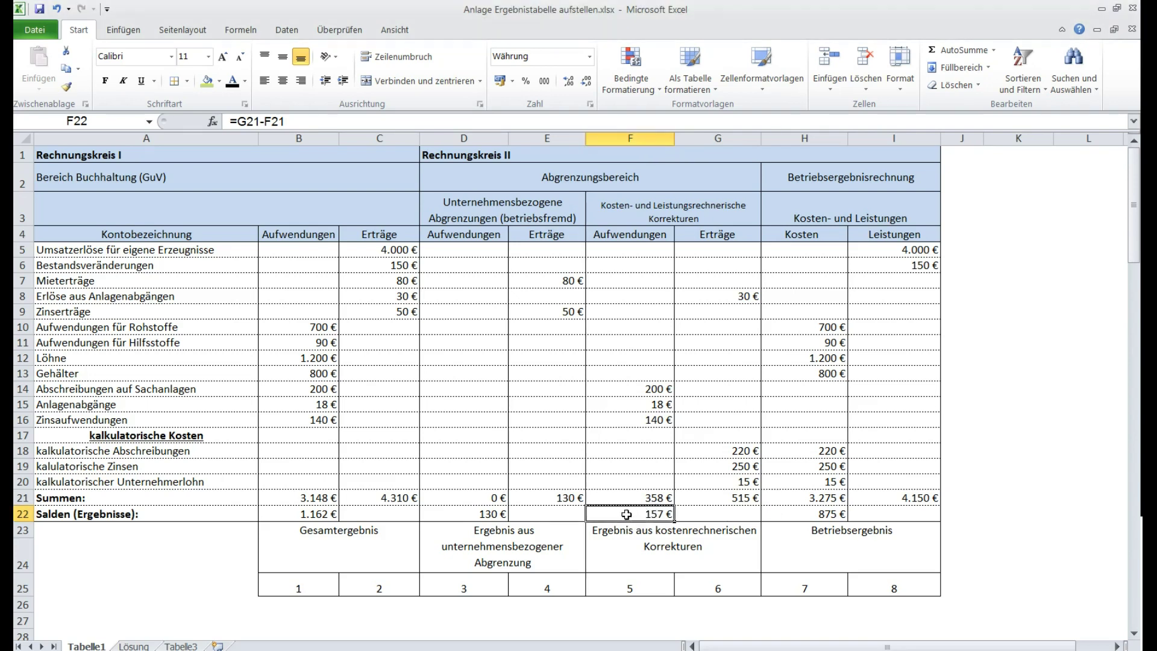
pyautogui.click(502, 517)
pyautogui.scroll(-3, 579, 488)
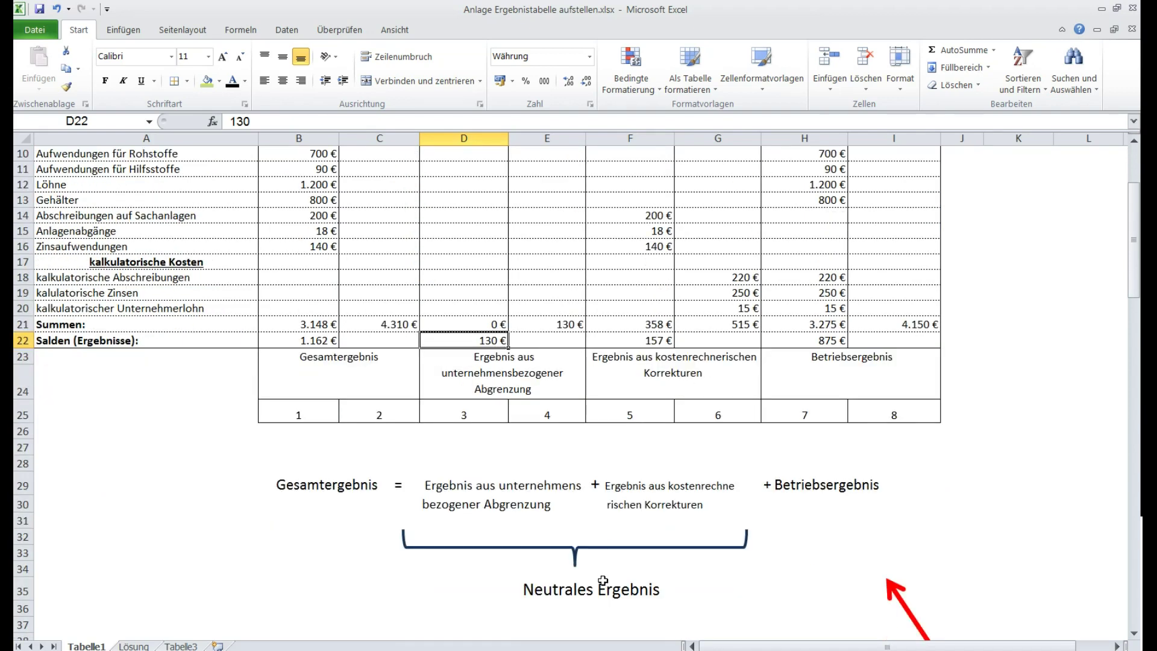
pyautogui.click(595, 591)
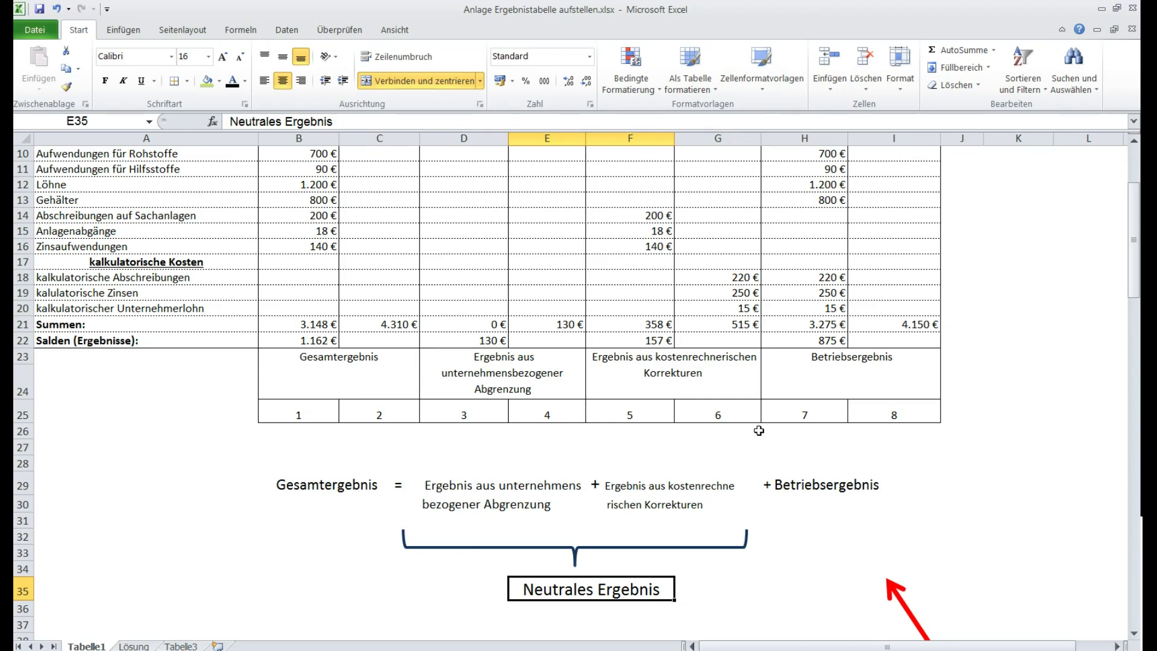
pyautogui.click(800, 341)
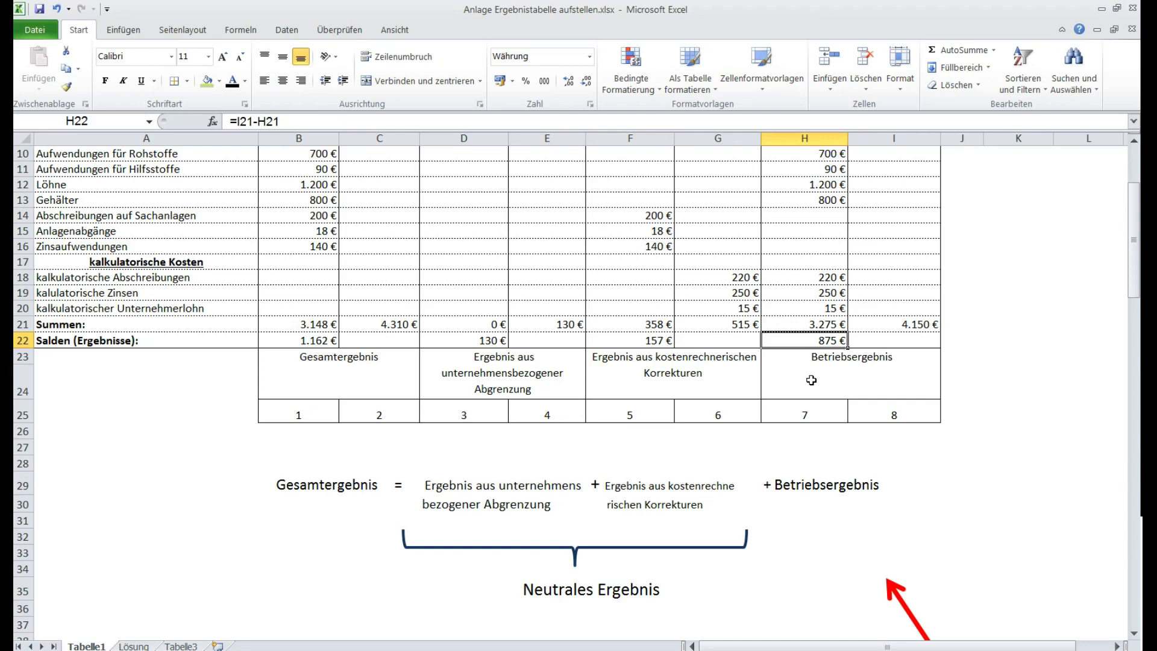
pyautogui.scroll(-1, 799, 380)
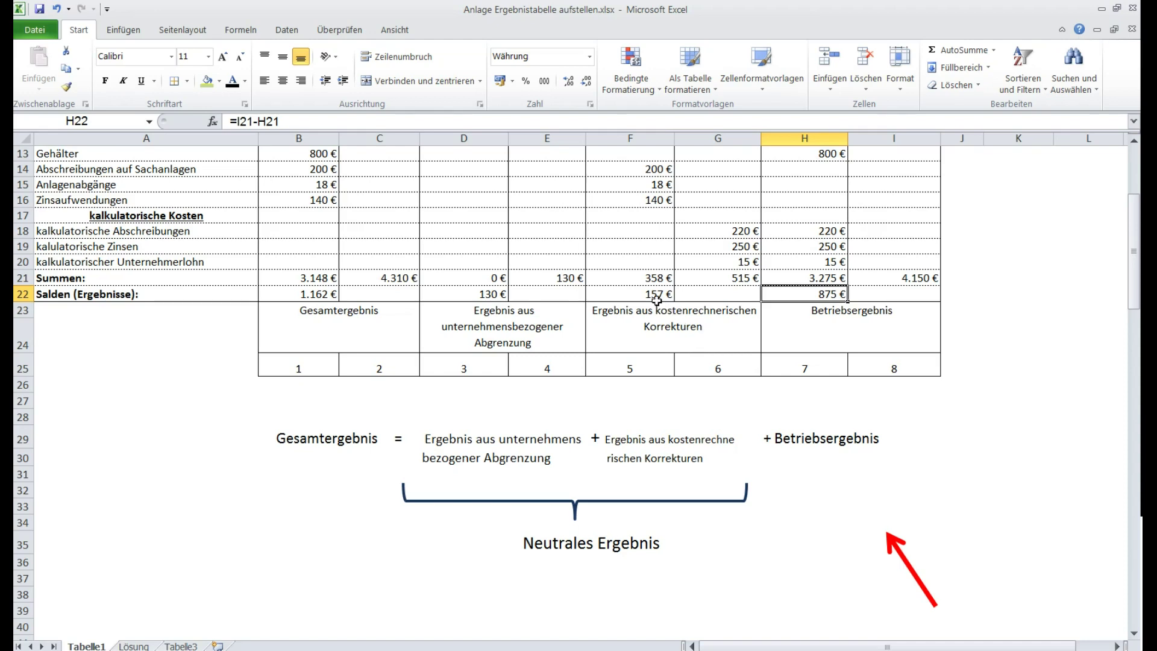
# Set the Saldo of the kostenrechnerische Korrekturen in F22 to 400 and the unternehmensbezogene Abgrenzung in D22 to 300.
pyautogui.click(636, 298)
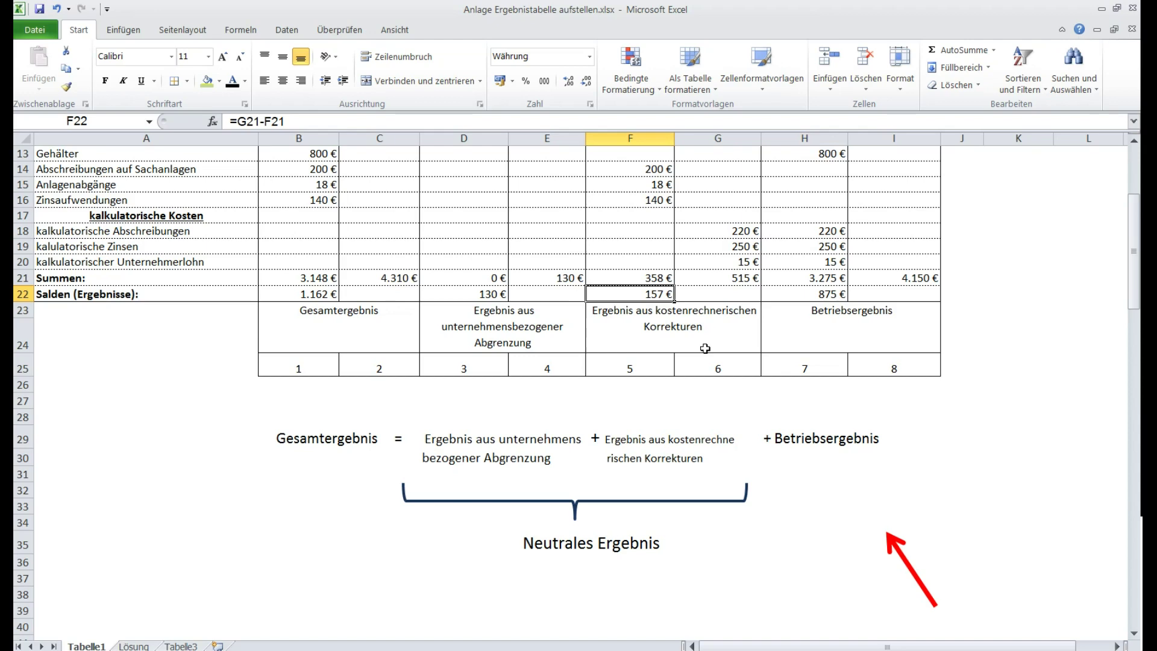
pyautogui.write('400')
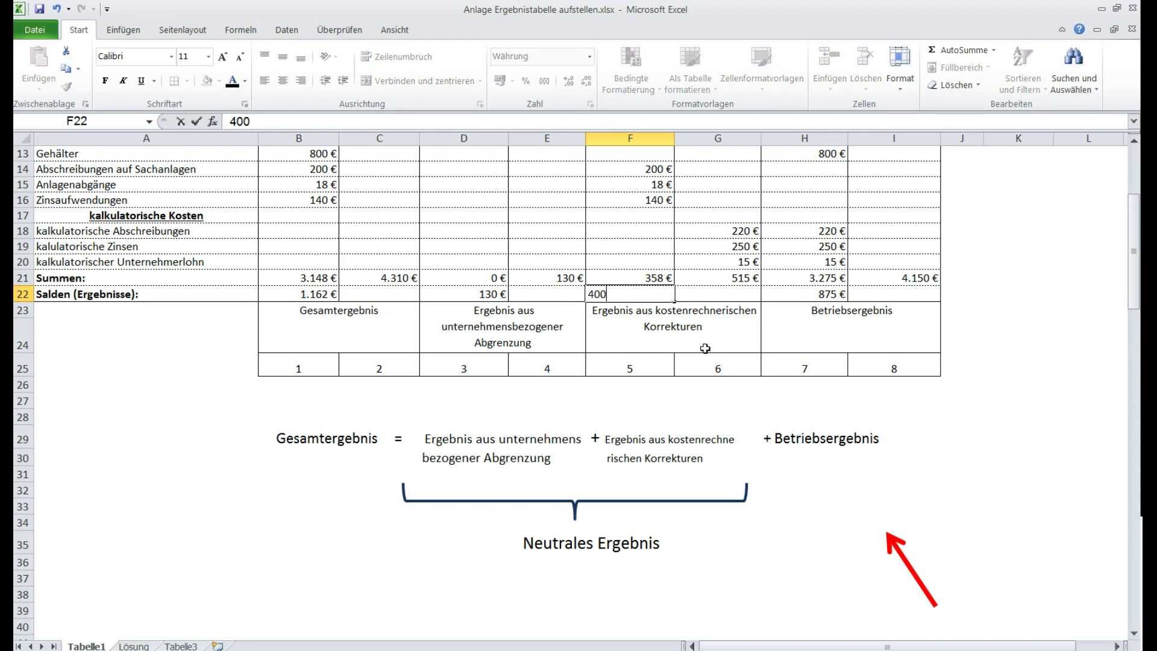
pyautogui.click(471, 296)
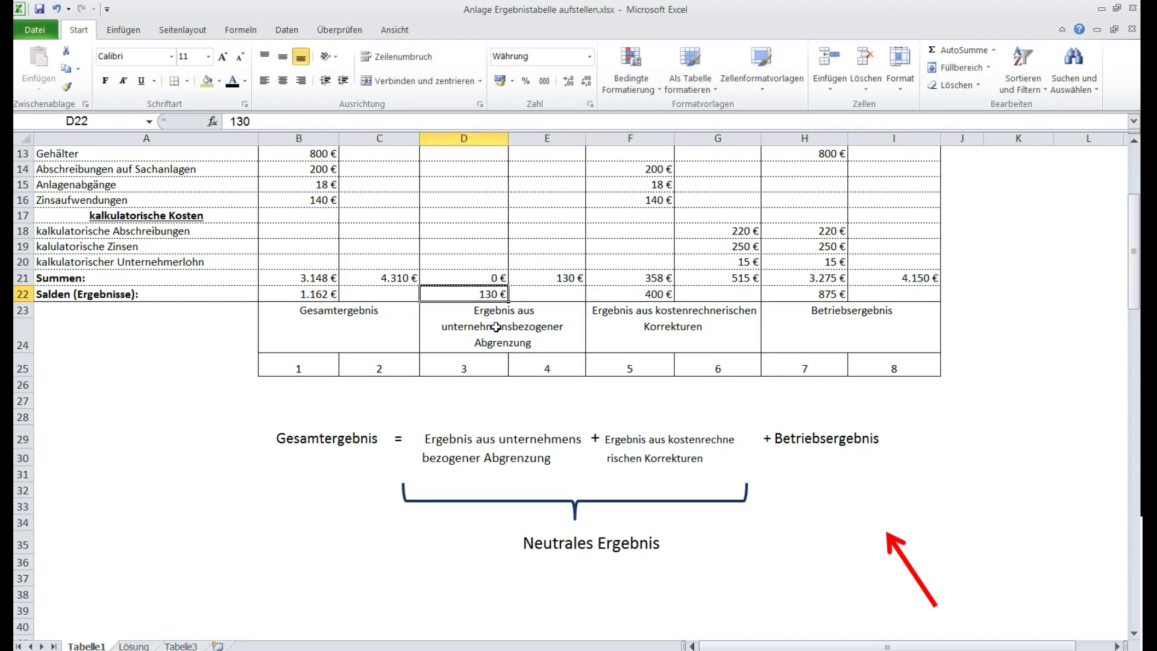
pyautogui.write('300')
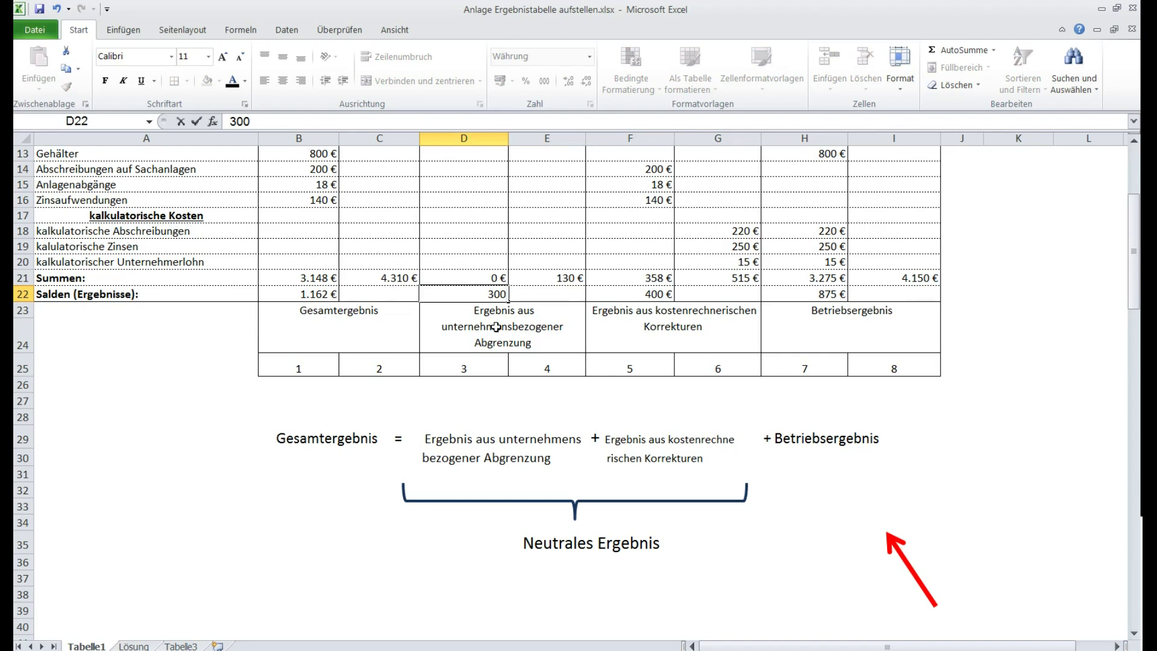
pyautogui.click(782, 299)
# Point the red arrow at the Salden in D22 and F22, and place it at the Gesamtergebnis in B22.
pyautogui.moveTo(897, 546); pyautogui.dragTo(518, 328)
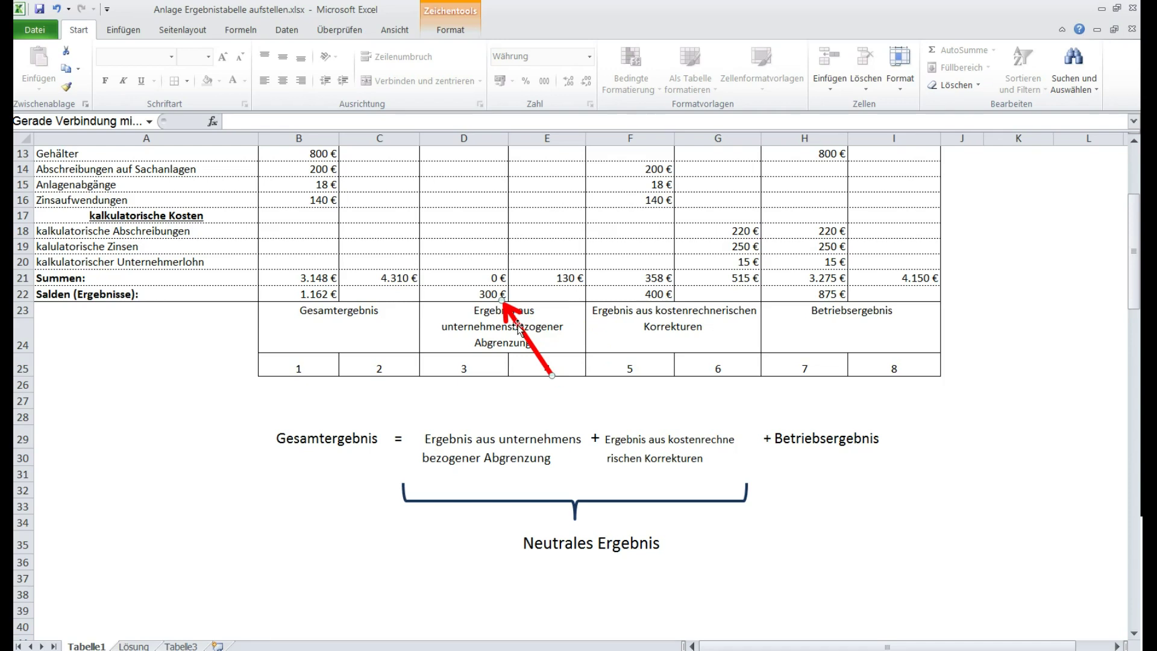
pyautogui.moveTo(518, 328); pyautogui.dragTo(666, 333)
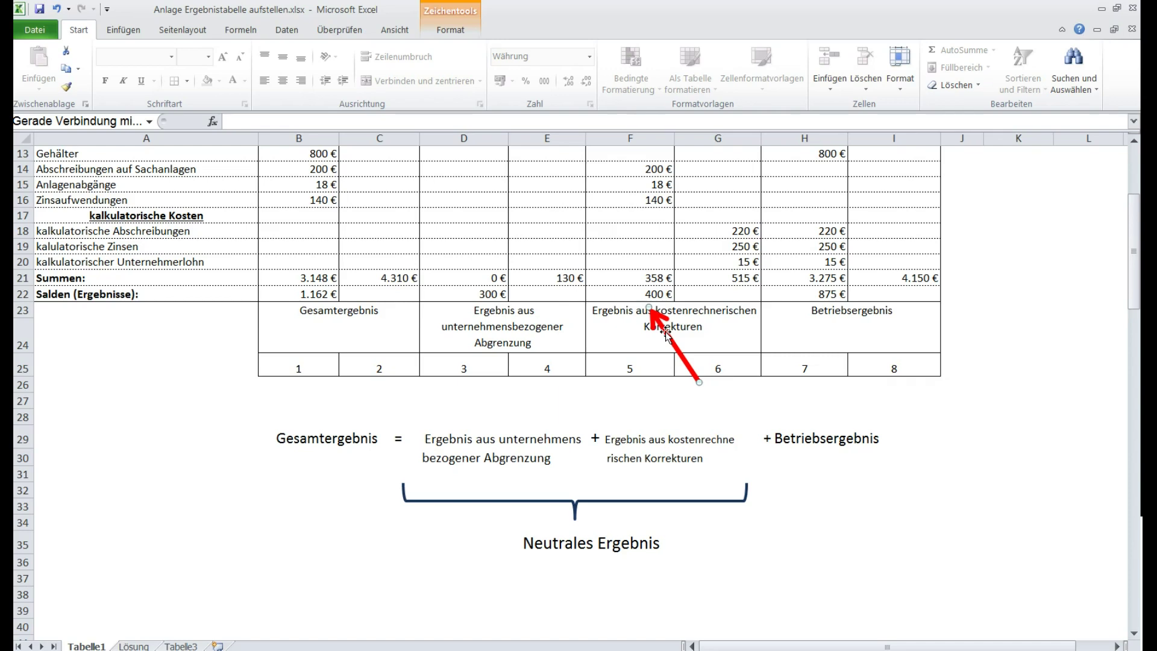
pyautogui.moveTo(665, 333); pyautogui.dragTo(355, 321)
# Replace the Gesamtergebnis Saldo in B22 with a formula adding D22, F22 and H22.
pyautogui.click(327, 300)
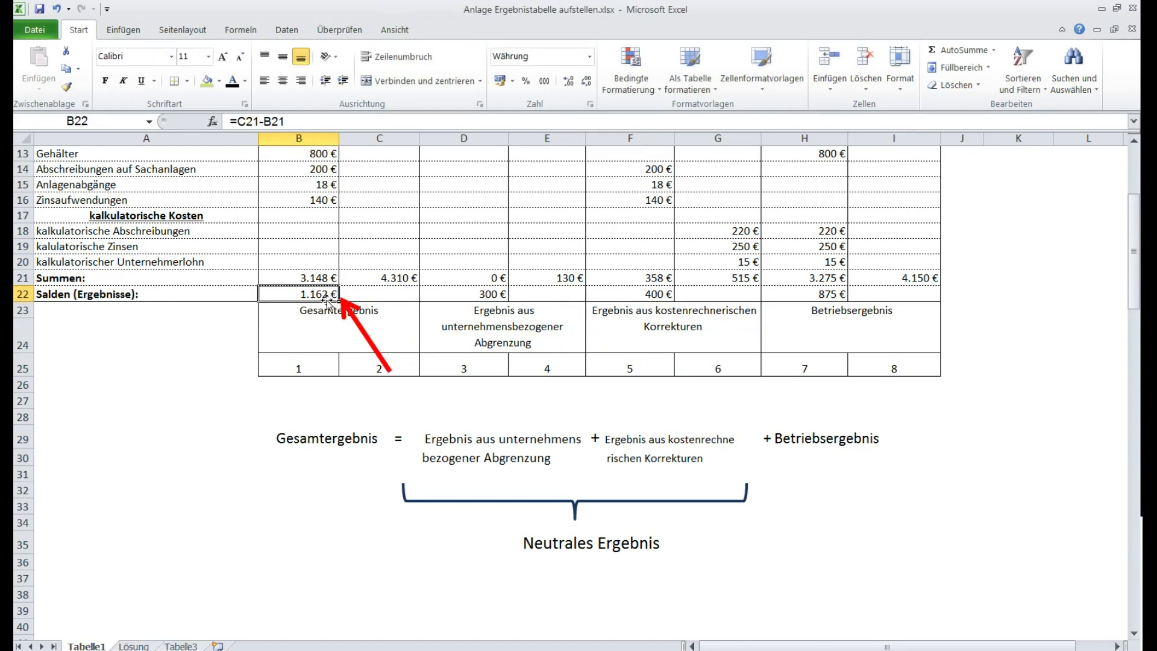
pyautogui.press('Delete')
pyautogui.write('=')
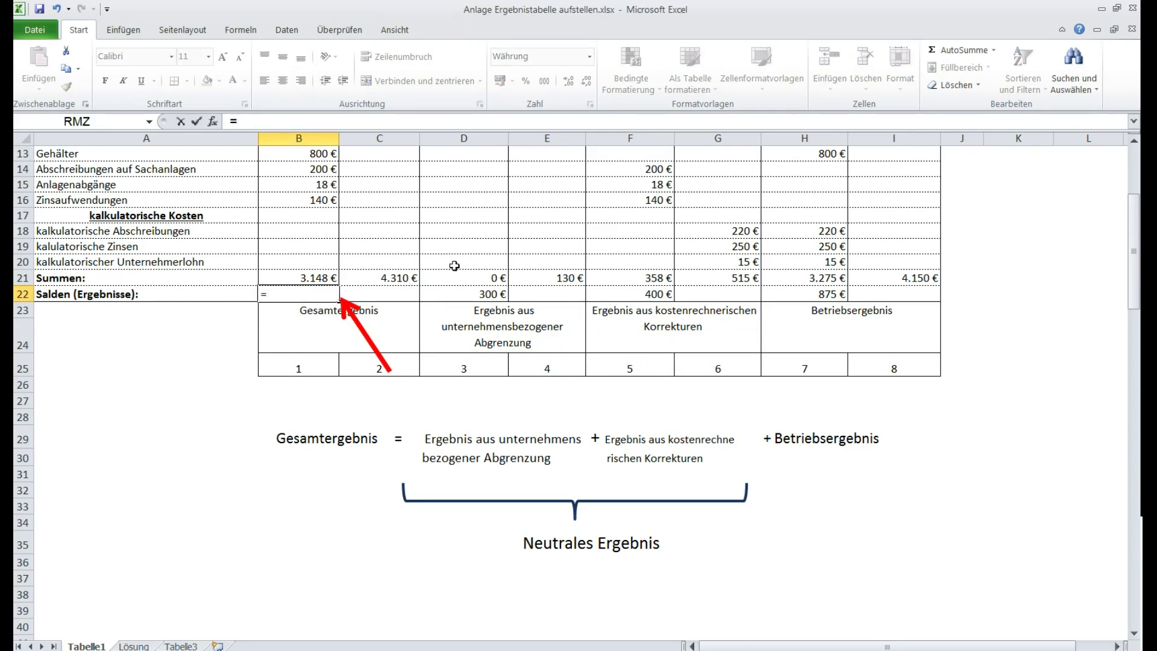
pyautogui.click(468, 298)
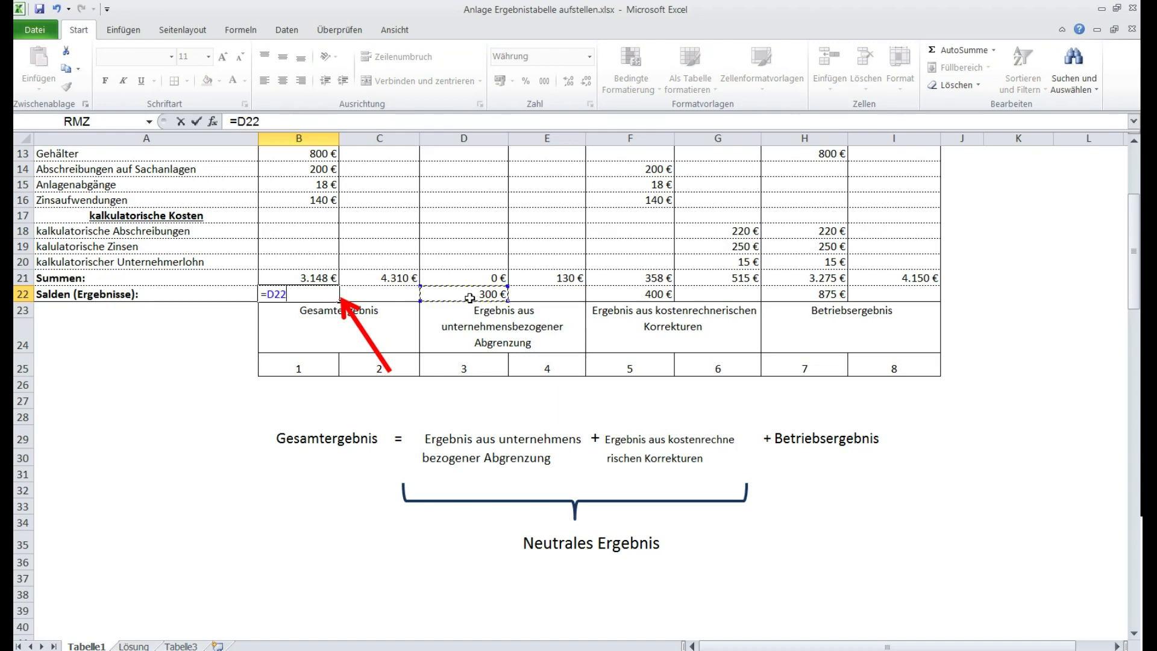
pyautogui.write('+')
pyautogui.click(628, 295)
pyautogui.write('+')
pyautogui.click(775, 296)
pyautogui.press('Return')
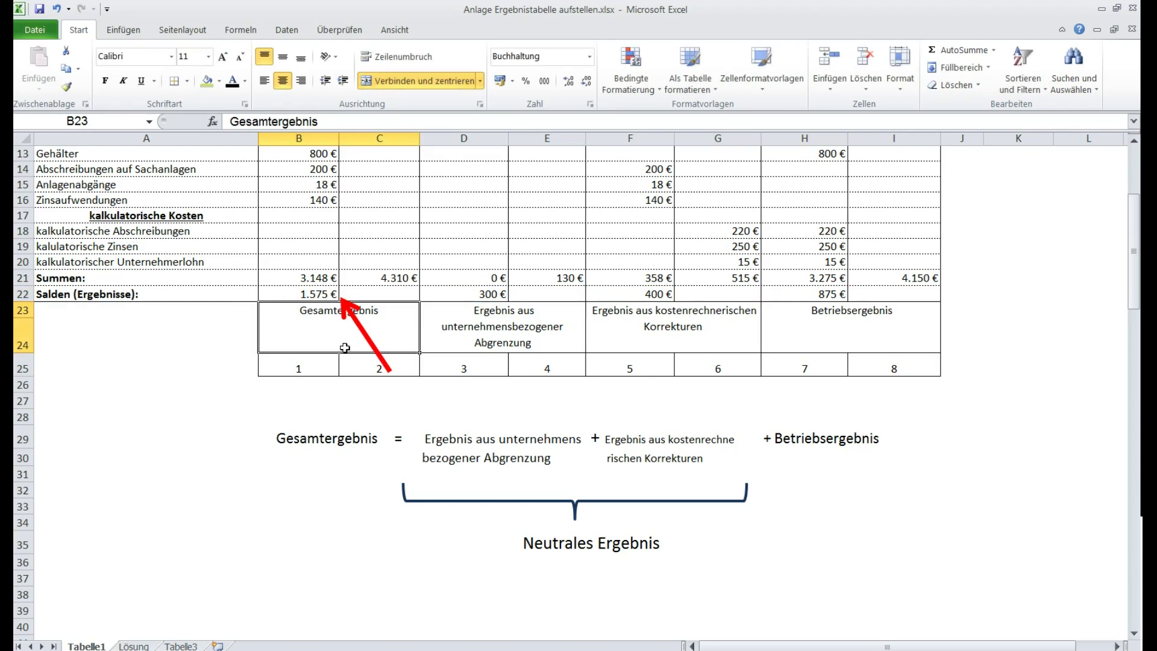
# Point the red arrow at the Betriebsergebnis in H22, the Gesamtergebnis in B22, and the Saldo of the kostenrechnerische Korrekturen in F22.
pyautogui.moveTo(356, 319); pyautogui.dragTo(856, 324)
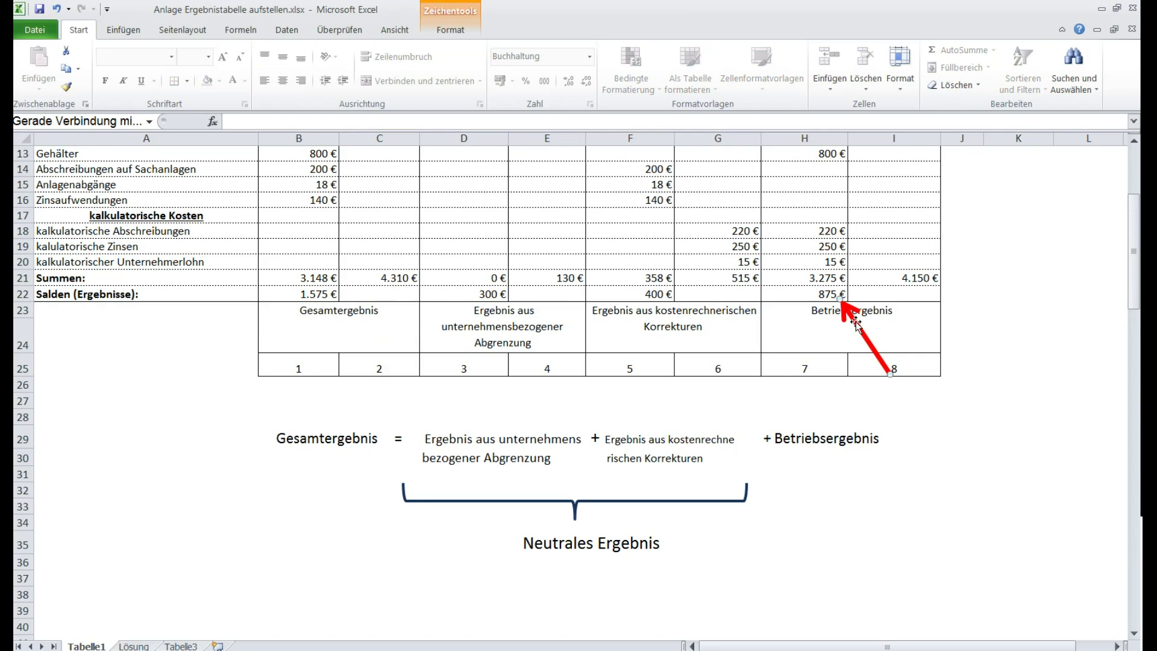
pyautogui.moveTo(856, 324); pyautogui.dragTo(354, 328)
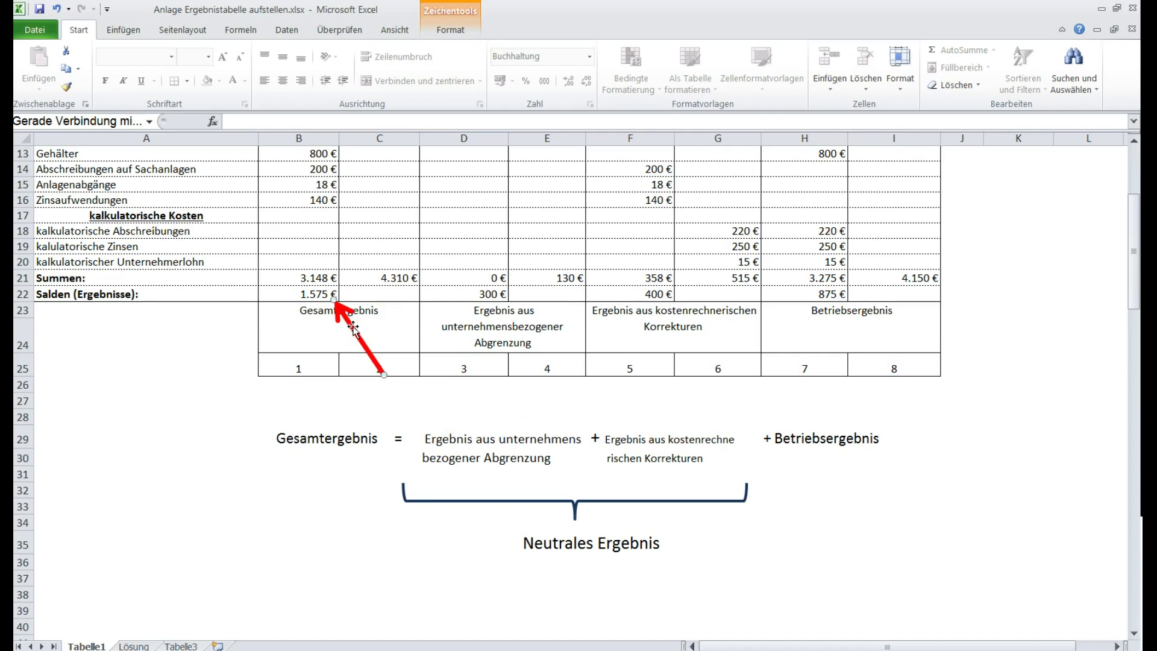
pyautogui.moveTo(354, 329); pyautogui.dragTo(663, 333)
# Point the red arrow at the border between Korrekturen and Betriebsergebnis near row 10, return it to H22, and inspect that cell's formula.
pyautogui.scroll(3, 630, 400)
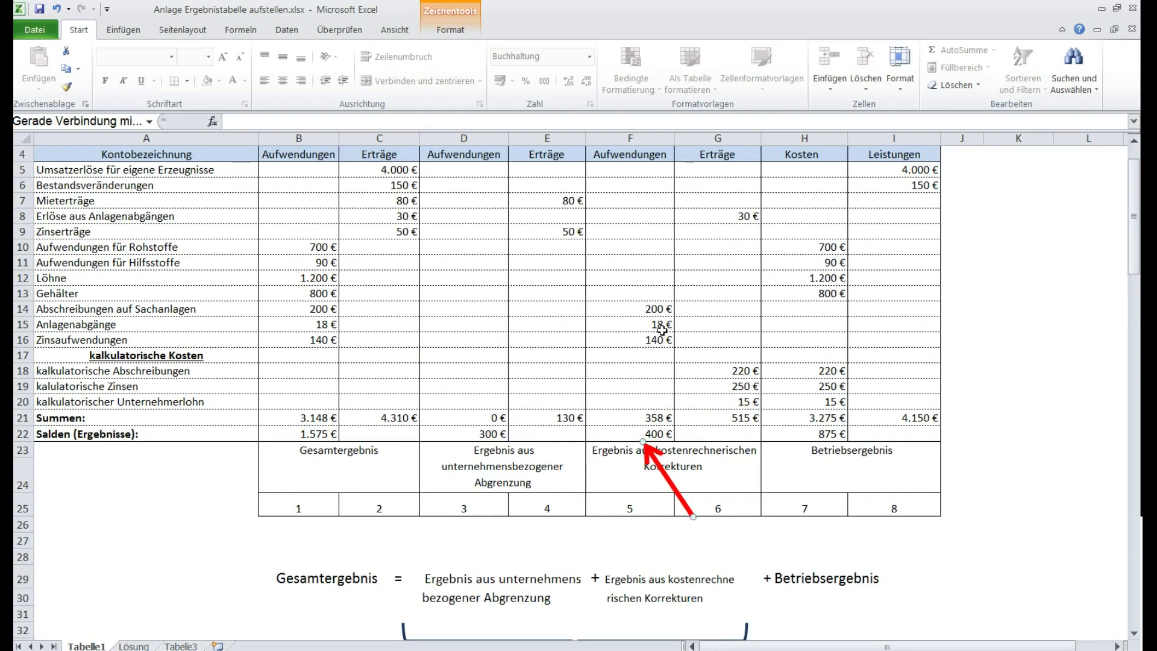
pyautogui.moveTo(654, 456); pyautogui.dragTo(760, 243)
pyautogui.scroll(-2, 760, 243)
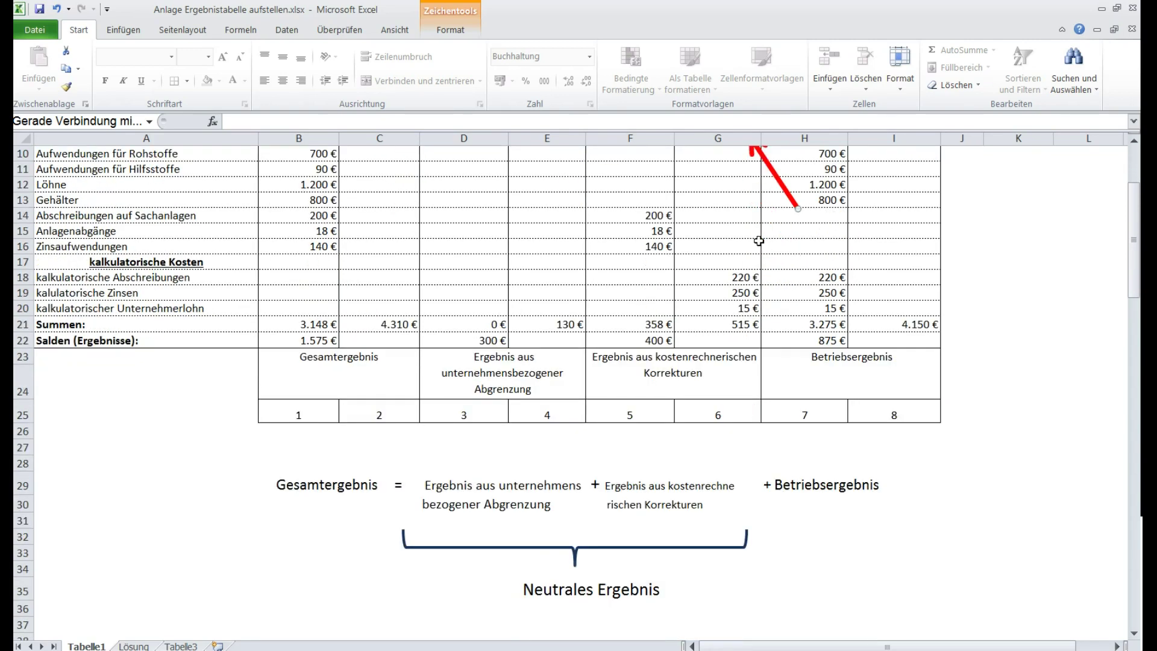
pyautogui.moveTo(777, 177); pyautogui.dragTo(870, 393)
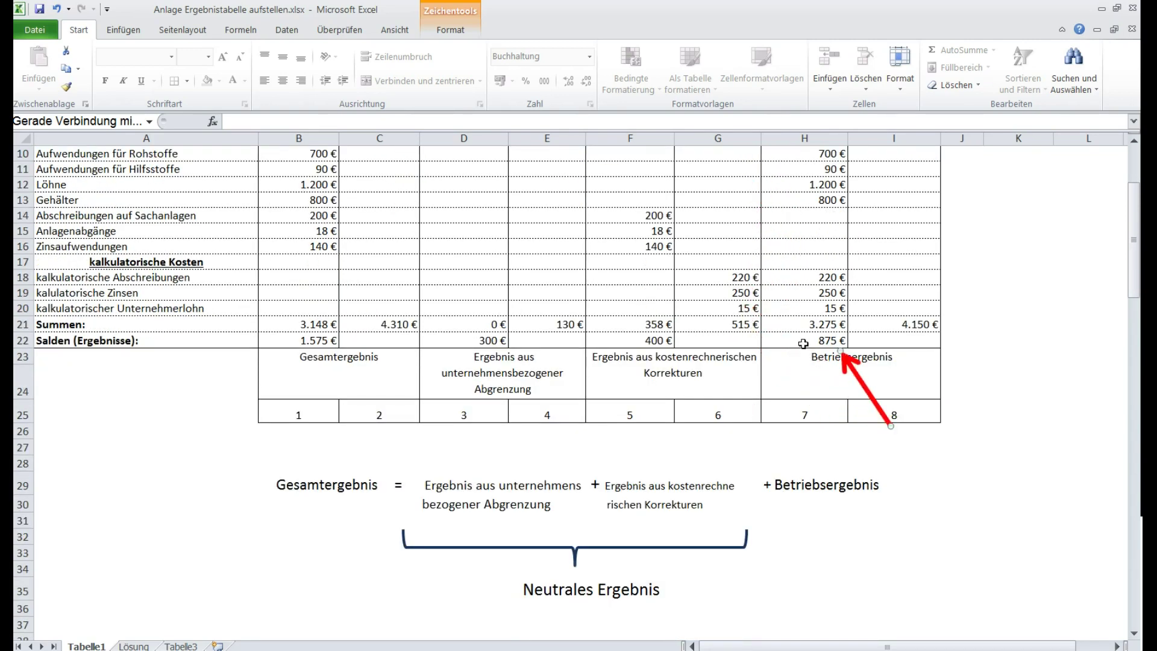
pyautogui.click(804, 343)
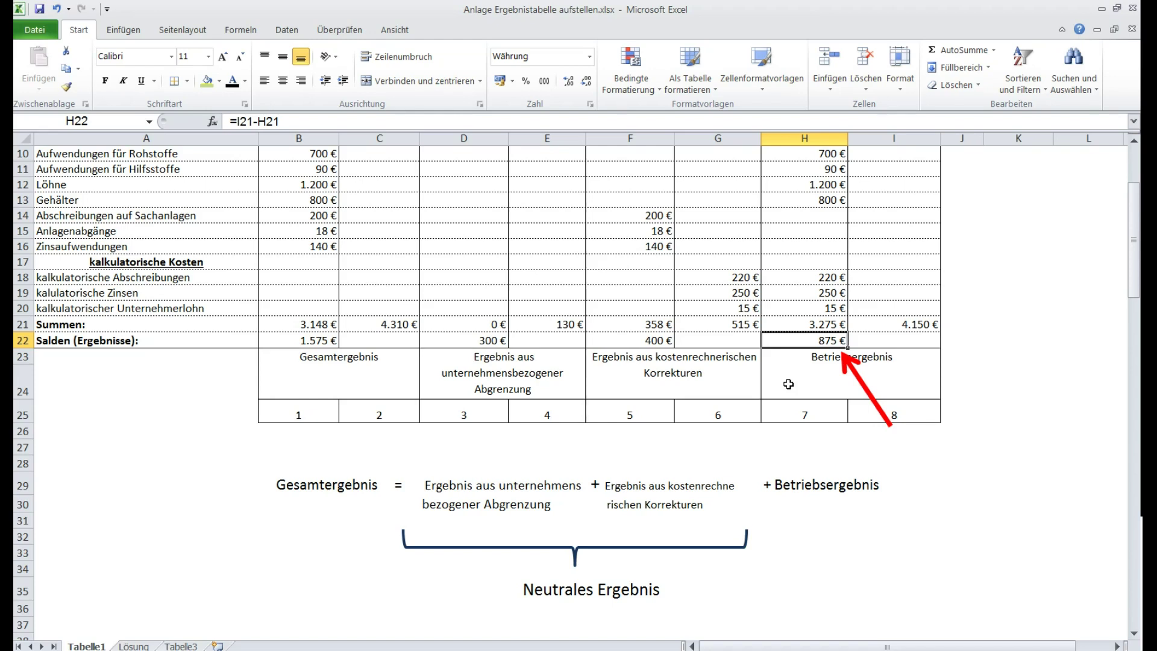
# Point the red arrow at the Saldo of the unternehmensbezogene Abgrenzung in D22, and place it at the Neutrales Ergebnis label below the brace.
pyautogui.click(849, 369)
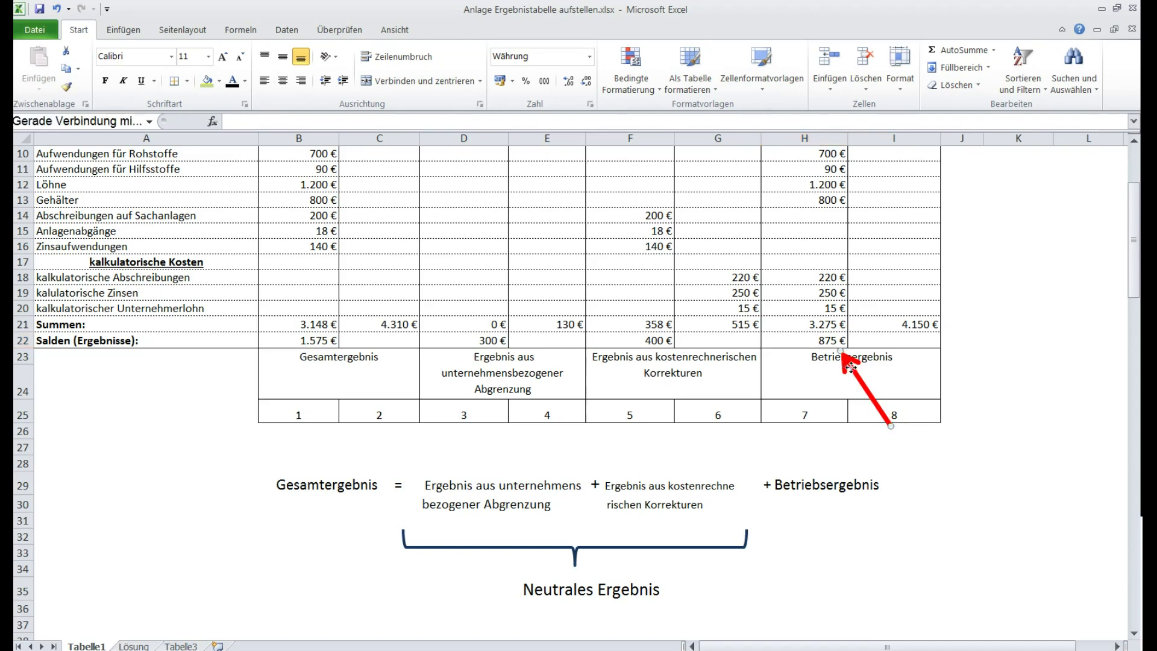
pyautogui.moveTo(847, 365); pyautogui.dragTo(503, 360)
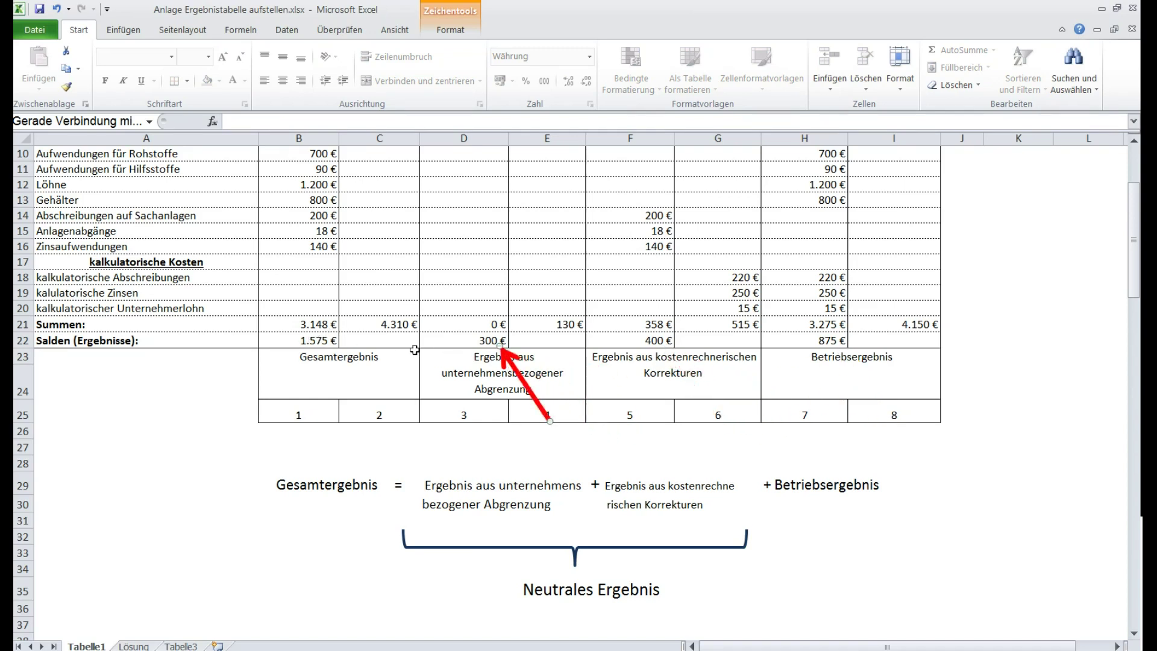
pyautogui.moveTo(507, 361); pyautogui.dragTo(666, 612)
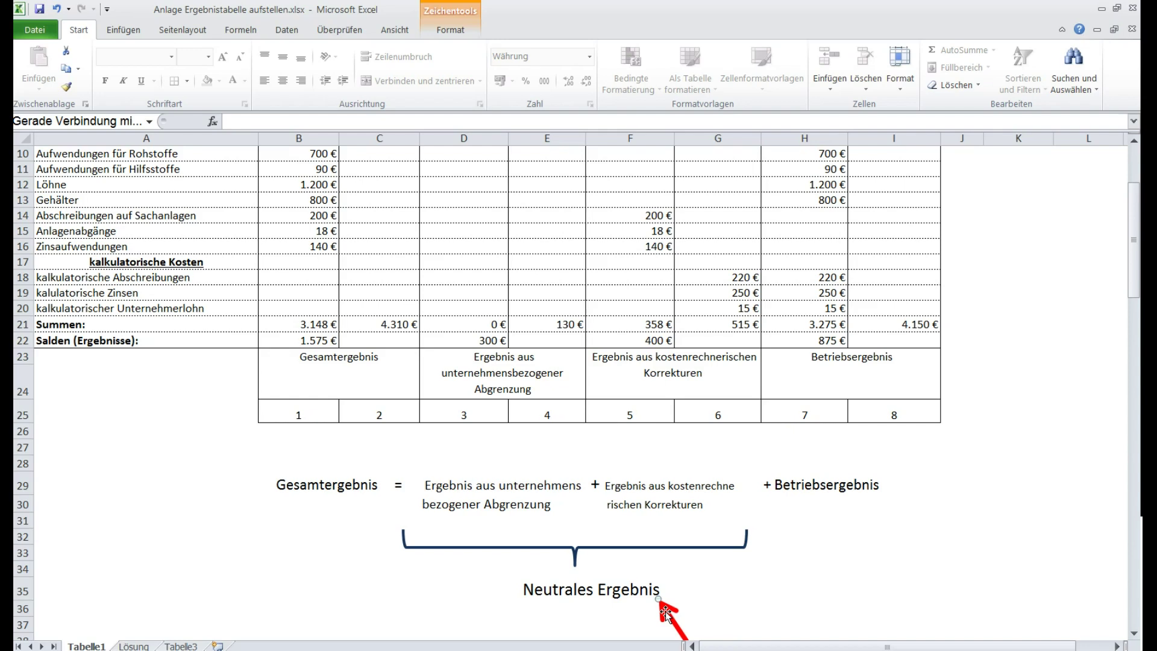